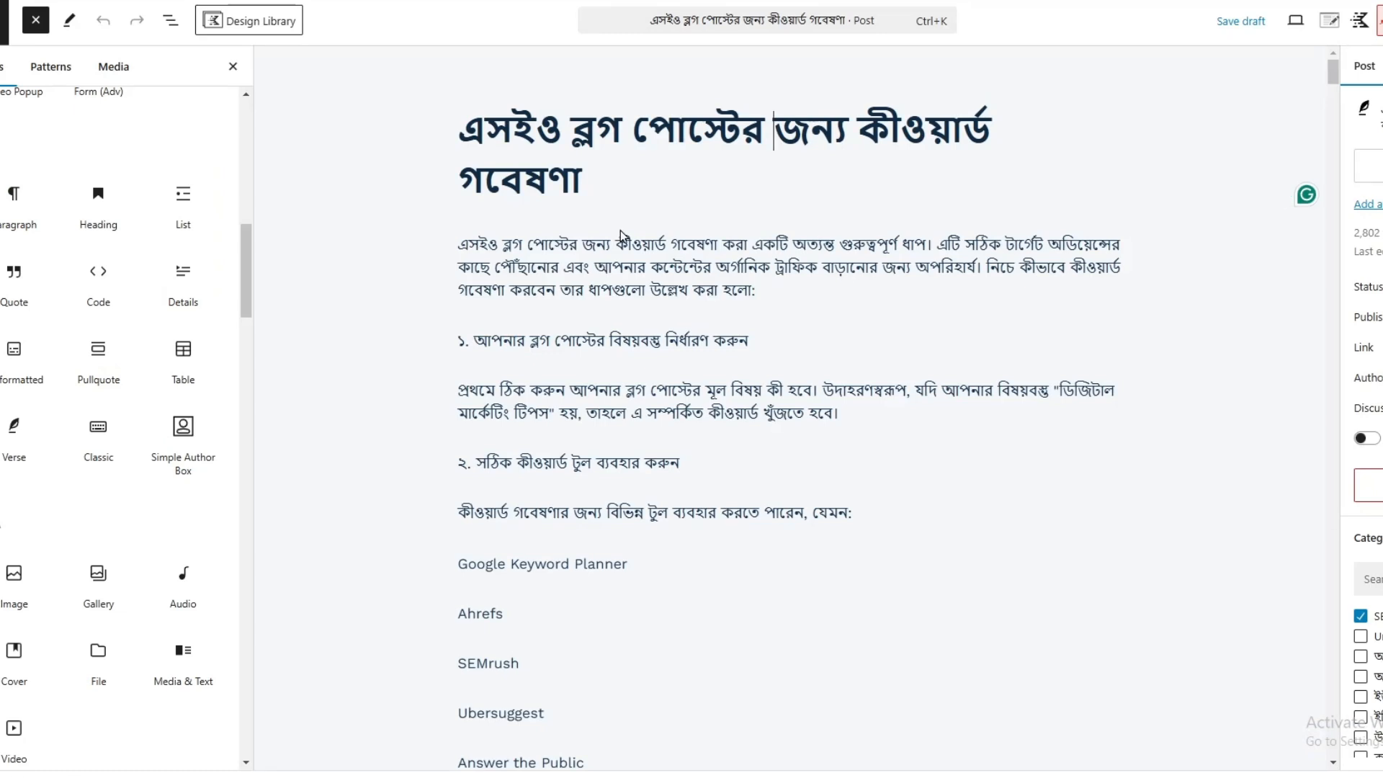
{"action": "left_click", "coordinate": [590, 267]}
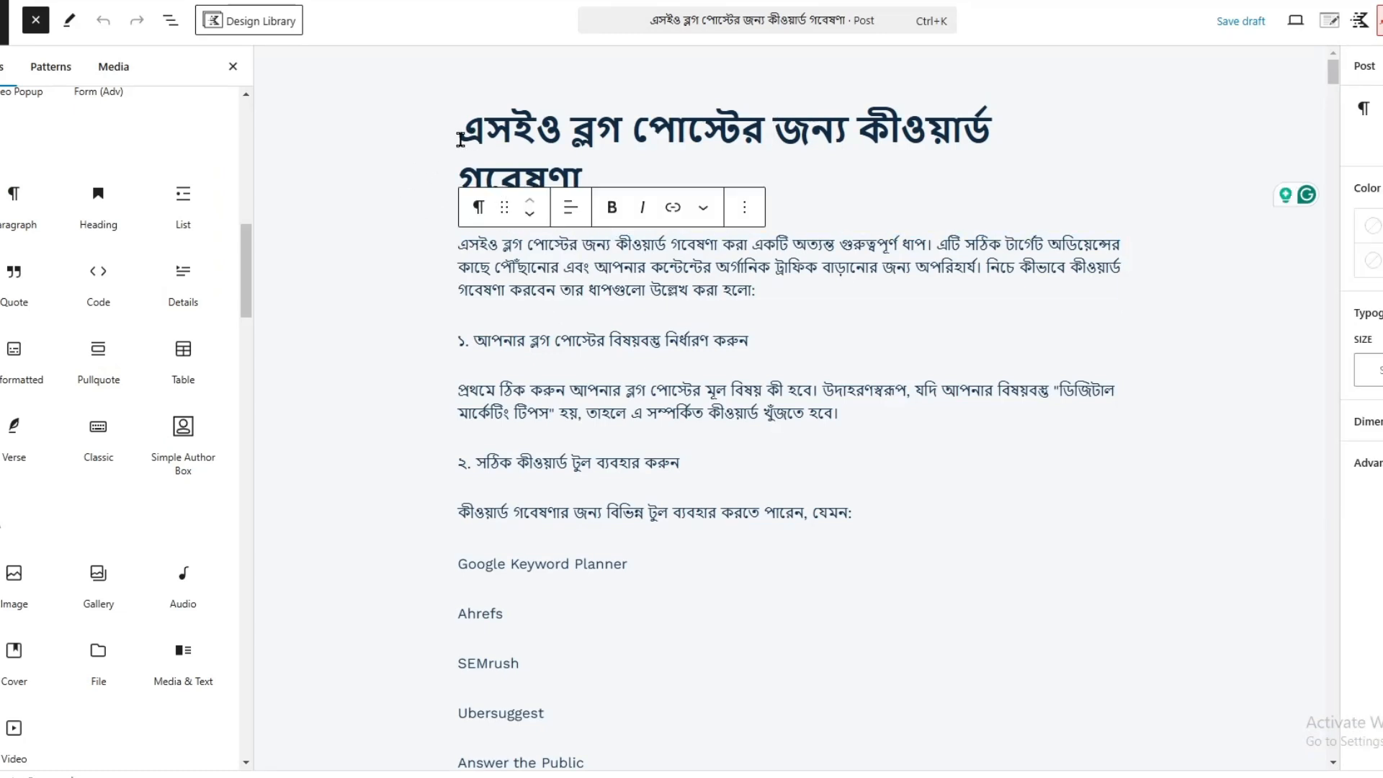
{"action": "left_click", "coordinate": [357, 355]}
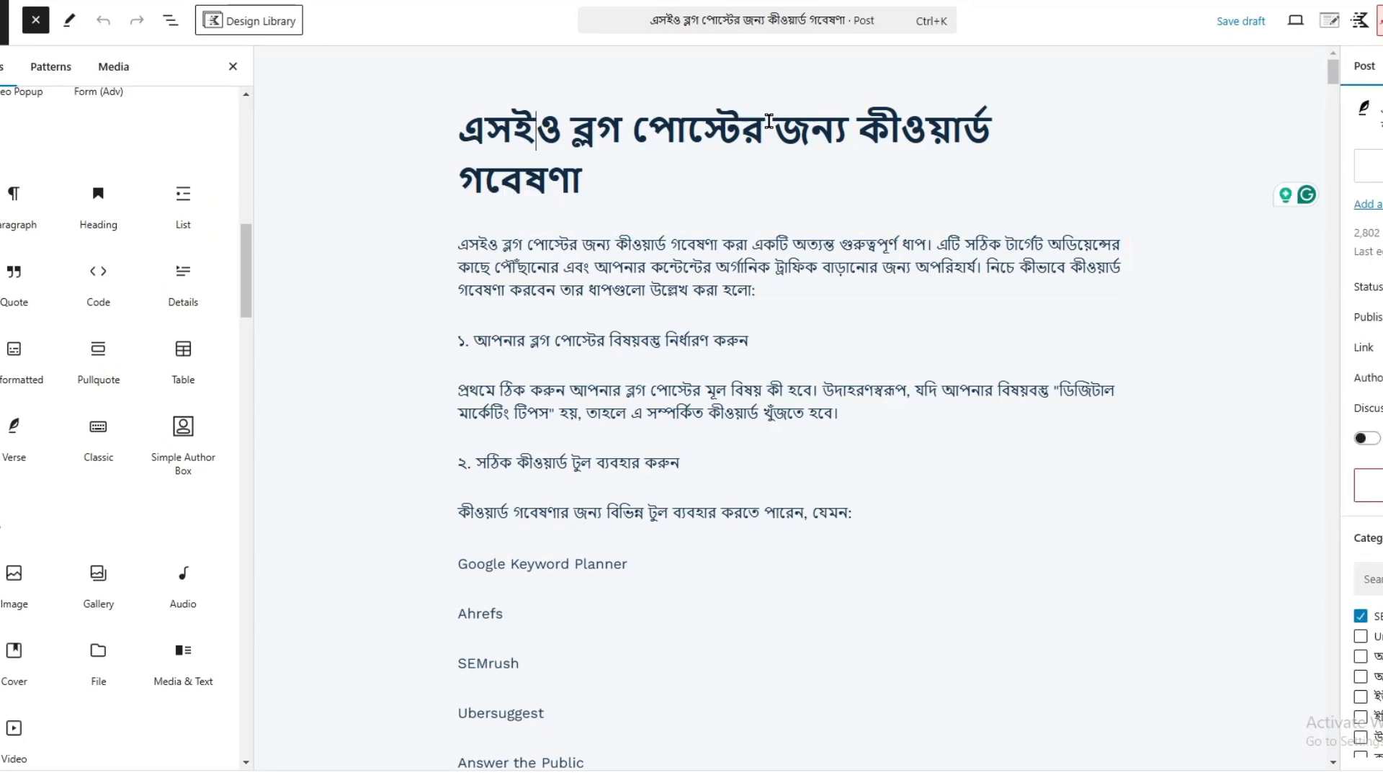
{"action": "double_click", "coordinate": [537, 178]}
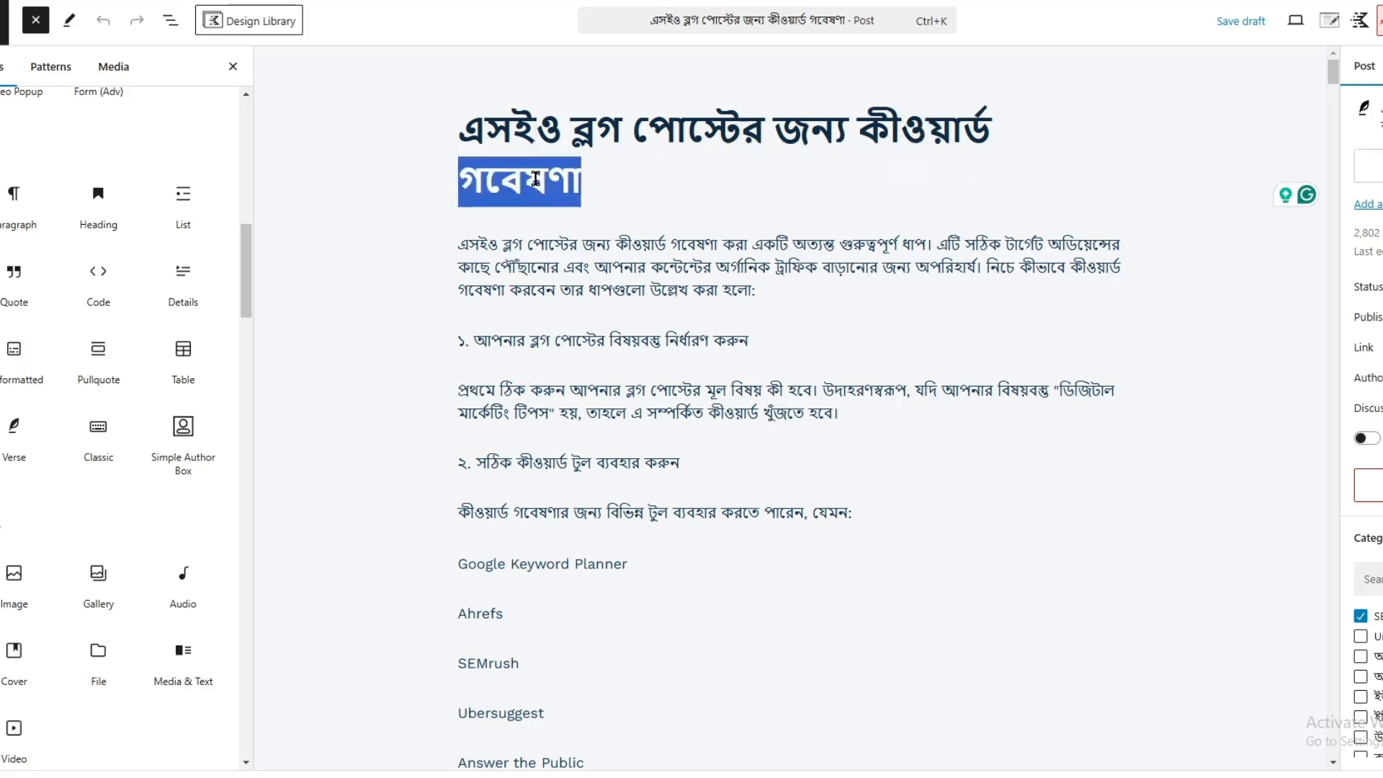
{"action": "left_click", "coordinate": [559, 130]}
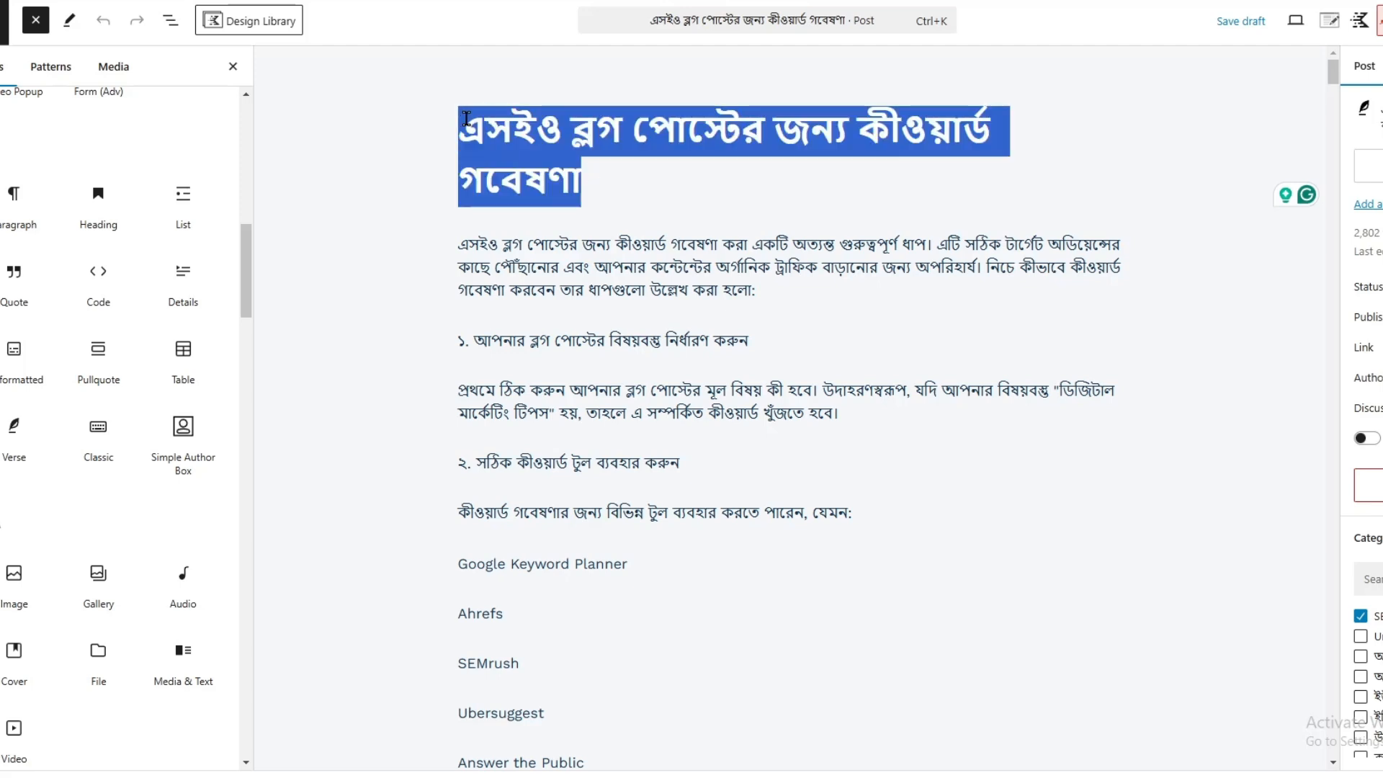
Cut the whole post title and paste it back into the empty title field
{"action": "triple_click", "coordinate": [593, 171]}
{"action": "right_click", "coordinate": [566, 164]}
{"action": "left_click", "coordinate": [584, 243]}
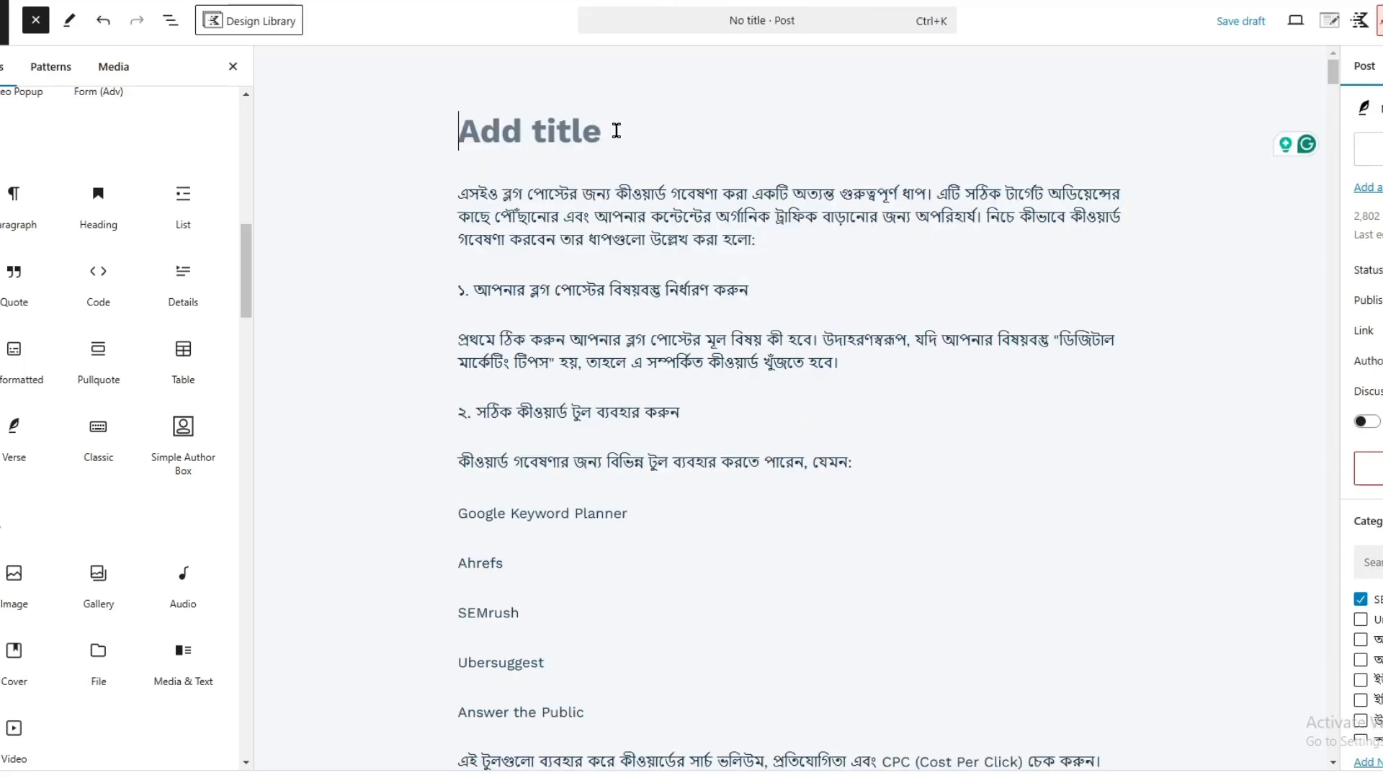
{"action": "right_click", "coordinate": [472, 131]}
{"action": "left_click", "coordinate": [534, 343]}
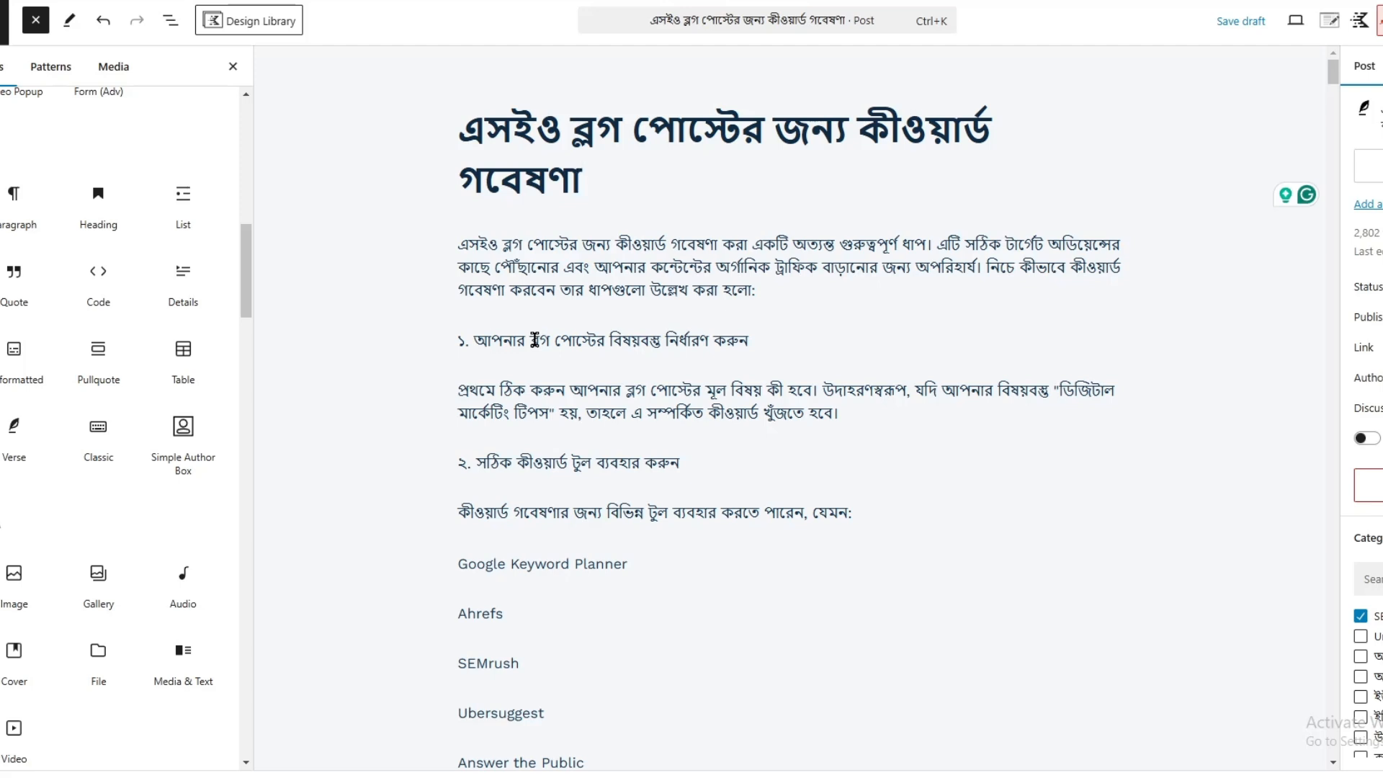
Look through the post body from the introduction to the numbered keyword research tips and steps
{"action": "left_click", "coordinate": [616, 263]}
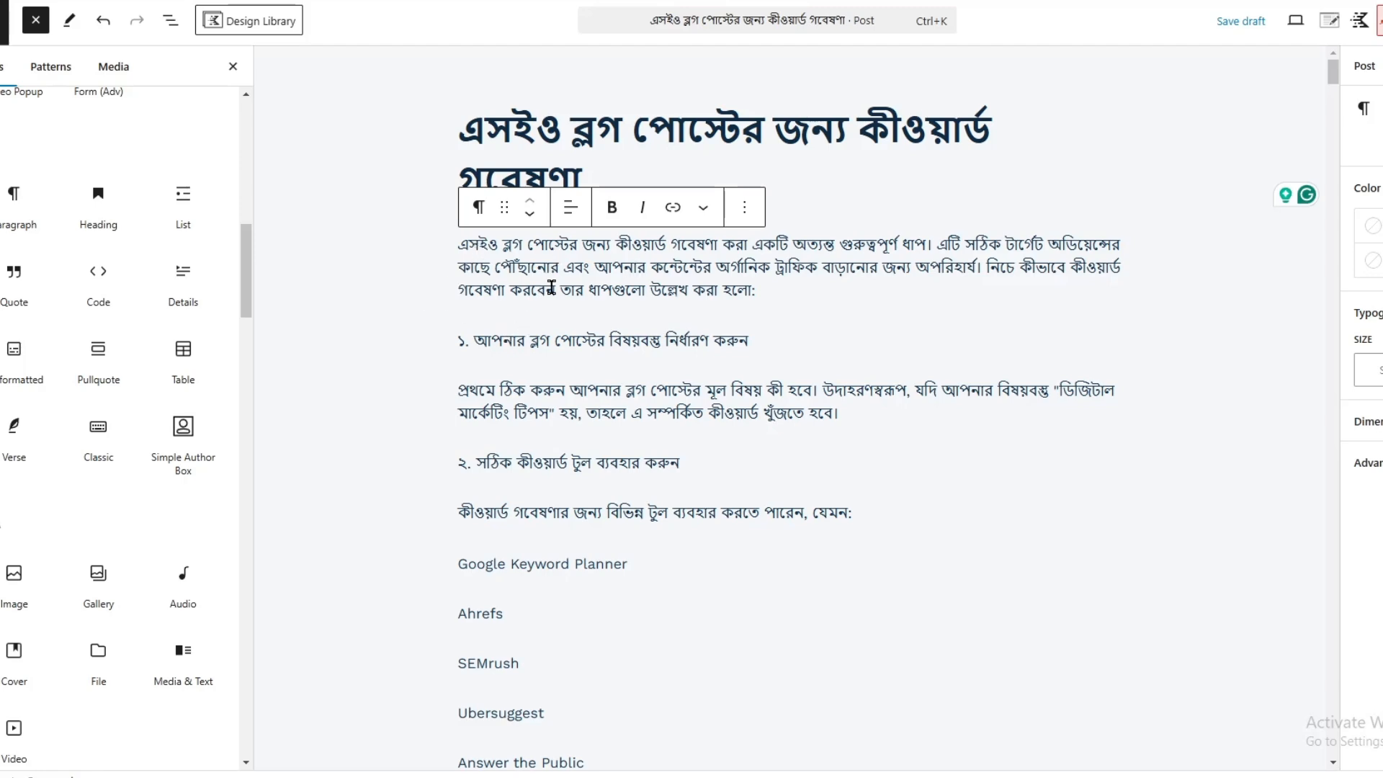
{"action": "scroll", "coordinate": [524, 409], "scroll_direction": "down", "scroll_amount": 6}
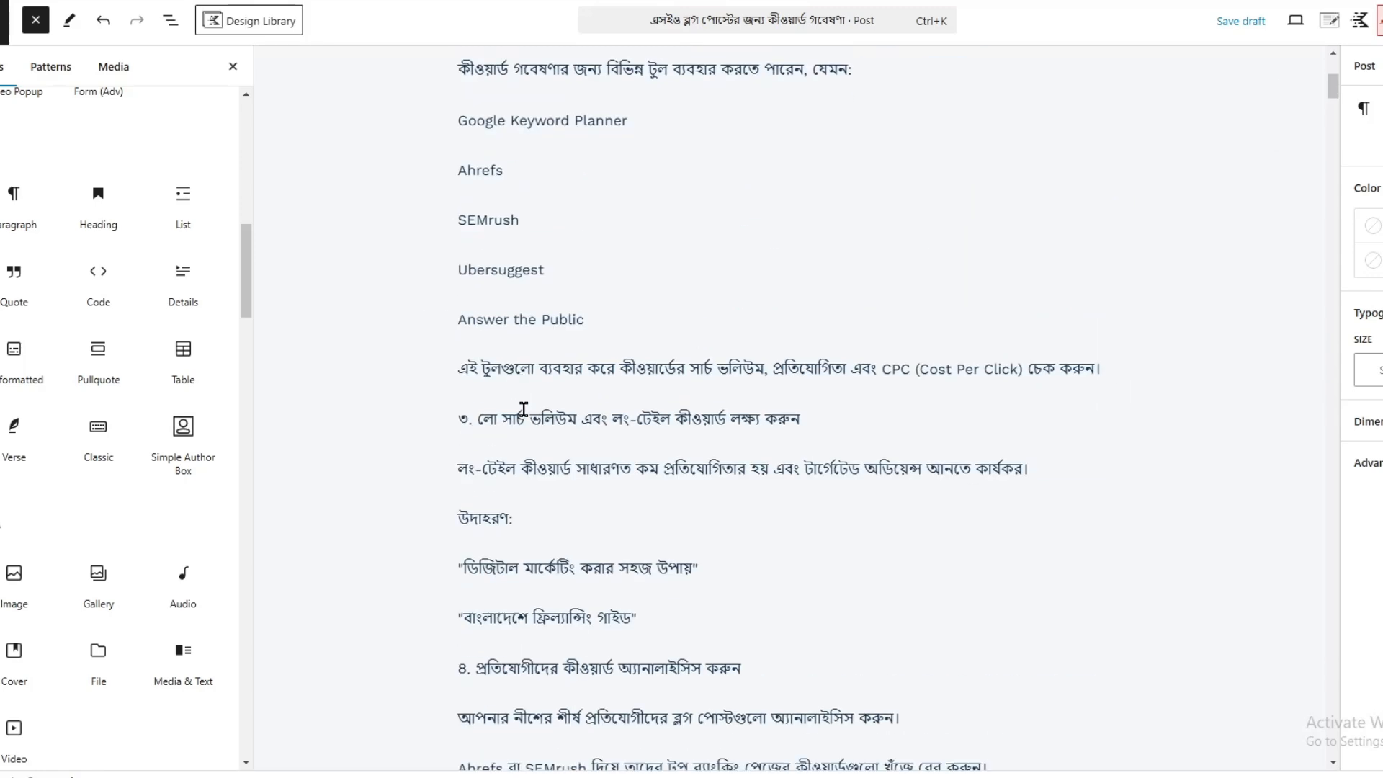
{"action": "scroll", "coordinate": [524, 409], "scroll_direction": "down", "scroll_amount": 10}
{"action": "scroll", "coordinate": [523, 447], "scroll_direction": "down", "scroll_amount": 5}
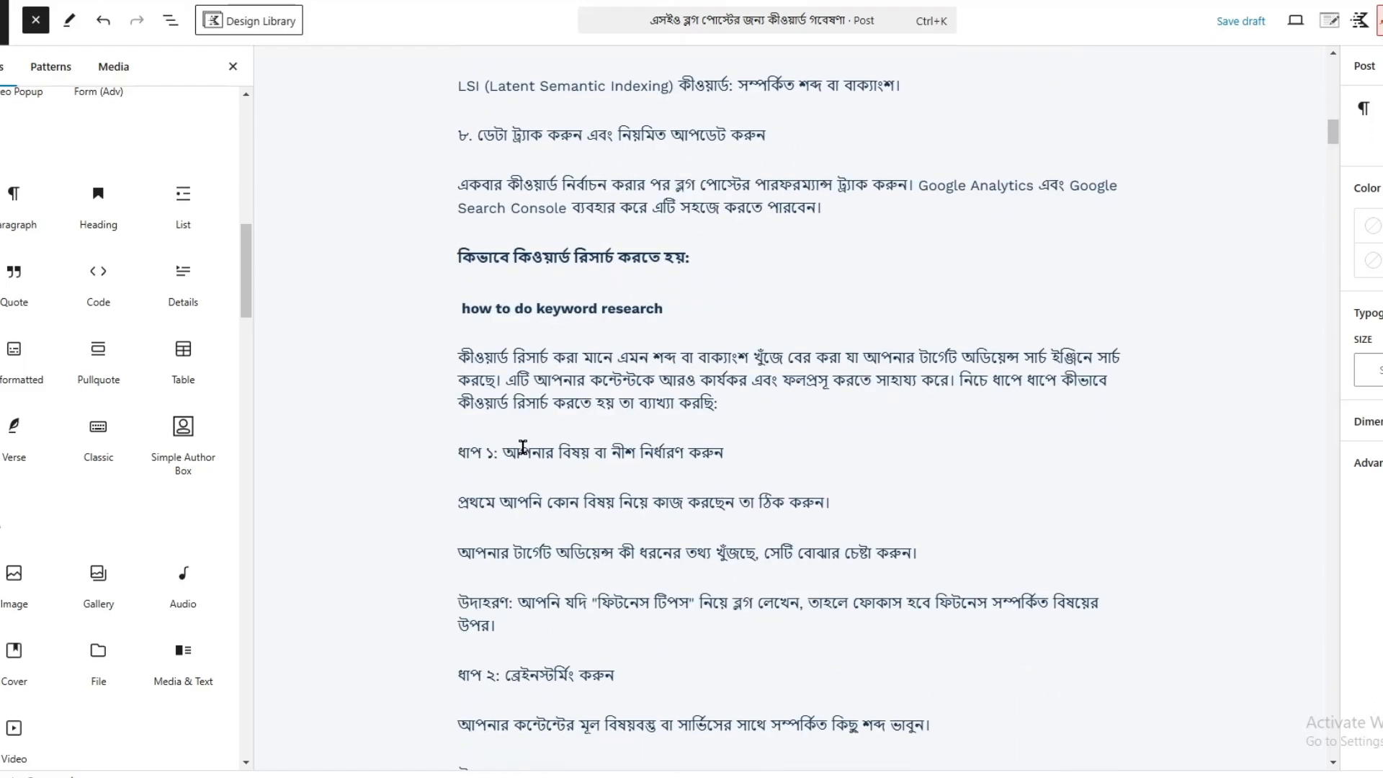
{"action": "scroll", "coordinate": [523, 447], "scroll_direction": "down", "scroll_amount": 14}
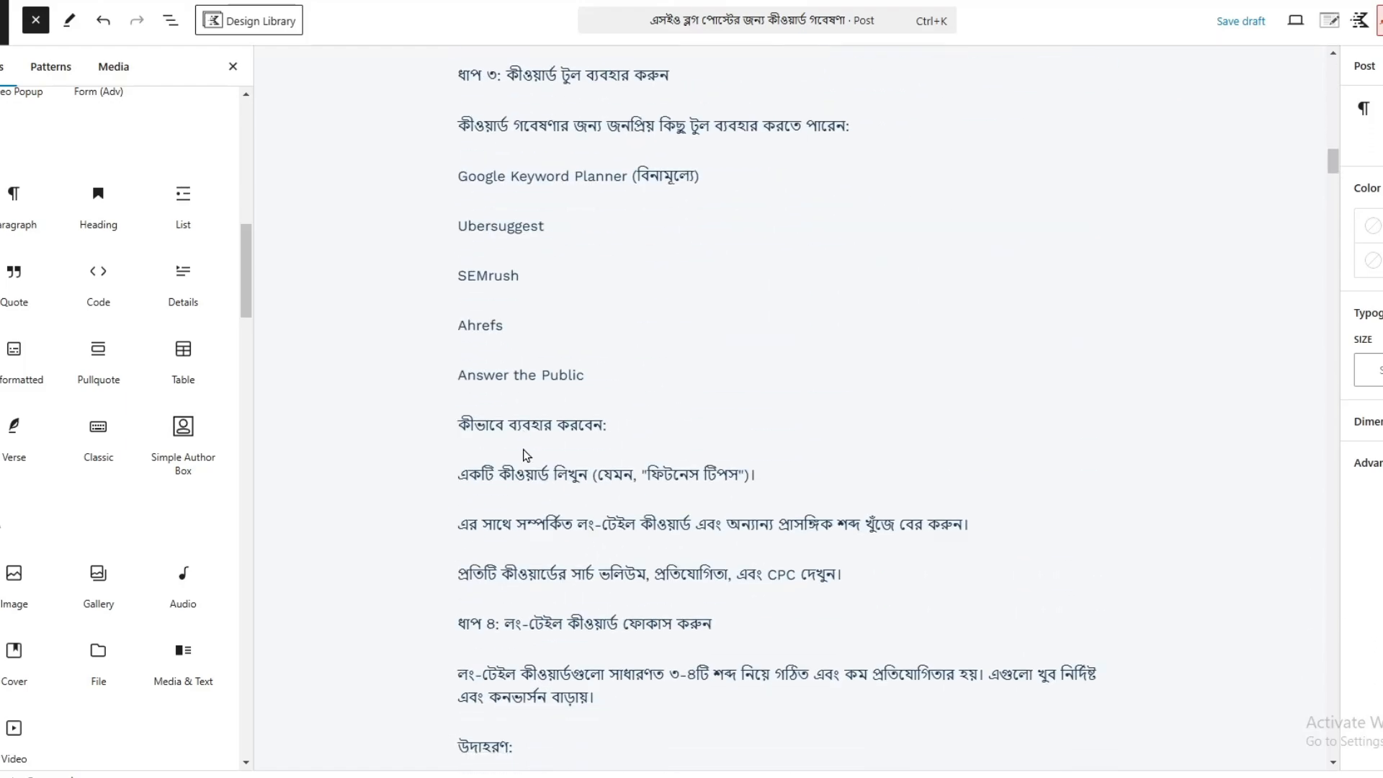
{"action": "scroll", "coordinate": [524, 452], "scroll_direction": "up", "scroll_amount": 20}
{"action": "scroll", "coordinate": [522, 446], "scroll_direction": "up", "scroll_amount": 15}
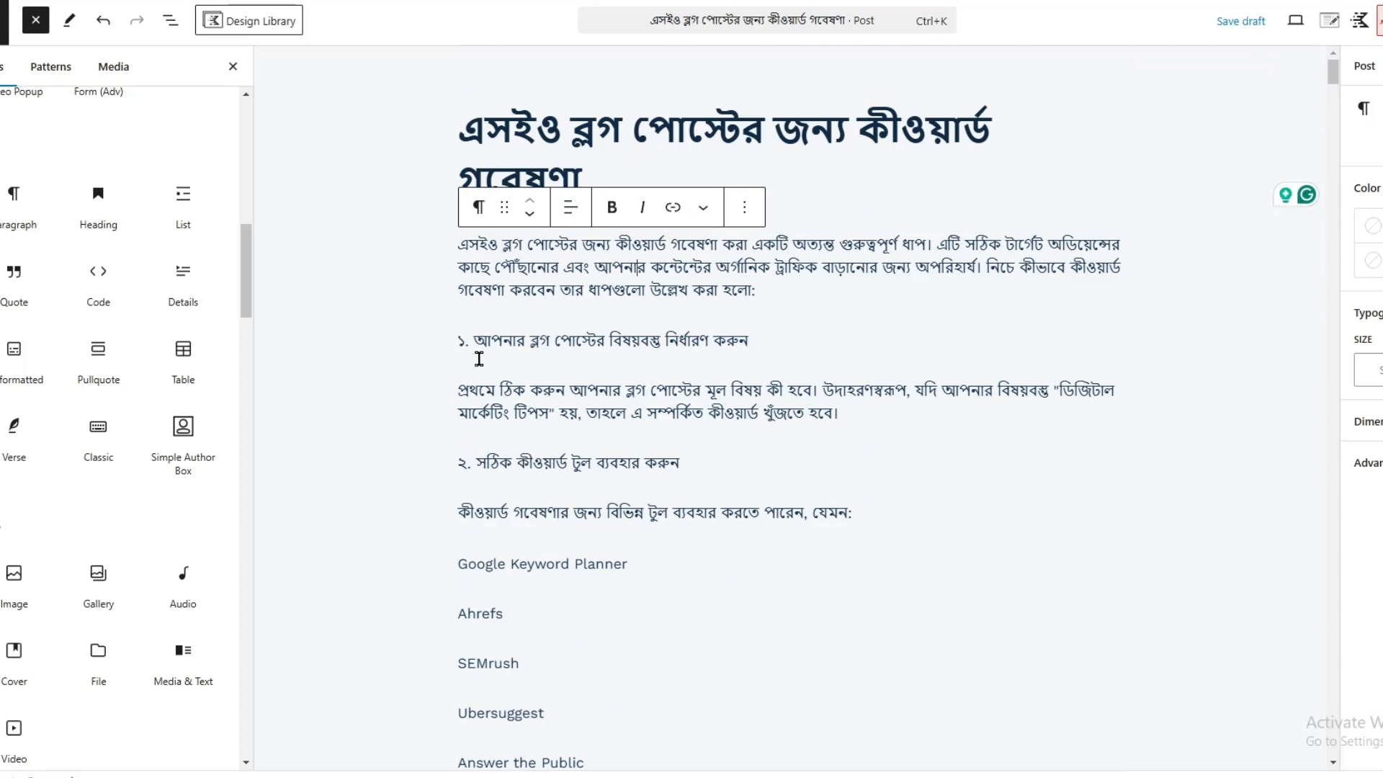
Change the post title to "৮ টি এসইও ব্লগ পোস্টের জন্য কীওয়ার্ড গবেষণার পদ্ধতি"
{"action": "left_click", "coordinate": [465, 131]}
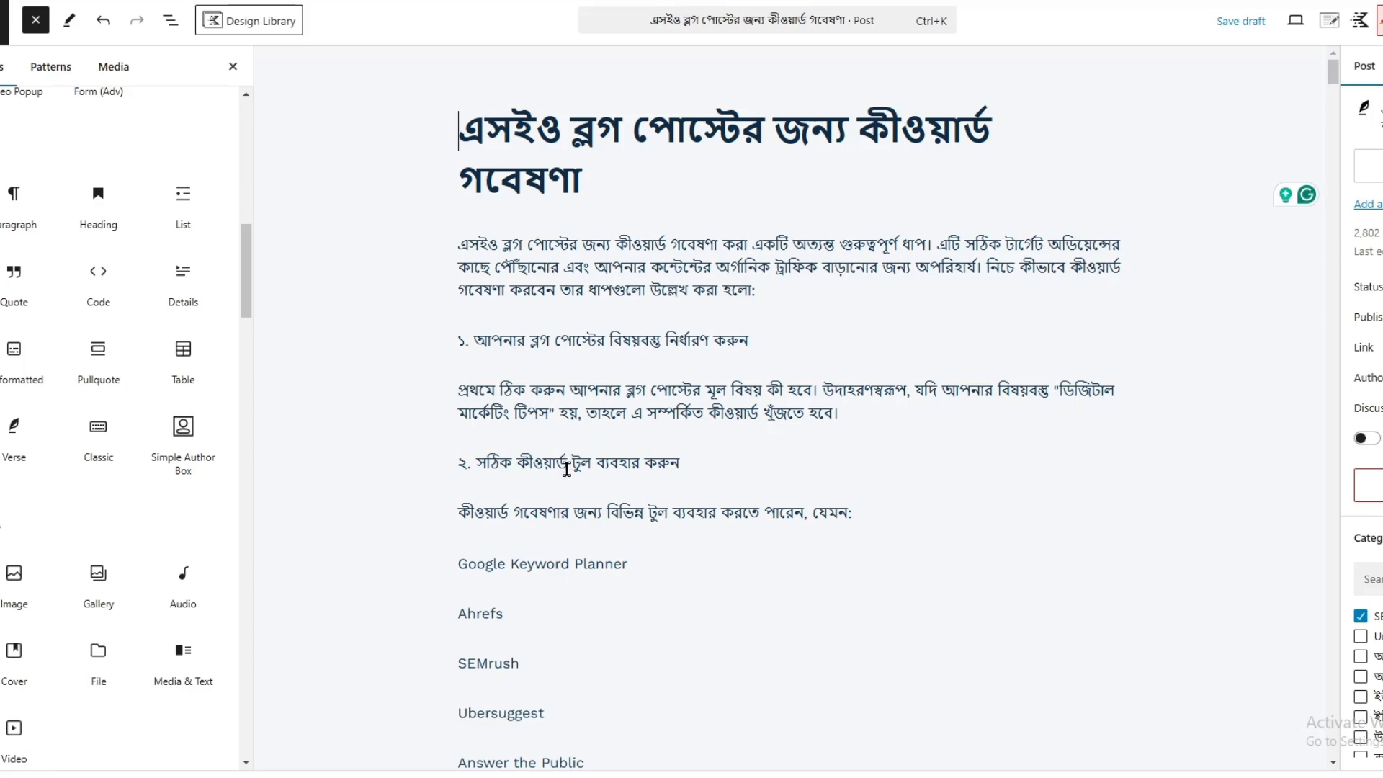
{"action": "scroll", "coordinate": [585, 487], "scroll_direction": "down", "scroll_amount": 13}
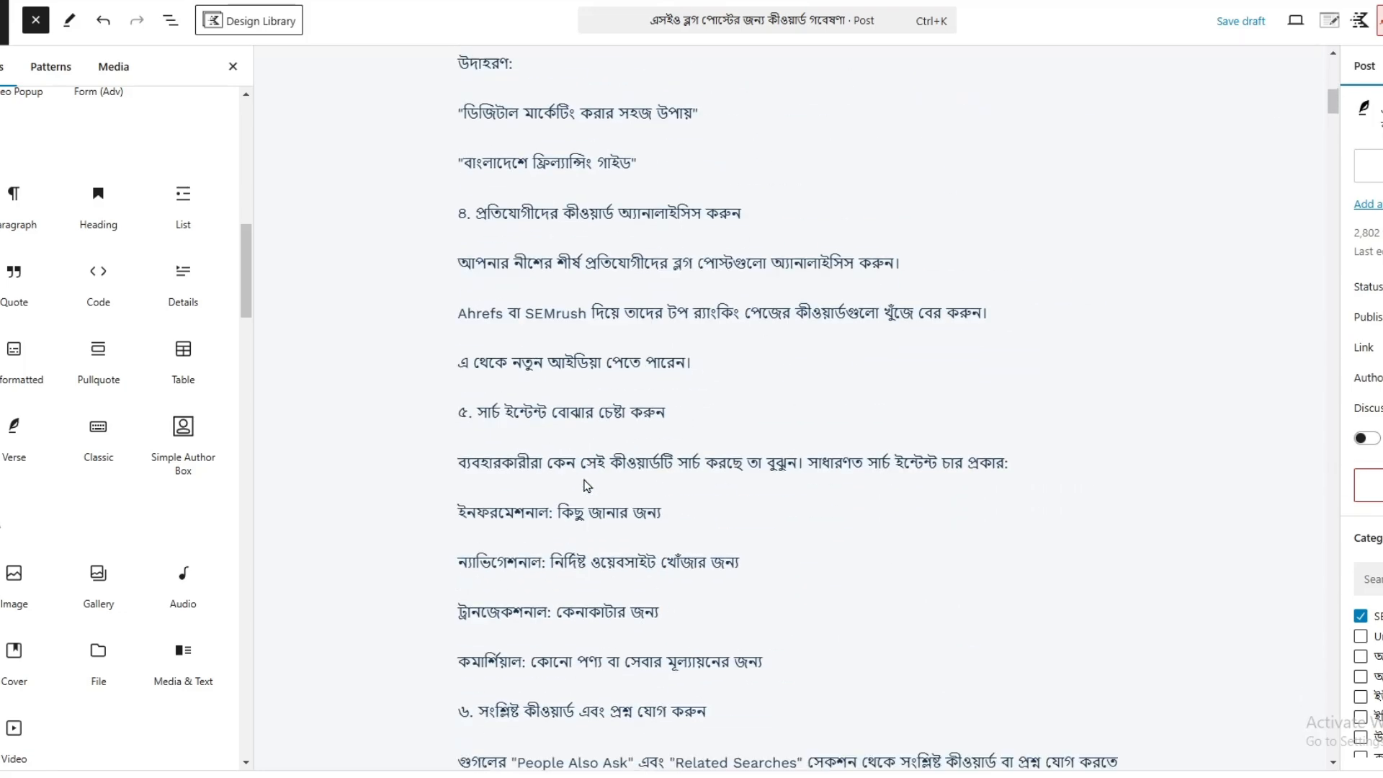
{"action": "scroll", "coordinate": [585, 486], "scroll_direction": "up", "scroll_amount": 10}
{"action": "scroll", "coordinate": [585, 486], "scroll_direction": "up", "scroll_amount": 3}
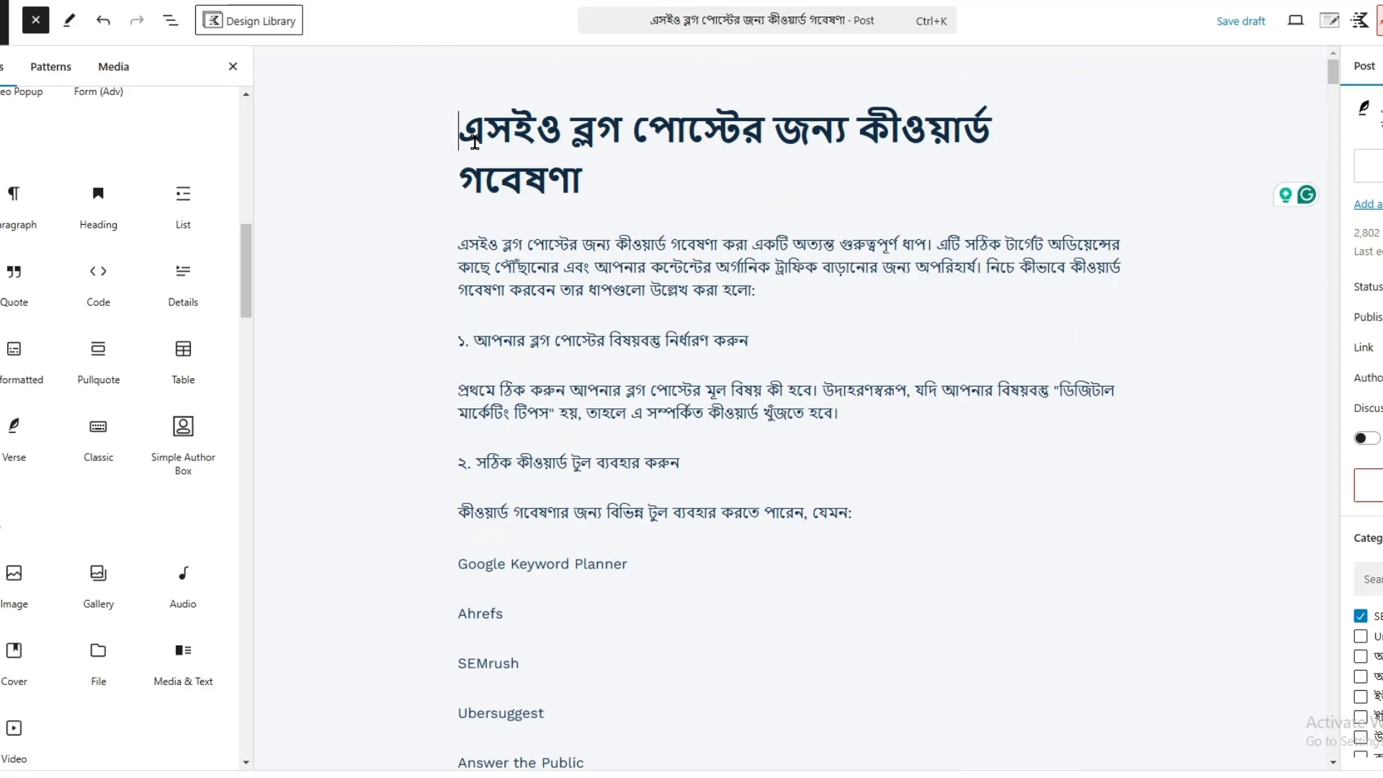
{"action": "type", "text": "৮ "}
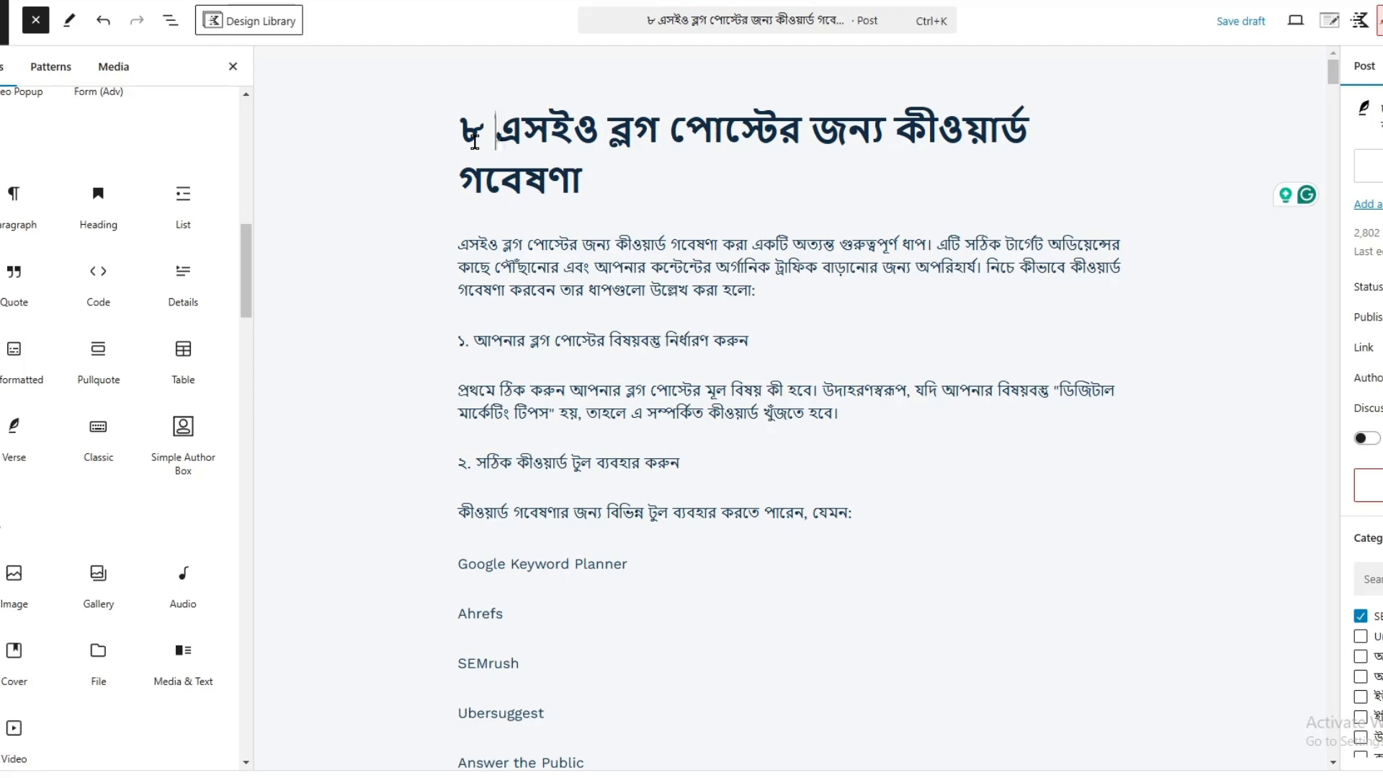
{"action": "type", "text": "টি"}
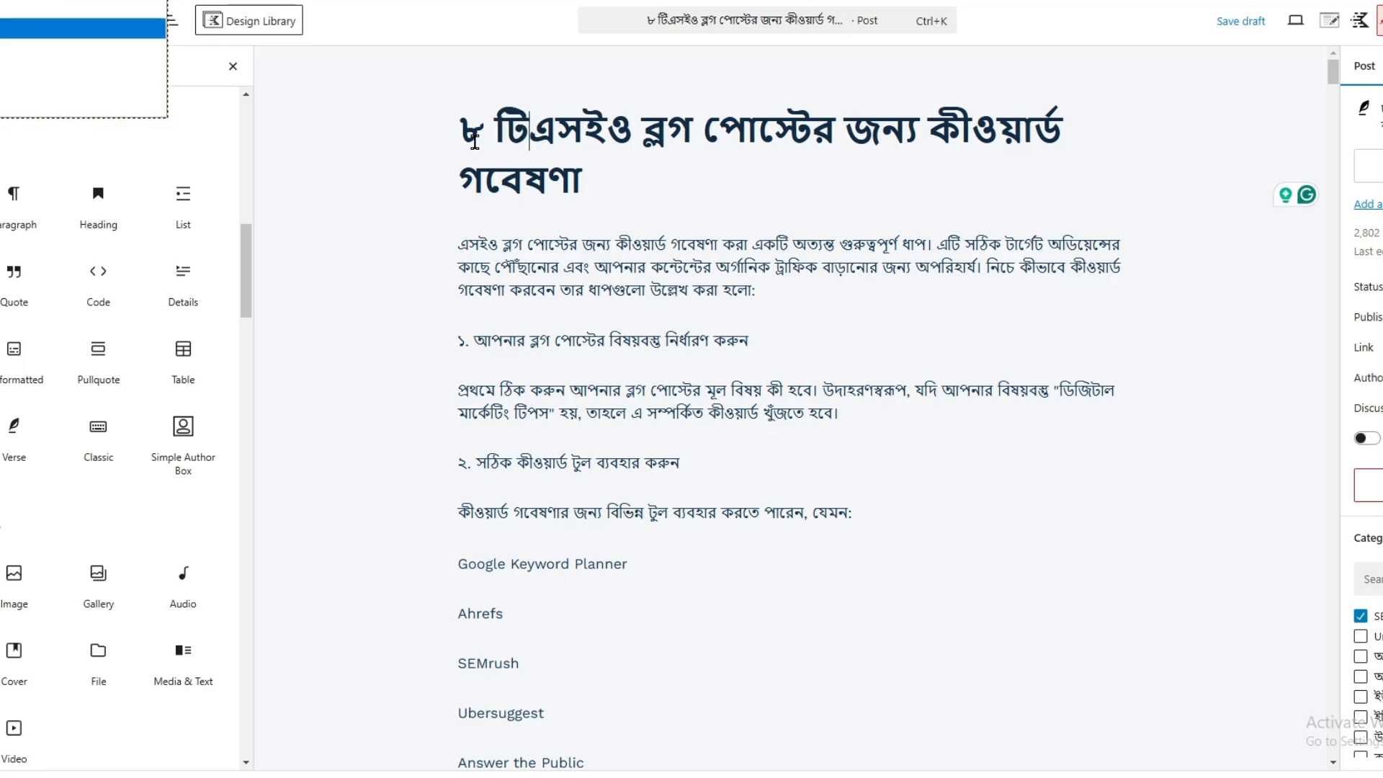
{"action": "left_click", "coordinate": [623, 182]}
{"action": "type", "text": "র প"}
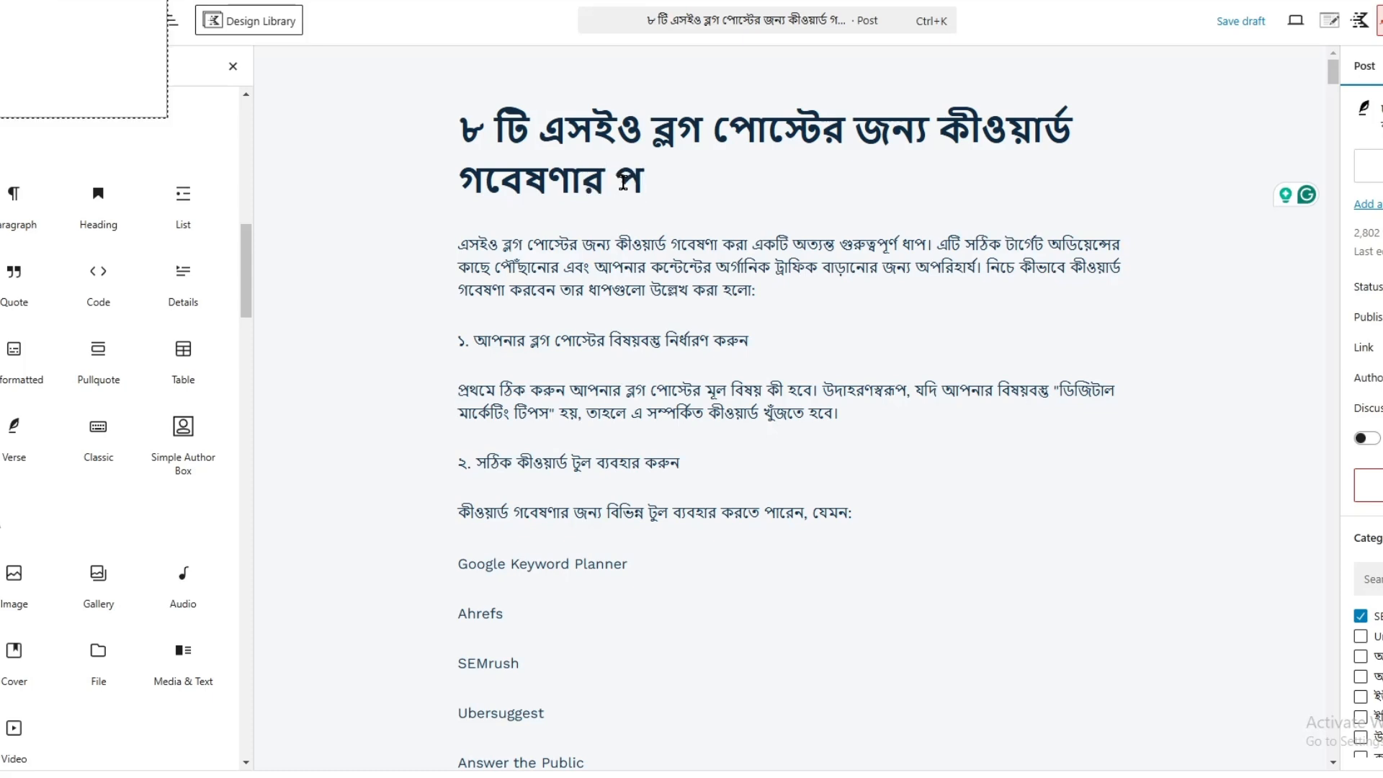
{"action": "type", "text": "দ্ধতি"}
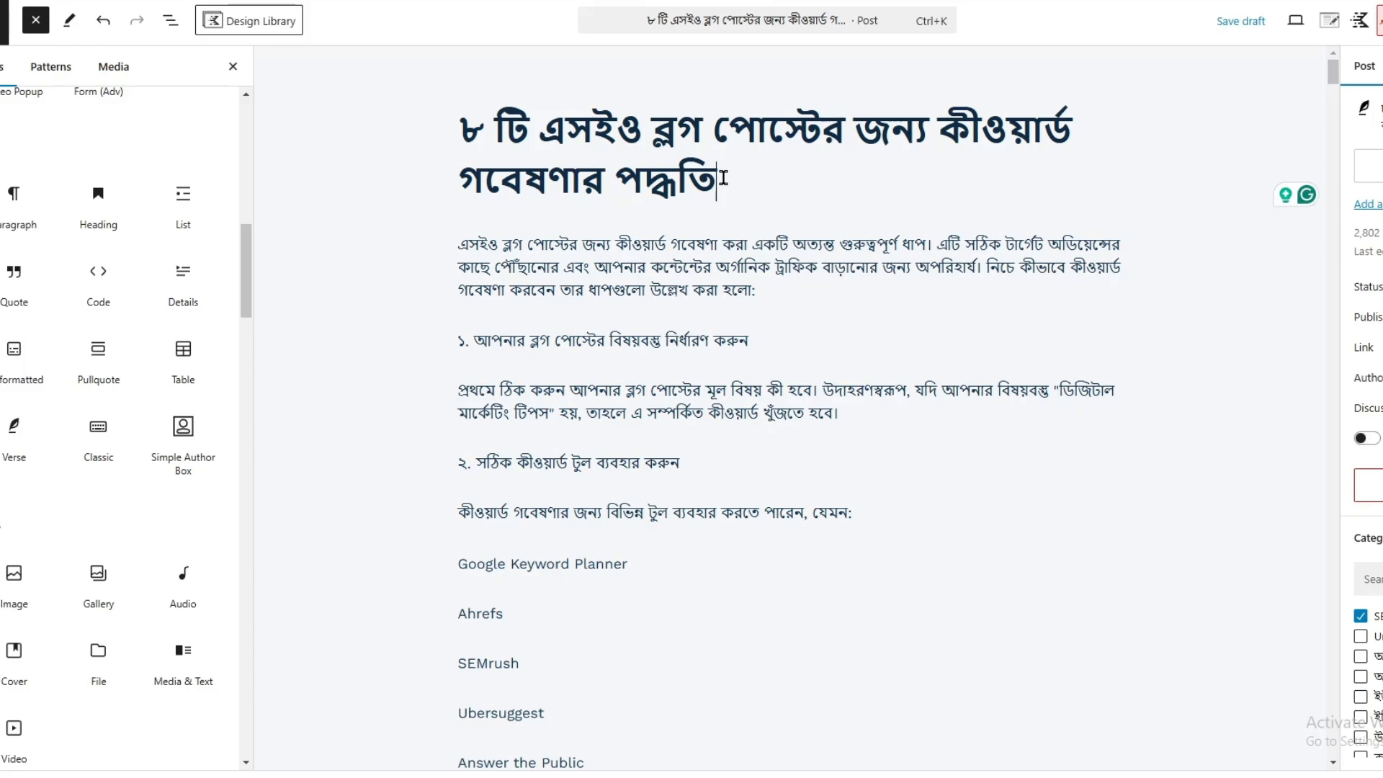
{"action": "scroll", "coordinate": [564, 394], "scroll_direction": "down", "scroll_amount": 12}
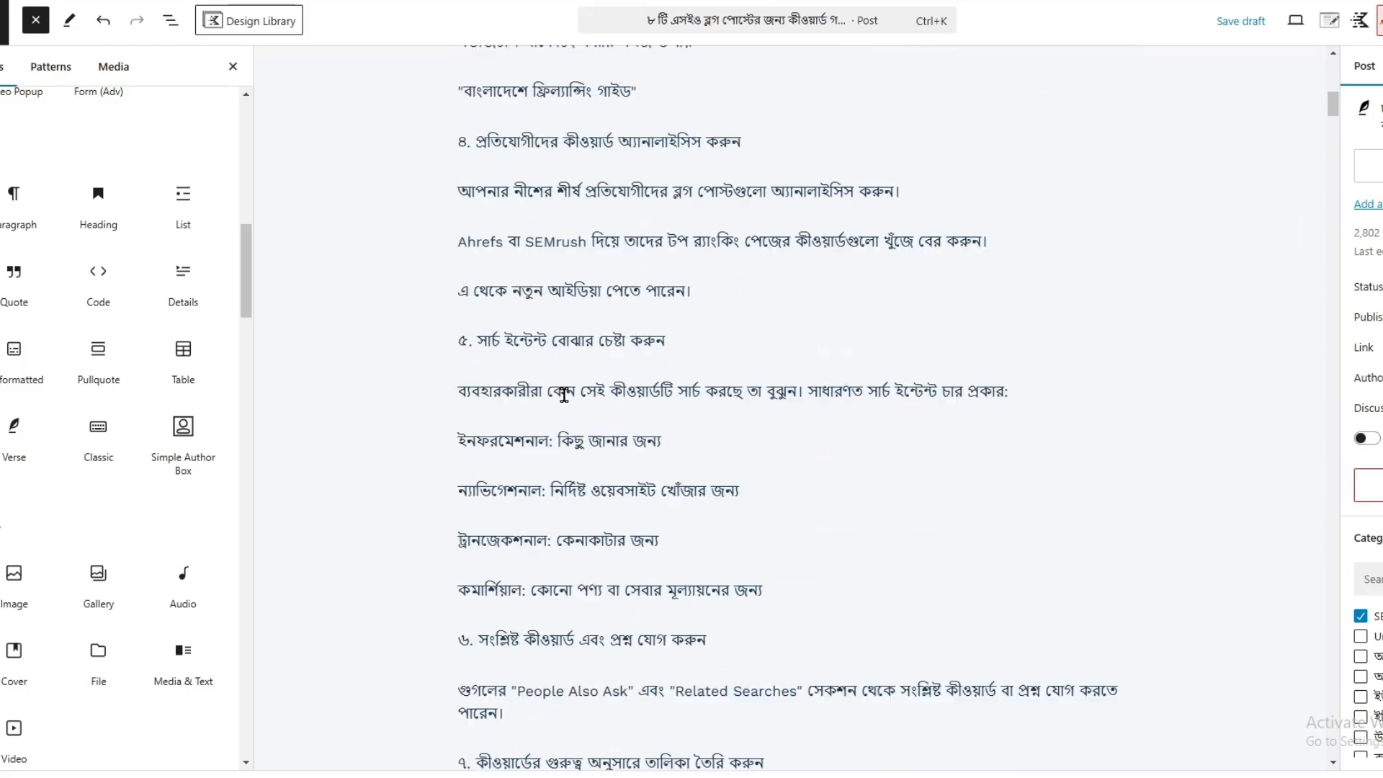
{"action": "scroll", "coordinate": [564, 395], "scroll_direction": "down", "scroll_amount": 8}
{"action": "scroll", "coordinate": [566, 400], "scroll_direction": "up", "scroll_amount": 12}
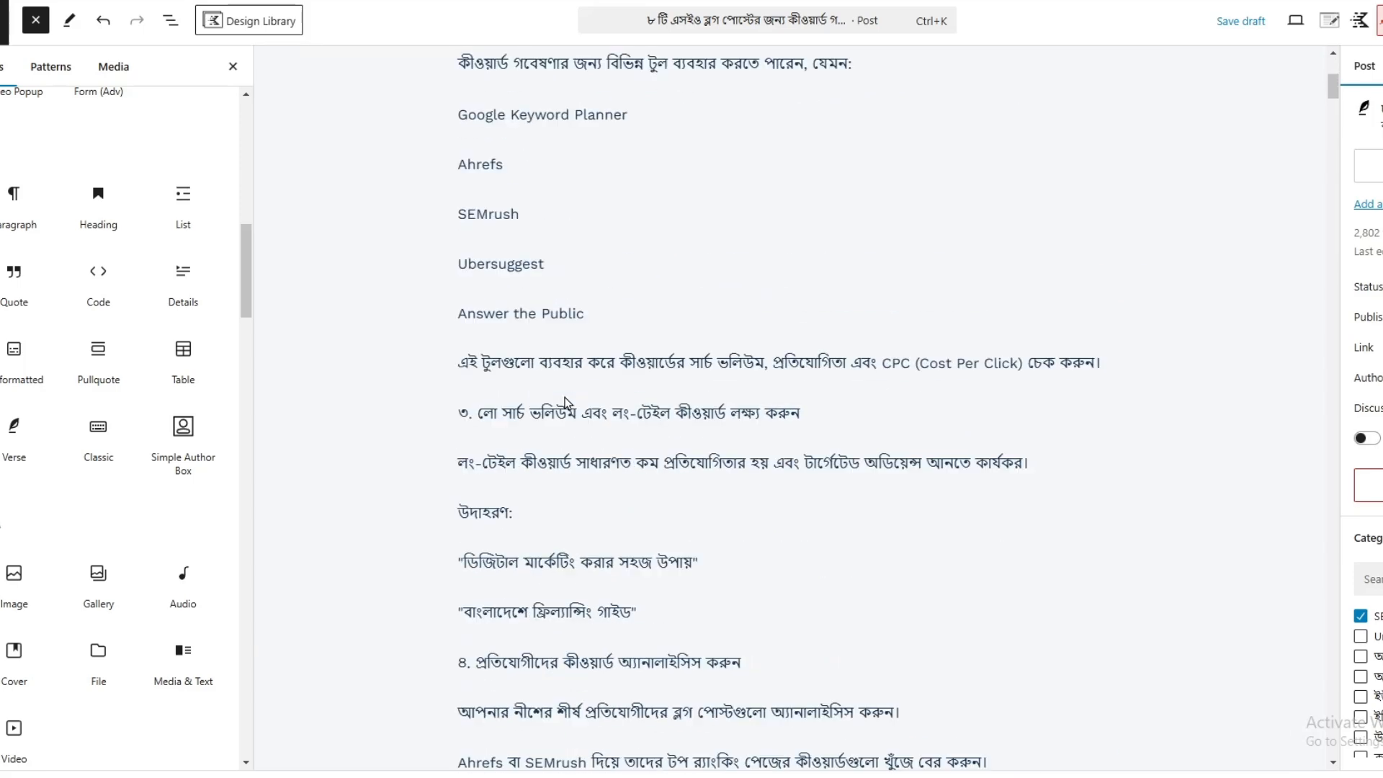
{"action": "scroll", "coordinate": [566, 398], "scroll_direction": "up", "scroll_amount": 6}
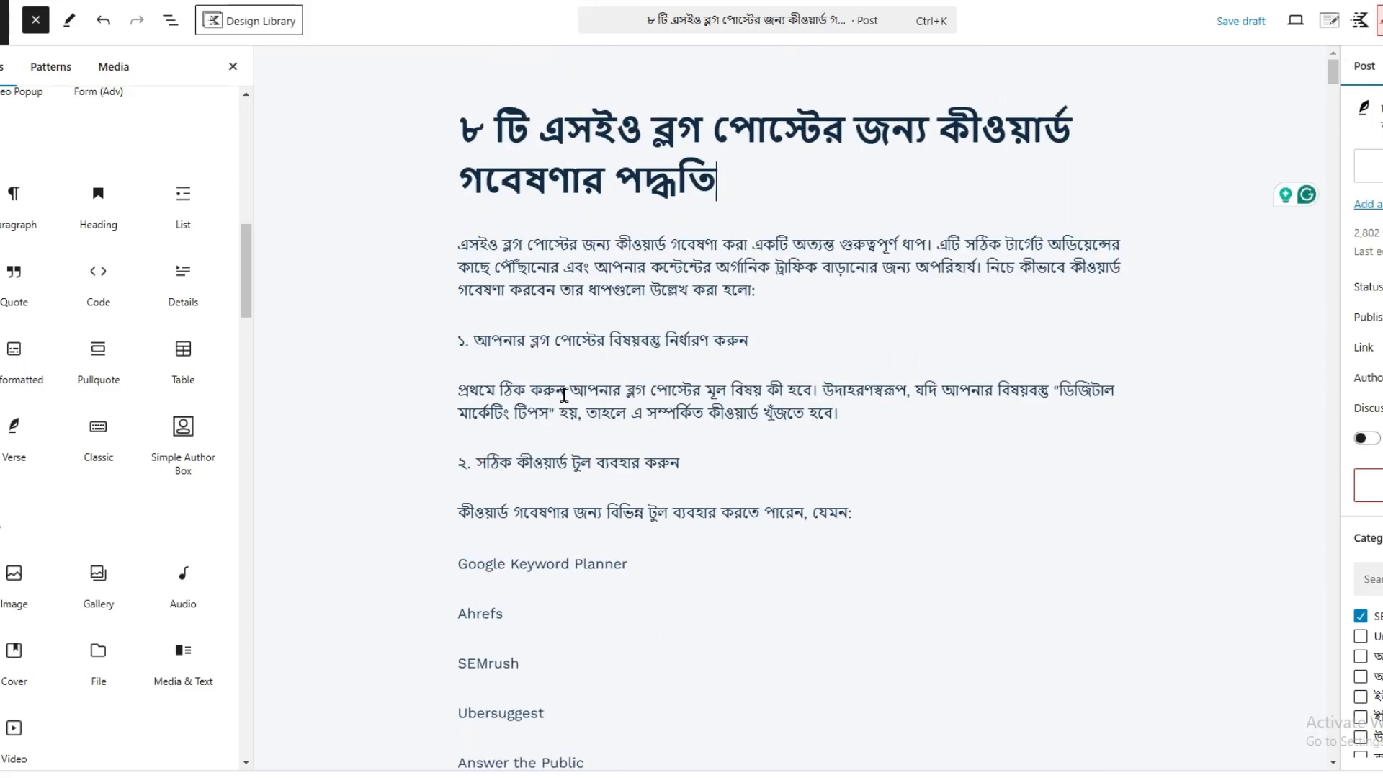
Examine the introductory paragraph and its opening keyword phrase "এসইও ব্লগ পোস্টের জন্য কীওয়ার্ড গবেষণা" against the post title
{"action": "left_click", "coordinate": [838, 180]}
{"action": "left_click", "coordinate": [490, 258]}
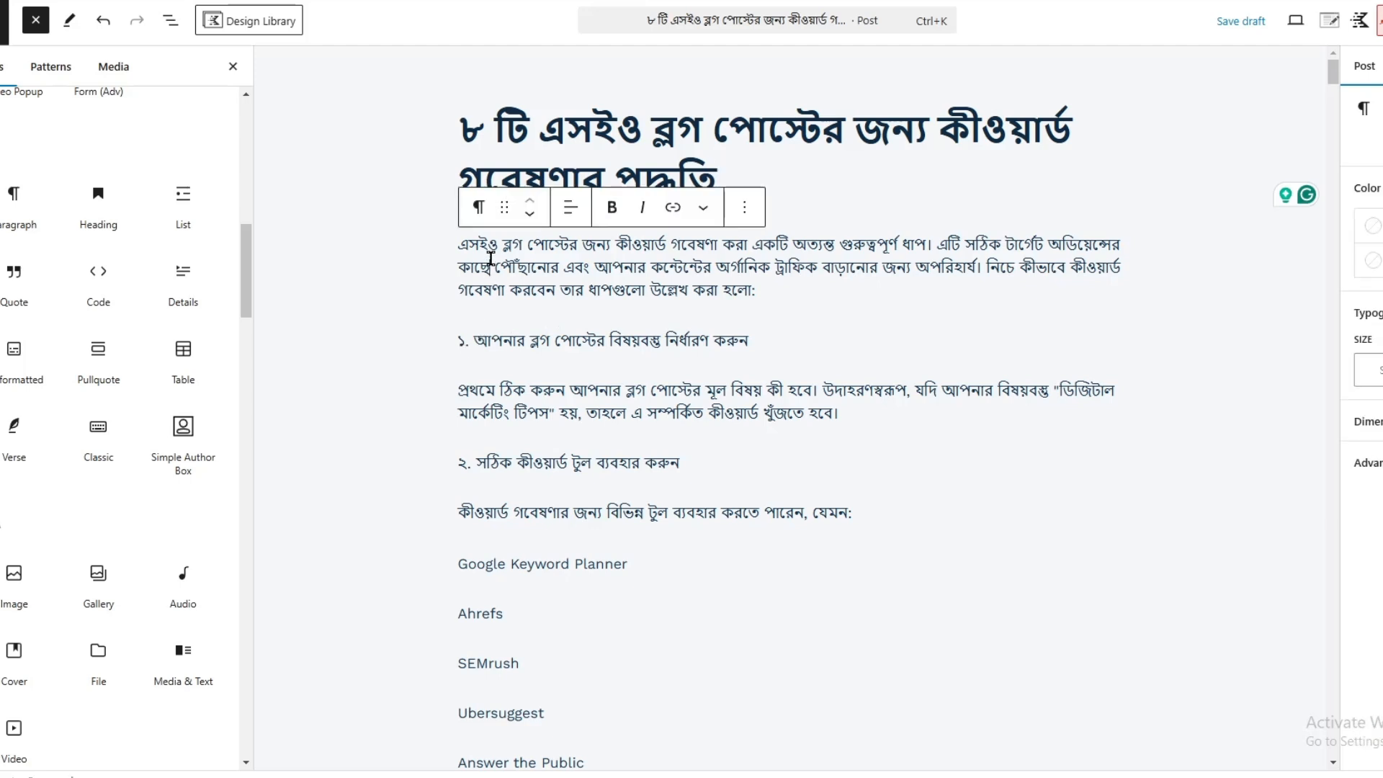
{"action": "left_click", "coordinate": [789, 289]}
{"action": "left_click_drag", "start_coordinate": [461, 246], "coordinate": [932, 244]}
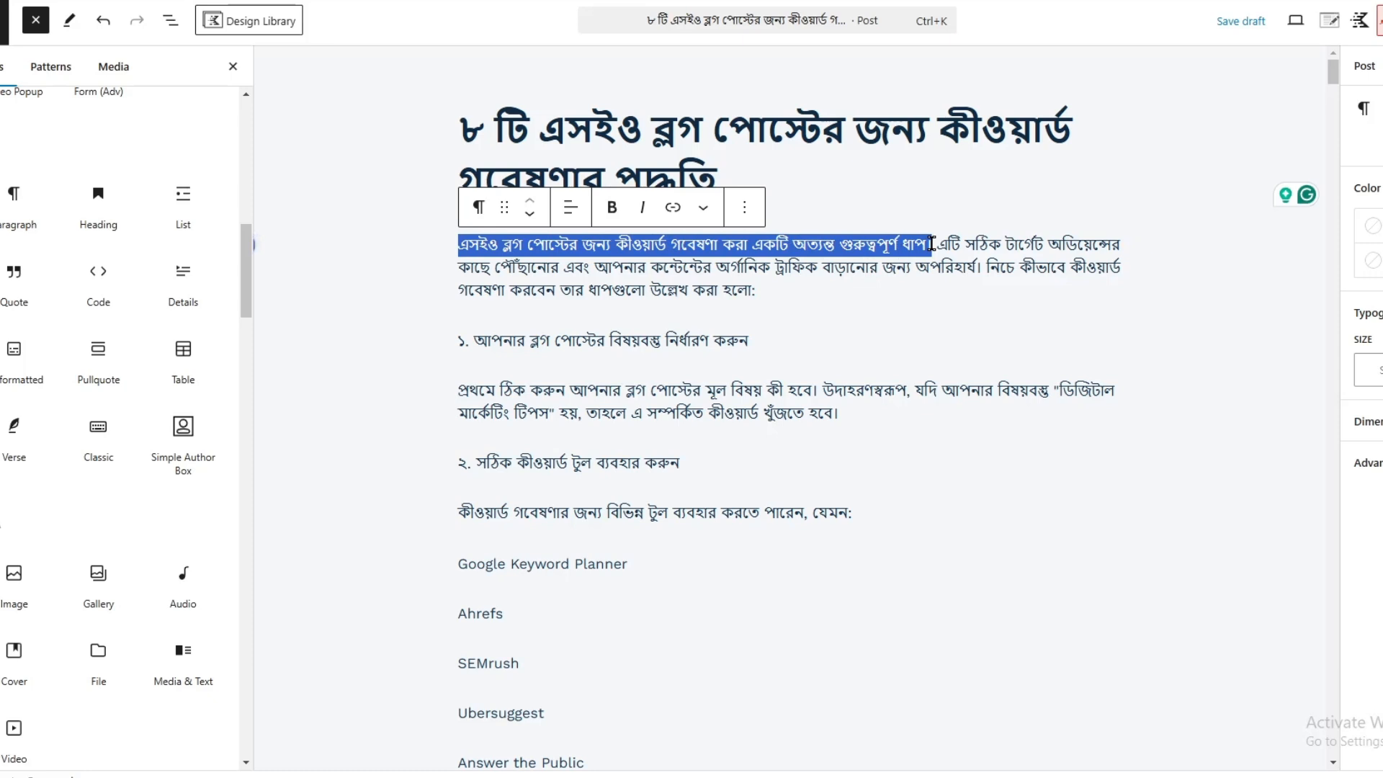
{"action": "left_click_drag", "start_coordinate": [772, 285], "coordinate": [458, 246]}
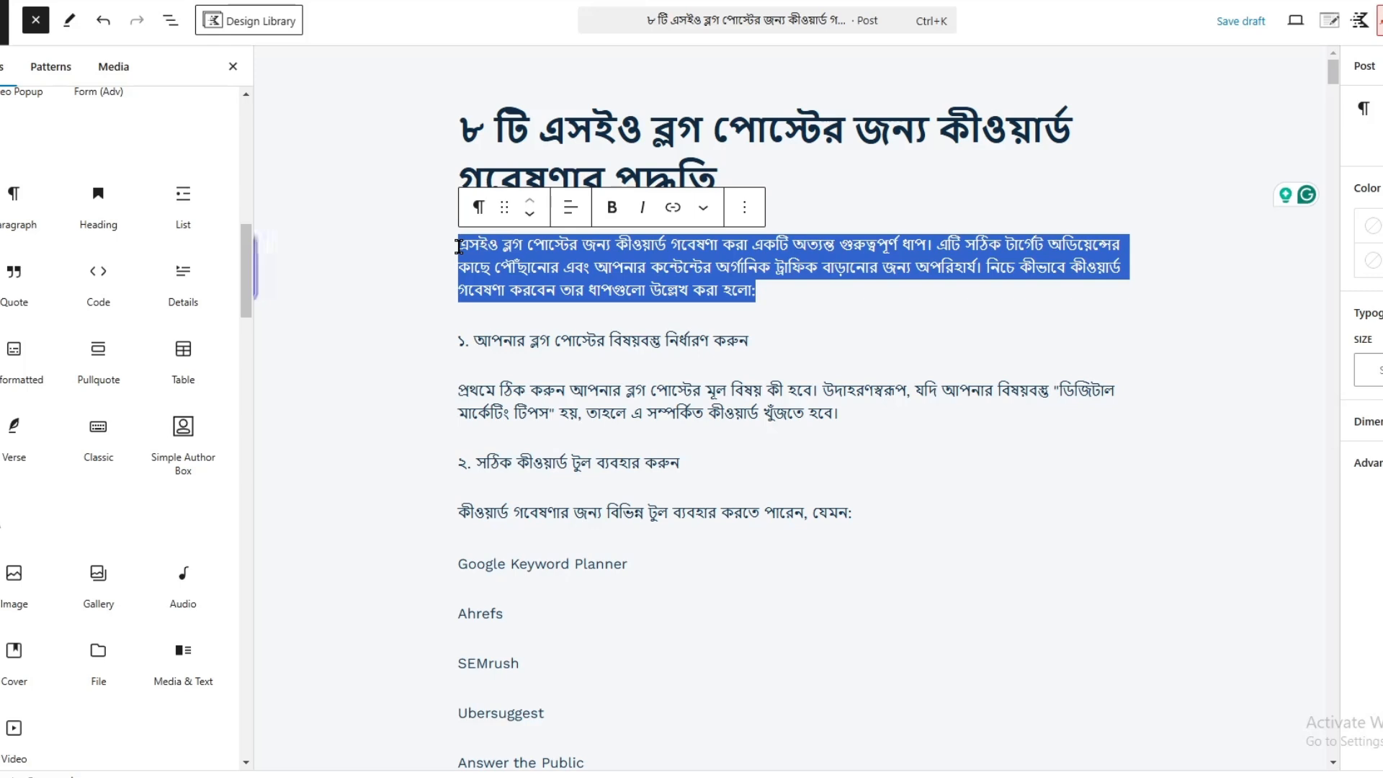
{"action": "left_click", "coordinate": [598, 271]}
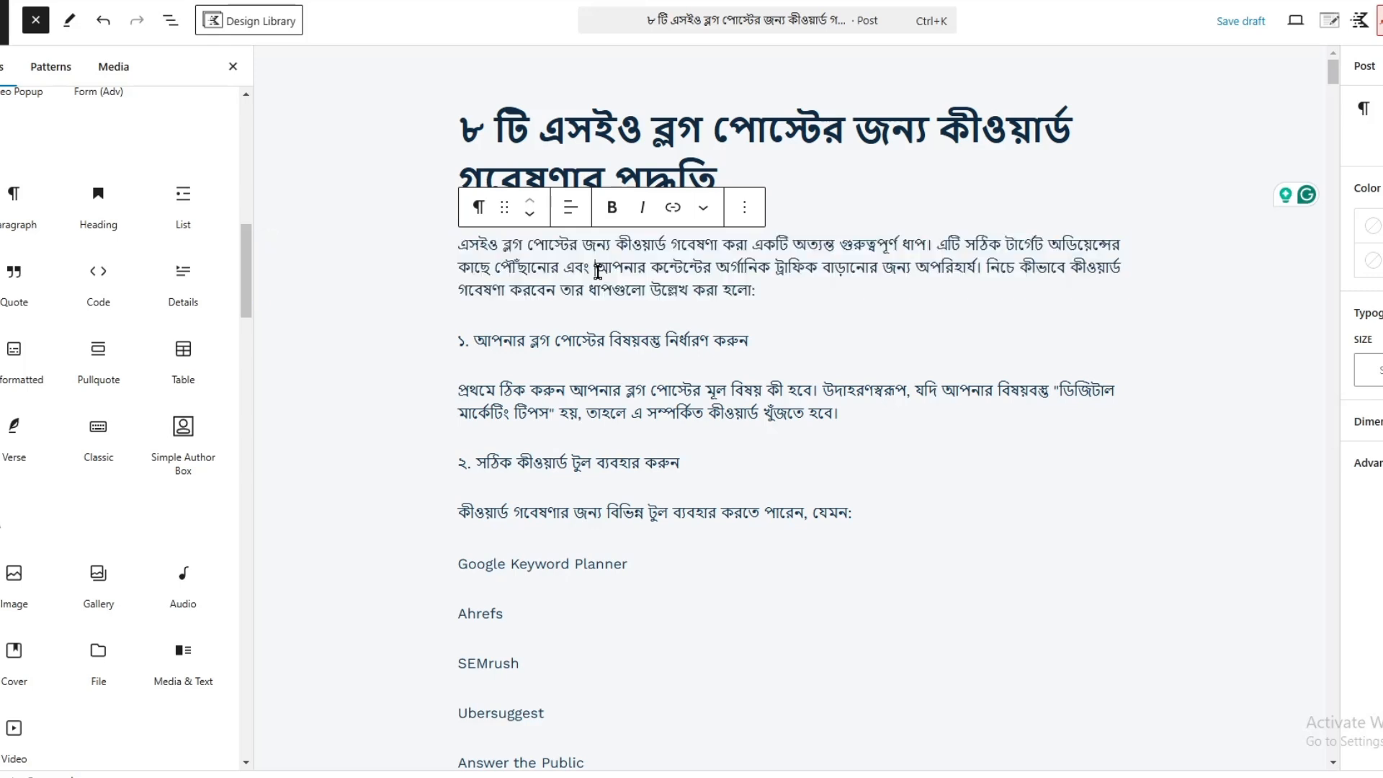
{"action": "left_click", "coordinate": [531, 133]}
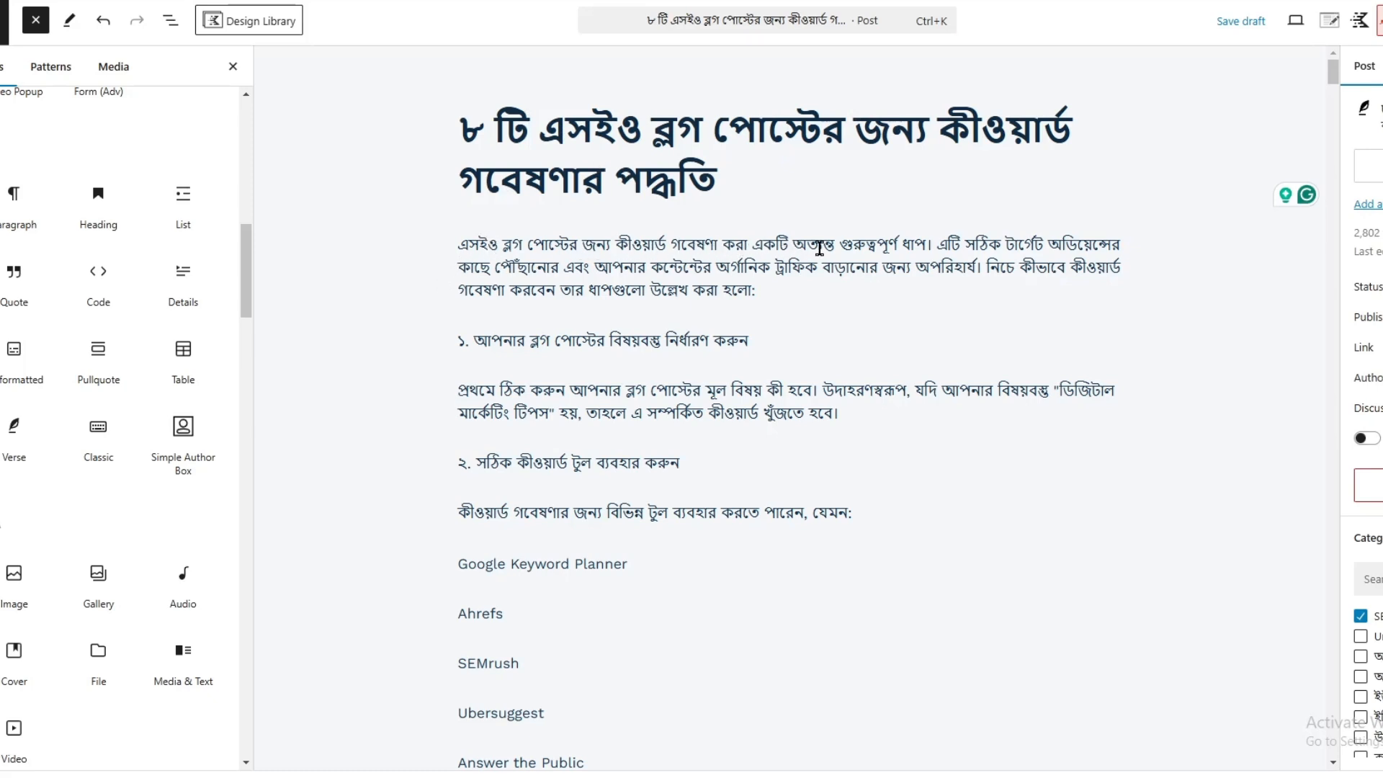
{"action": "left_click", "coordinate": [908, 242]}
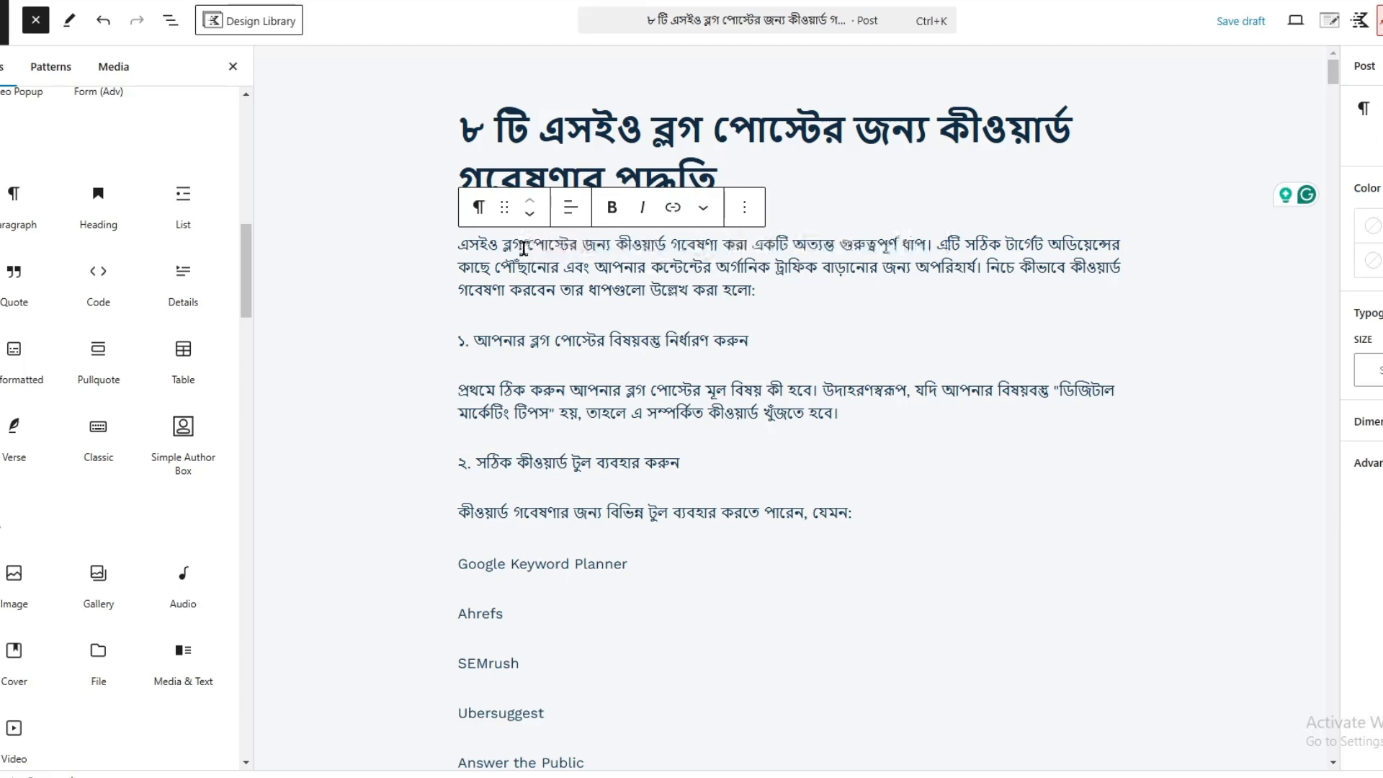
{"action": "left_click", "coordinate": [450, 248]}
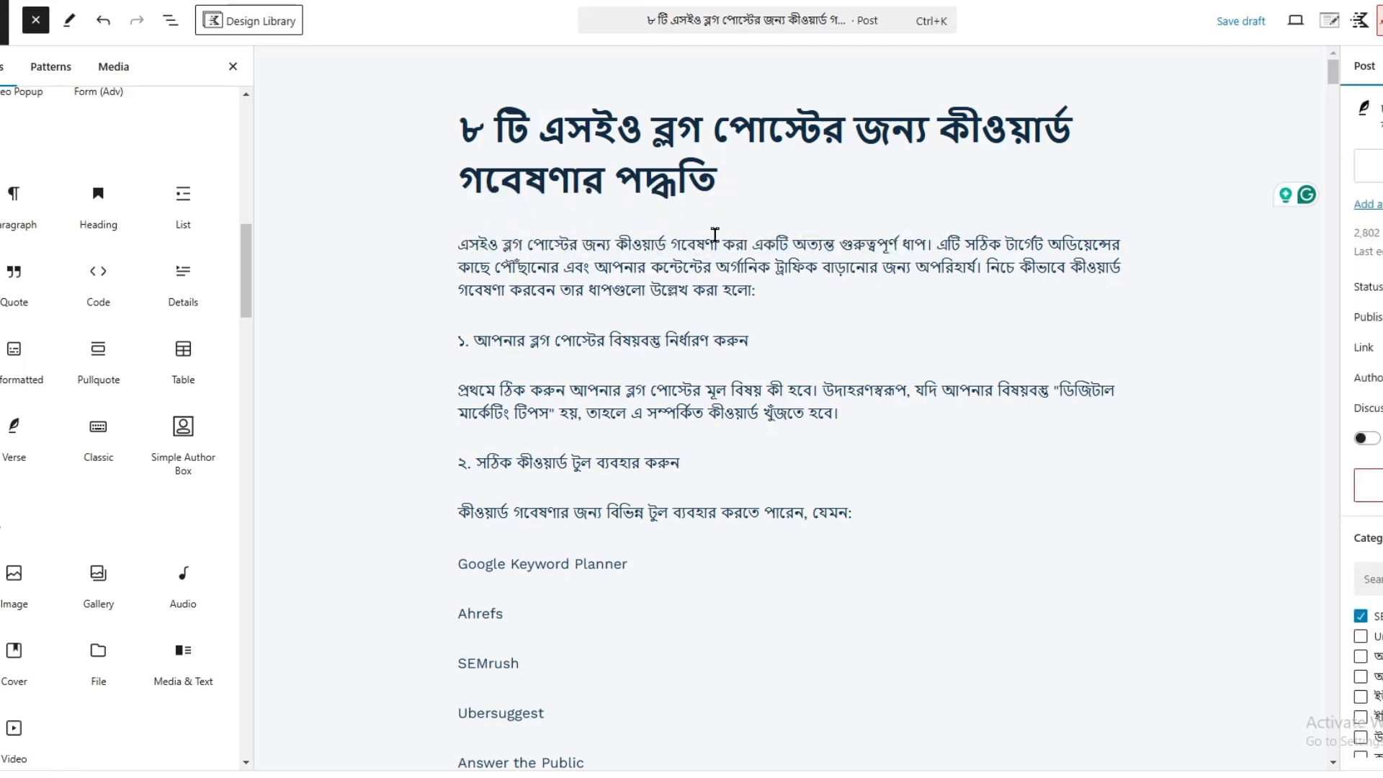
{"action": "left_click_drag", "start_coordinate": [722, 244], "coordinate": [459, 239]}
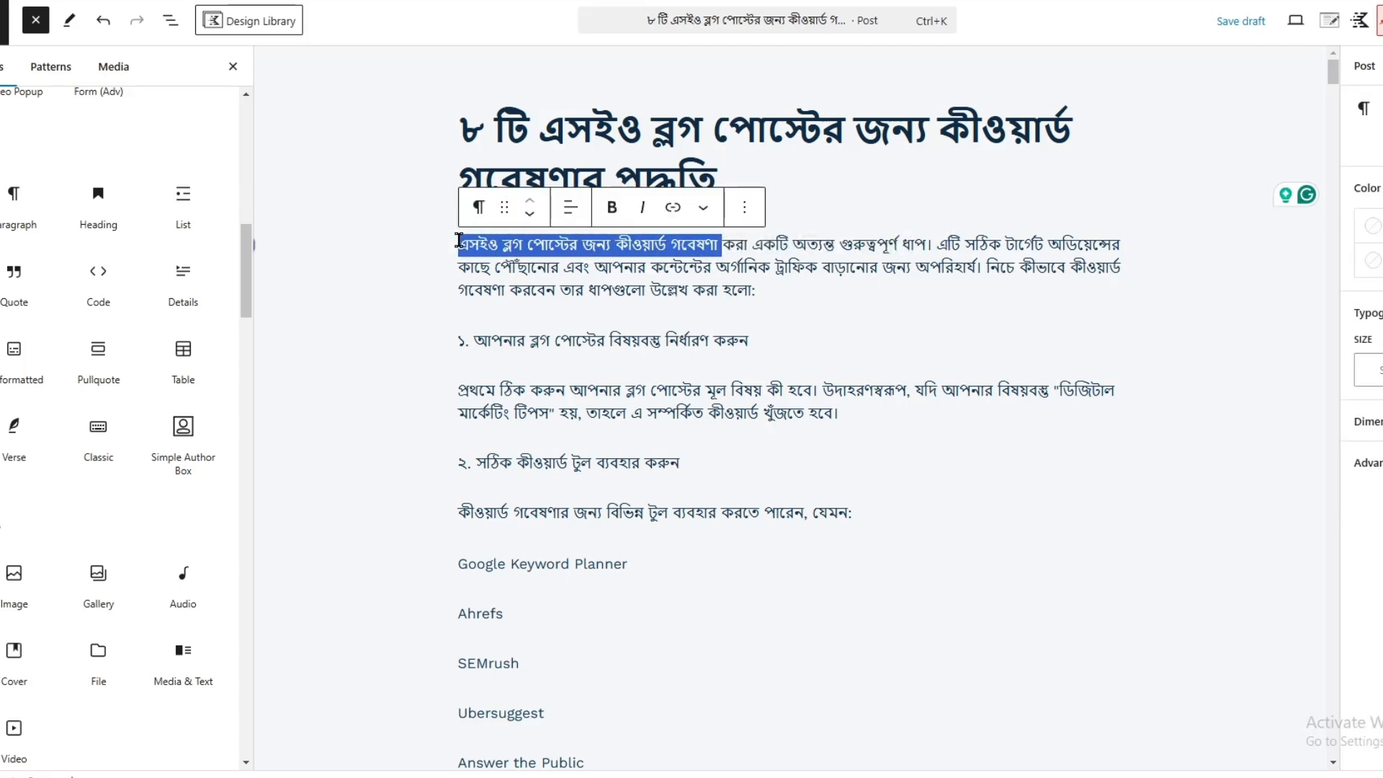
{"action": "left_click", "coordinate": [809, 262]}
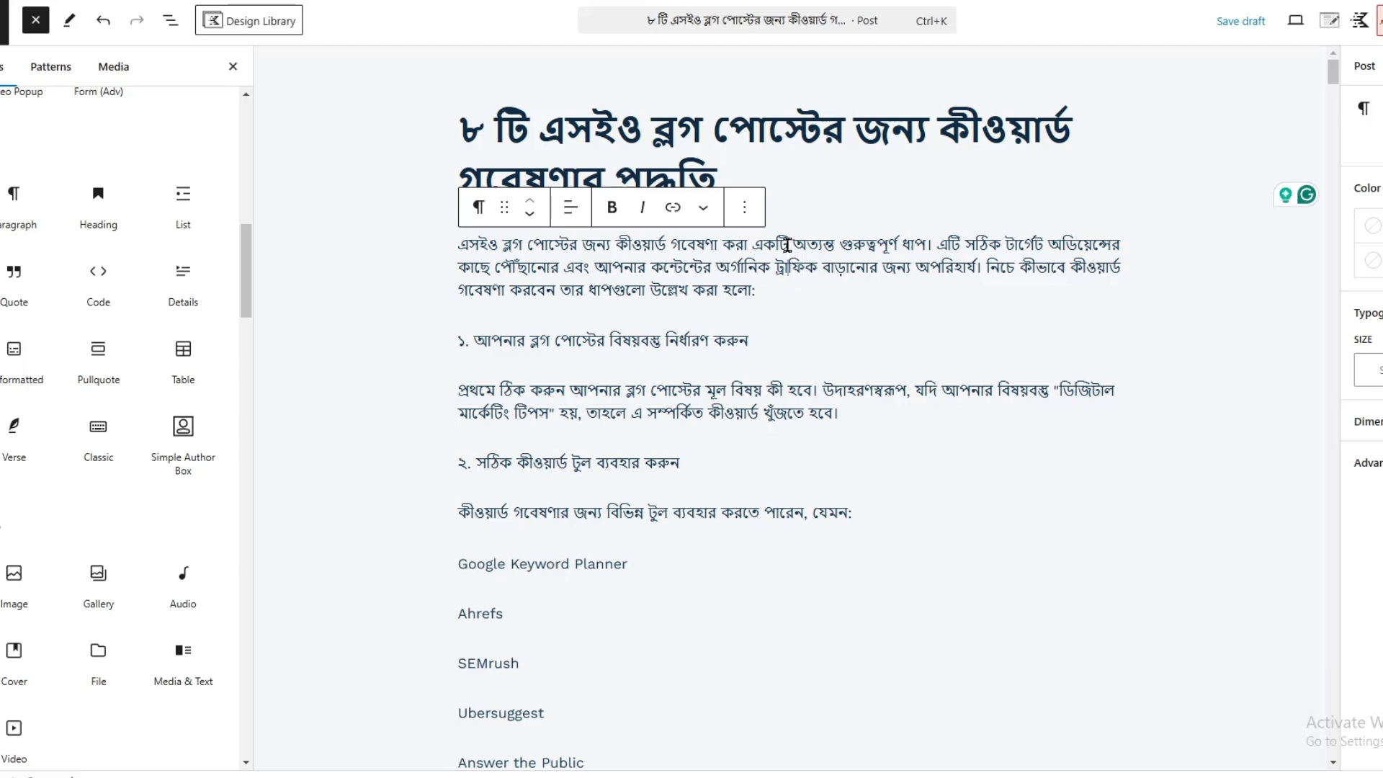
{"action": "left_click", "coordinate": [549, 338]}
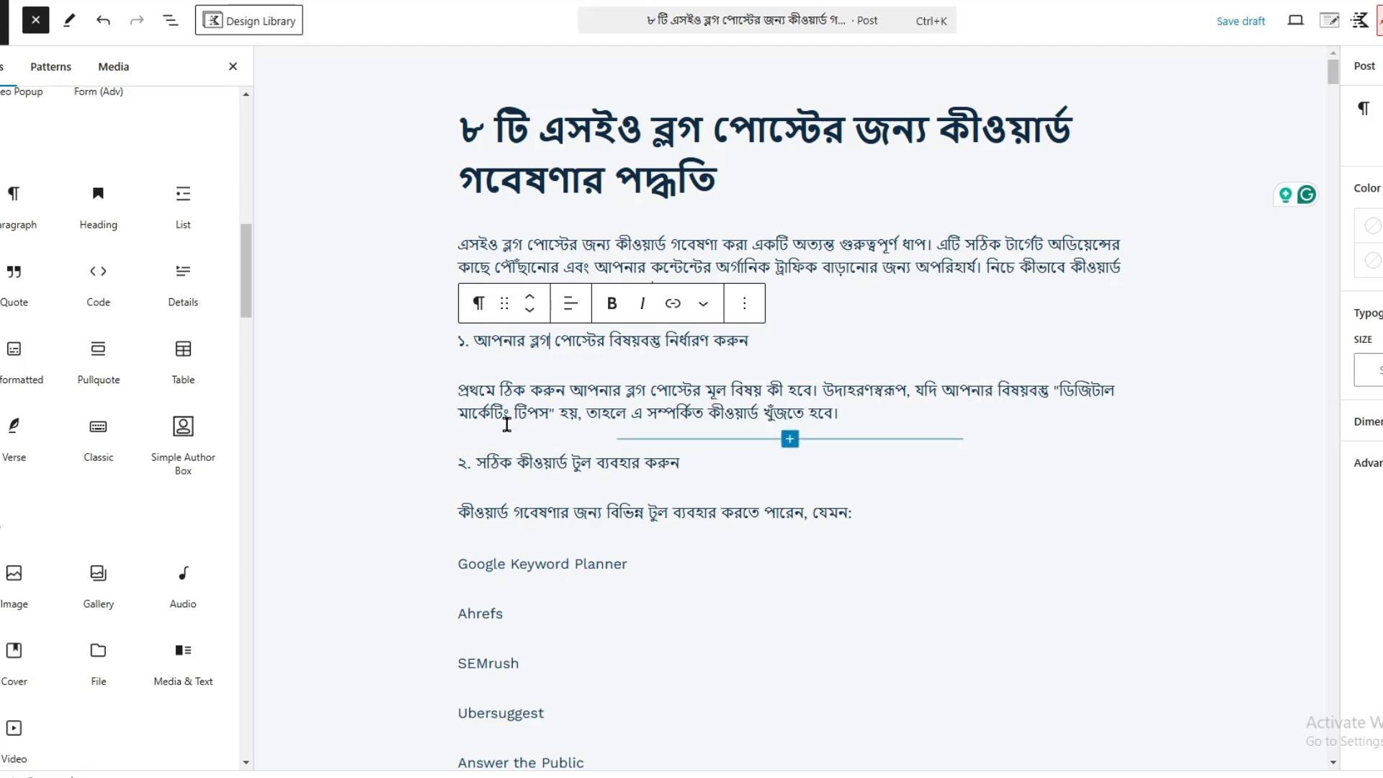
{"action": "left_click", "coordinate": [861, 416]}
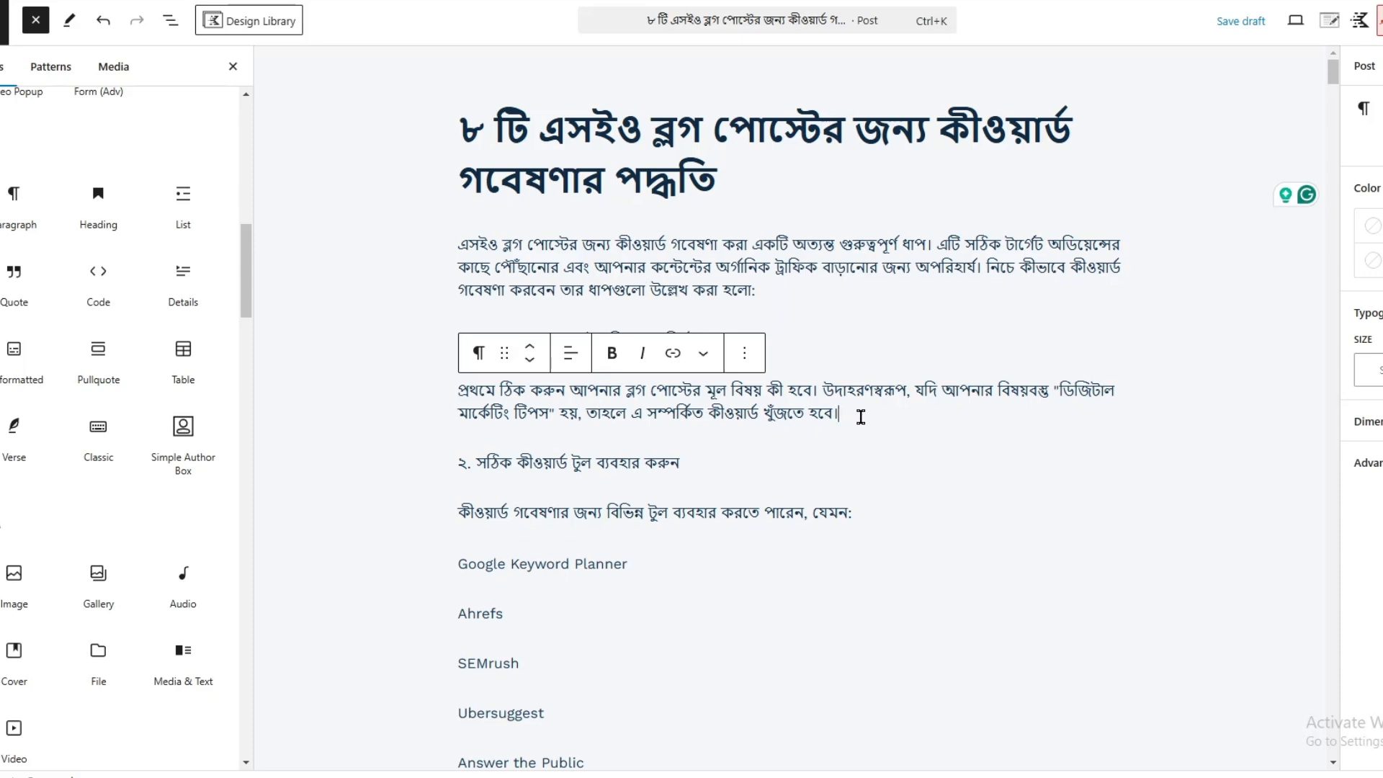
{"action": "left_click", "coordinate": [735, 268]}
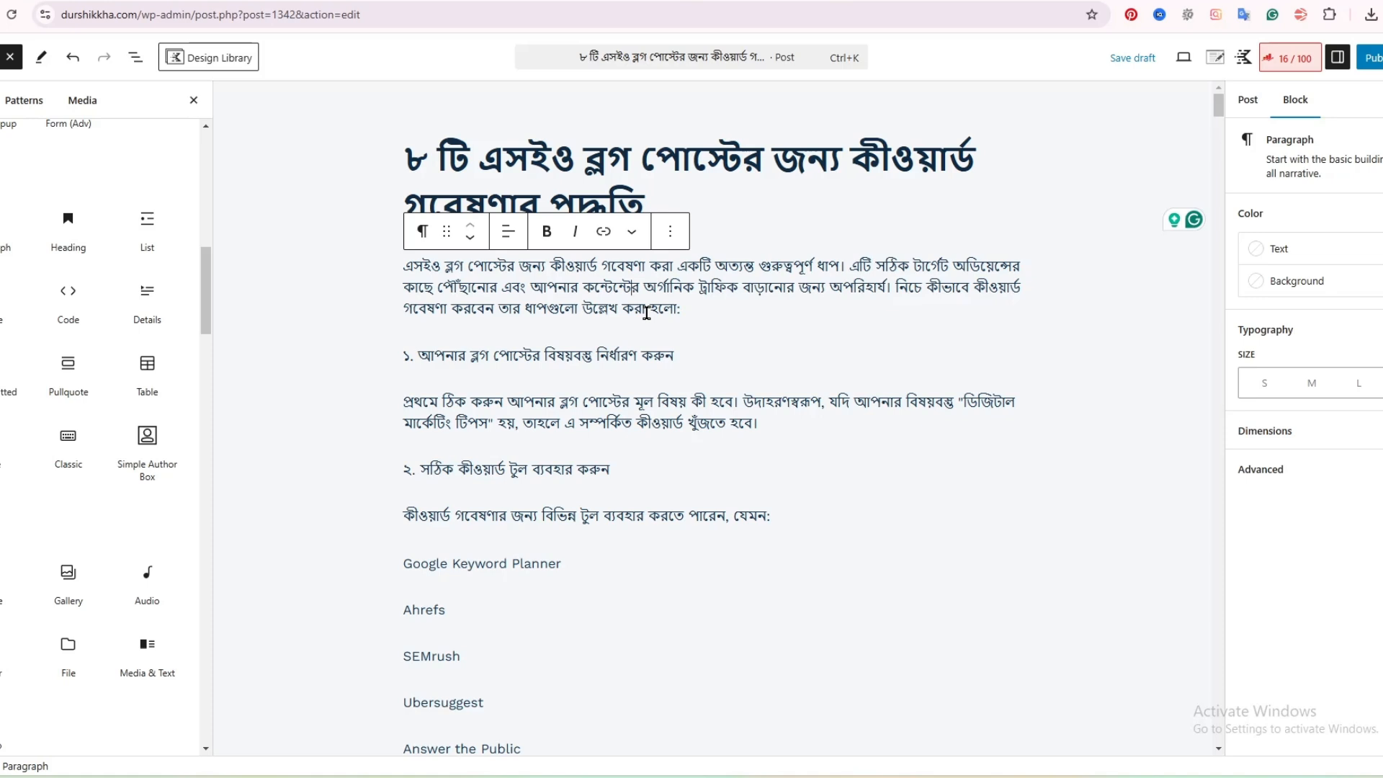
{"action": "left_click", "coordinate": [684, 414]}
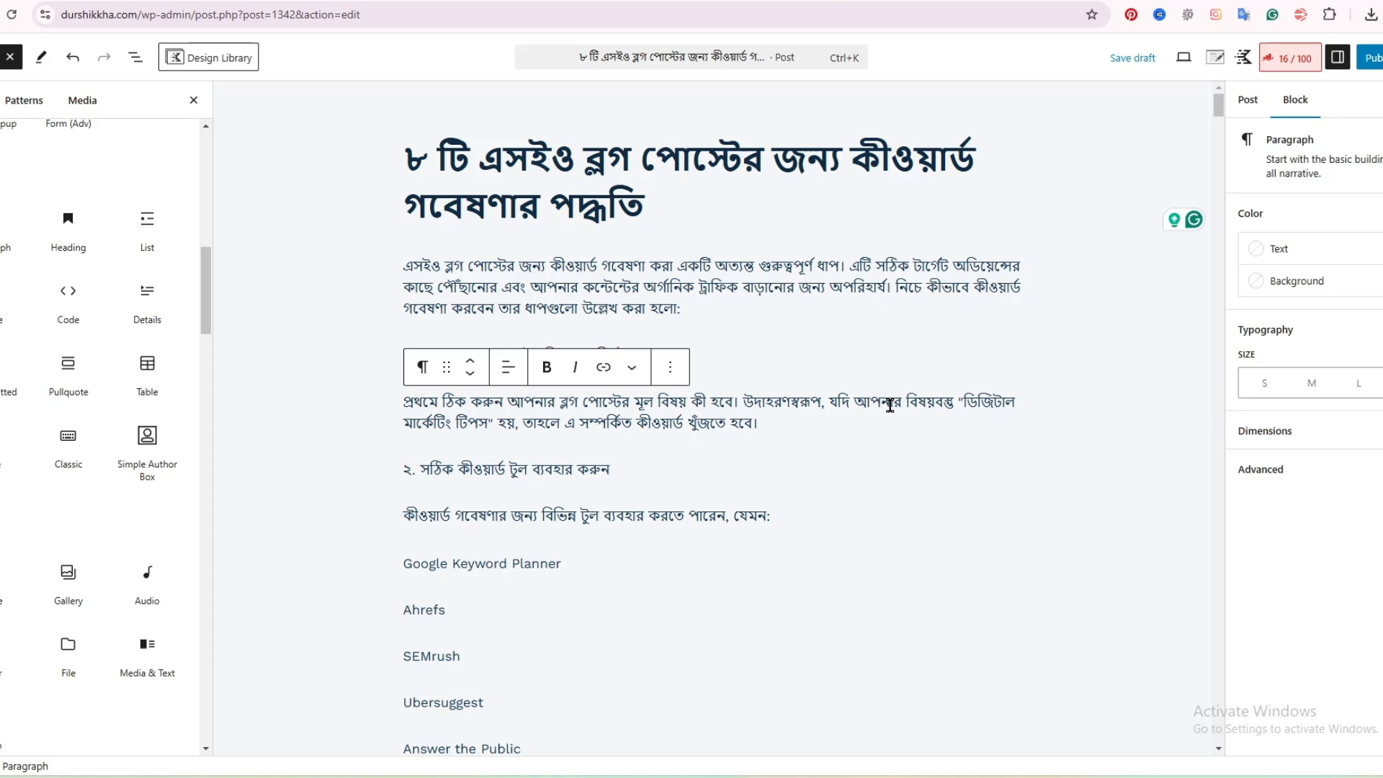
{"action": "left_click", "coordinate": [642, 288]}
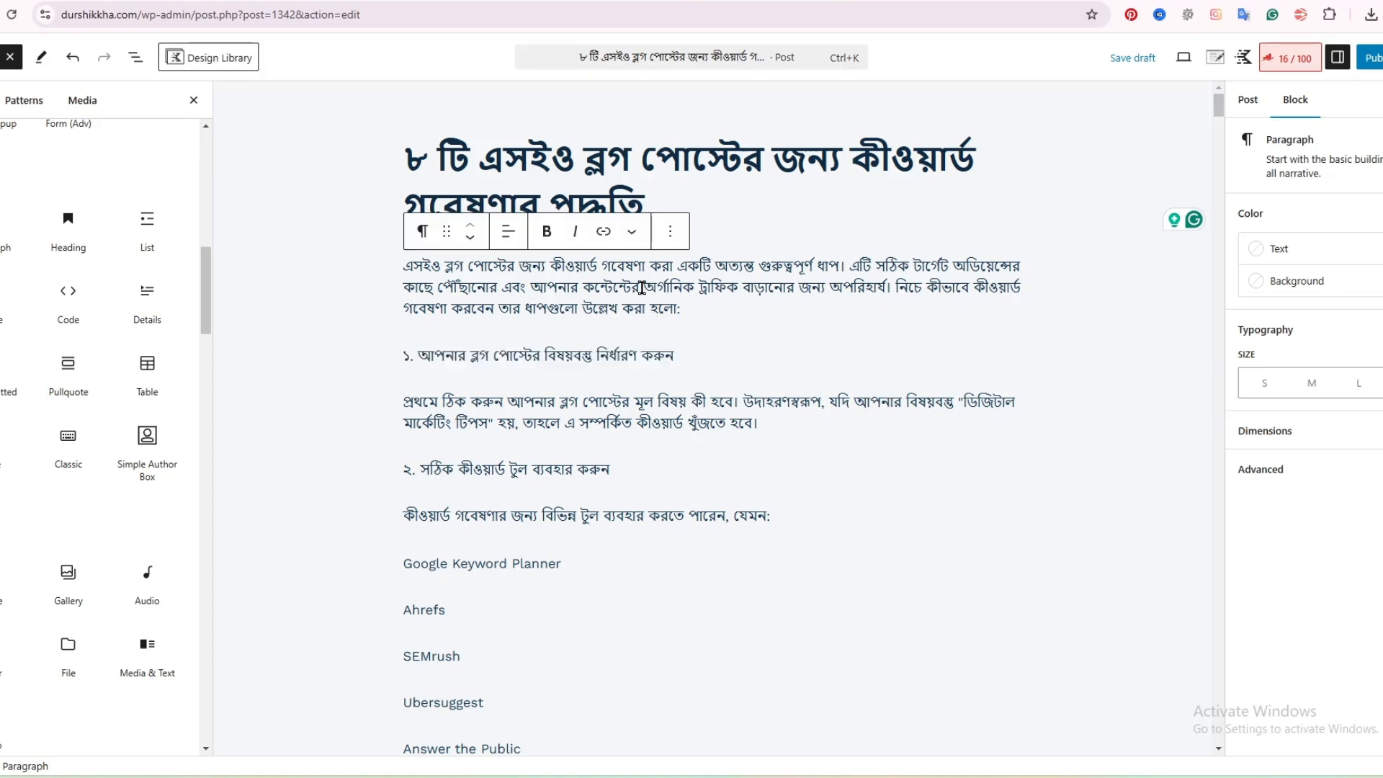
Search Google for "Google Keyword Planner" from the post's keyword tool list, then return to the post editor
{"action": "left_click", "coordinate": [650, 420]}
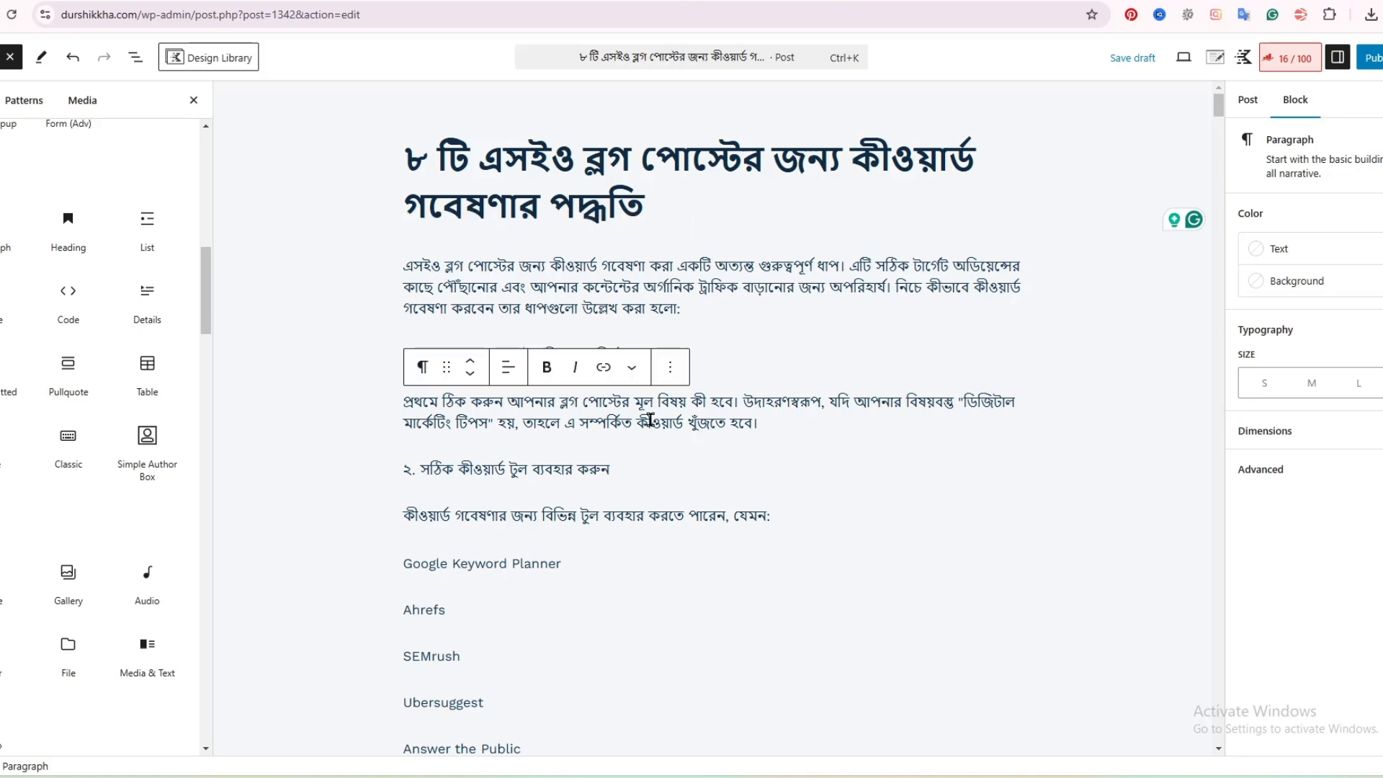
{"action": "left_click", "coordinate": [750, 274]}
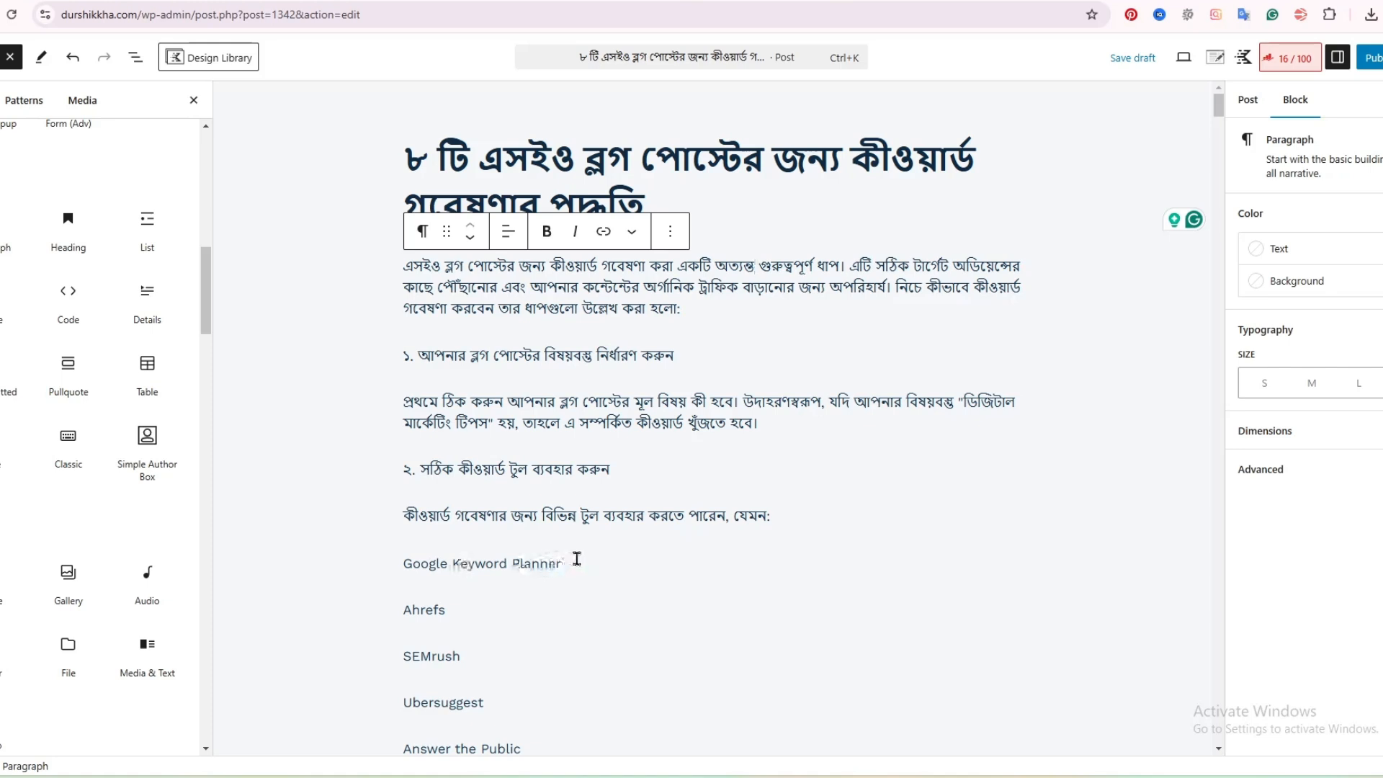
{"action": "triple_click", "coordinate": [482, 564]}
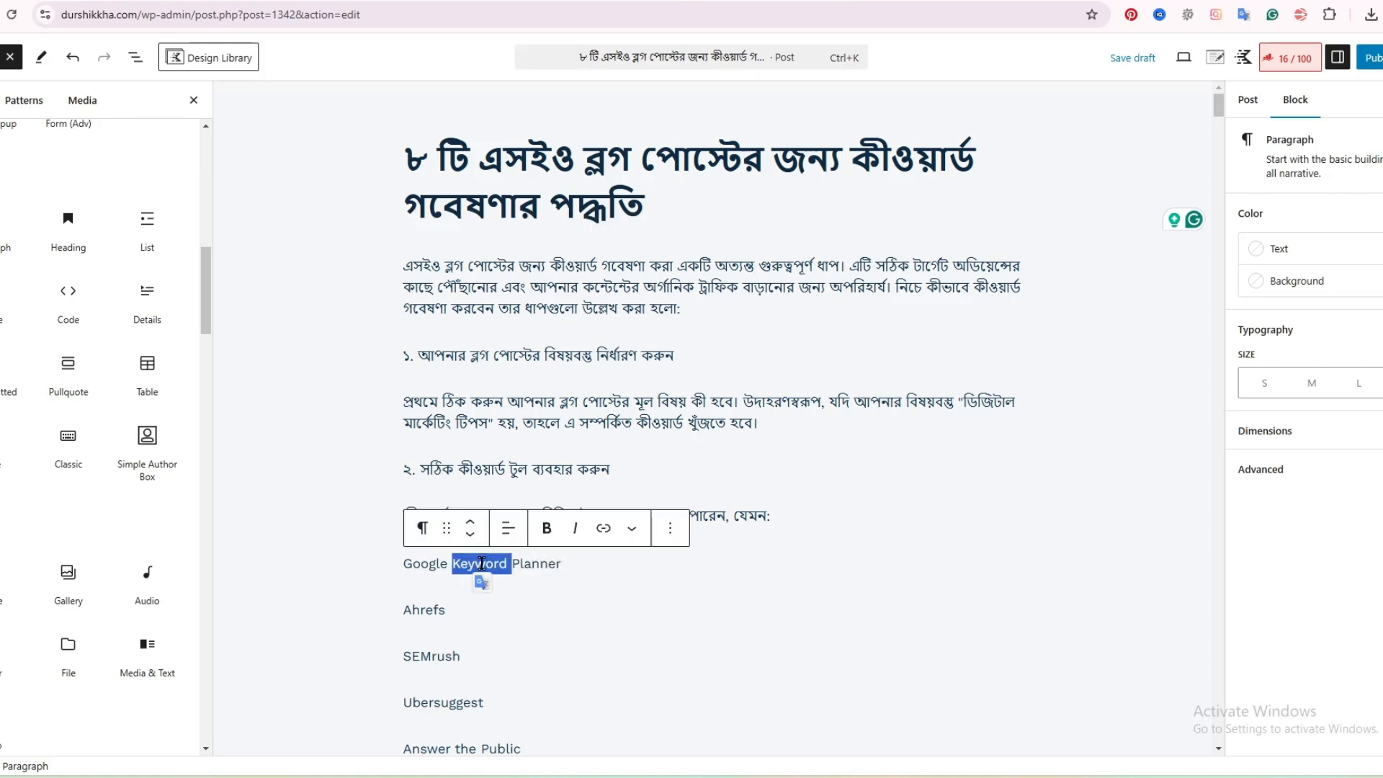
{"action": "right_click", "coordinate": [482, 564]}
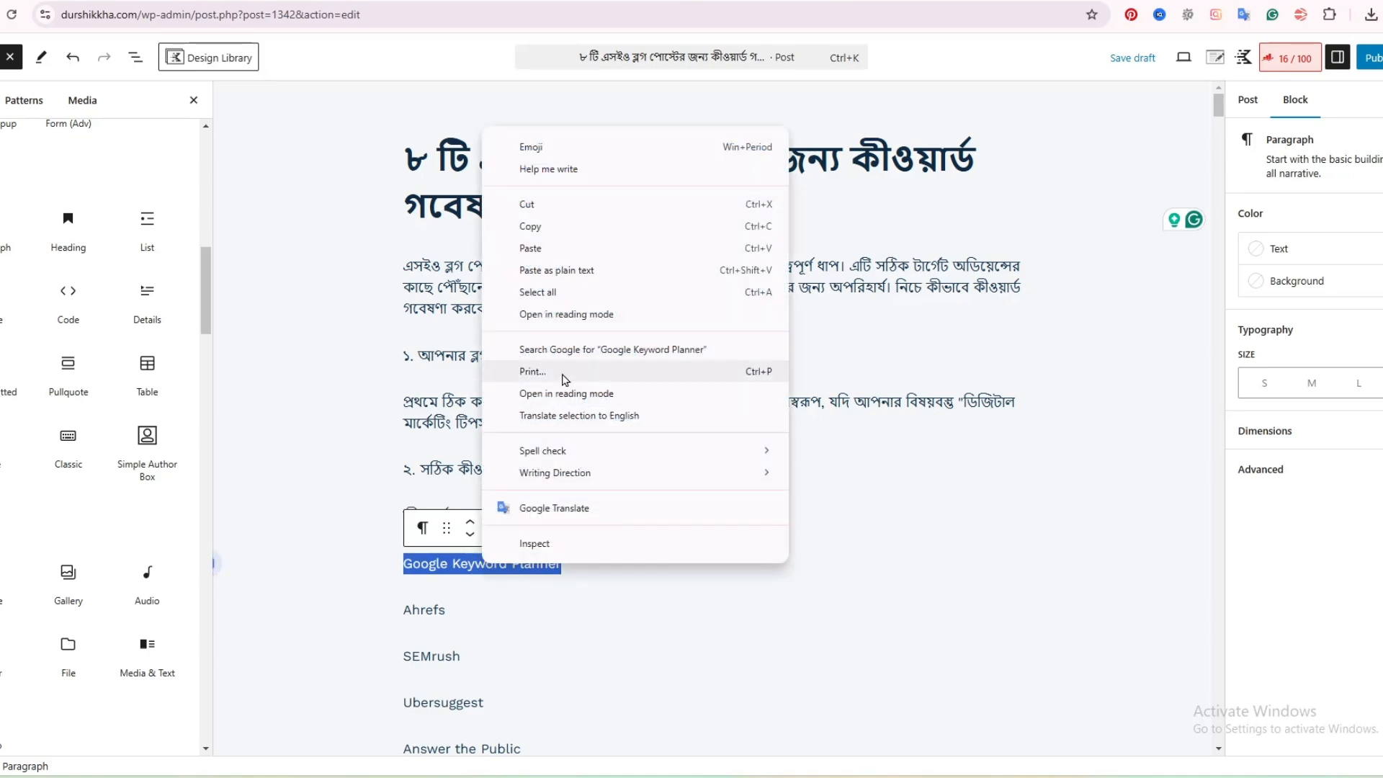
{"action": "left_click", "coordinate": [567, 353]}
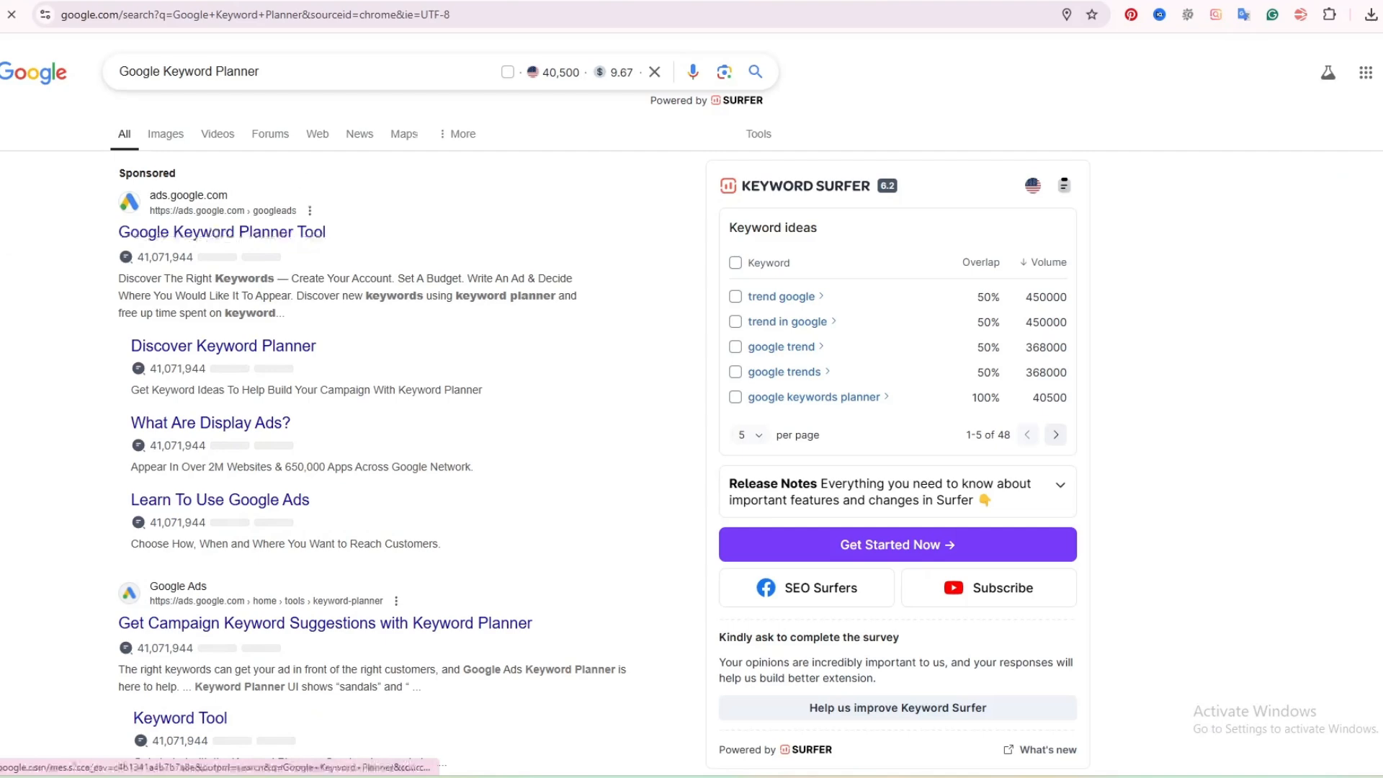
{"action": "left_click", "coordinate": [345, 1]}
Highlight the Ahrefs entry in the post's list of keyword research tools
{"action": "left_click", "coordinate": [418, 431]}
{"action": "scroll", "coordinate": [417, 431], "scroll_direction": "down", "scroll_amount": 3}
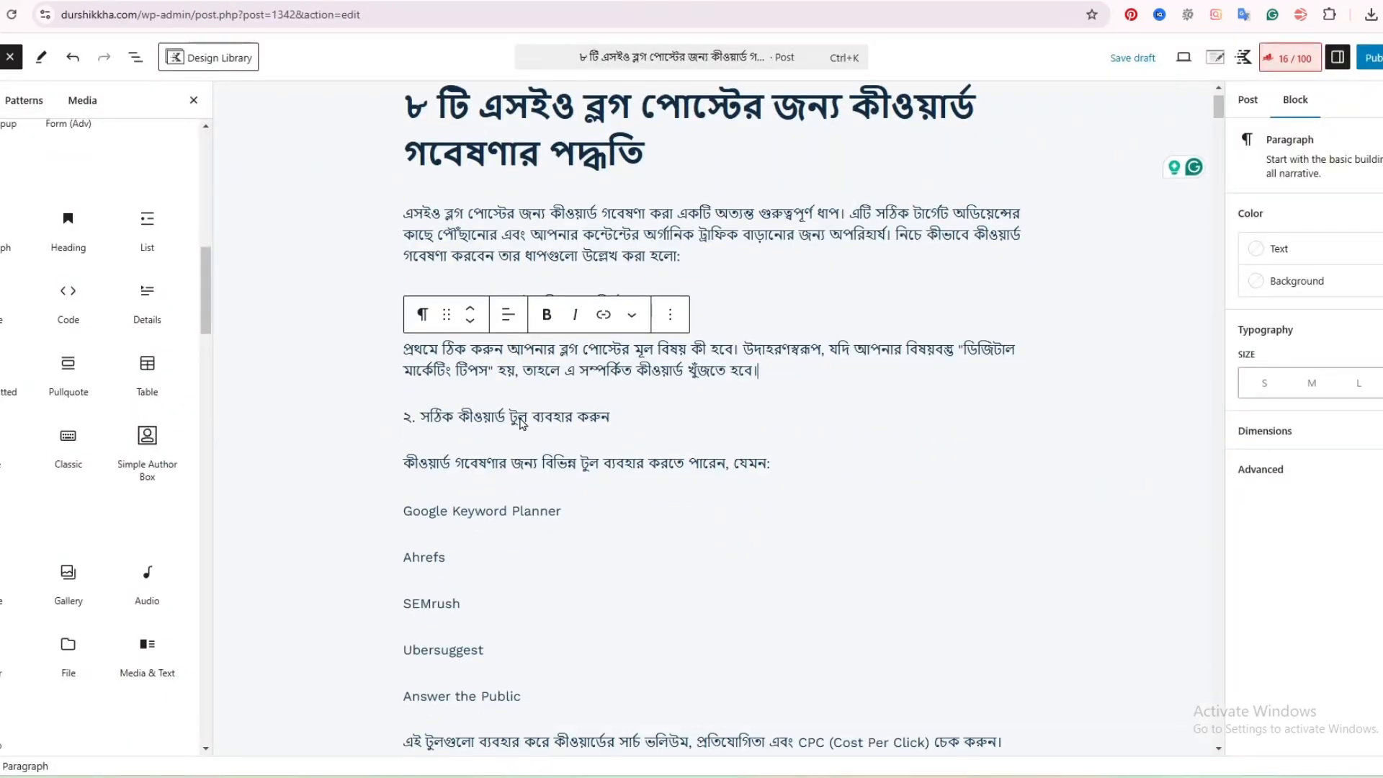
{"action": "double_click", "coordinate": [426, 397]}
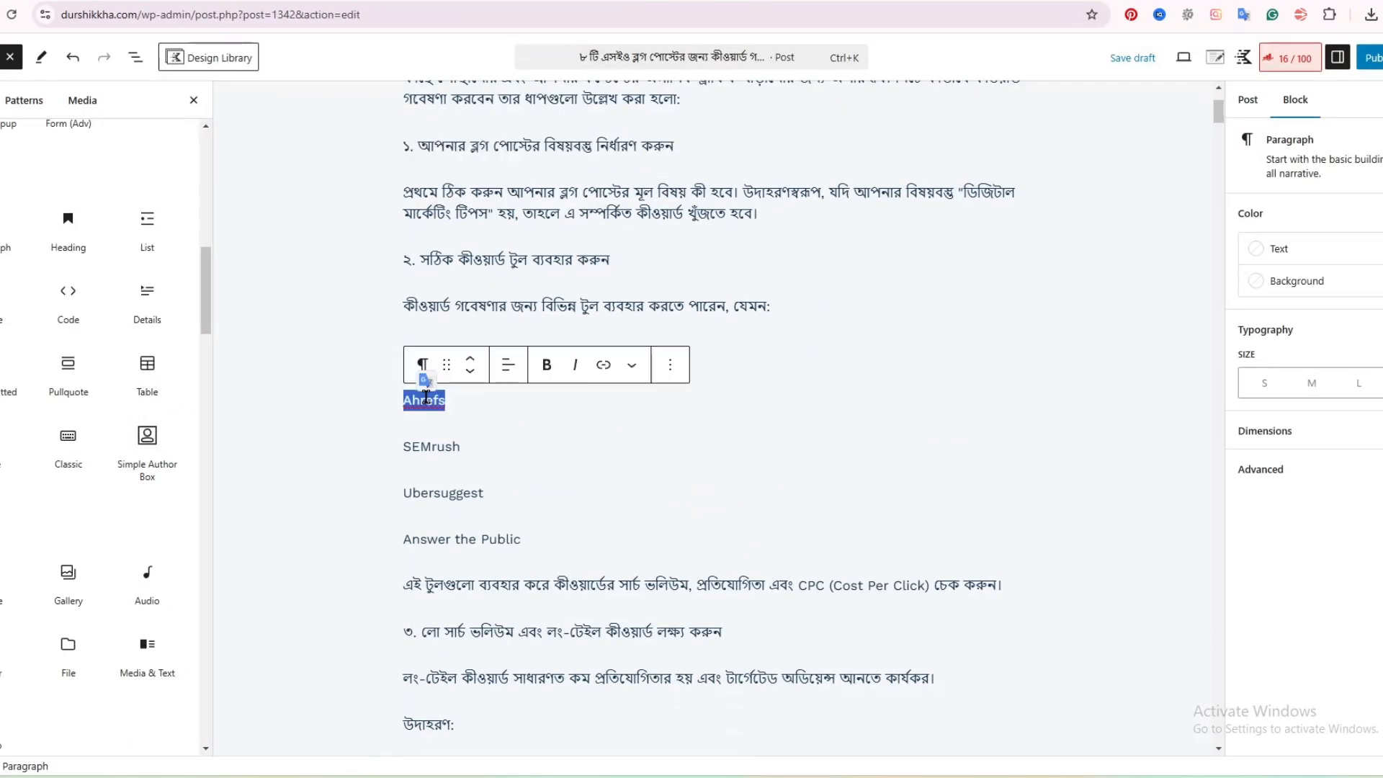
{"action": "left_click", "coordinate": [565, 211]}
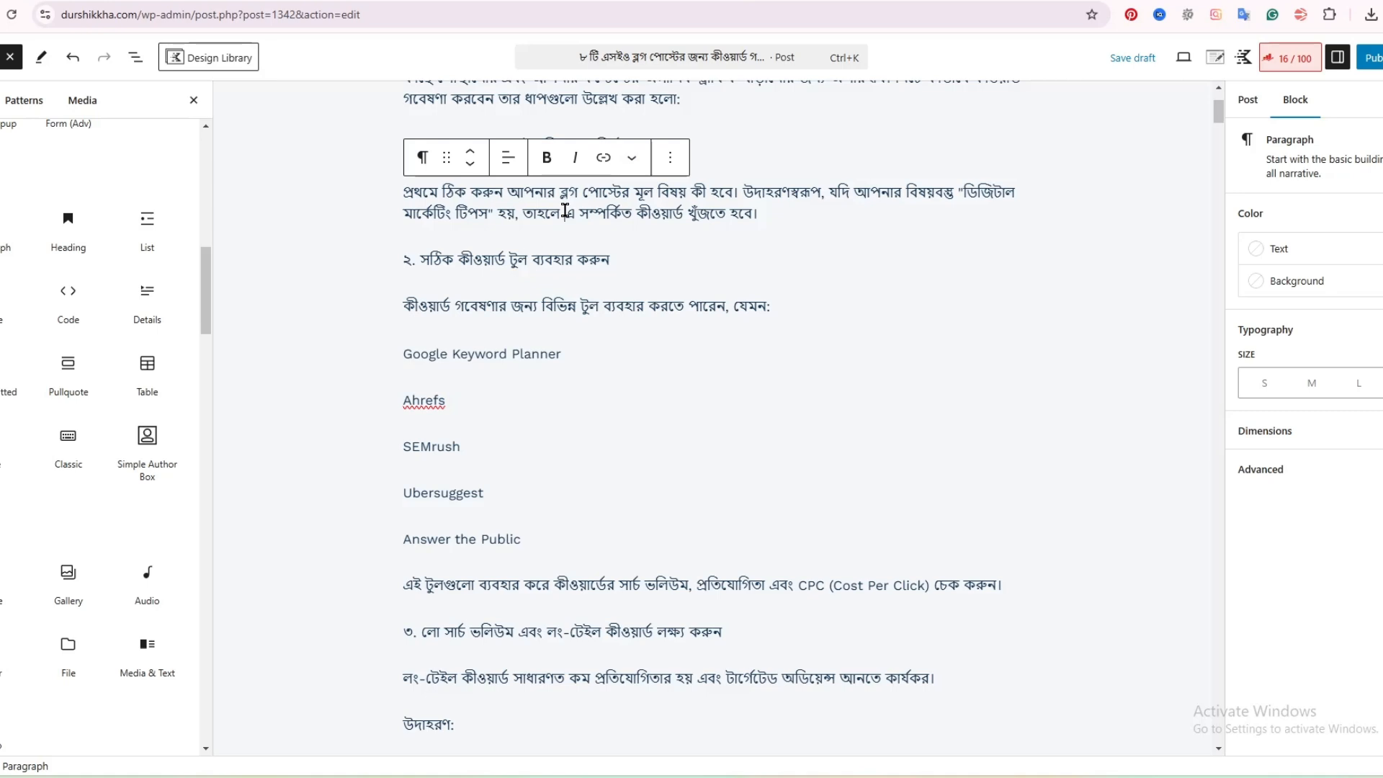
{"action": "double_click", "coordinate": [426, 400]}
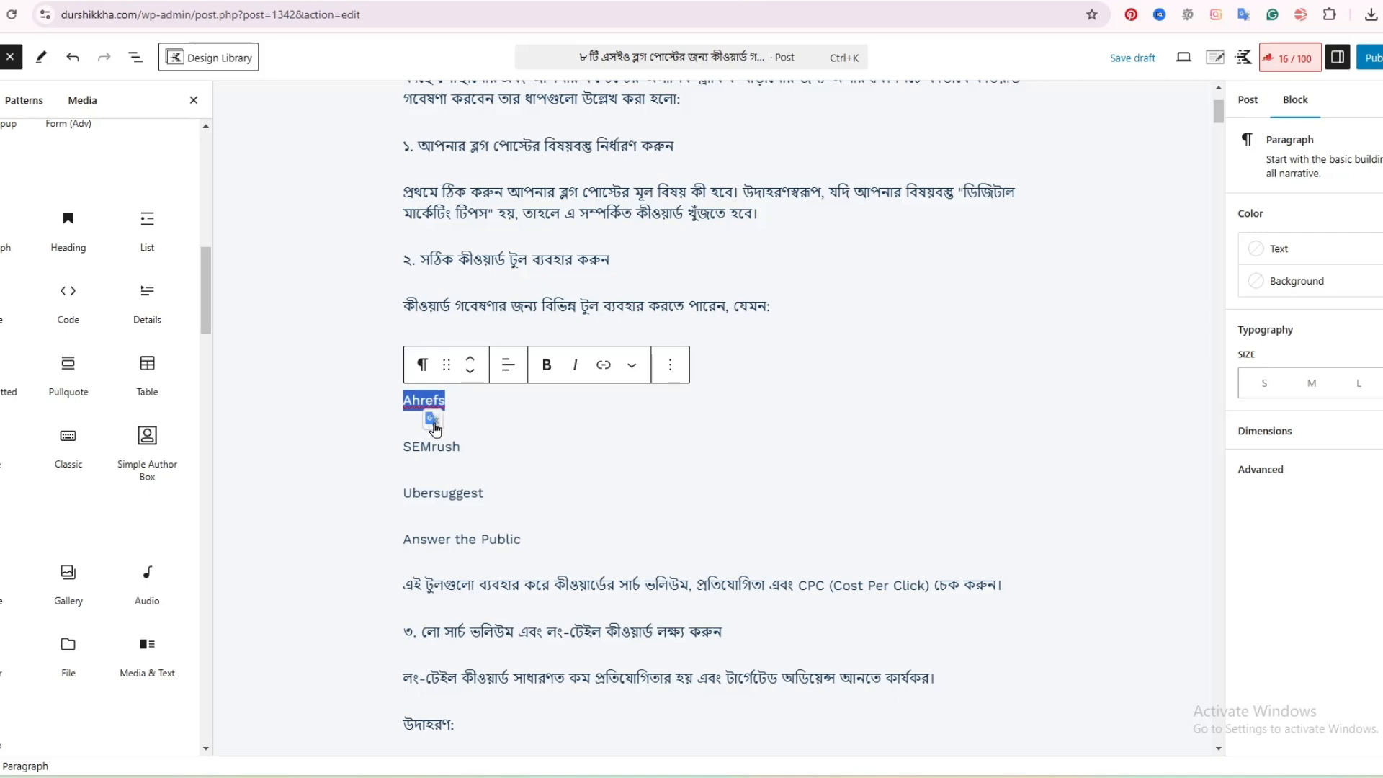
Search Google for "SEMrush" from its entry in the post's keyword tool list
{"action": "double_click", "coordinate": [426, 445]}
{"action": "key", "text": "ctrl+c"}
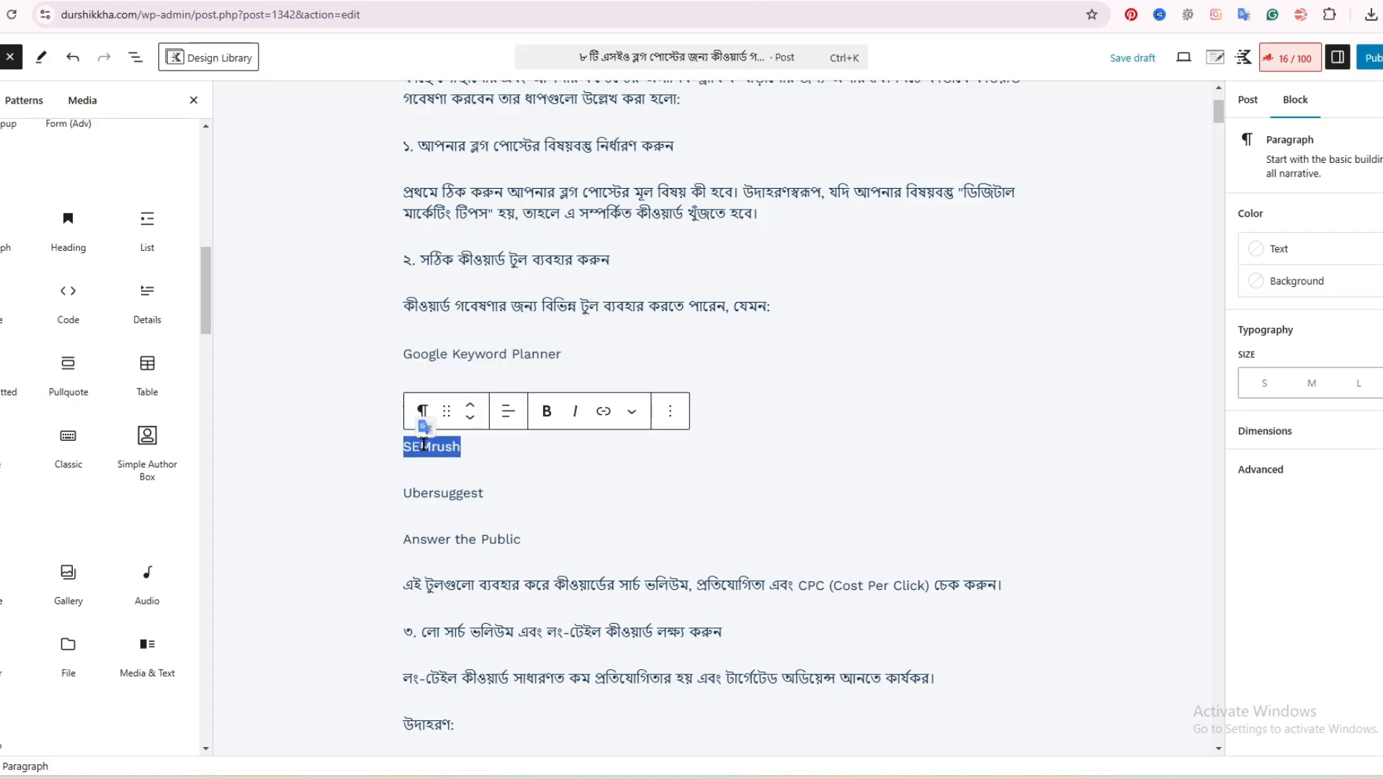
{"action": "right_click", "coordinate": [425, 445]}
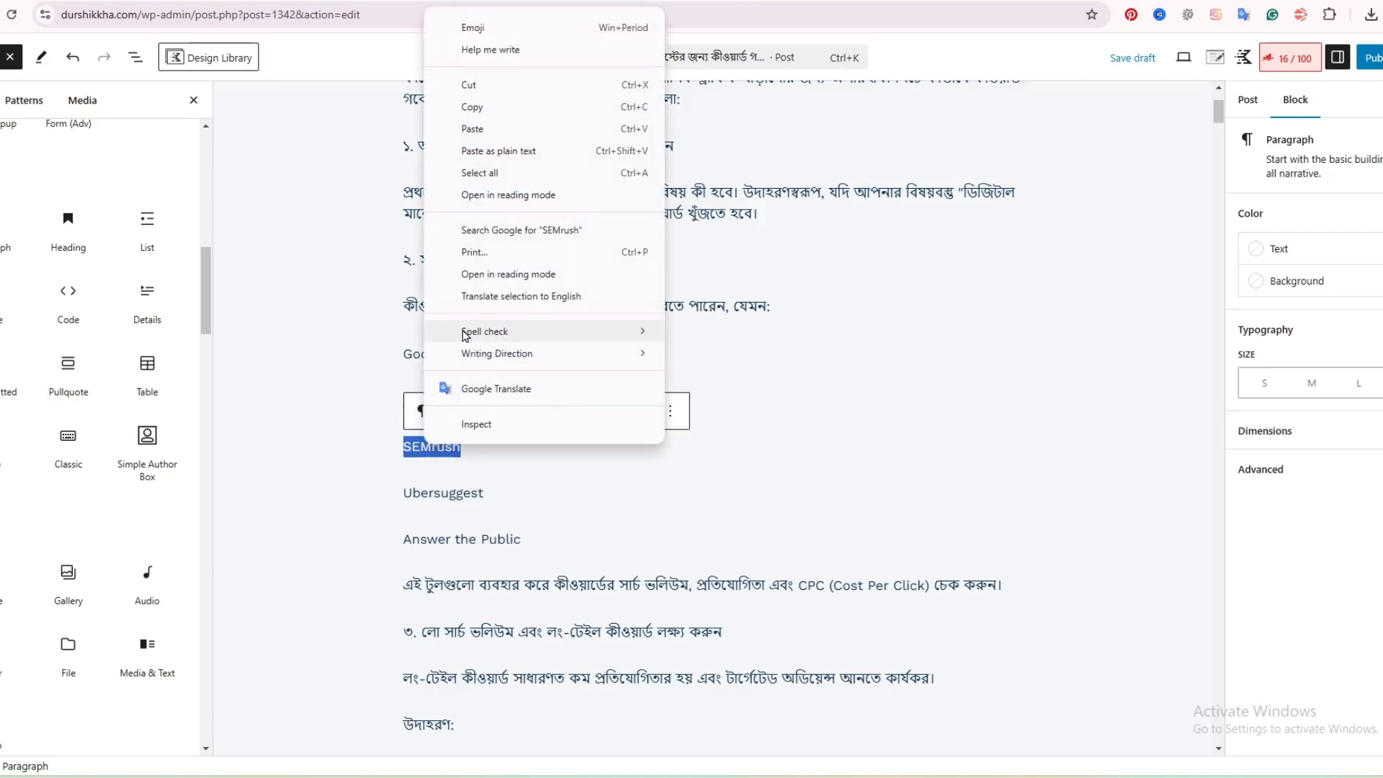
{"action": "left_click", "coordinate": [486, 238]}
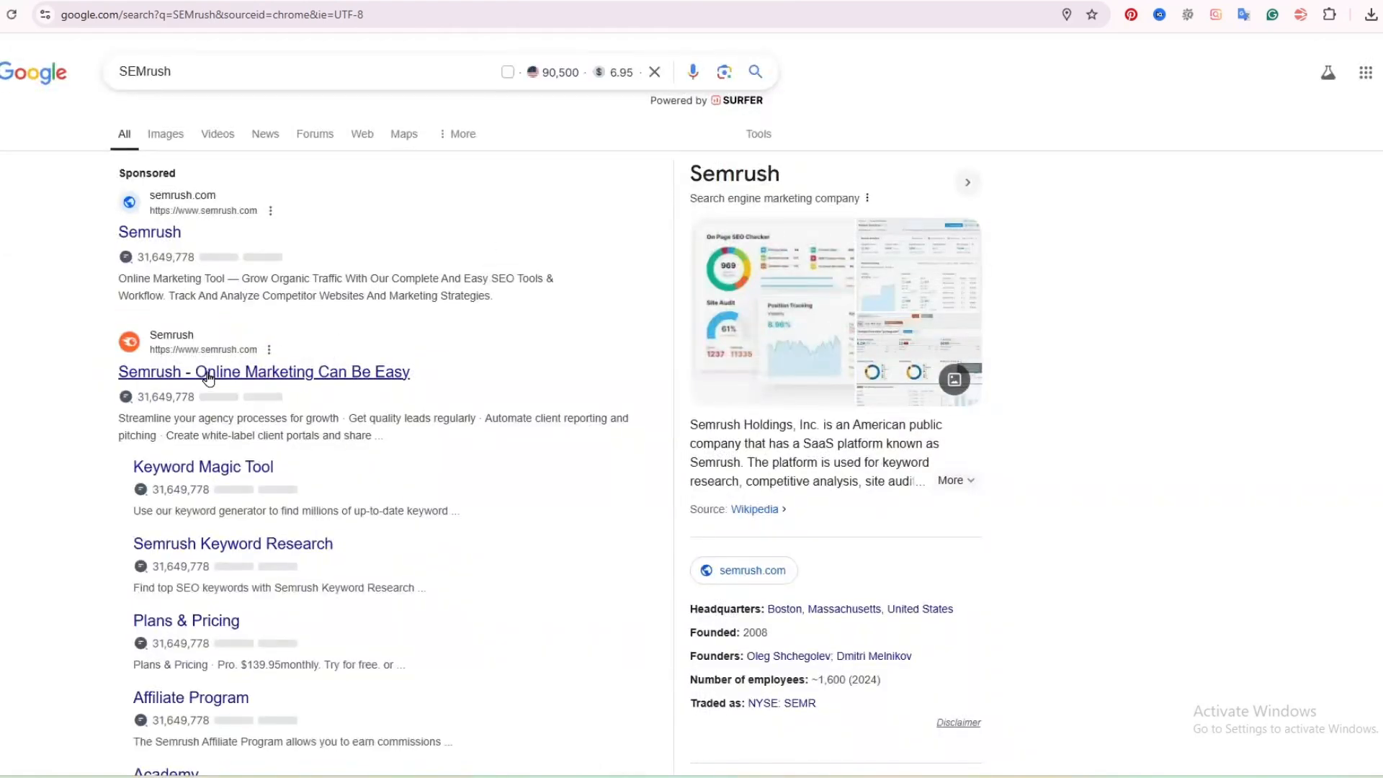
Open the Bangla Courses website in a new browser tab and look at the Semrush projects page
{"action": "left_click", "coordinate": [418, 2]}
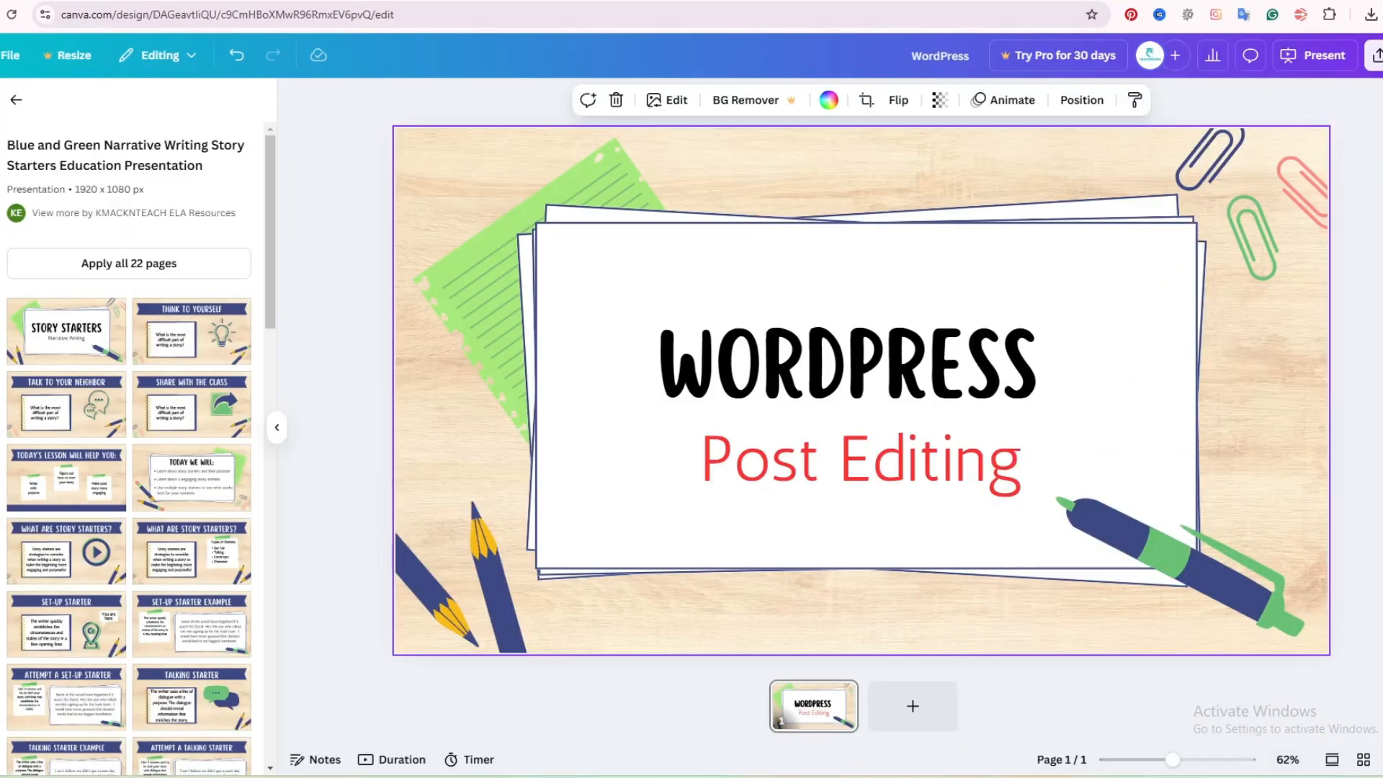
{"action": "key", "text": "ctrl+t"}
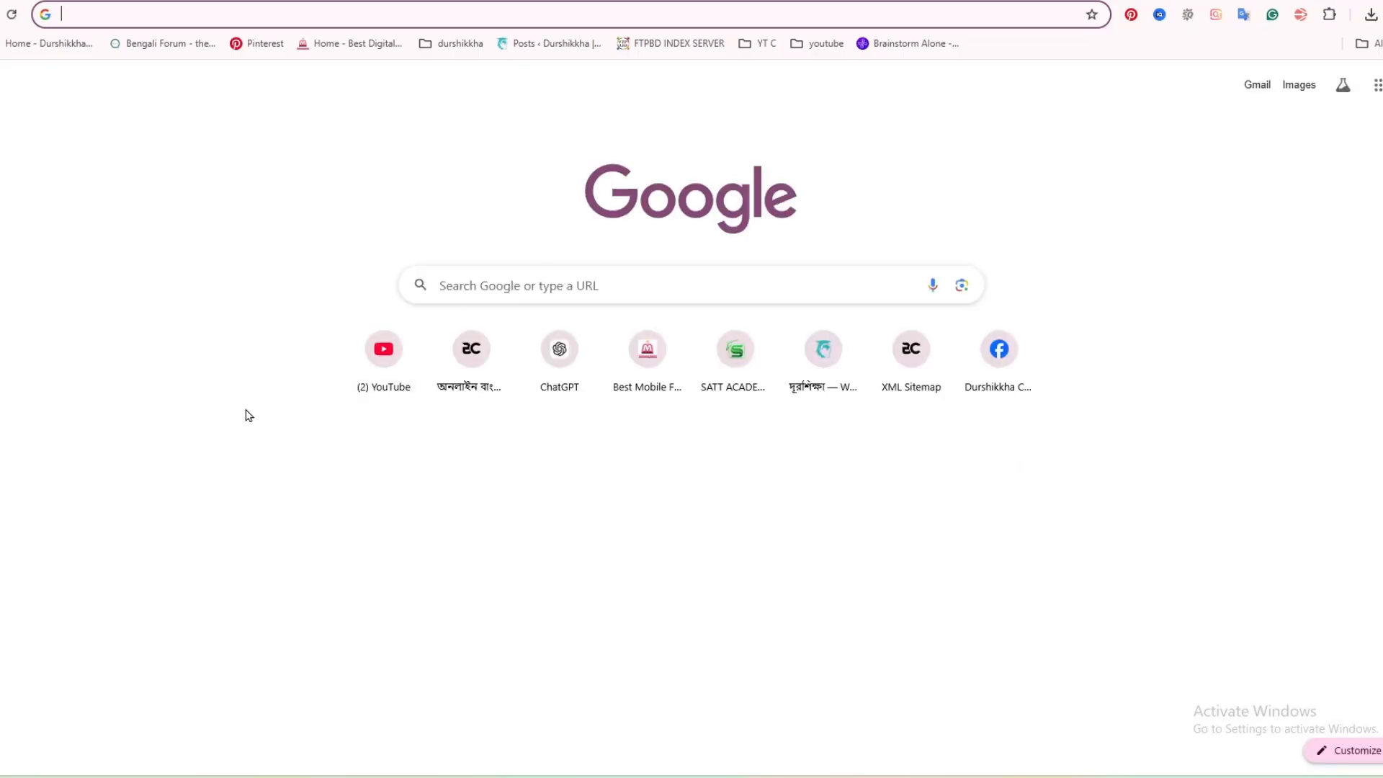
{"action": "left_click", "coordinate": [470, 353]}
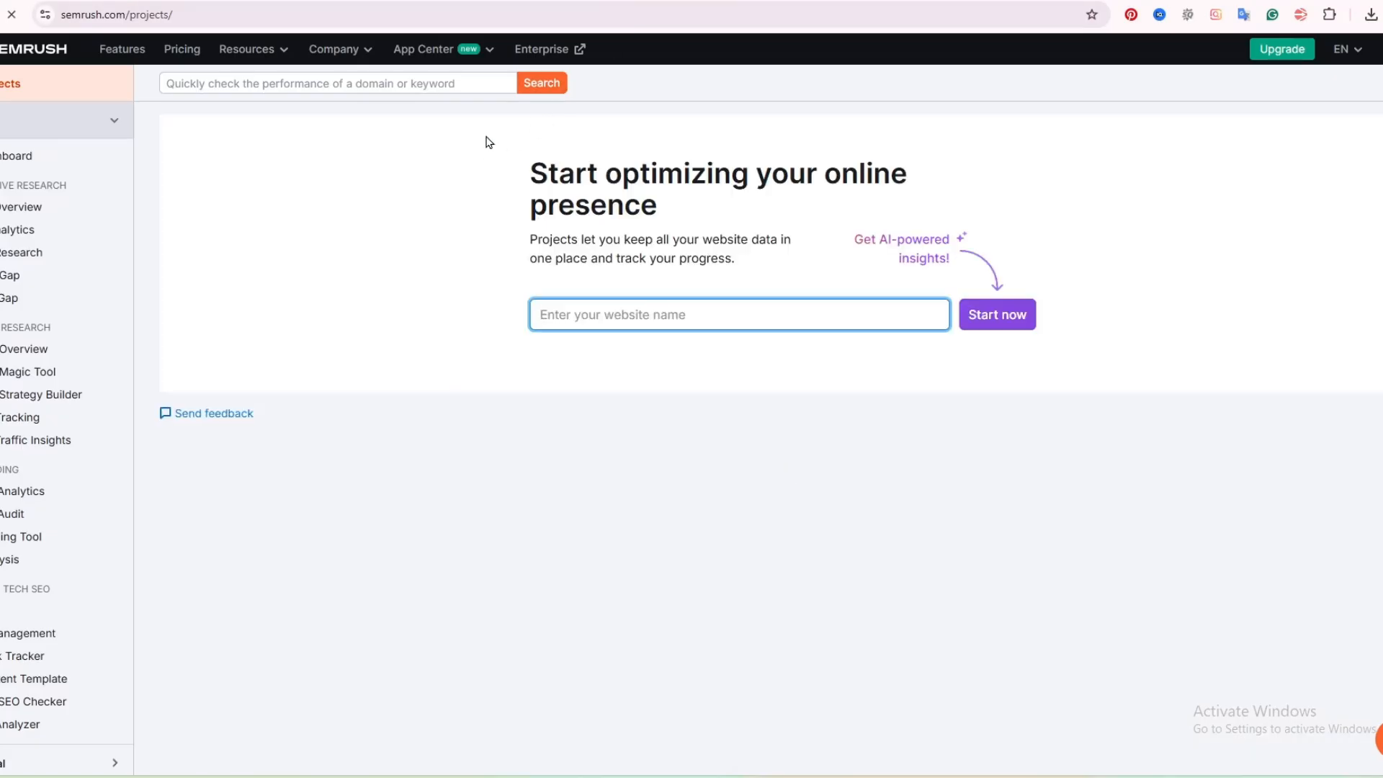
{"action": "key", "text": "ctrl+shift+Tab"}
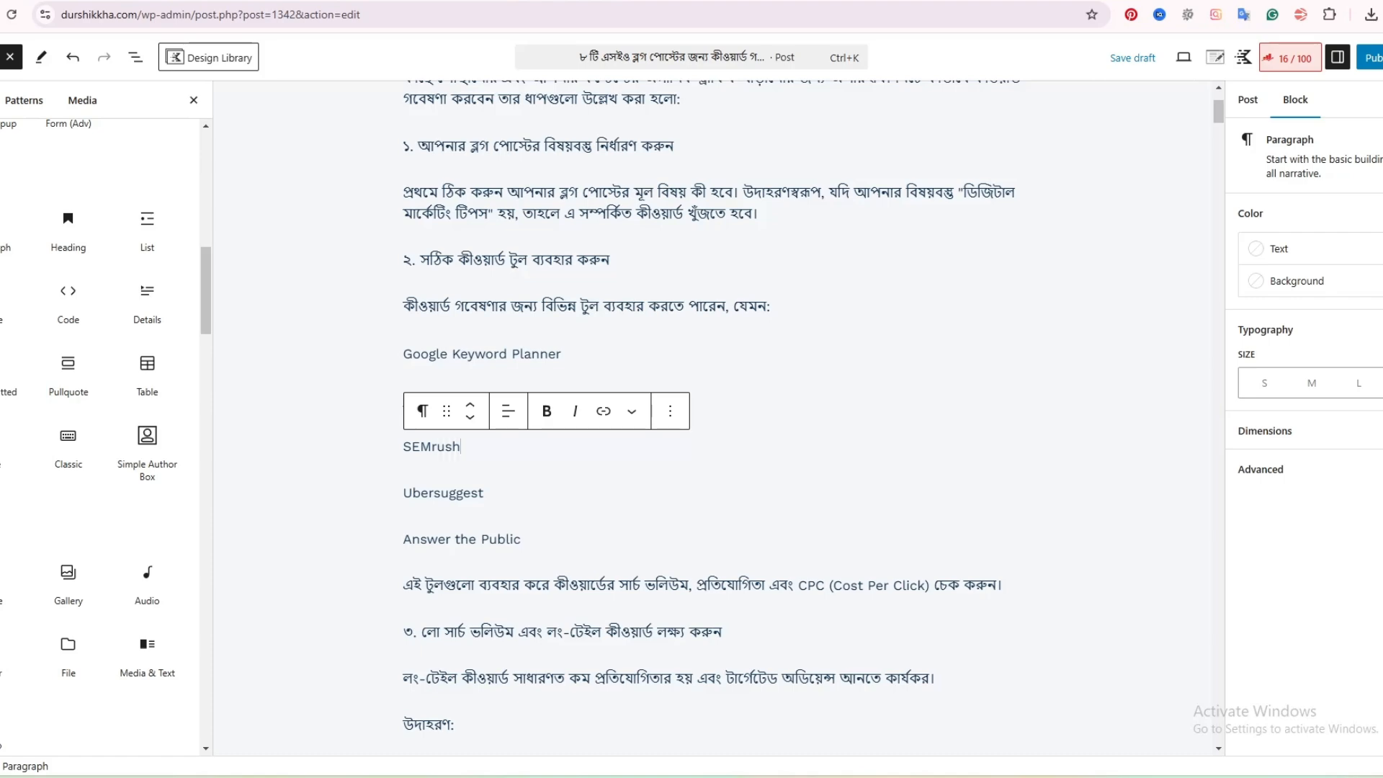
{"action": "key", "text": "ctrl+shift+Tab"}
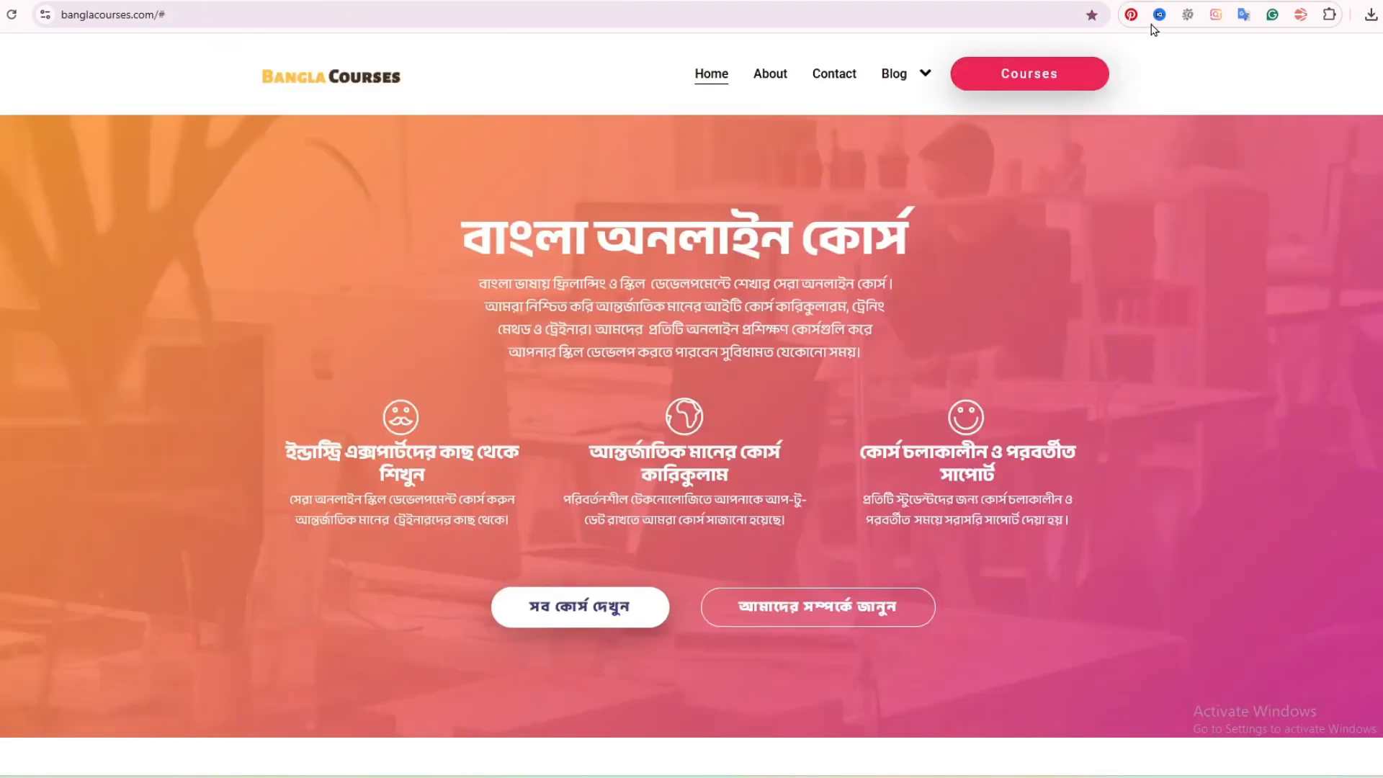
Enable the SEOquake browser extension on the Bangla Courses home page and dismiss its panel
{"action": "left_click", "coordinate": [1186, 17]}
{"action": "left_click", "coordinate": [1138, 42]}
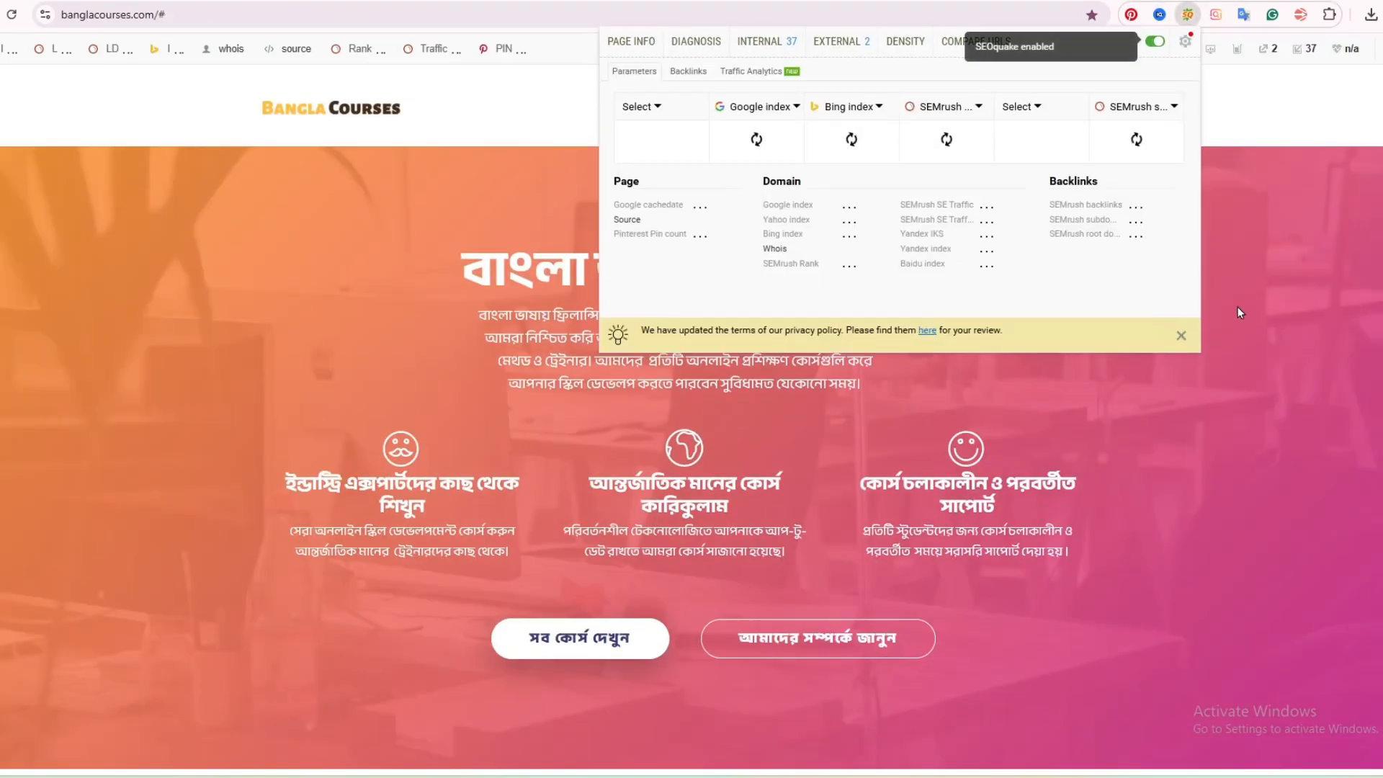
{"action": "left_click", "coordinate": [1238, 307]}
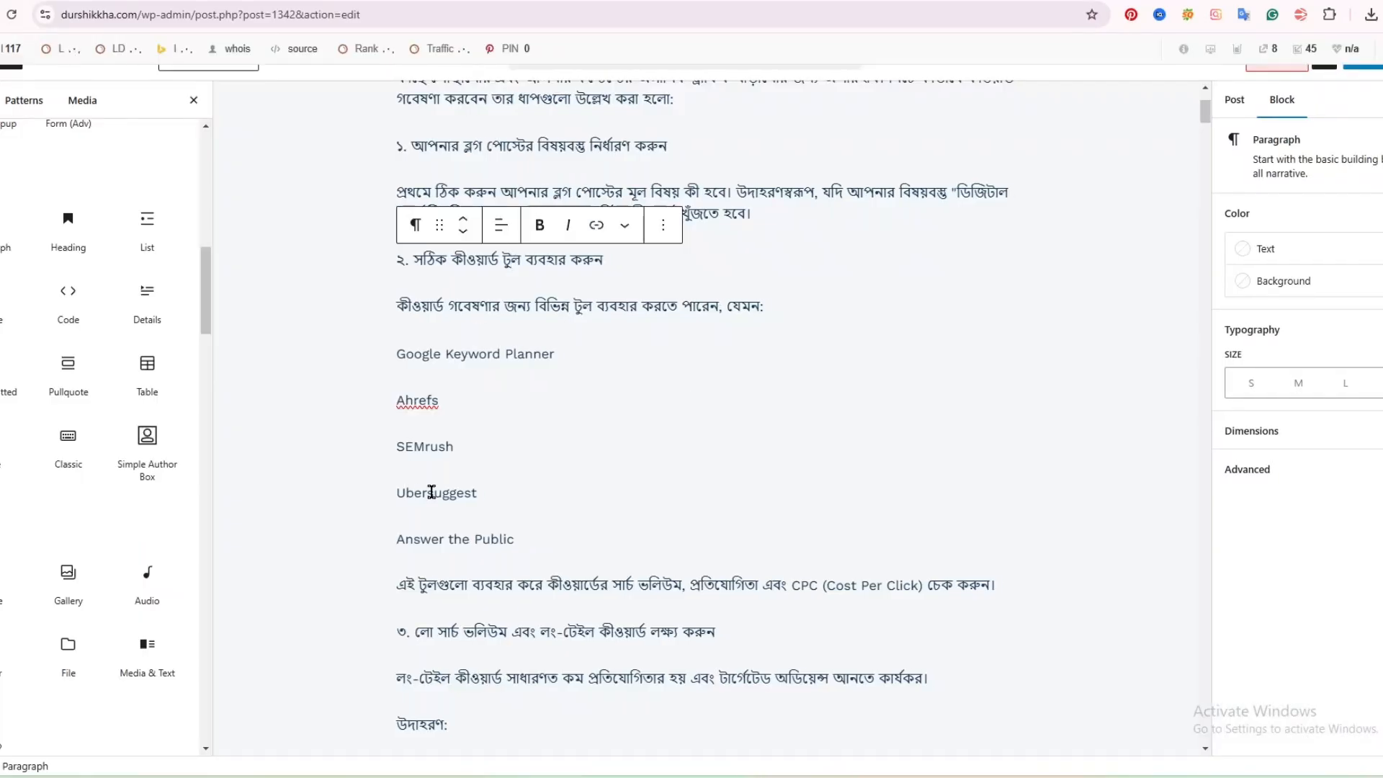
Switch back to the post and highlight the Ubersuggest and Answer the Public entries in the tool list
{"action": "double_click", "coordinate": [432, 493]}
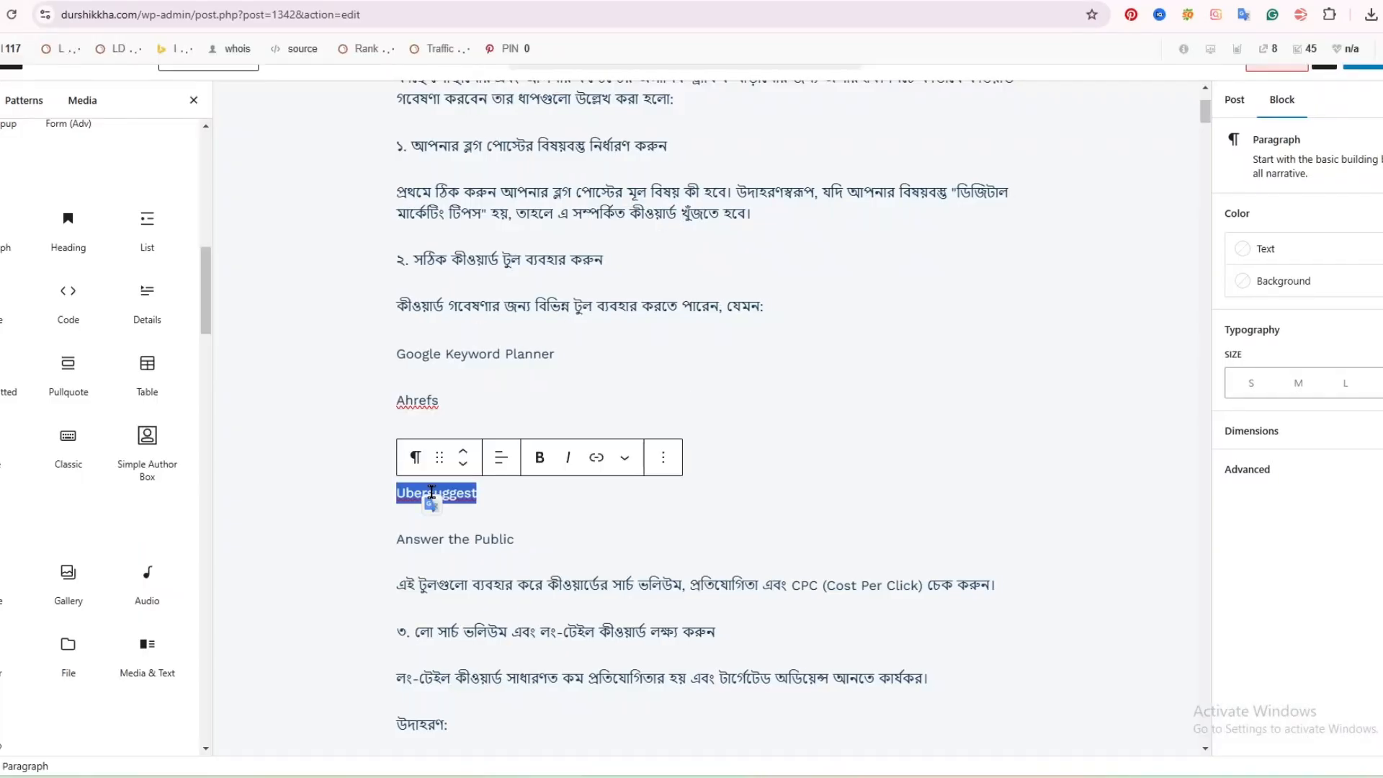
{"action": "key", "text": "ctrl+v"}
{"action": "triple_click", "coordinate": [459, 538]}
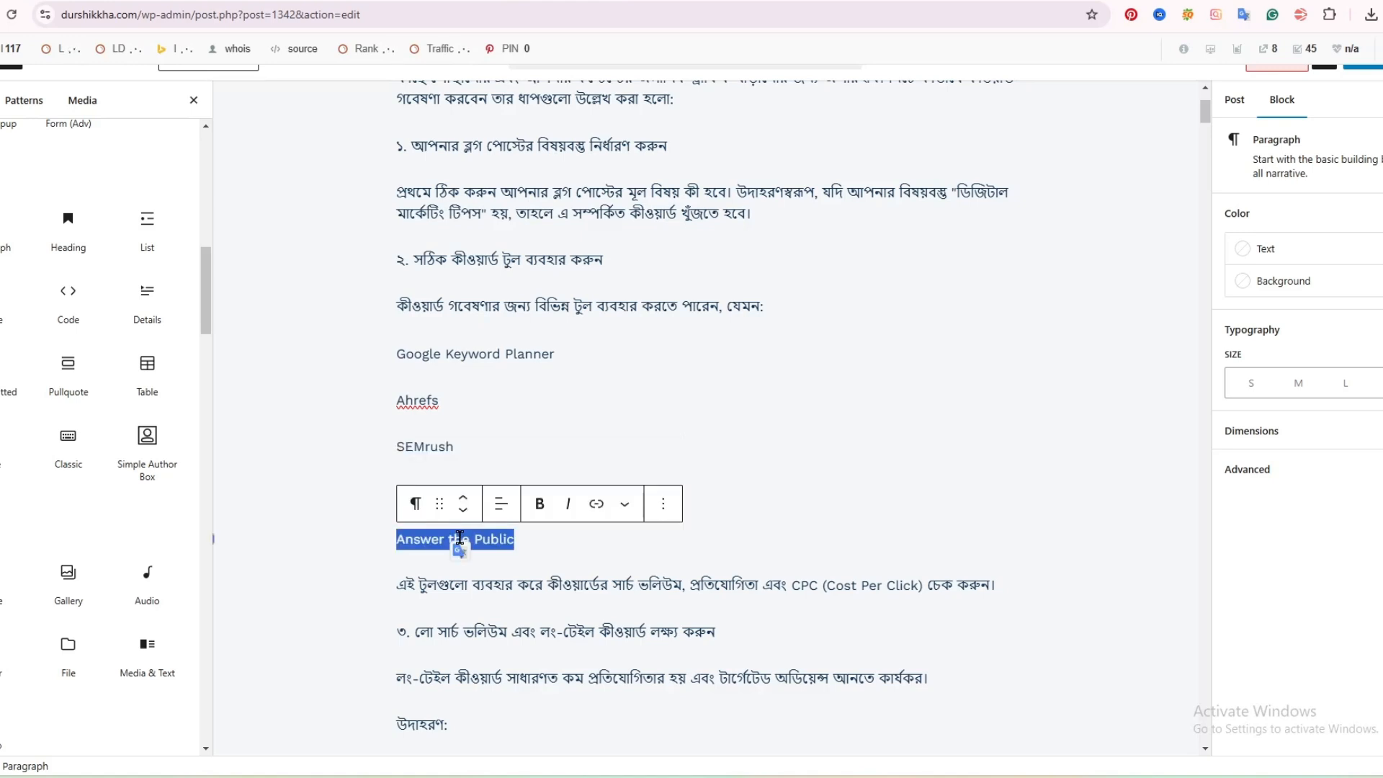
{"action": "left_click", "coordinate": [449, 536]}
{"action": "left_click", "coordinate": [474, 307]}
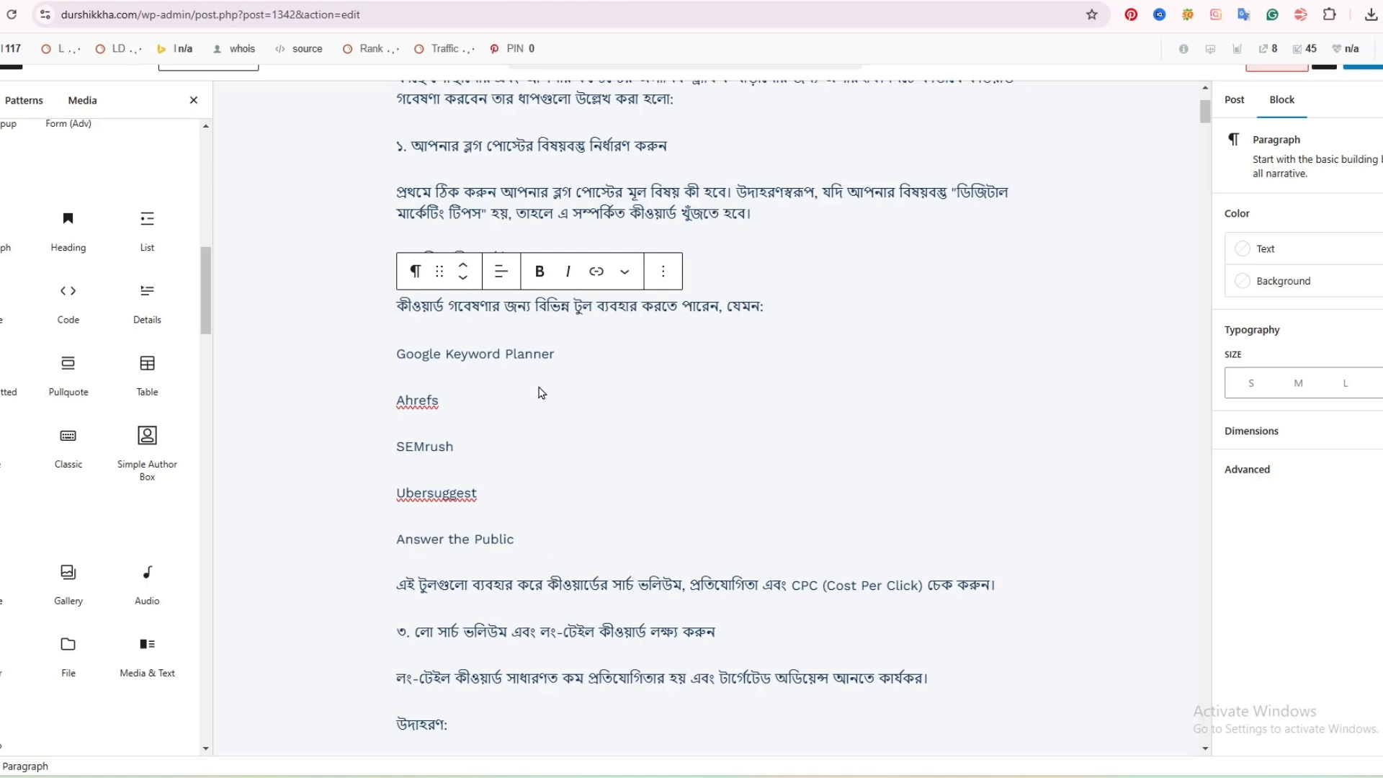
Examine the keyword tool entries under section ২ of the post, starting with Google Keyword Planner and Ahrefs
{"action": "mouse_move", "coordinate": [542, 393]}
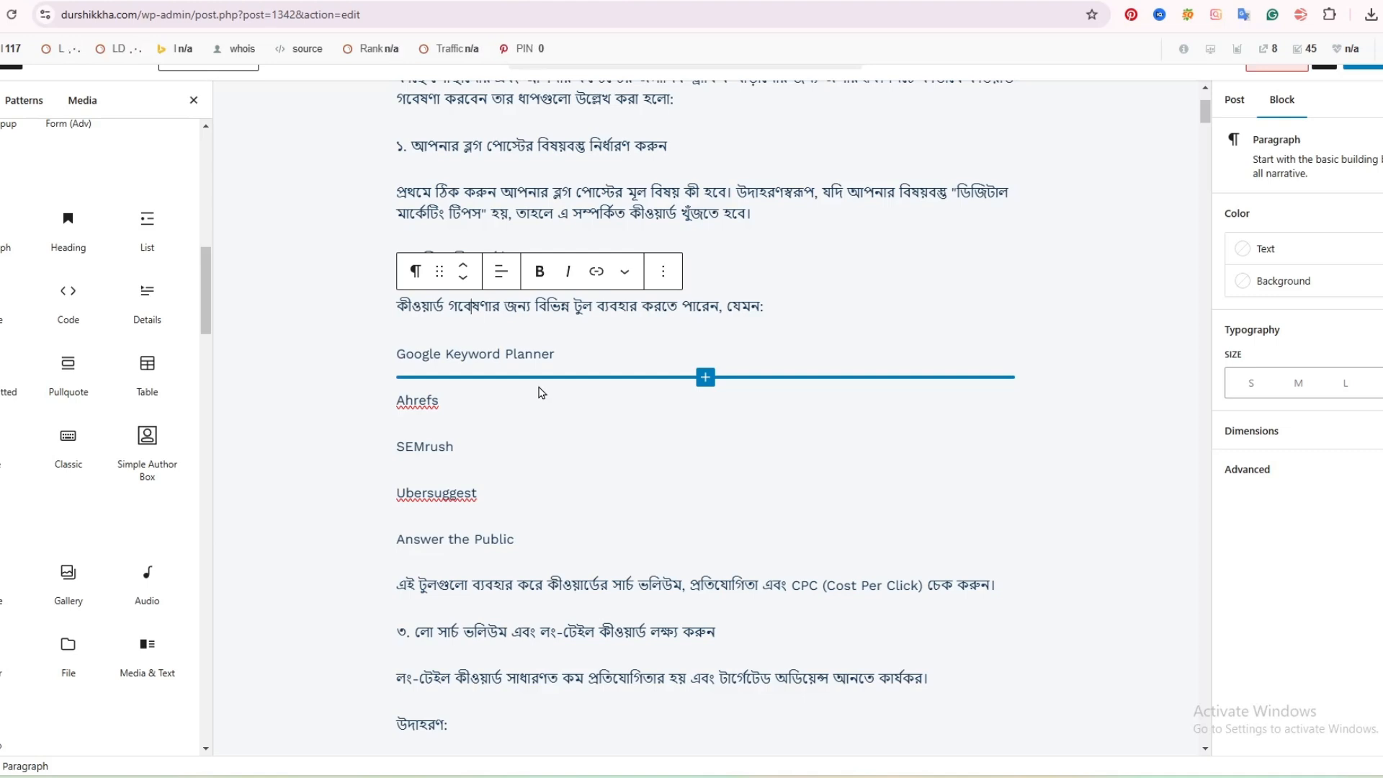
{"action": "triple_click", "coordinate": [474, 356]}
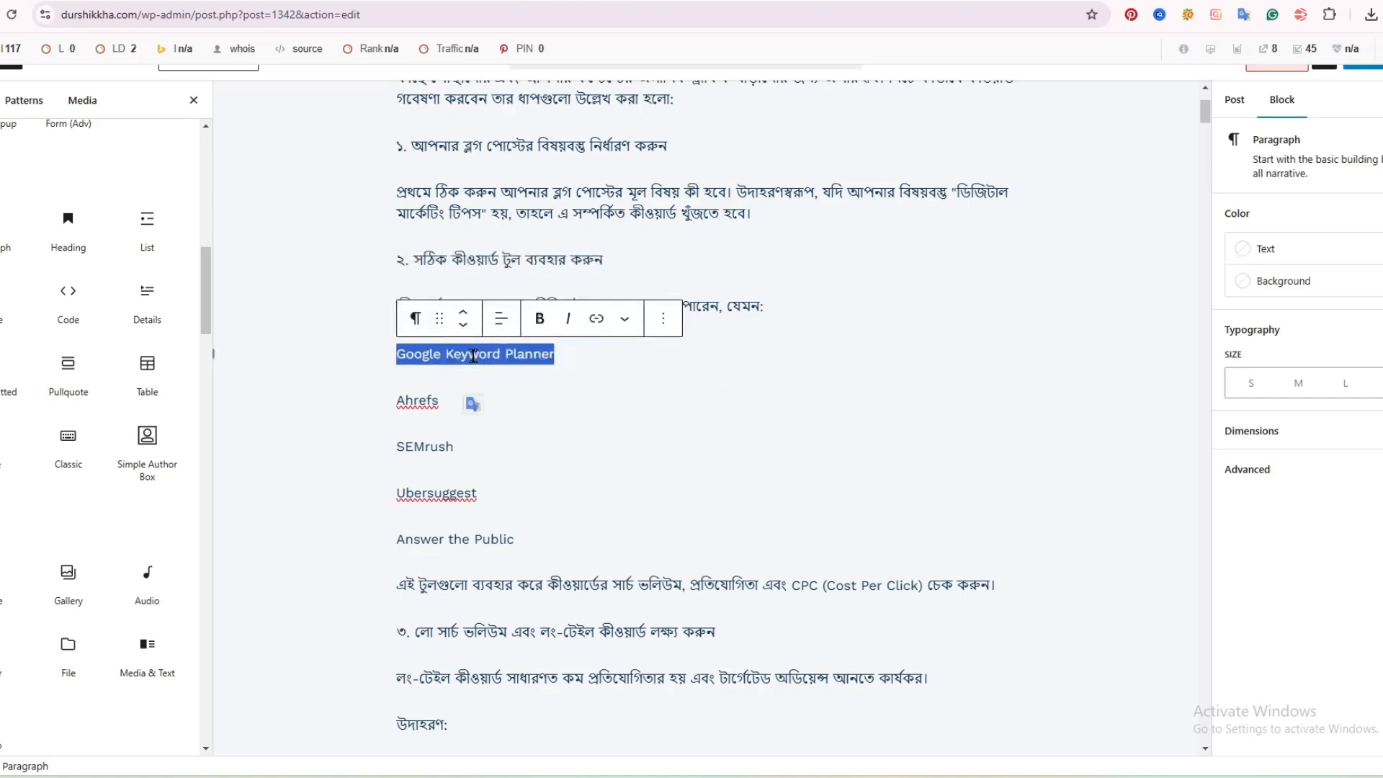
{"action": "left_click", "coordinate": [473, 356]}
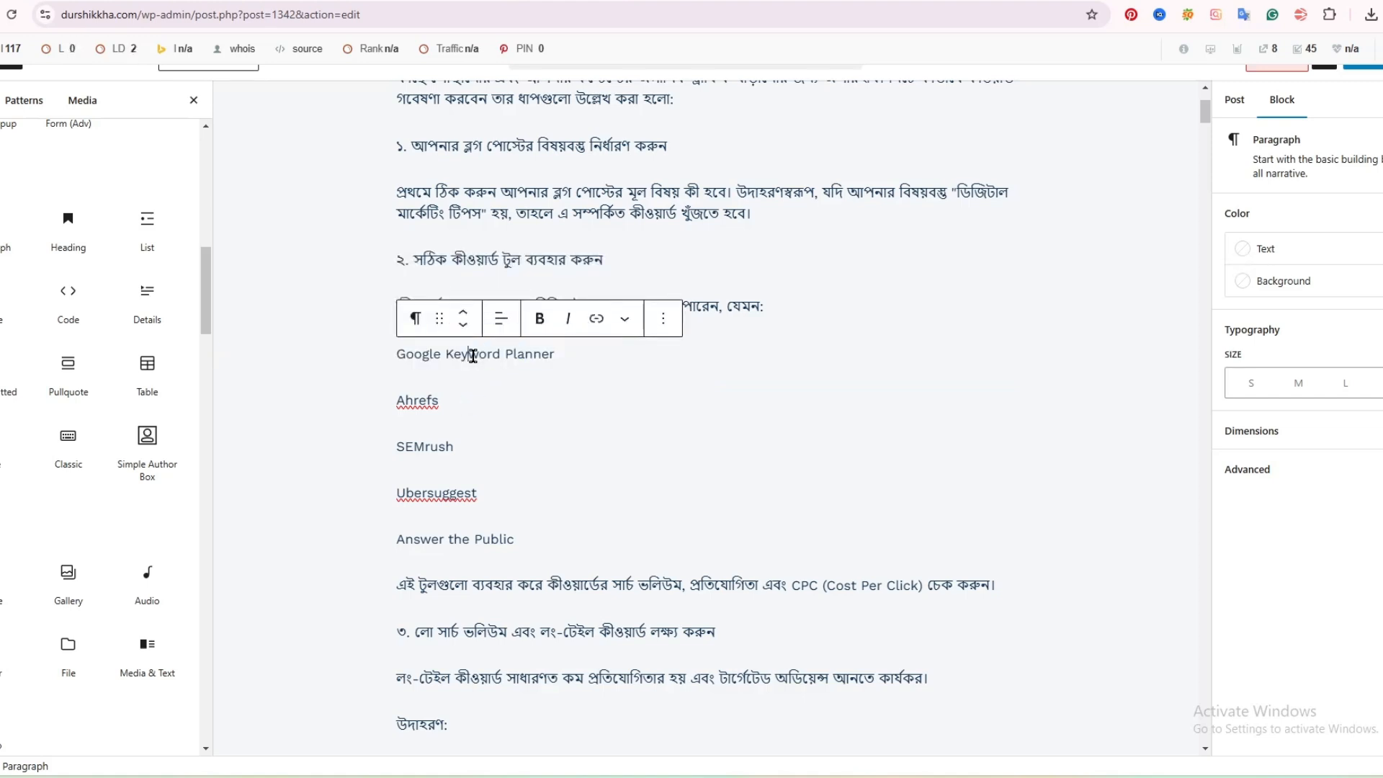
{"action": "left_click", "coordinate": [421, 416]}
{"action": "left_click", "coordinate": [464, 299]}
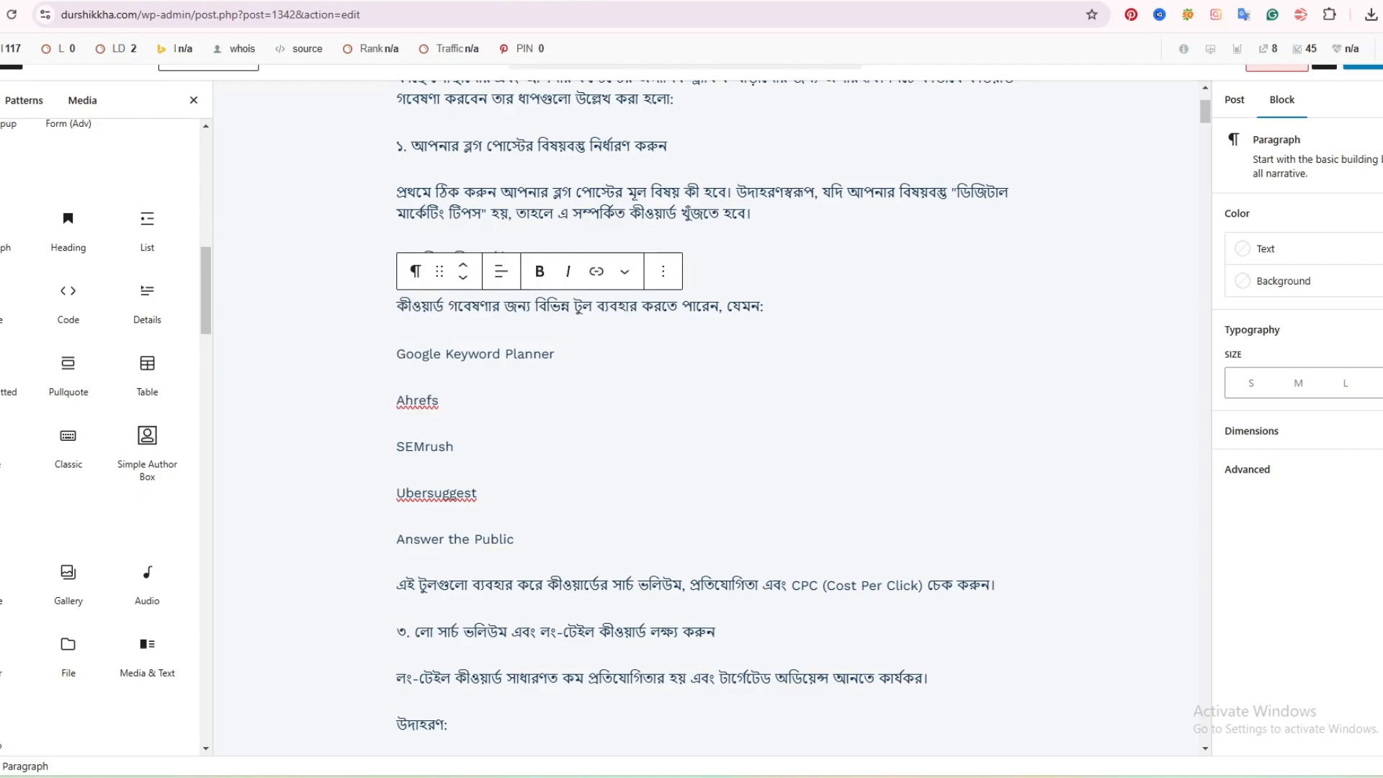
{"action": "left_click", "coordinate": [984, 1]}
{"action": "left_click", "coordinate": [479, 49]}
{"action": "left_click", "coordinate": [415, 400]}
{"action": "left_click", "coordinate": [483, 196]}
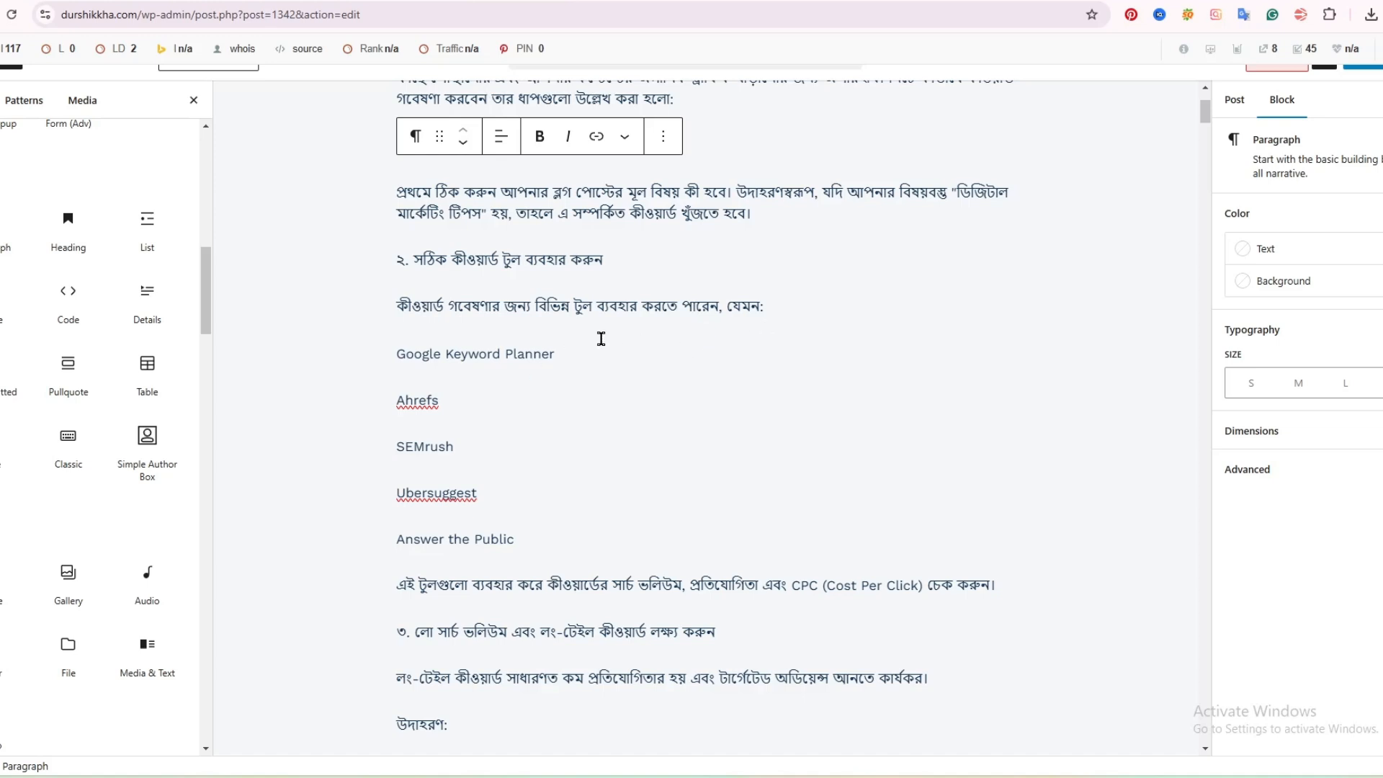
Insert a table with 2 columns and 2 rows below the line introducing the keyword tools
{"action": "left_click", "coordinate": [795, 308]}
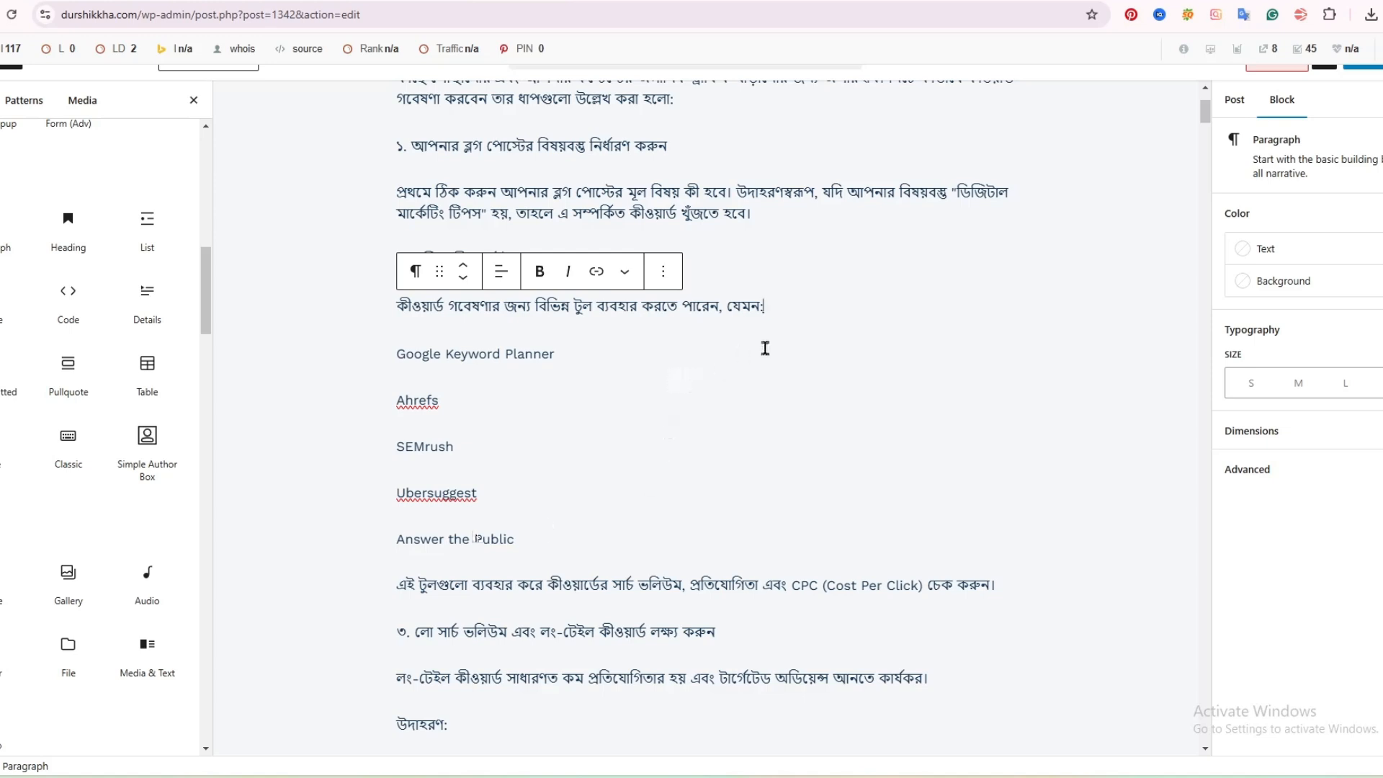
{"action": "key", "text": "Return"}
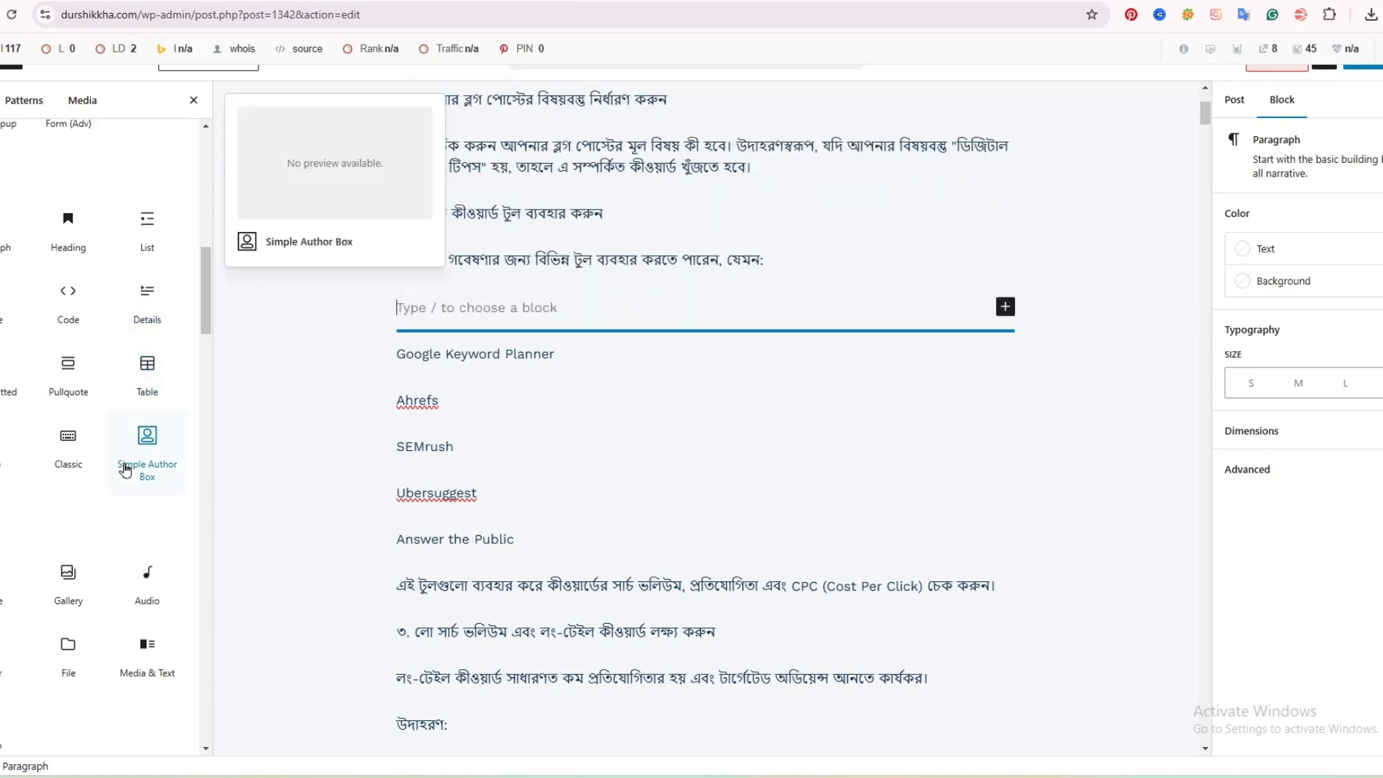
{"action": "left_click", "coordinate": [155, 375]}
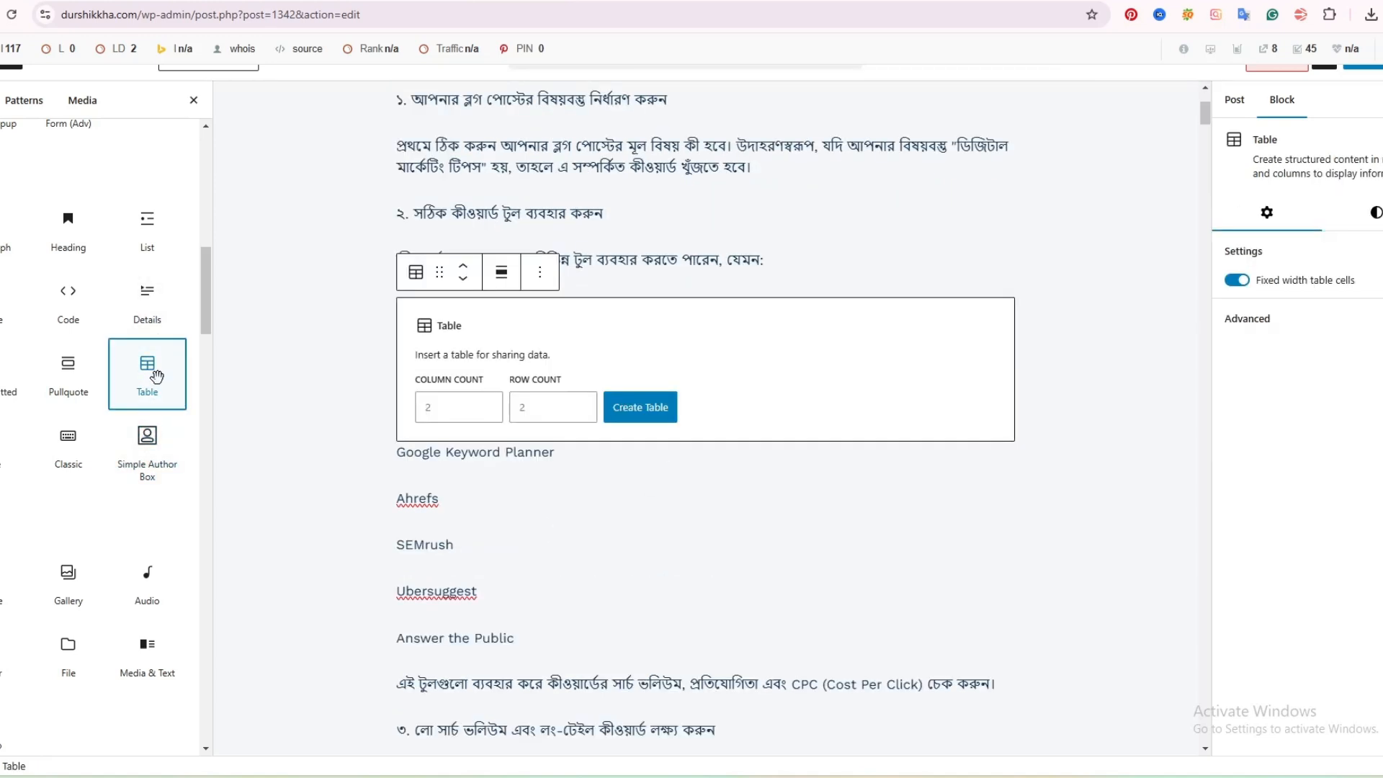
{"action": "left_click", "coordinate": [628, 418]}
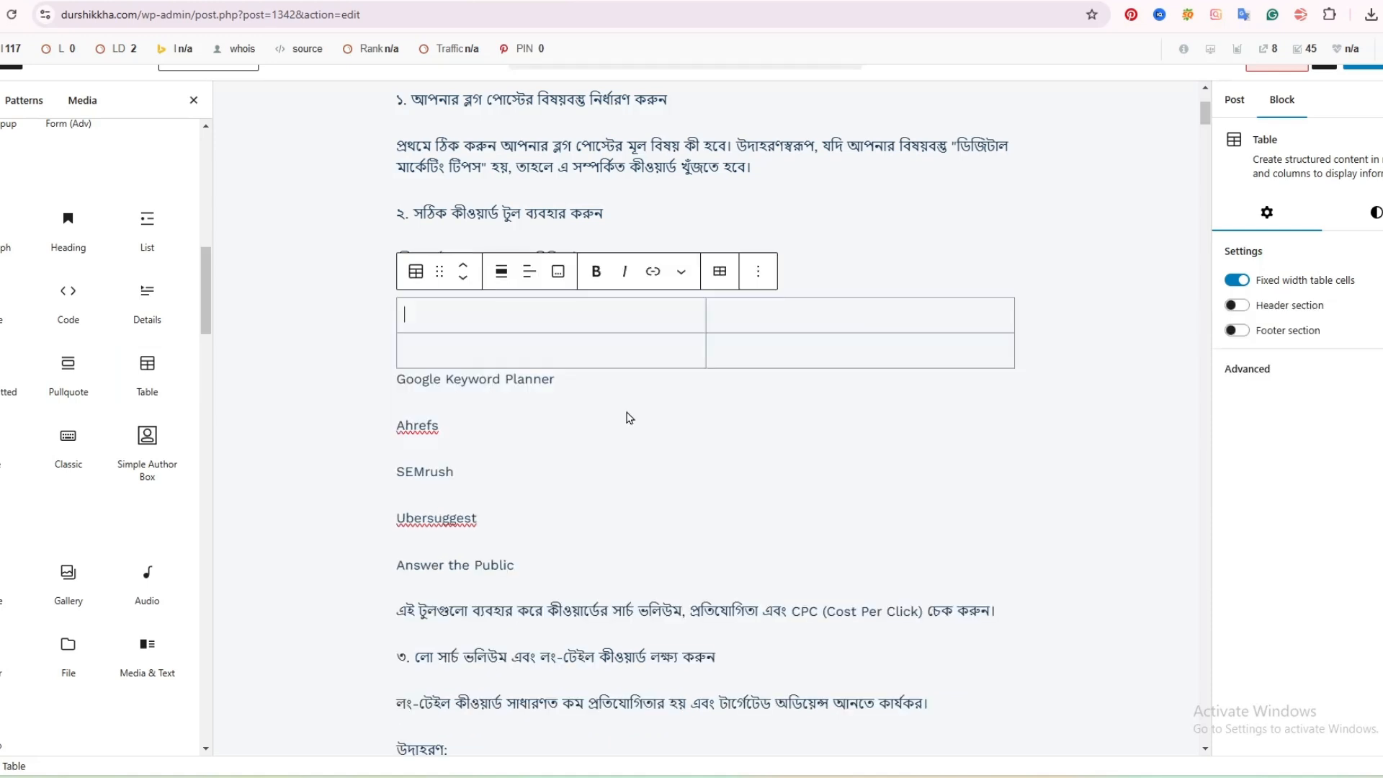
Move the "Google Keyword Planner" text from the list into the first cell of the table's first row
{"action": "triple_click", "coordinate": [440, 380]}
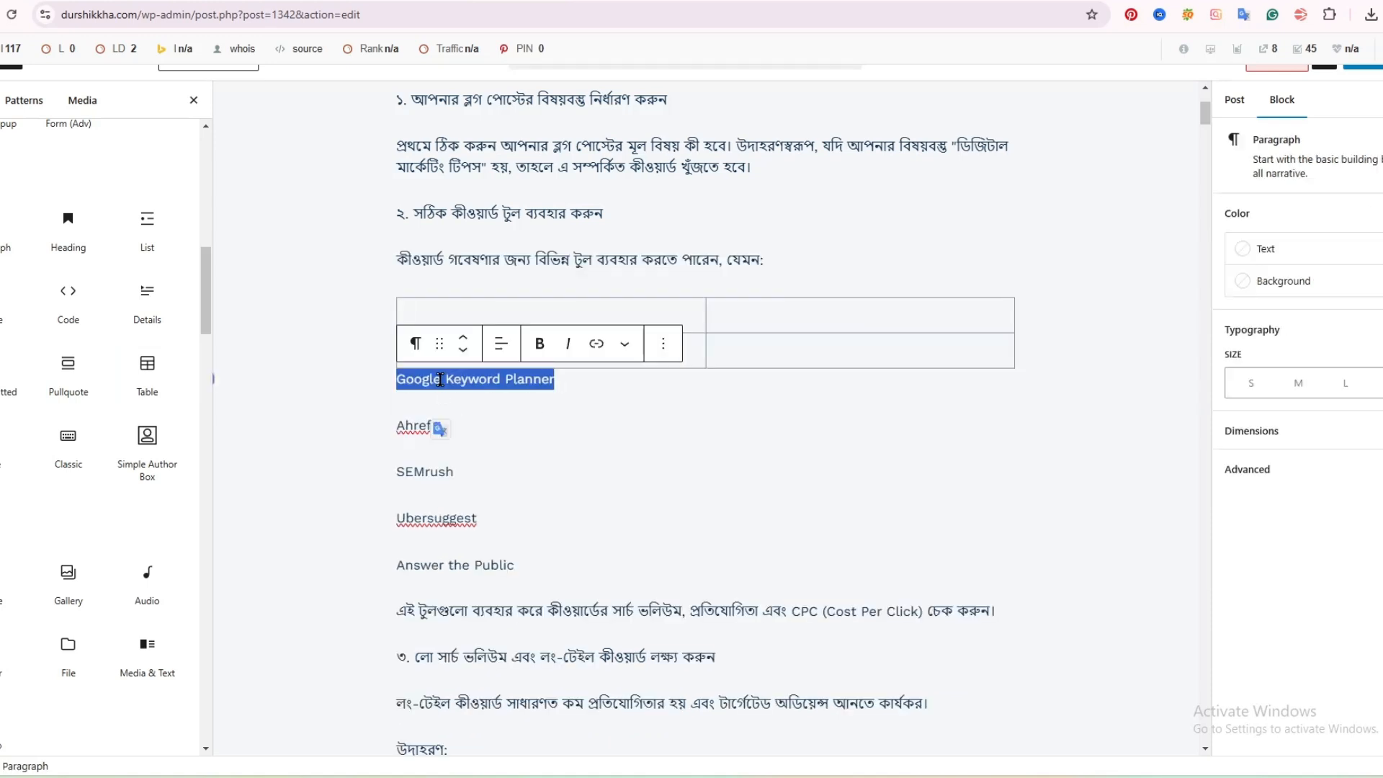
{"action": "key", "text": "ctrl+x"}
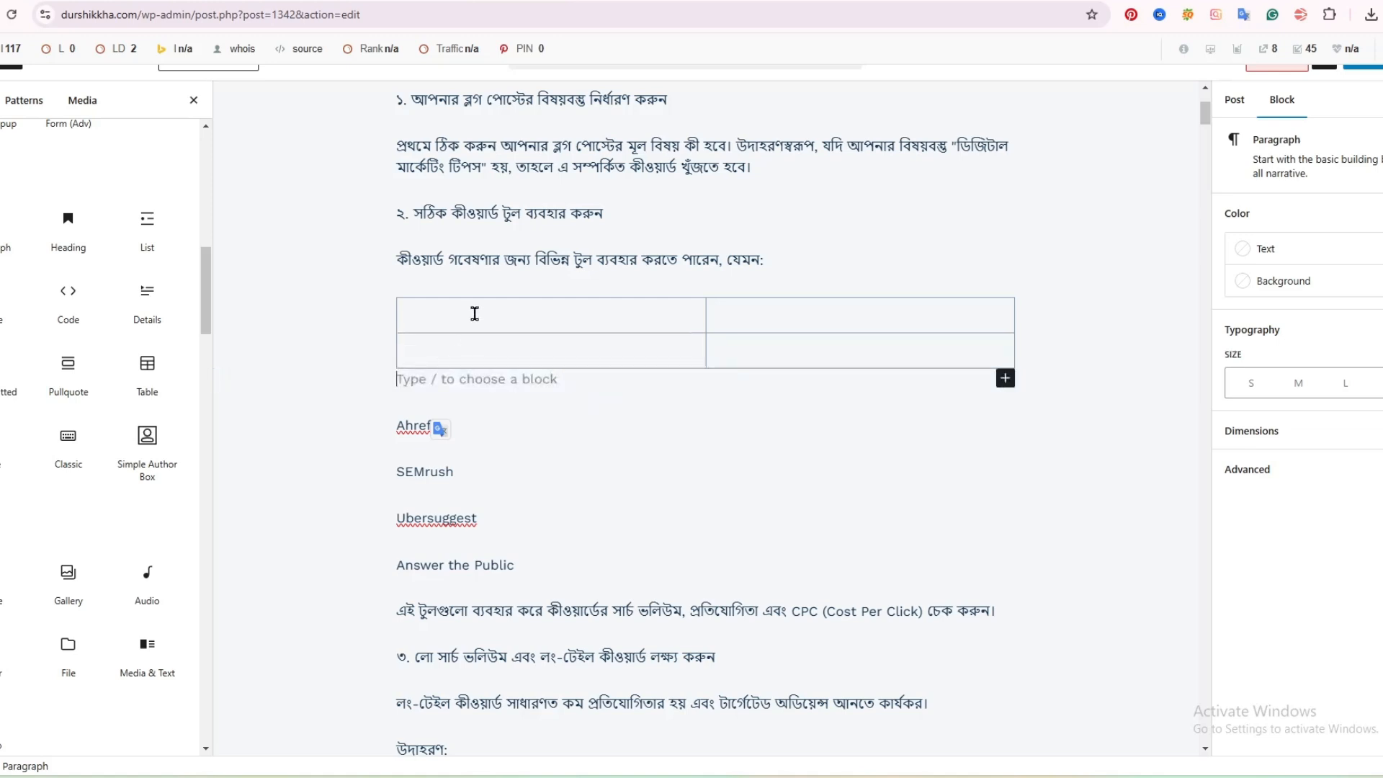
{"action": "left_click", "coordinate": [474, 315]}
{"action": "key", "text": "ctrl+v"}
Move "Ahrefs" from the list into the second row's first cell and "SEMrush" into the first row's second cell
{"action": "double_click", "coordinate": [425, 426]}
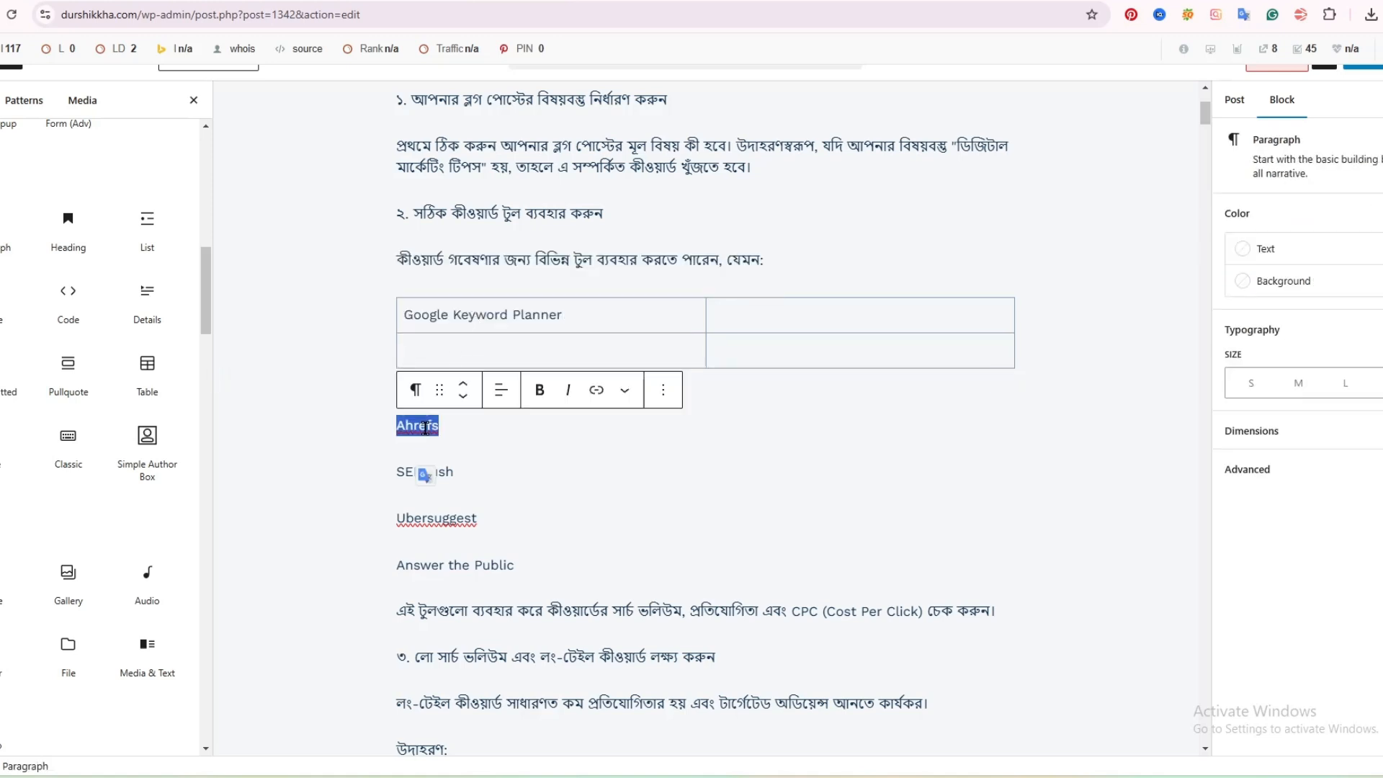
{"action": "key", "text": "ctrl+x"}
{"action": "left_click", "coordinate": [440, 351]}
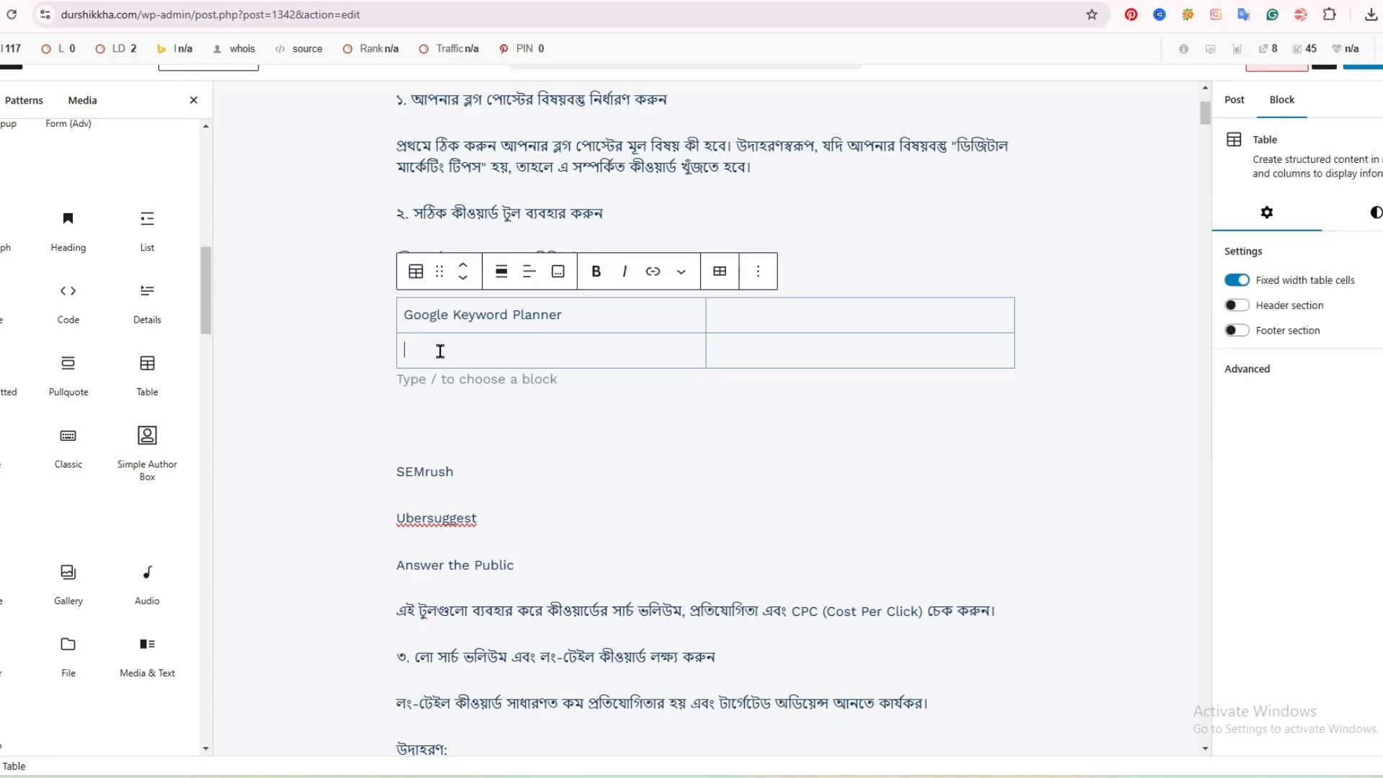
{"action": "key", "text": "ctrl+v"}
{"action": "double_click", "coordinate": [419, 466]}
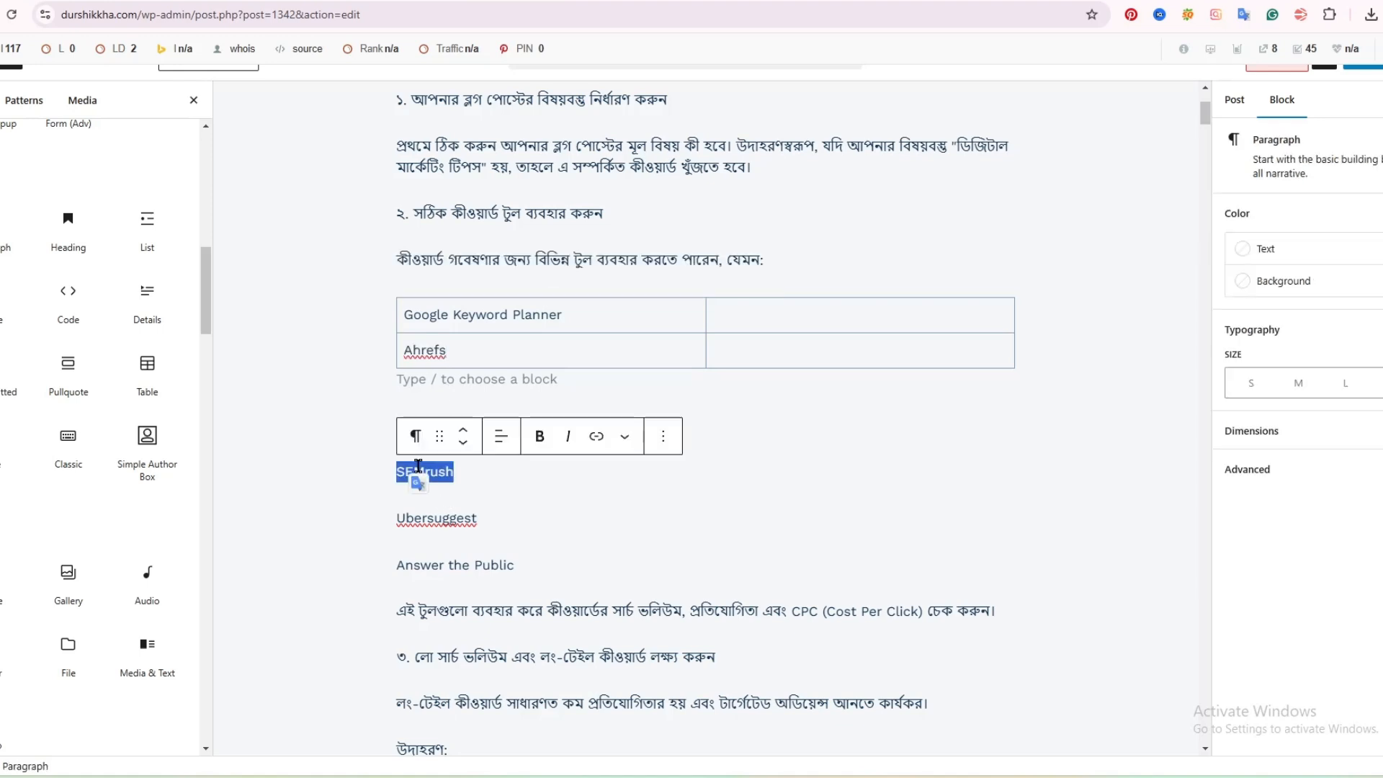
{"action": "key", "text": "ctrl+x"}
{"action": "left_click", "coordinate": [749, 325]}
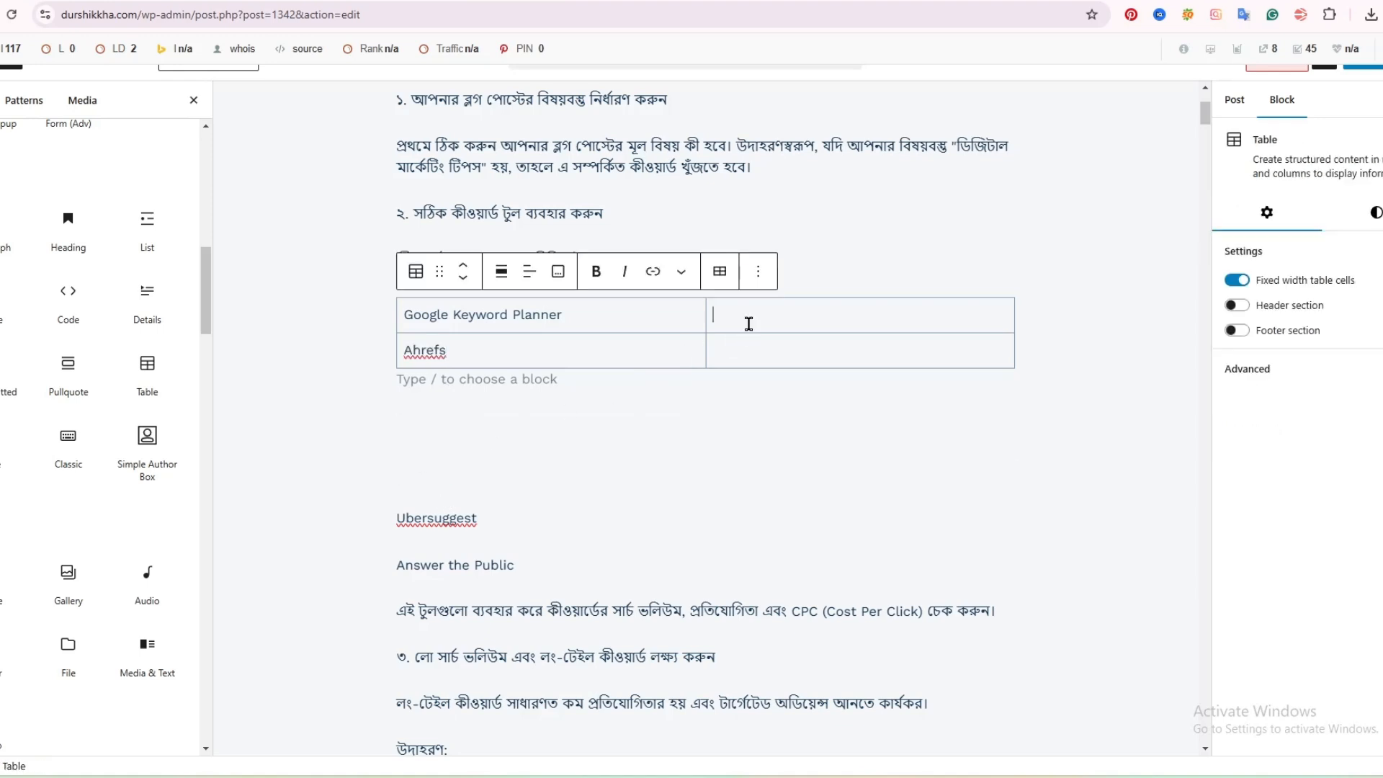
{"action": "key", "text": "ctrl+v"}
Move "Ubersuggest" from the list into the second cell of the table's second row
{"action": "double_click", "coordinate": [421, 516]}
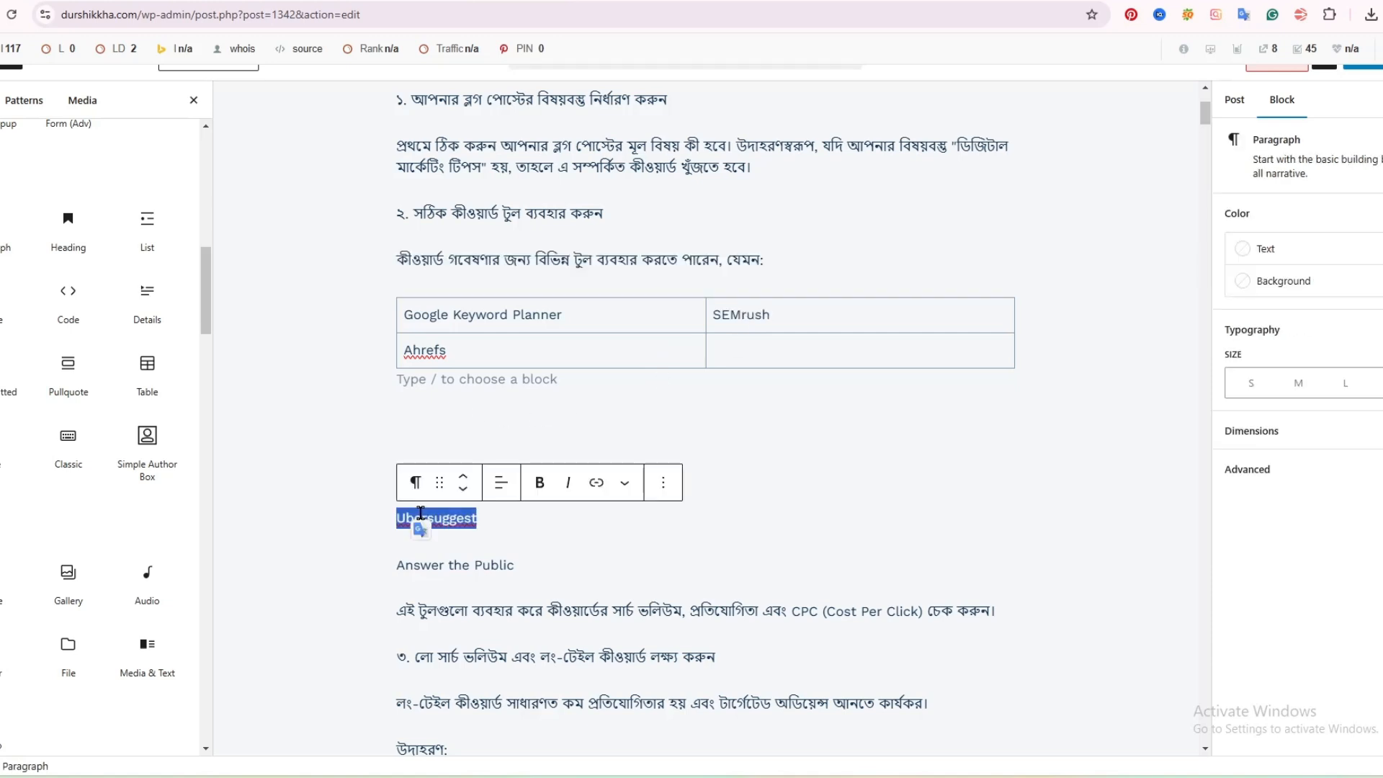
{"action": "key", "text": "ctrl+x"}
{"action": "left_click", "coordinate": [761, 348]}
{"action": "key", "text": "ctrl+v"}
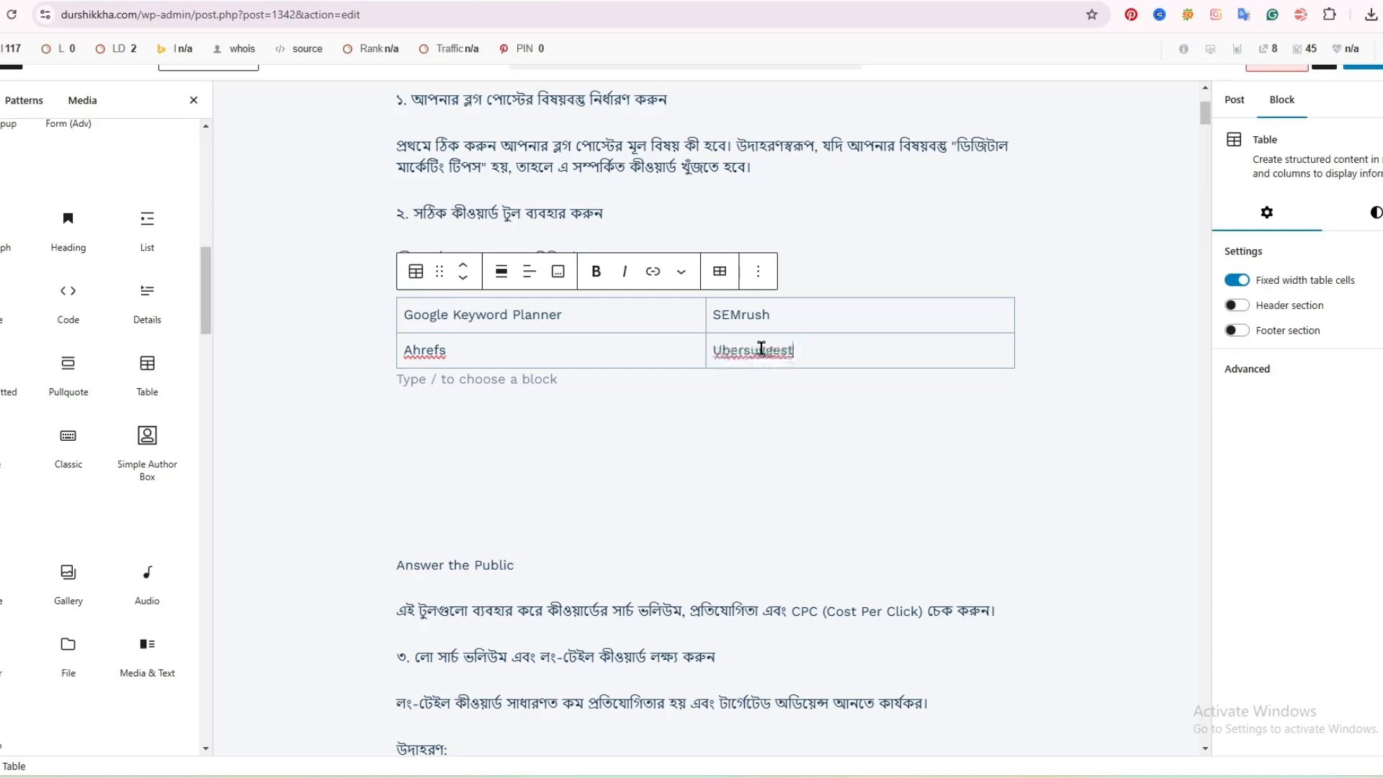
Insert a new table row after the row containing Ahrefs and Ubersuggest
{"action": "left_click", "coordinate": [416, 273]}
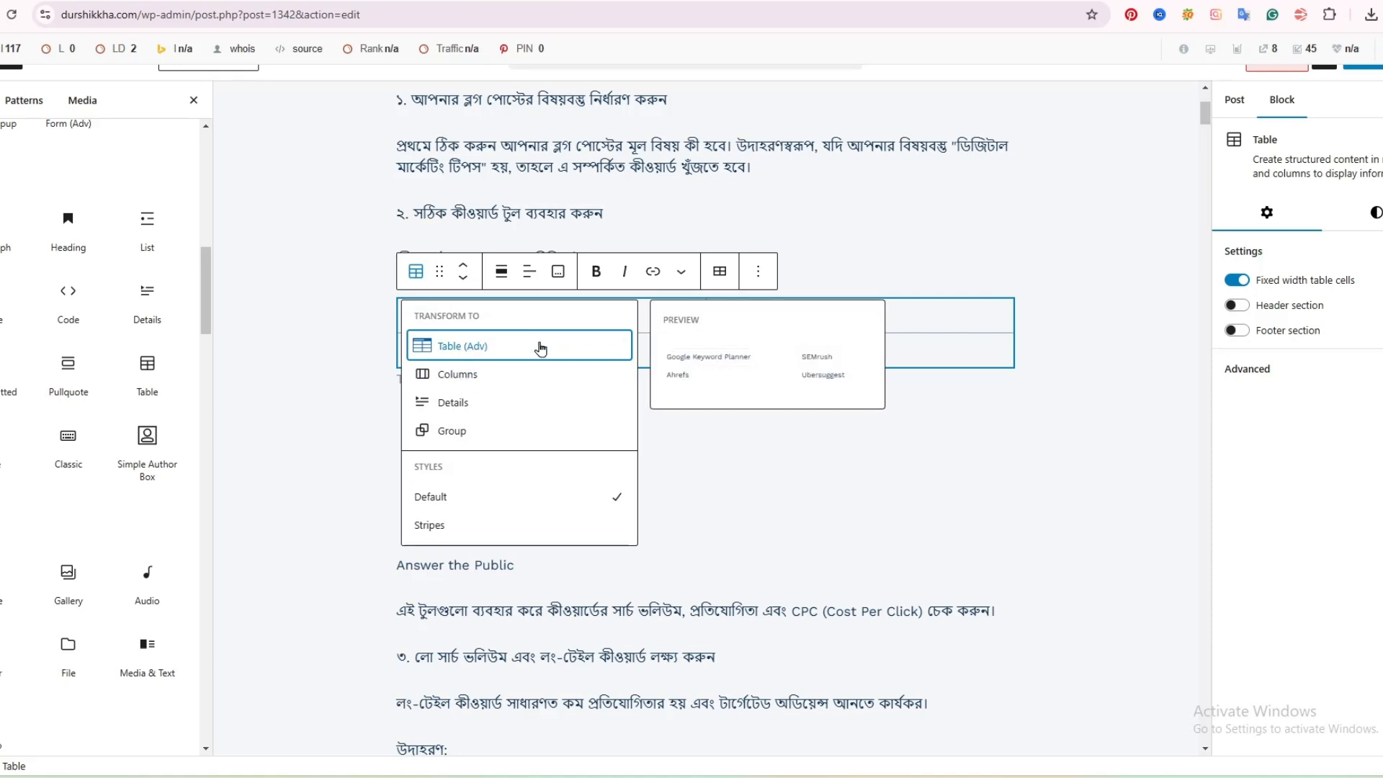
{"action": "left_click", "coordinate": [720, 272]}
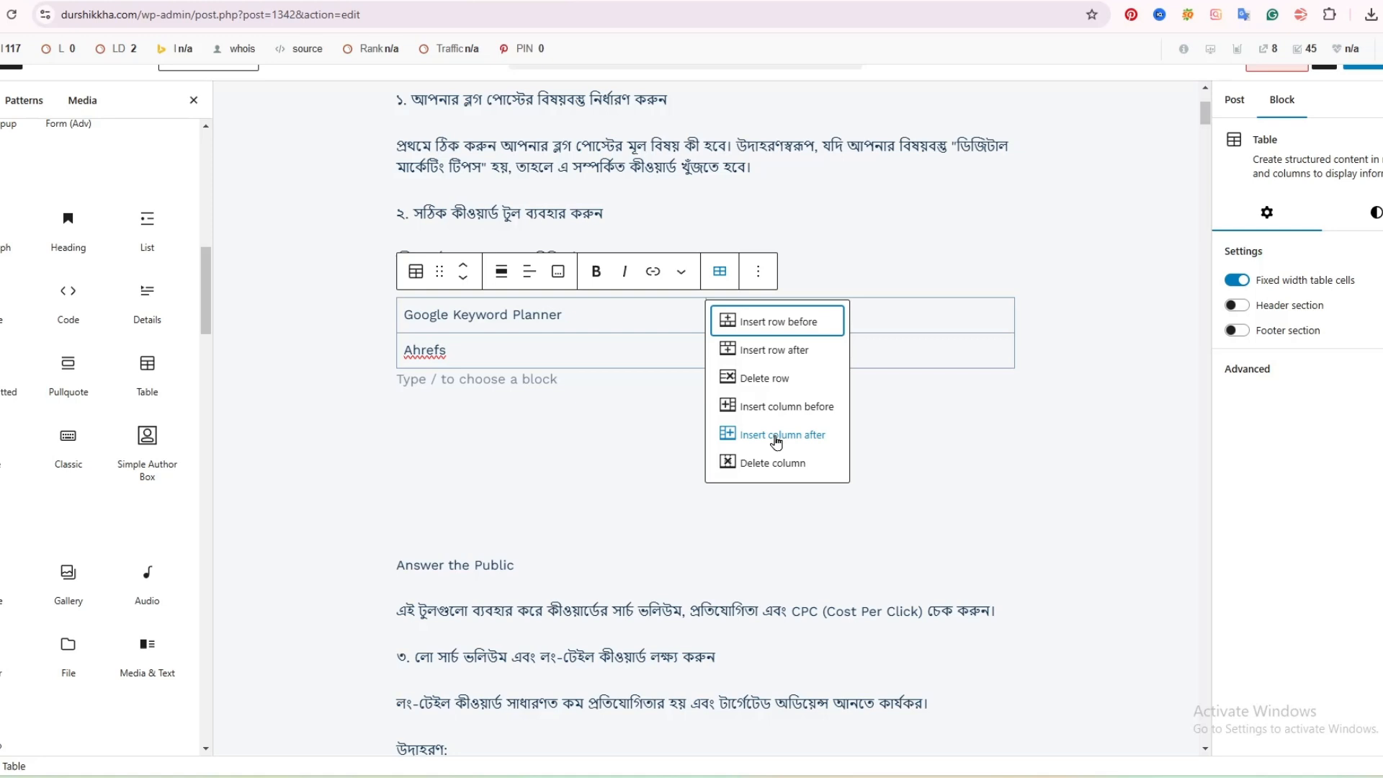
{"action": "left_click", "coordinate": [781, 352]}
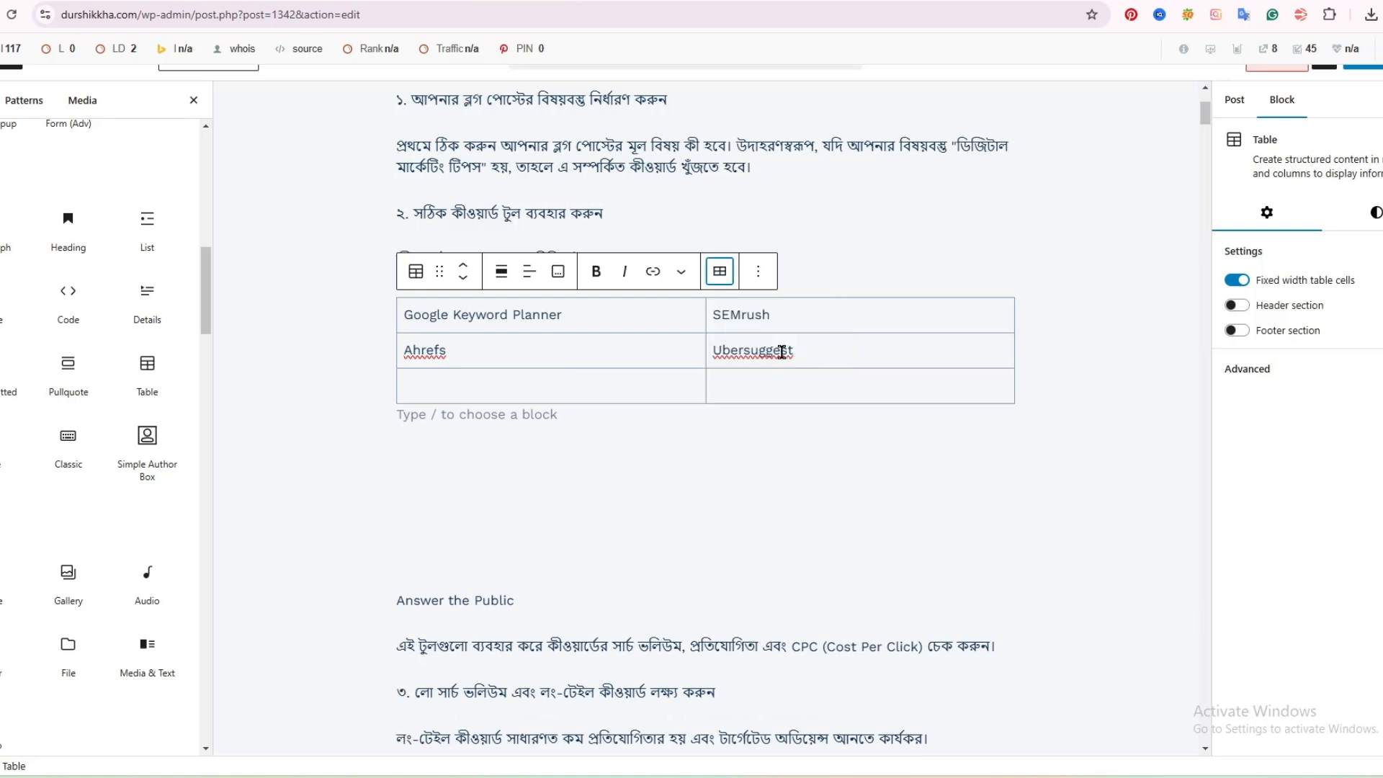
Move "Answer the Public" from the list into the first cell of the table's third row
{"action": "triple_click", "coordinate": [497, 608]}
{"action": "right_click", "coordinate": [494, 605]}
{"action": "left_click", "coordinate": [539, 249]}
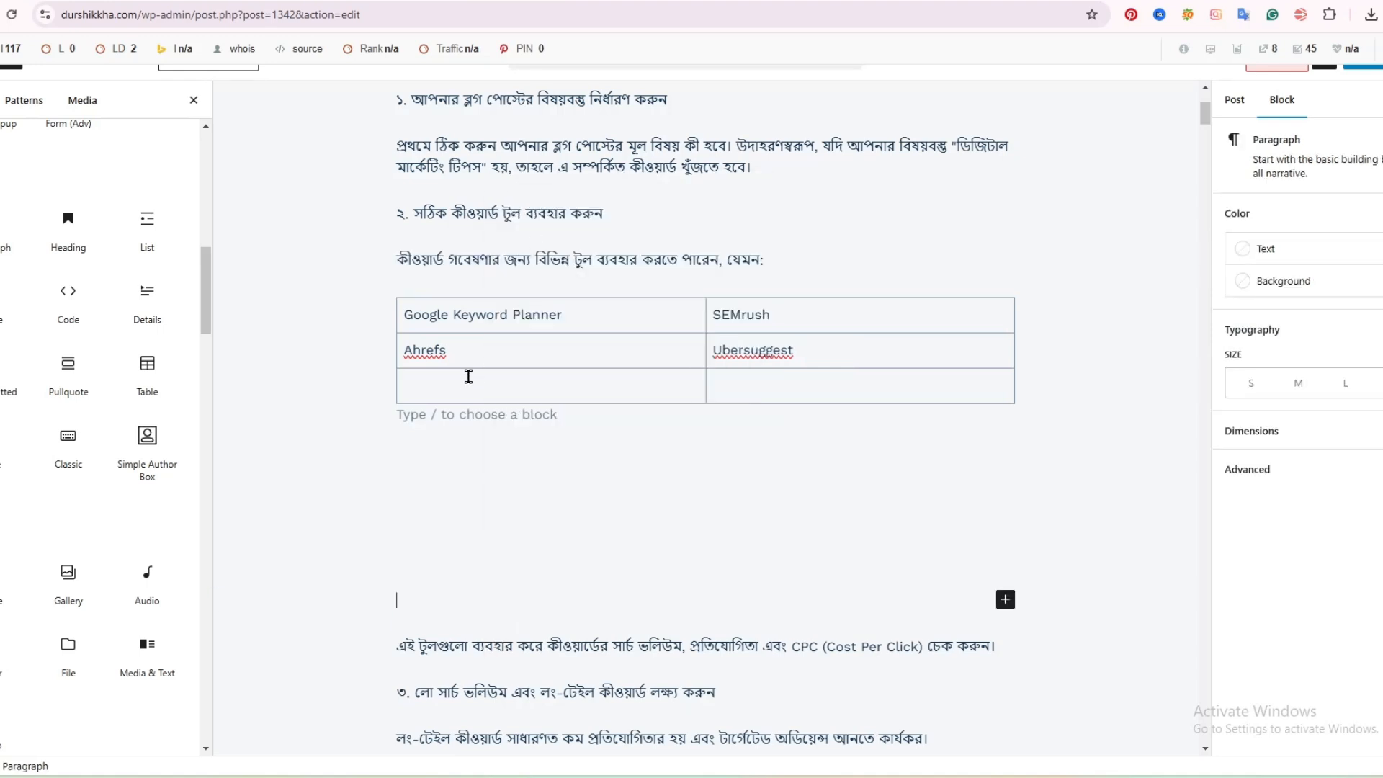
{"action": "left_click", "coordinate": [467, 382]}
{"action": "right_click", "coordinate": [467, 383]}
{"action": "left_click", "coordinate": [510, 585]}
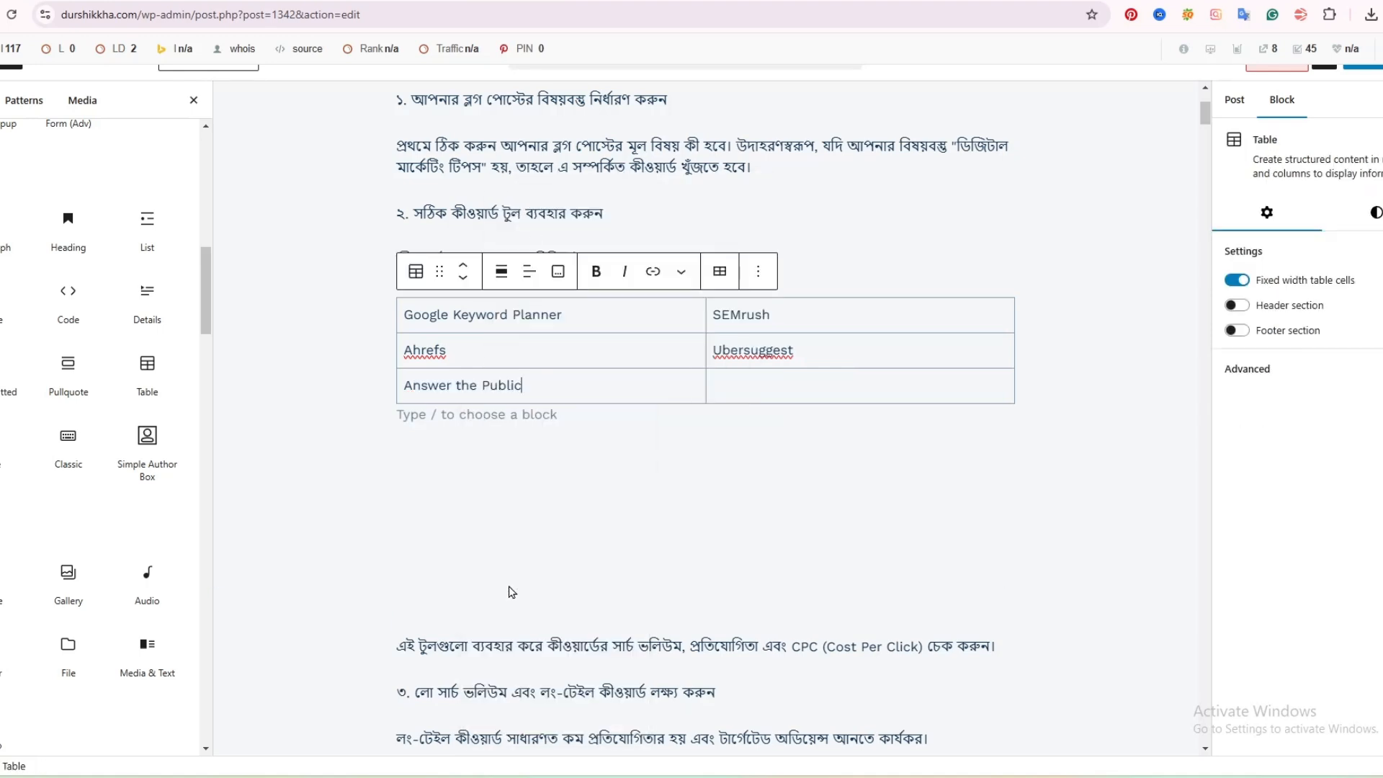
{"action": "left_click", "coordinate": [487, 216]}
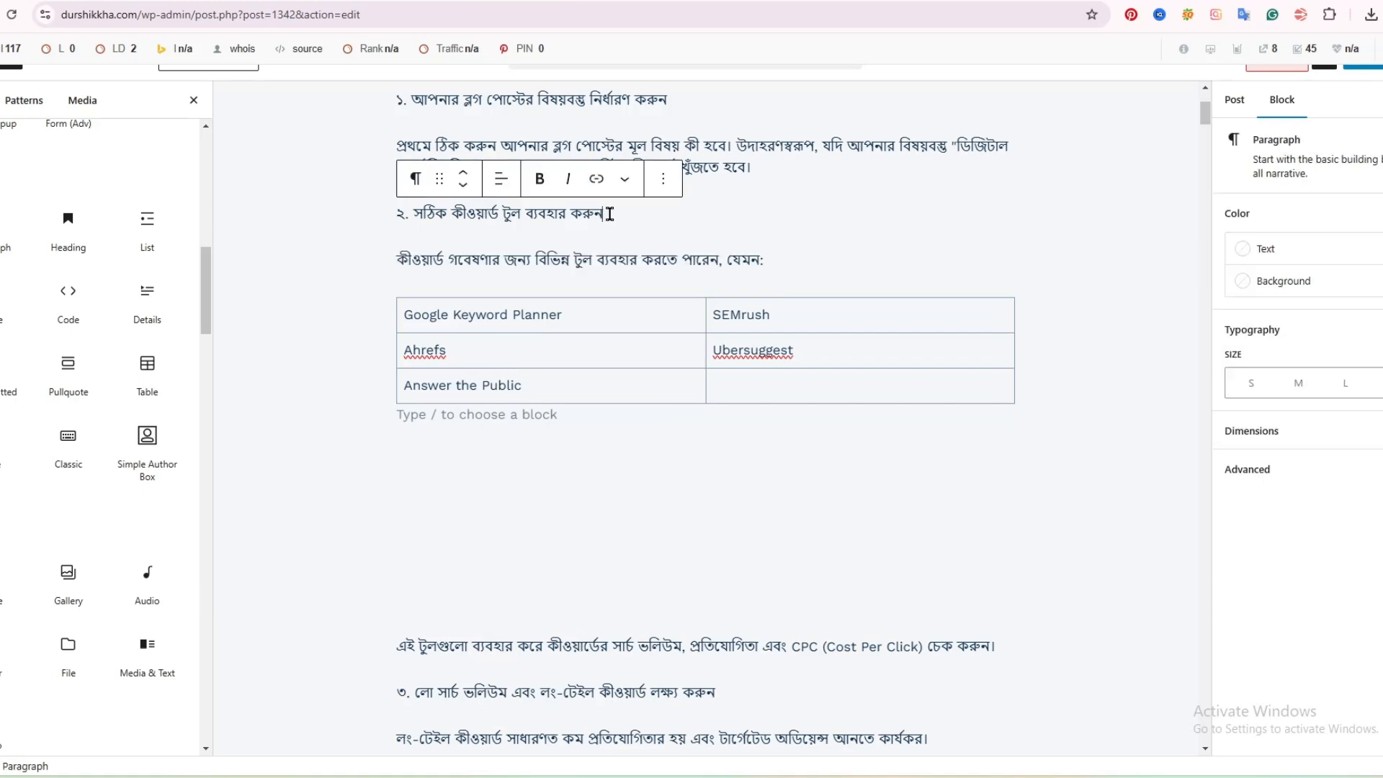
{"action": "left_click_drag", "start_coordinate": [521, 214], "coordinate": [457, 210]}
{"action": "left_click", "coordinate": [487, 212]}
Leave the post editor and open a new browser tab for a web search
{"action": "left_click", "coordinate": [597, 1]}
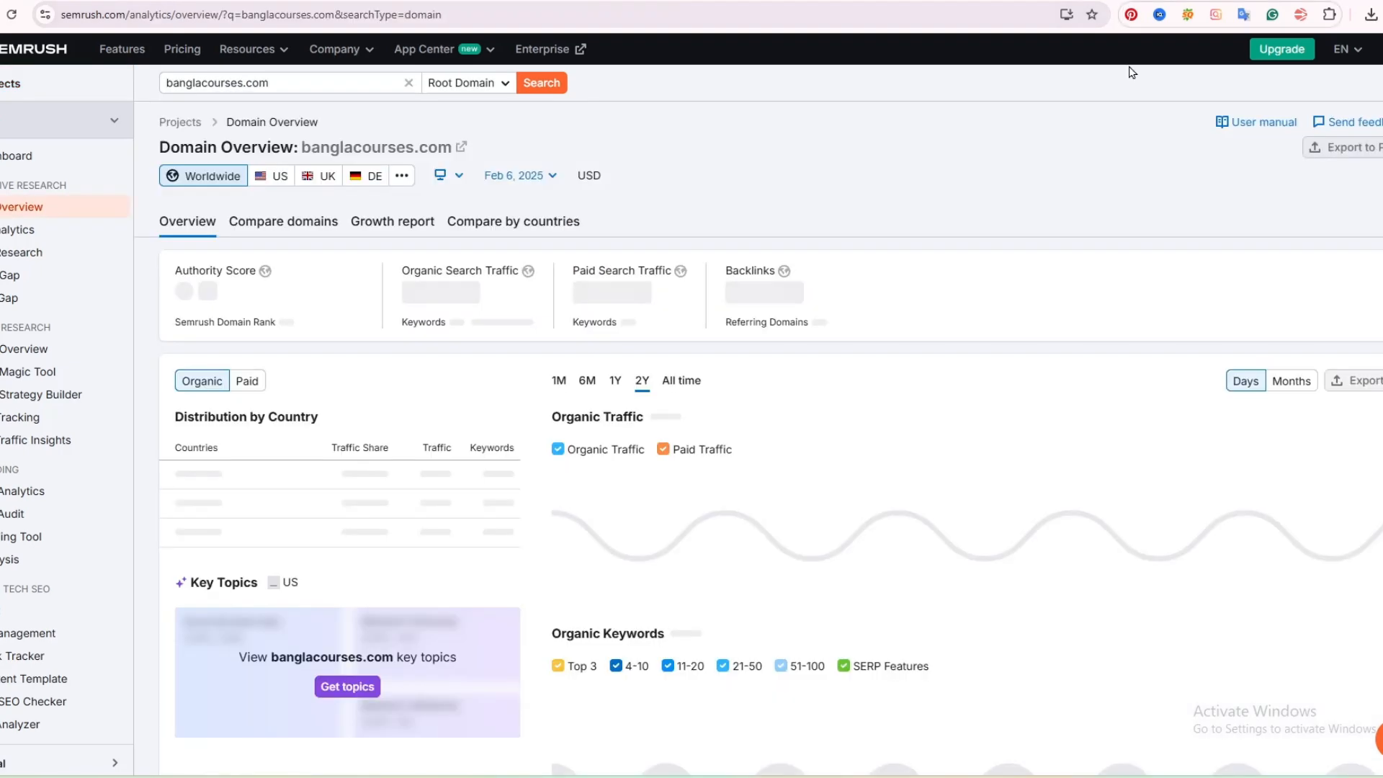
{"action": "right_click", "coordinate": [929, 116]}
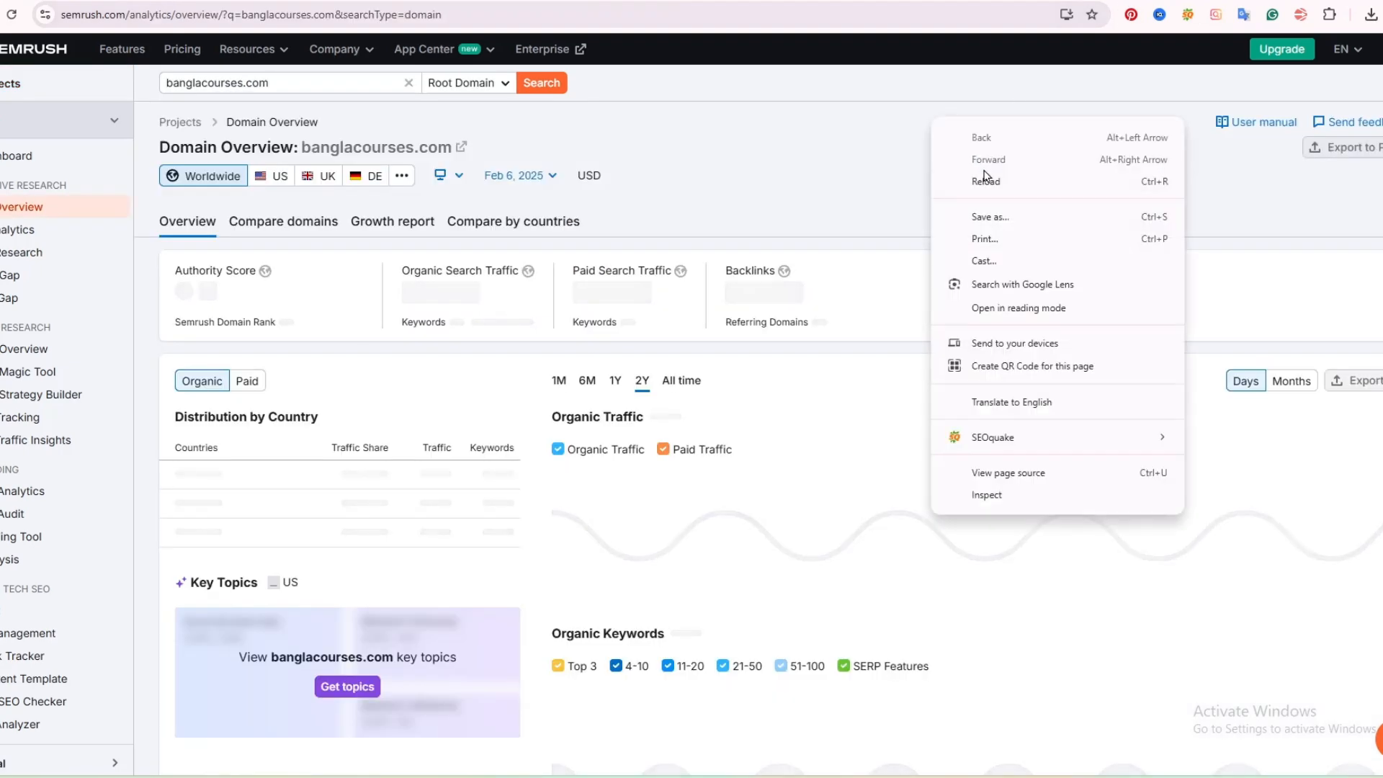
{"action": "left_click", "coordinate": [1178, 36]}
{"action": "key", "text": "ctrl+t"}
{"action": "left_click", "coordinate": [814, 10]}
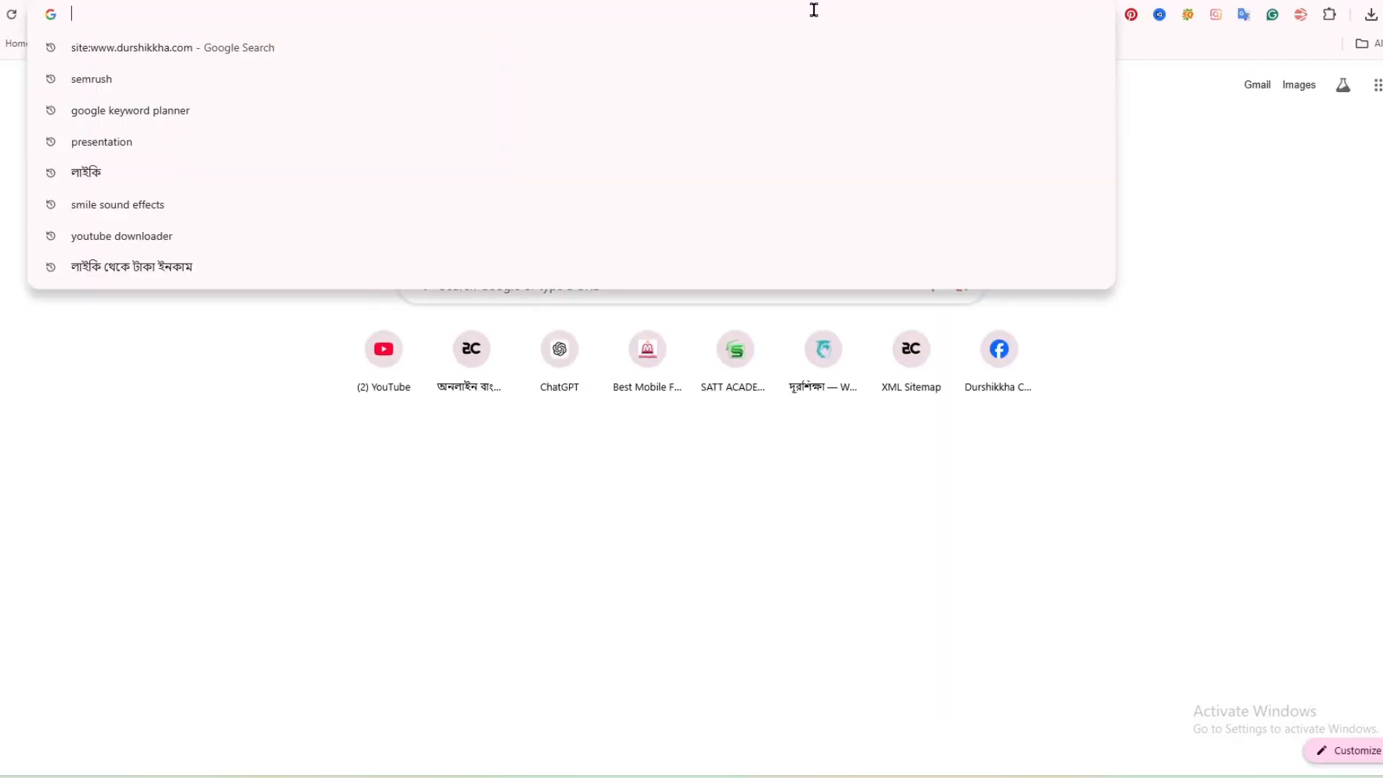
{"action": "type", "text": "কী"}
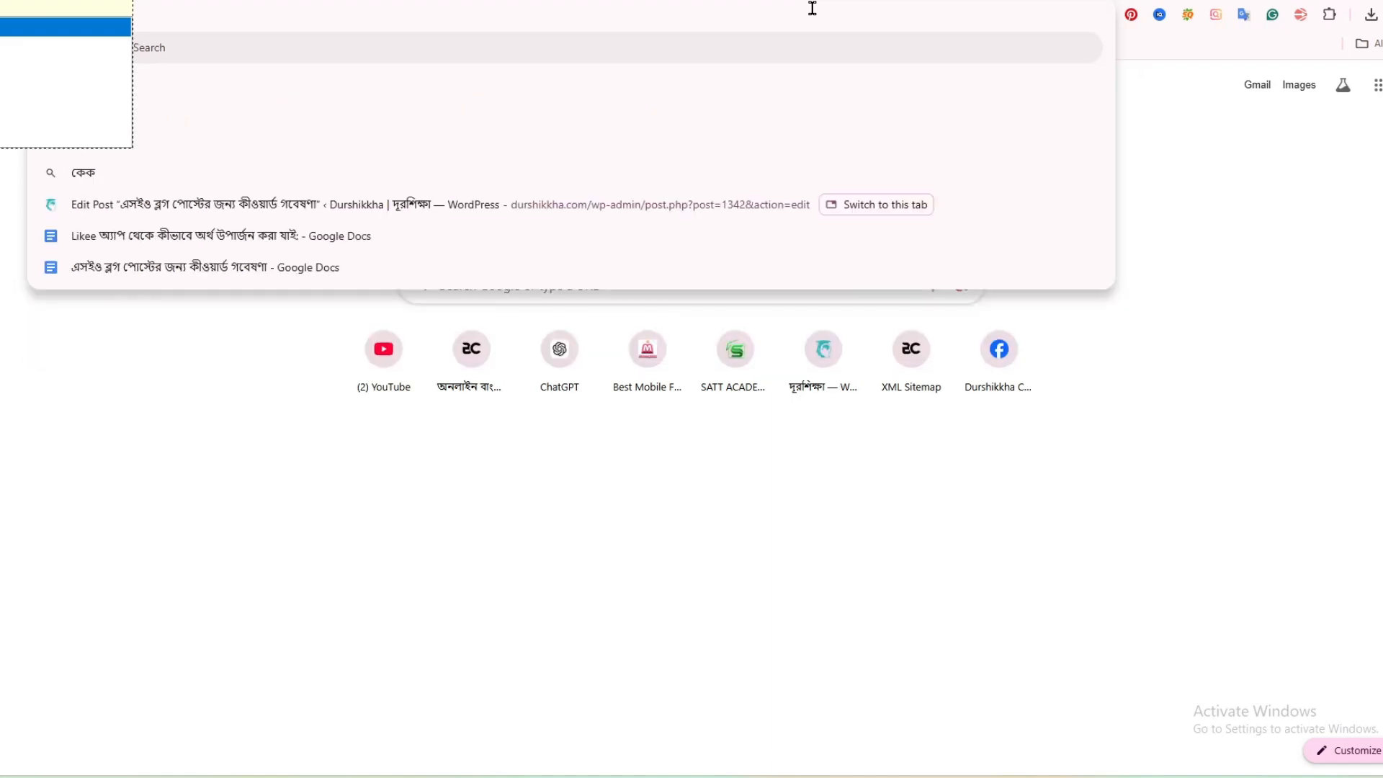
{"action": "type", "text": "ওয়"}
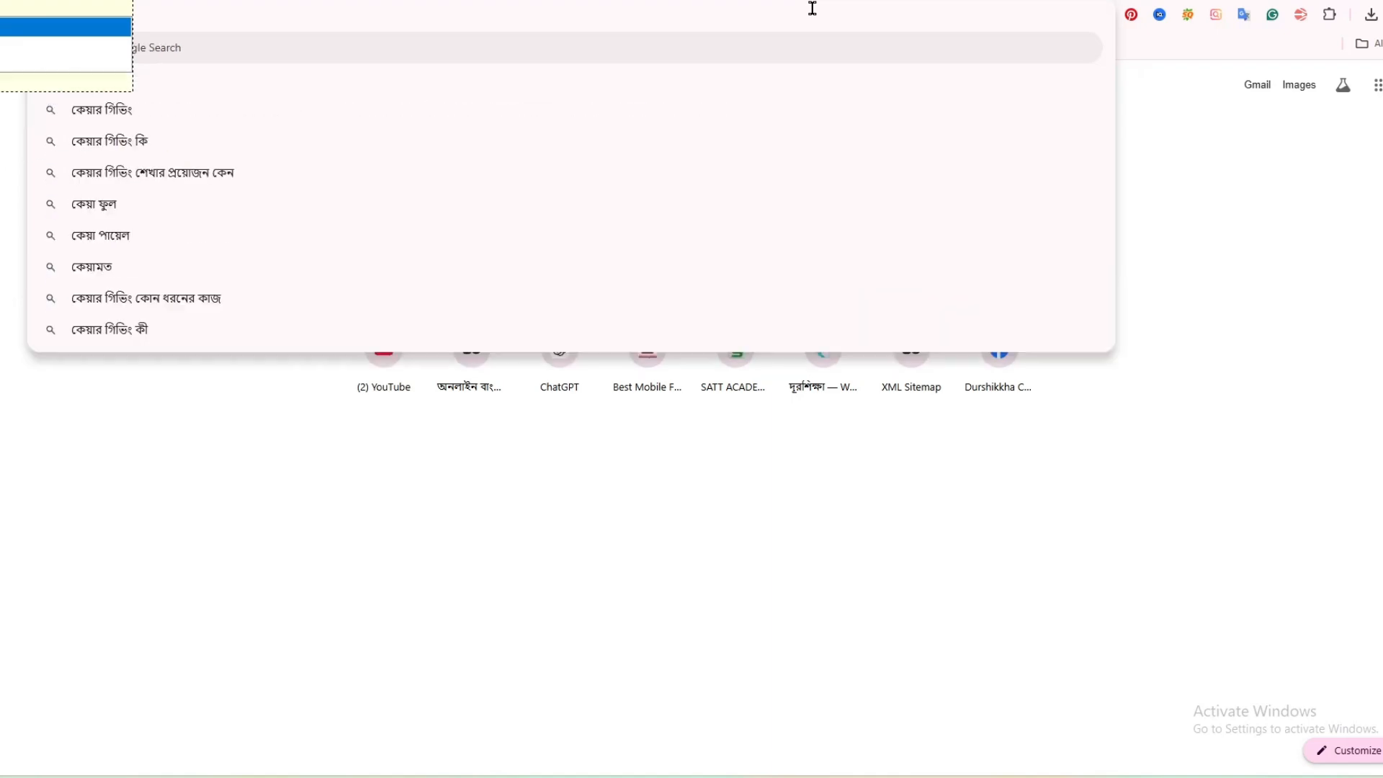
{"action": "key", "text": "BackSpace"}
{"action": "key", "text": "BackSpace"}
{"action": "key", "text": "BackSpace"}
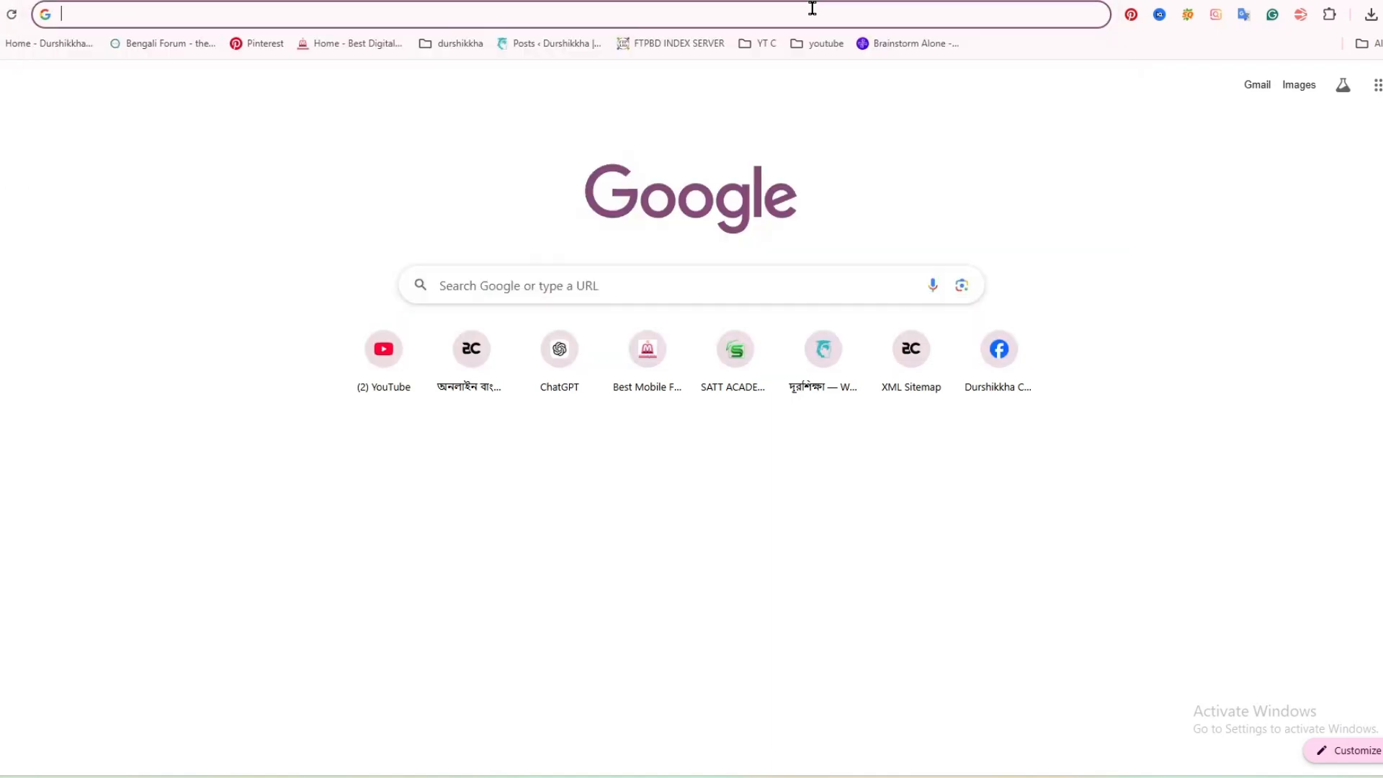
Search Google for "keyword research tool"
{"action": "type", "text": "key"}
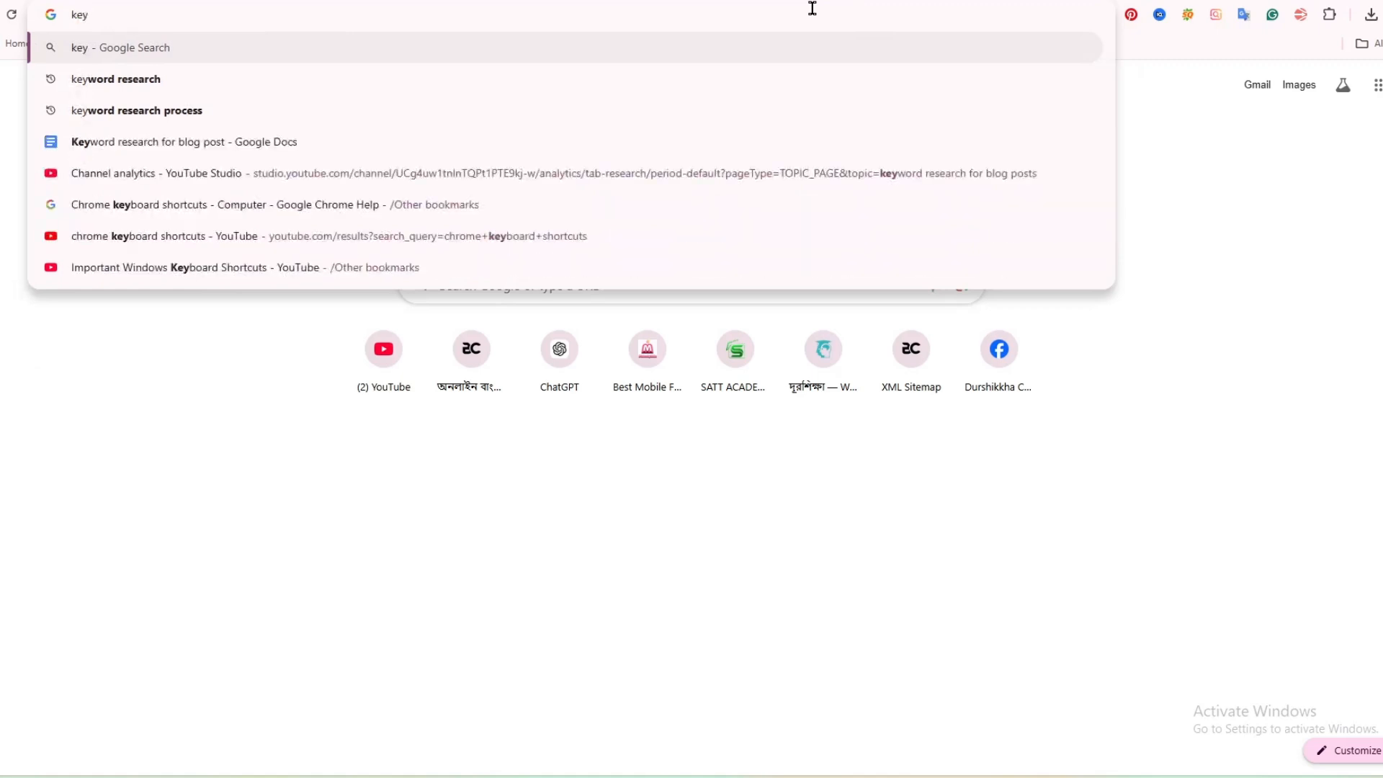
{"action": "type", "text": "word "}
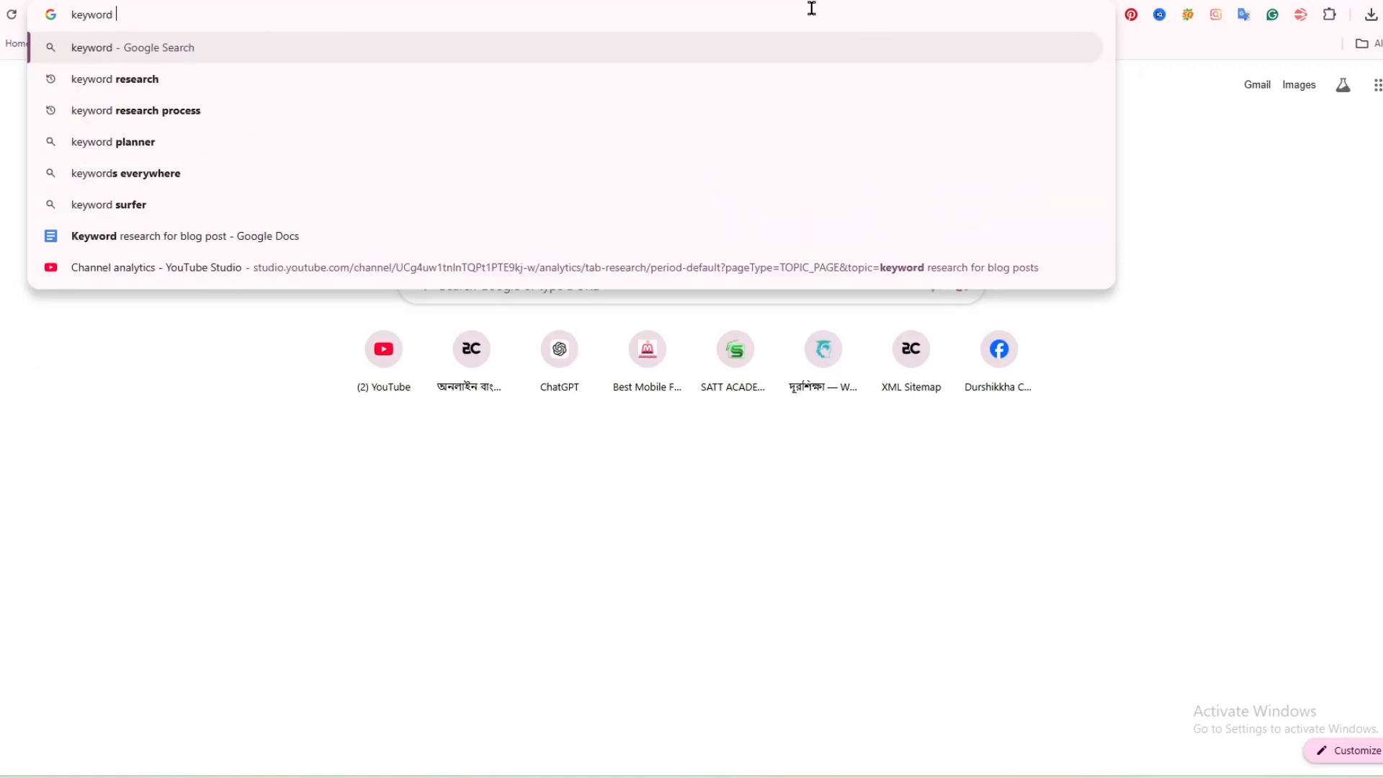
{"action": "type", "text": "researc"}
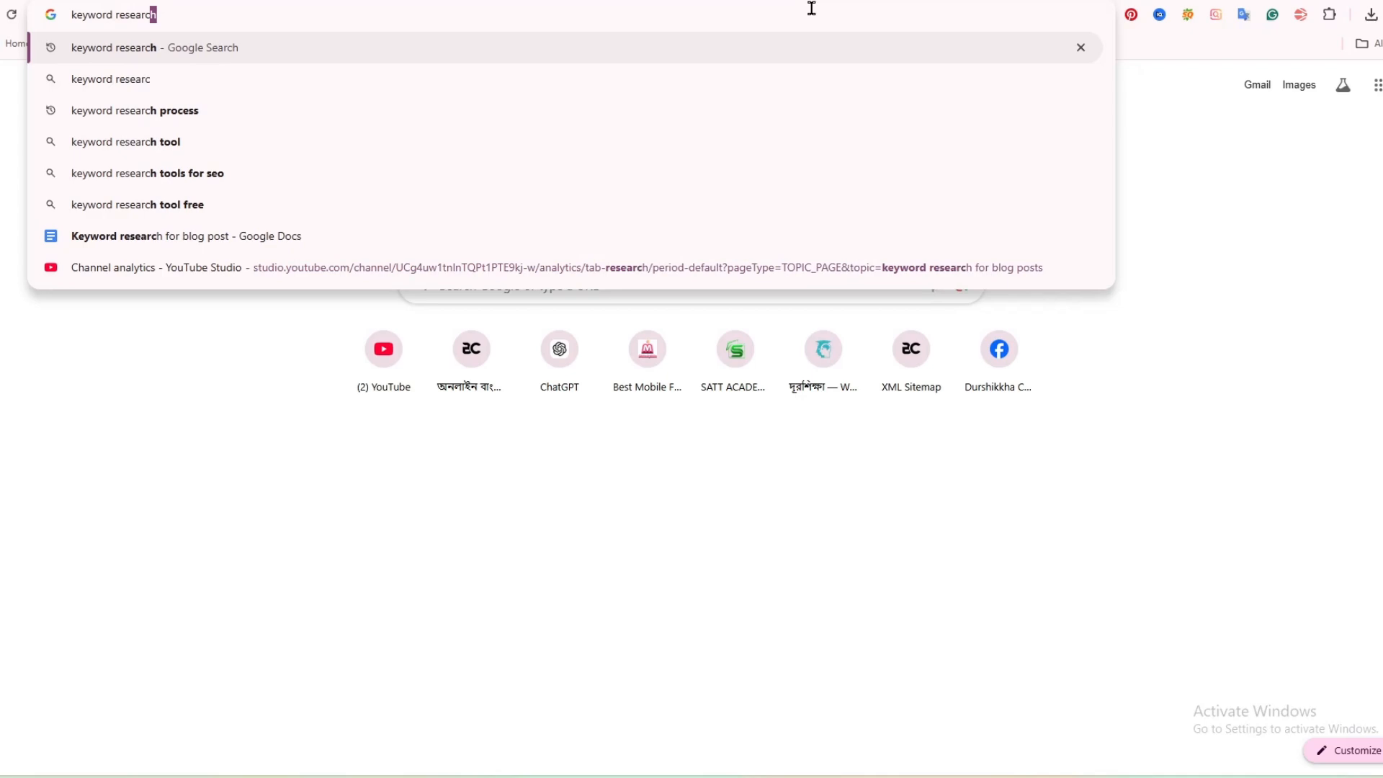
{"action": "type", "text": "h tool"}
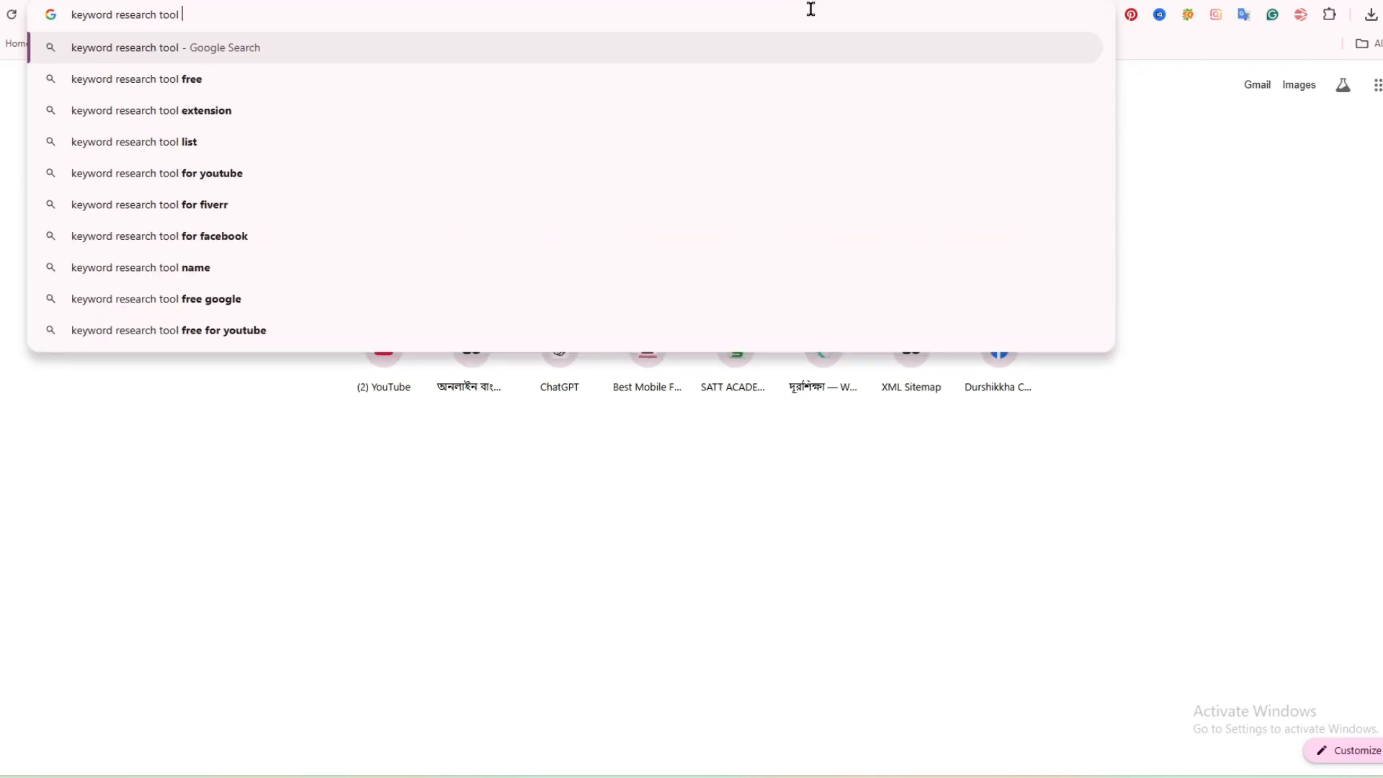
{"action": "key", "text": "Return"}
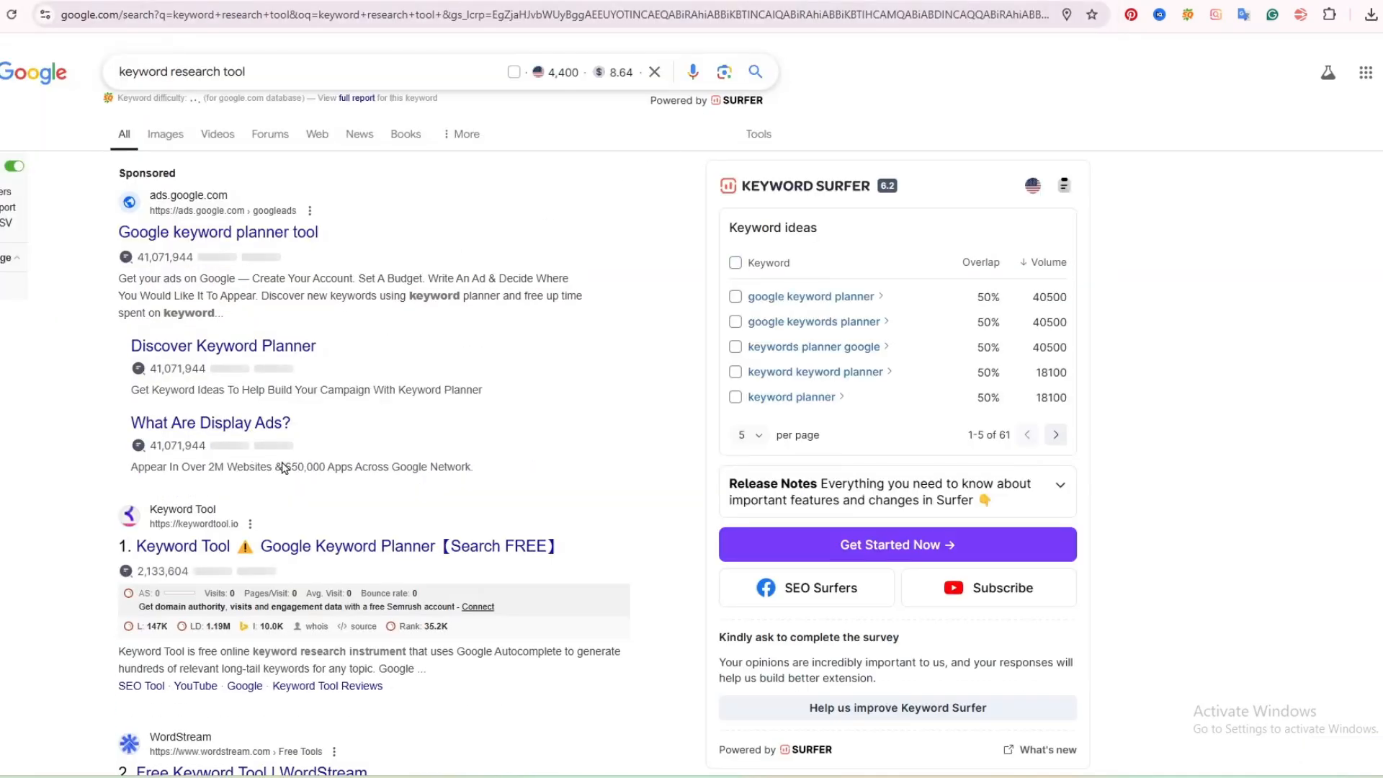
Examine the Google results for further keyword research tools that could fill the table's empty cell
{"action": "scroll", "coordinate": [284, 468], "scroll_direction": "down", "scroll_amount": 3}
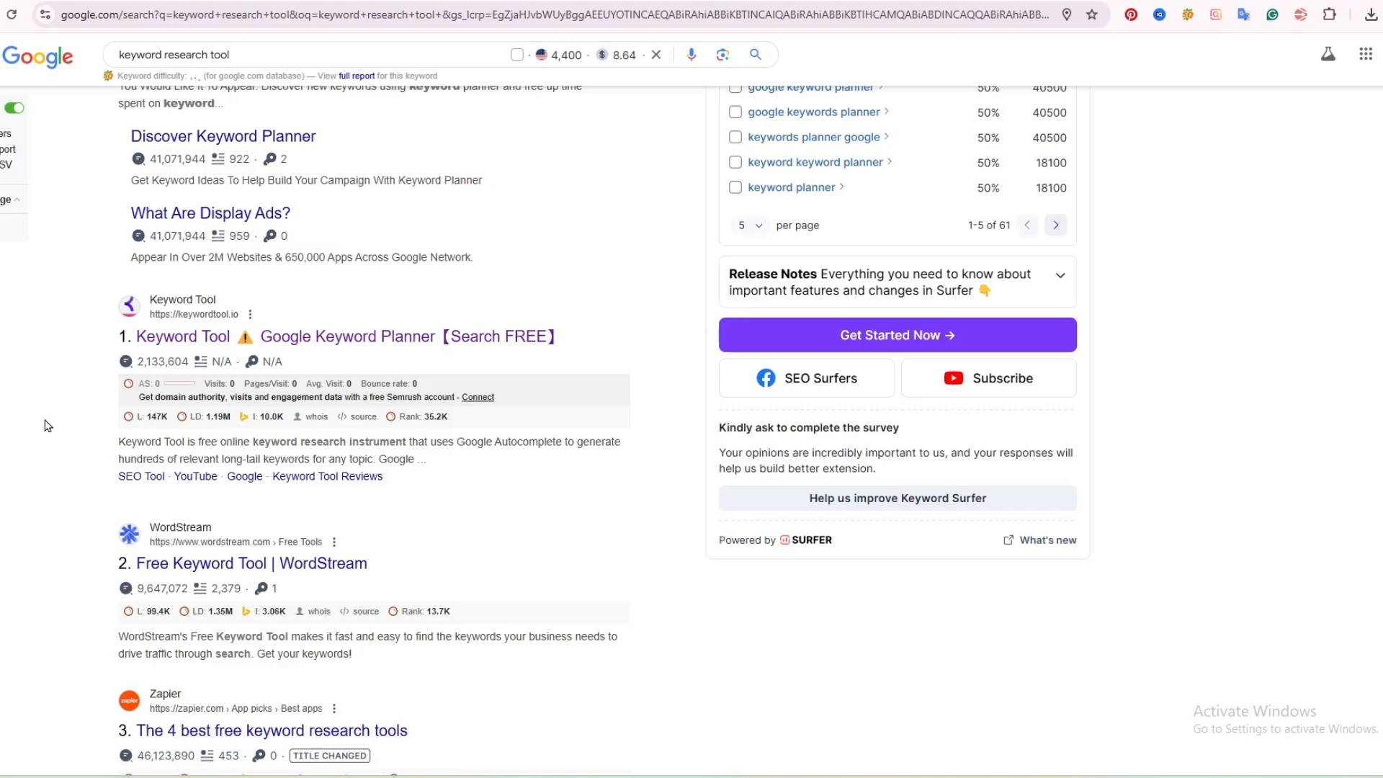
{"action": "scroll", "coordinate": [48, 426], "scroll_direction": "down", "scroll_amount": 3}
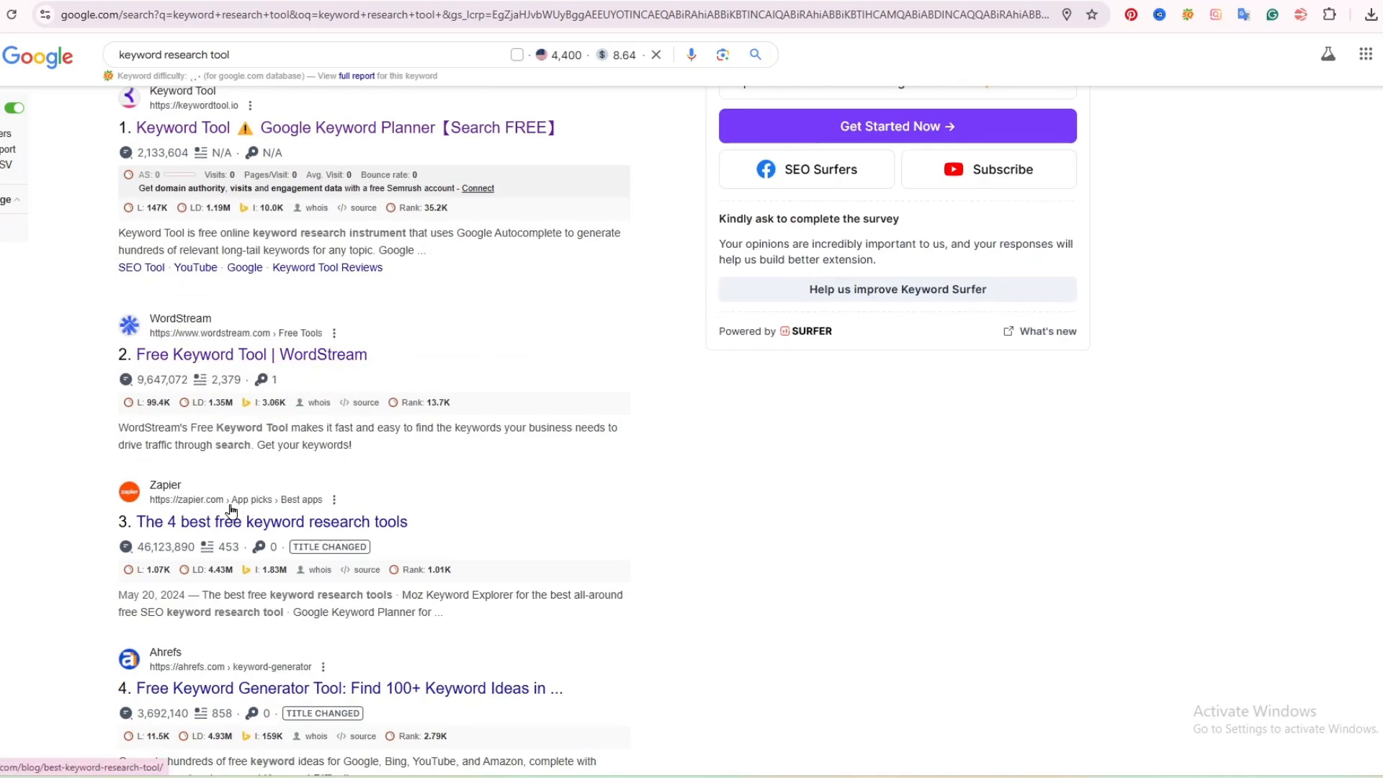
{"action": "scroll", "coordinate": [225, 475], "scroll_direction": "down", "scroll_amount": 3}
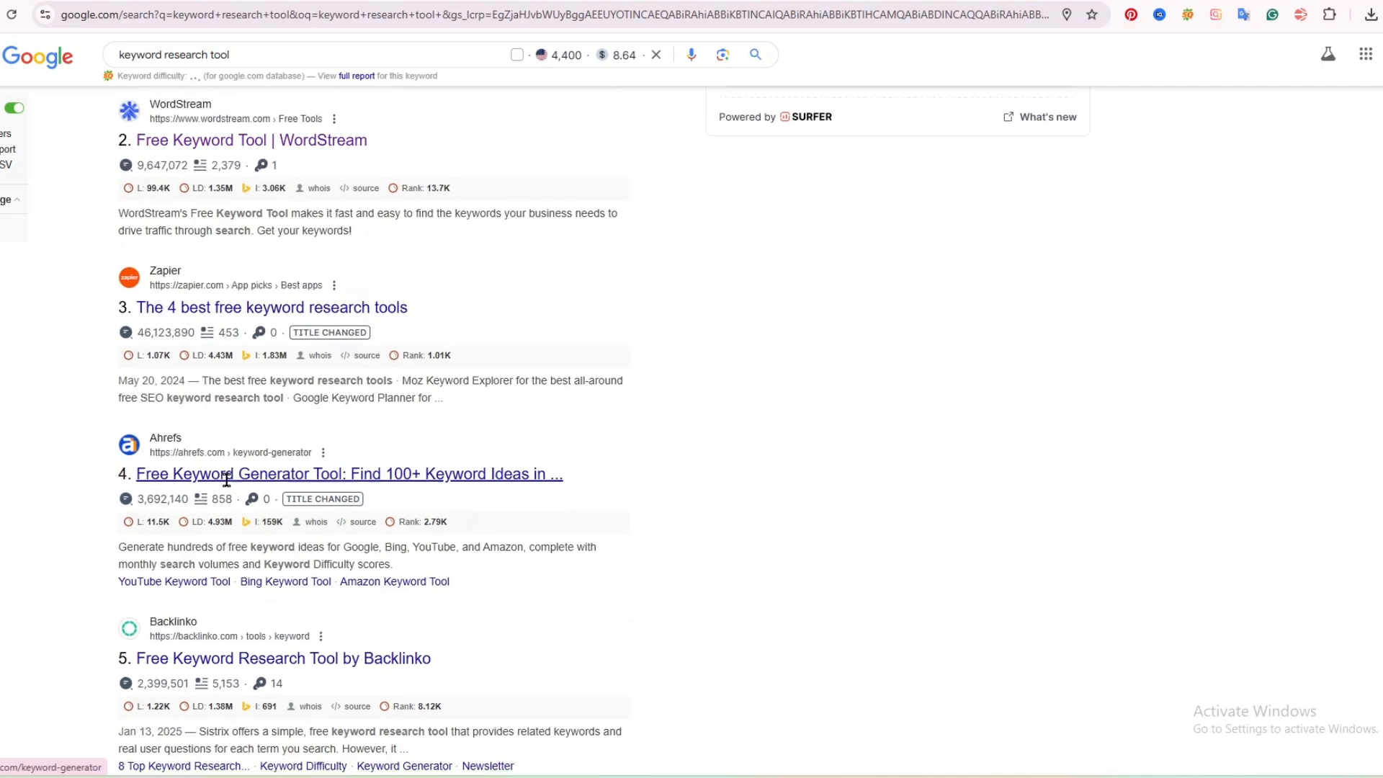
{"action": "scroll", "coordinate": [226, 481], "scroll_direction": "down", "scroll_amount": 3}
{"action": "scroll", "coordinate": [226, 481], "scroll_direction": "down", "scroll_amount": 6}
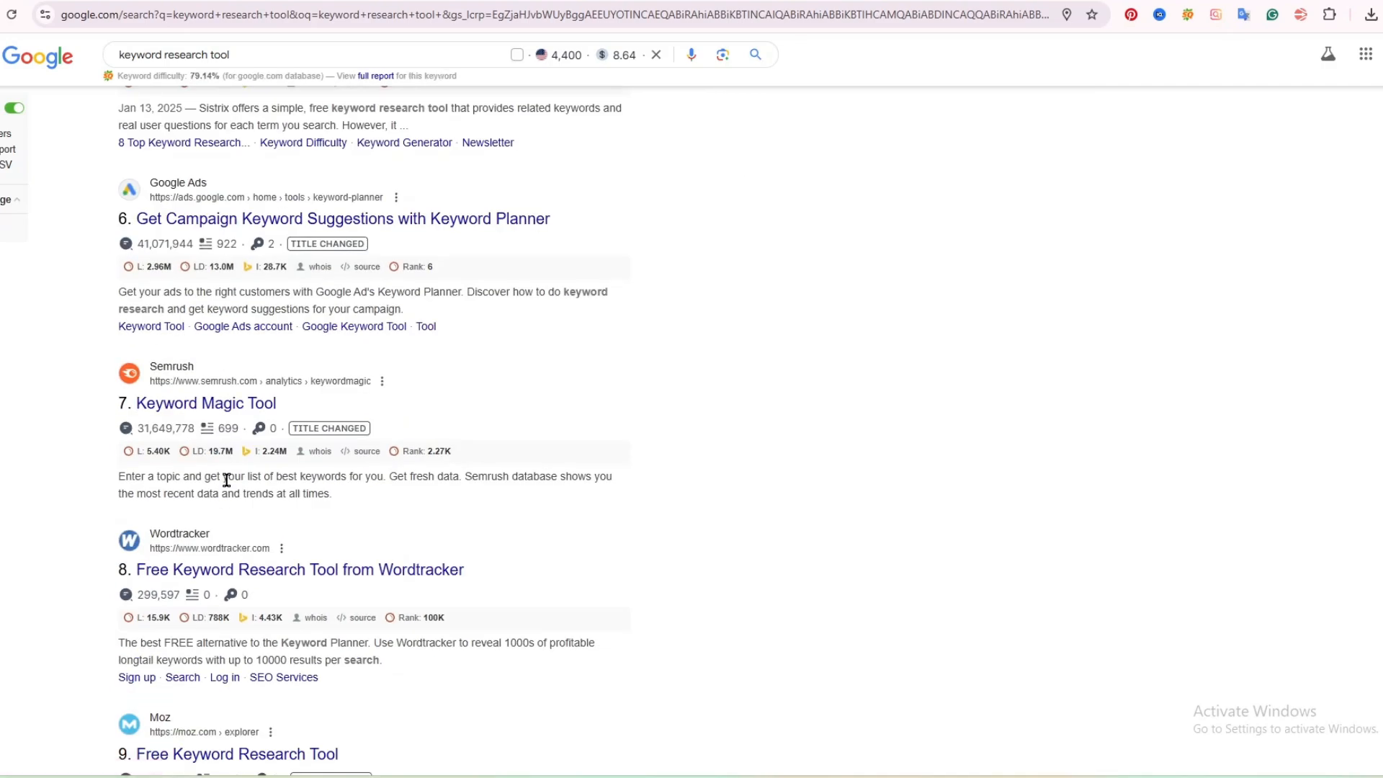
{"action": "scroll", "coordinate": [227, 481], "scroll_direction": "down", "scroll_amount": 2}
{"action": "scroll", "coordinate": [226, 480], "scroll_direction": "down", "scroll_amount": 1}
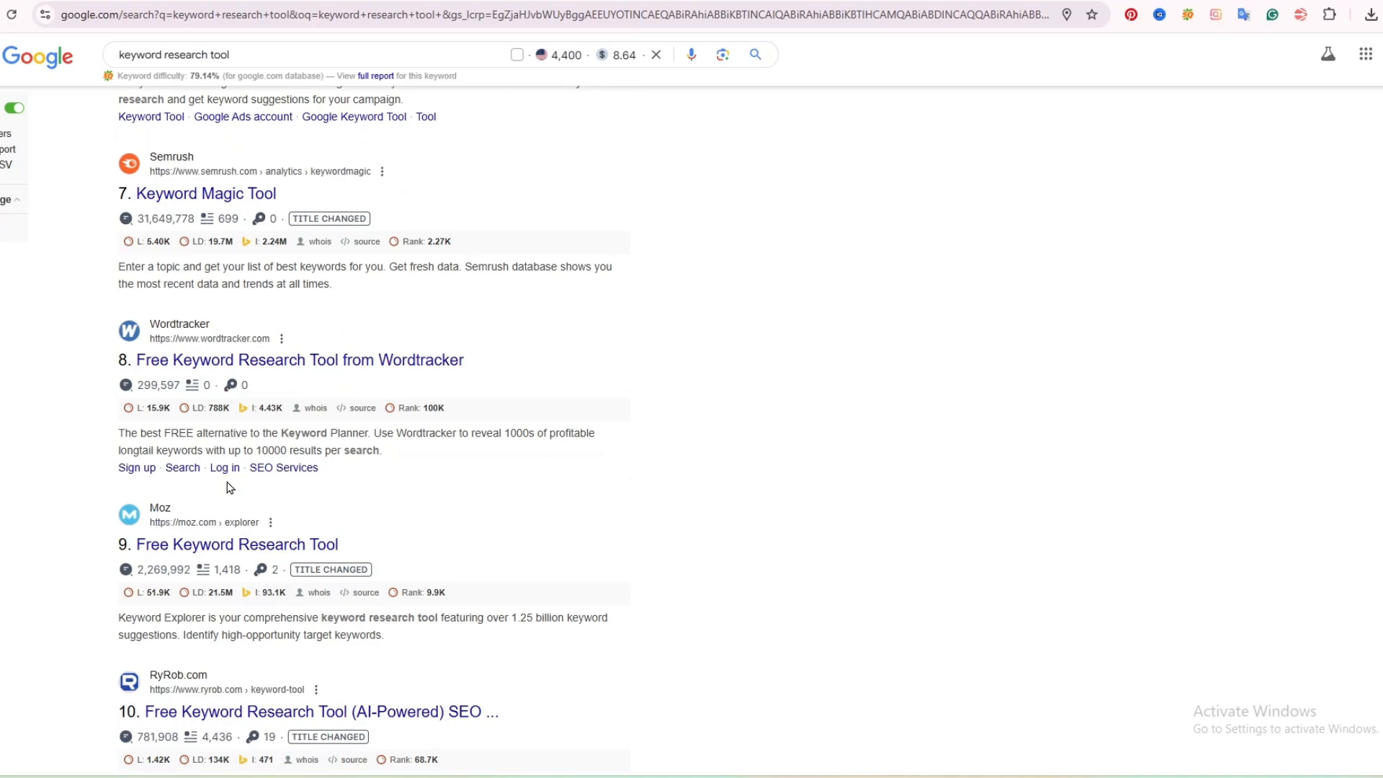
{"action": "scroll", "coordinate": [228, 487], "scroll_direction": "down", "scroll_amount": 3}
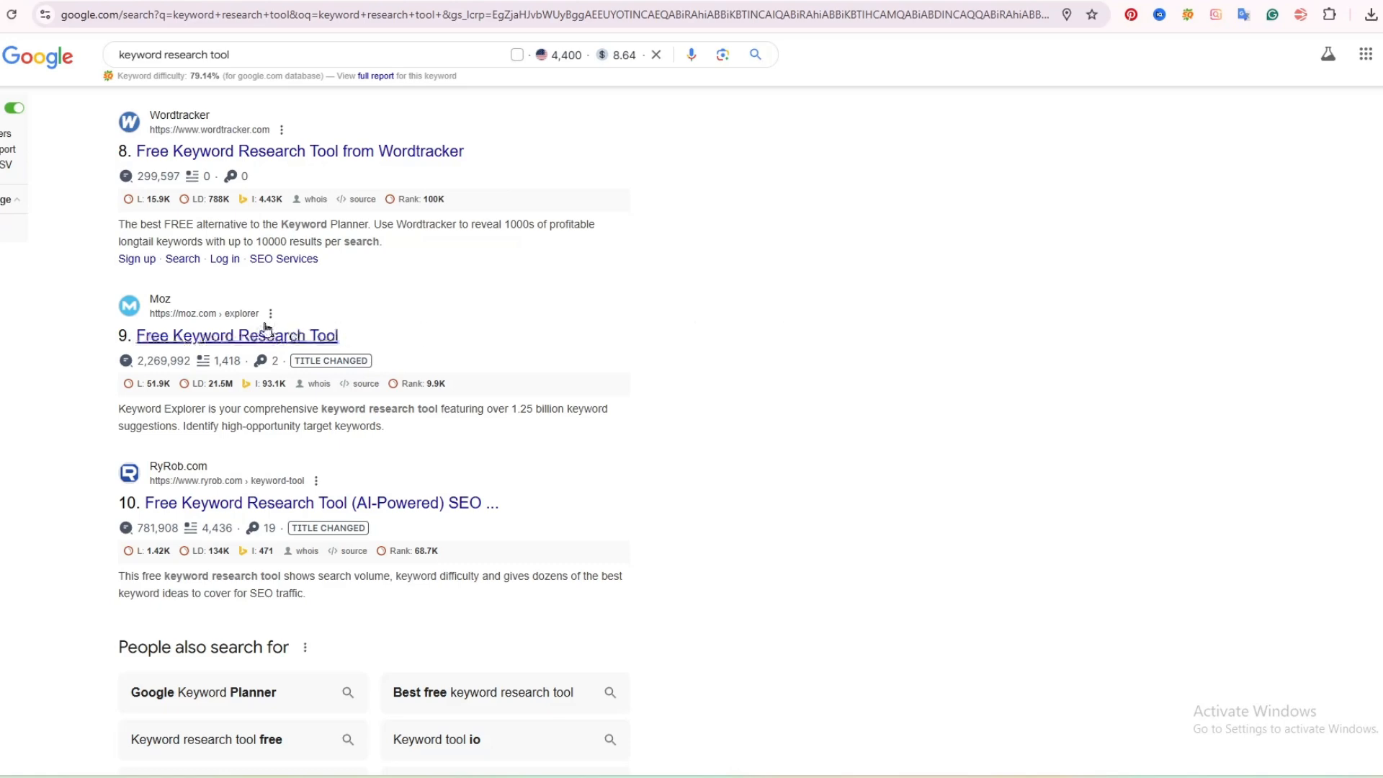
{"action": "scroll", "coordinate": [758, 400], "scroll_direction": "down", "scroll_amount": 4}
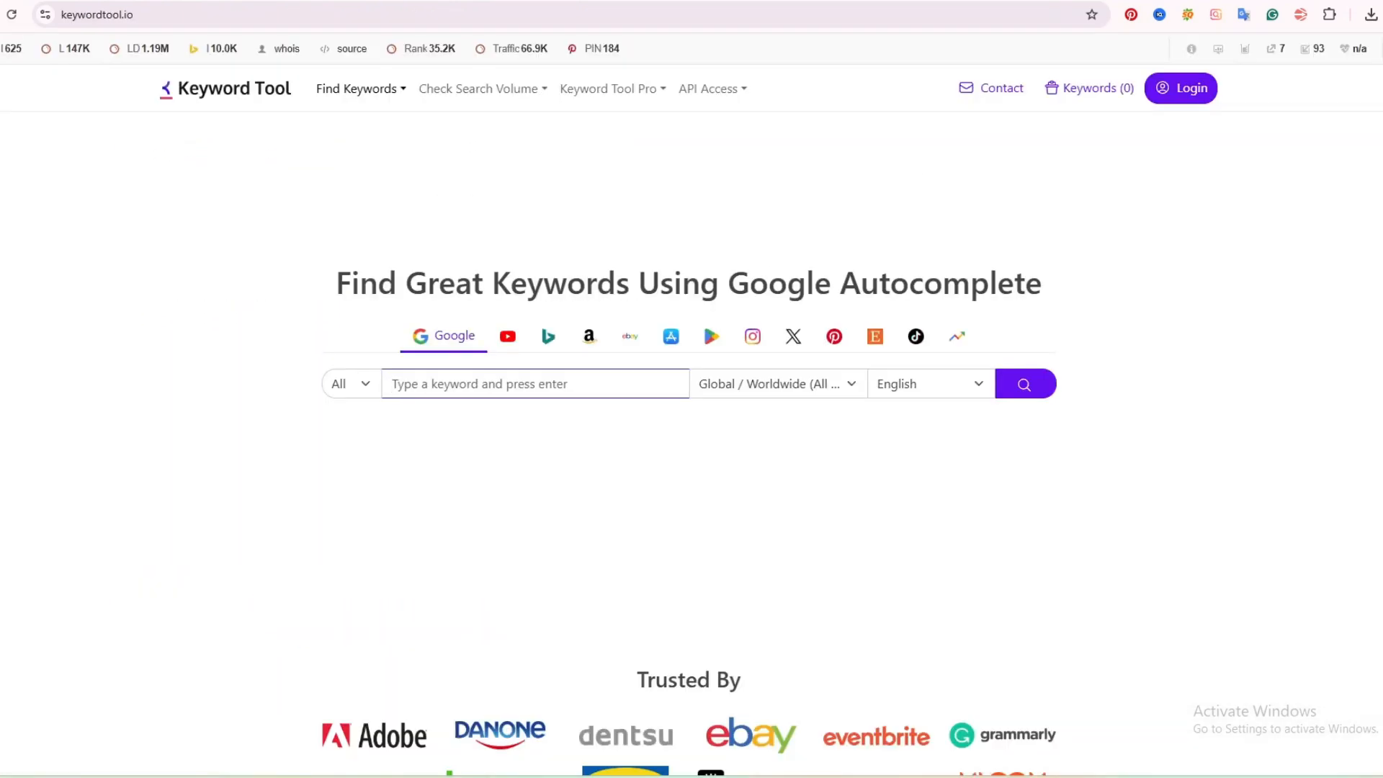
Copy the name "keywordtool" from the web address of the keywordtool.io site
{"action": "left_click", "coordinate": [808, 387]}
{"action": "left_click", "coordinate": [431, 472]}
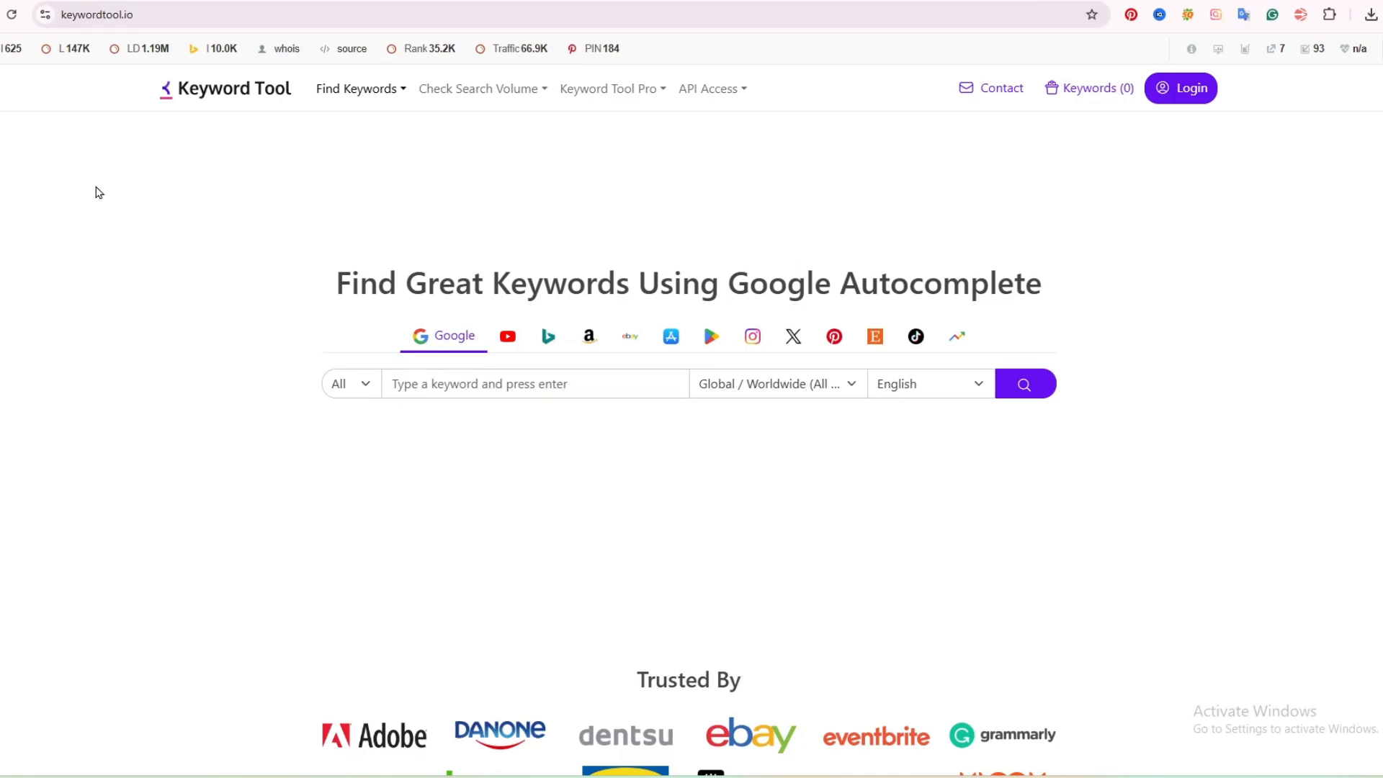
{"action": "double_click", "coordinate": [80, 12]}
{"action": "right_click", "coordinate": [117, 16]}
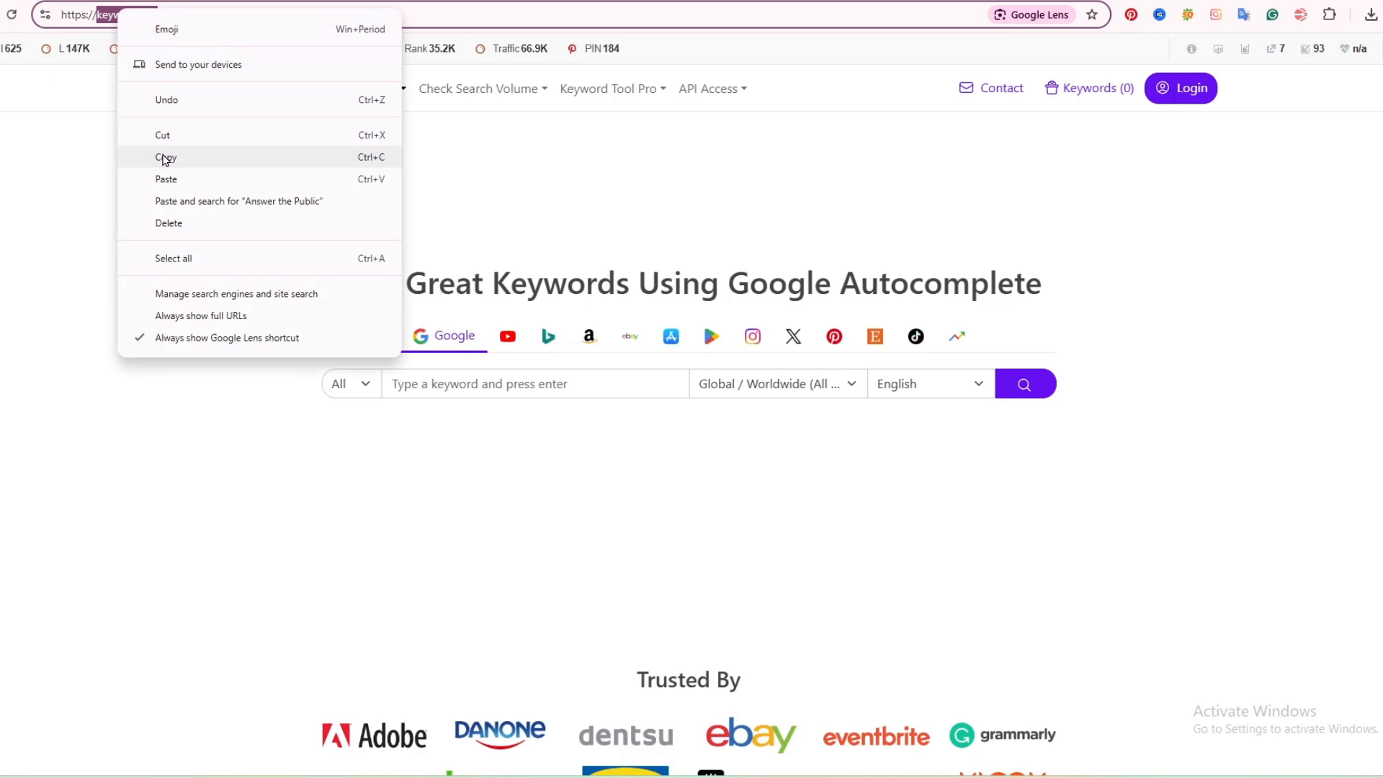
{"action": "left_click", "coordinate": [153, 157]}
Switch back to the post editor and paste "keywordtool" into the second cell of the table's third row
{"action": "key", "text": "ctrl+Tab"}
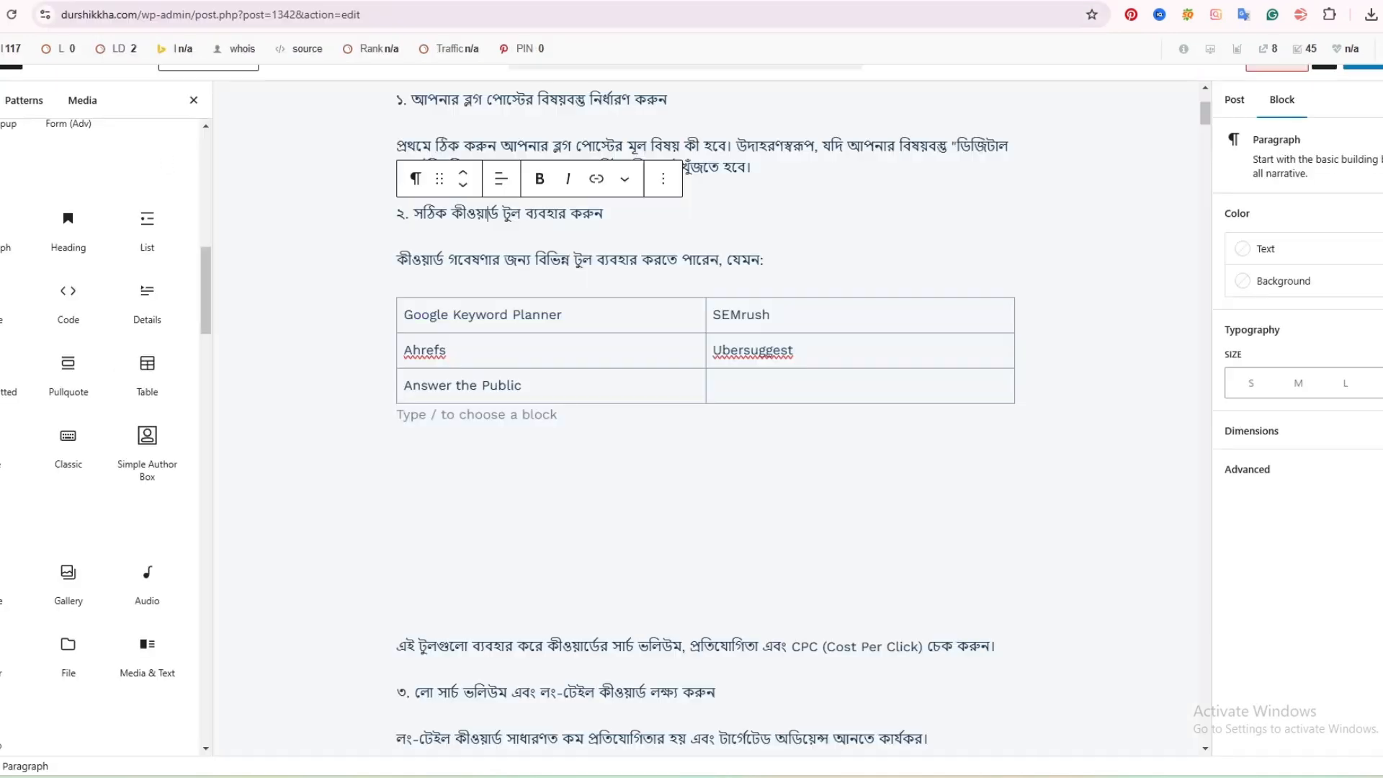
{"action": "left_click", "coordinate": [749, 382]}
{"action": "right_click", "coordinate": [748, 385]}
{"action": "left_click", "coordinate": [792, 583]}
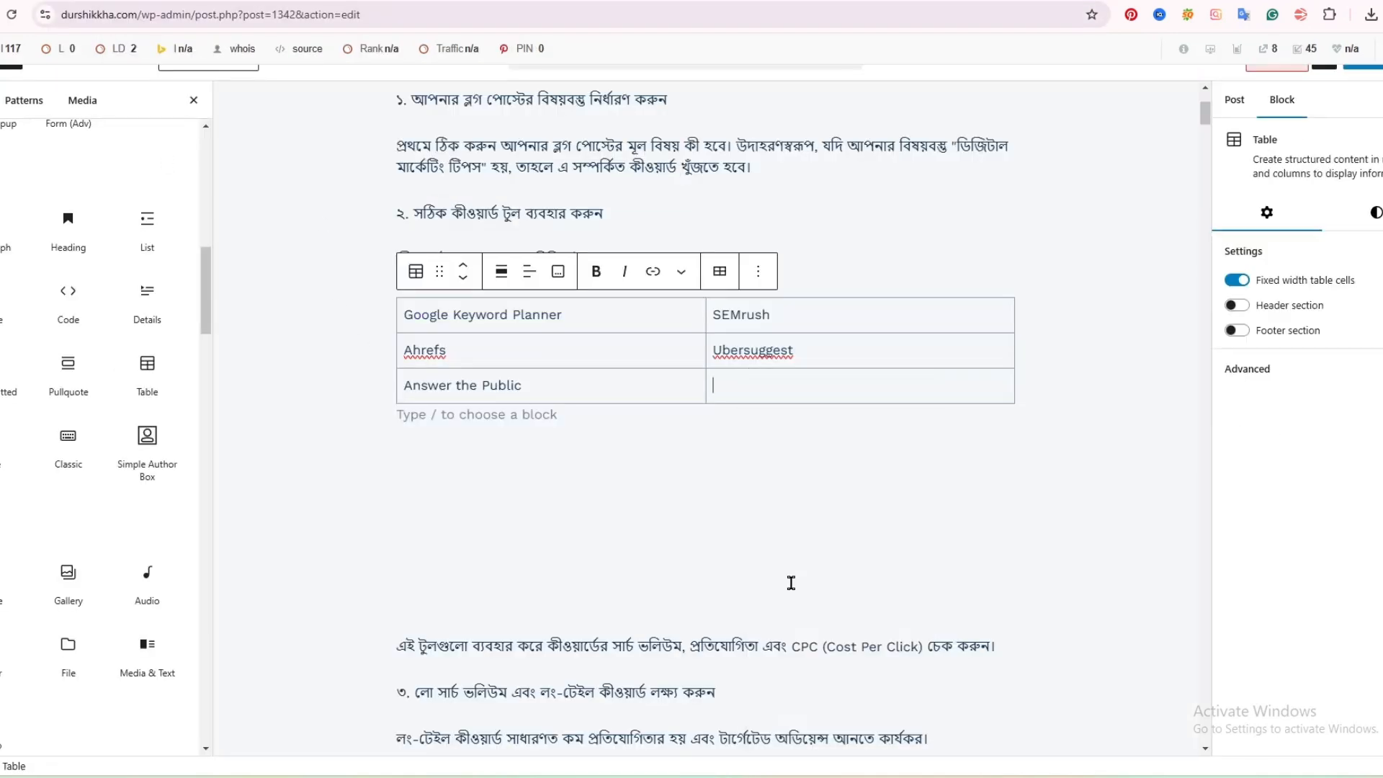
{"action": "left_click", "coordinate": [1081, 217]}
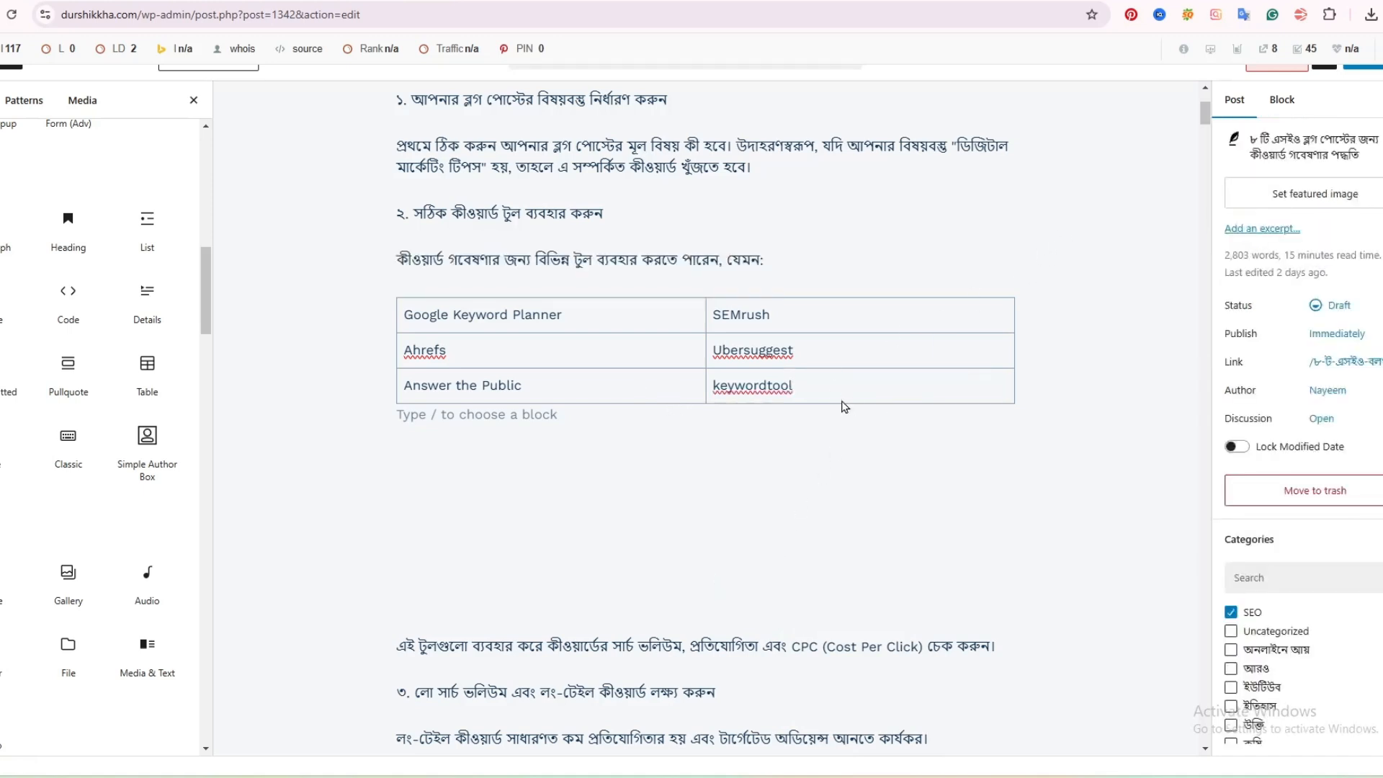
Centre-align the text in the second column of the keyword tools table
{"action": "left_click_drag", "start_coordinate": [518, 337], "coordinate": [404, 312]}
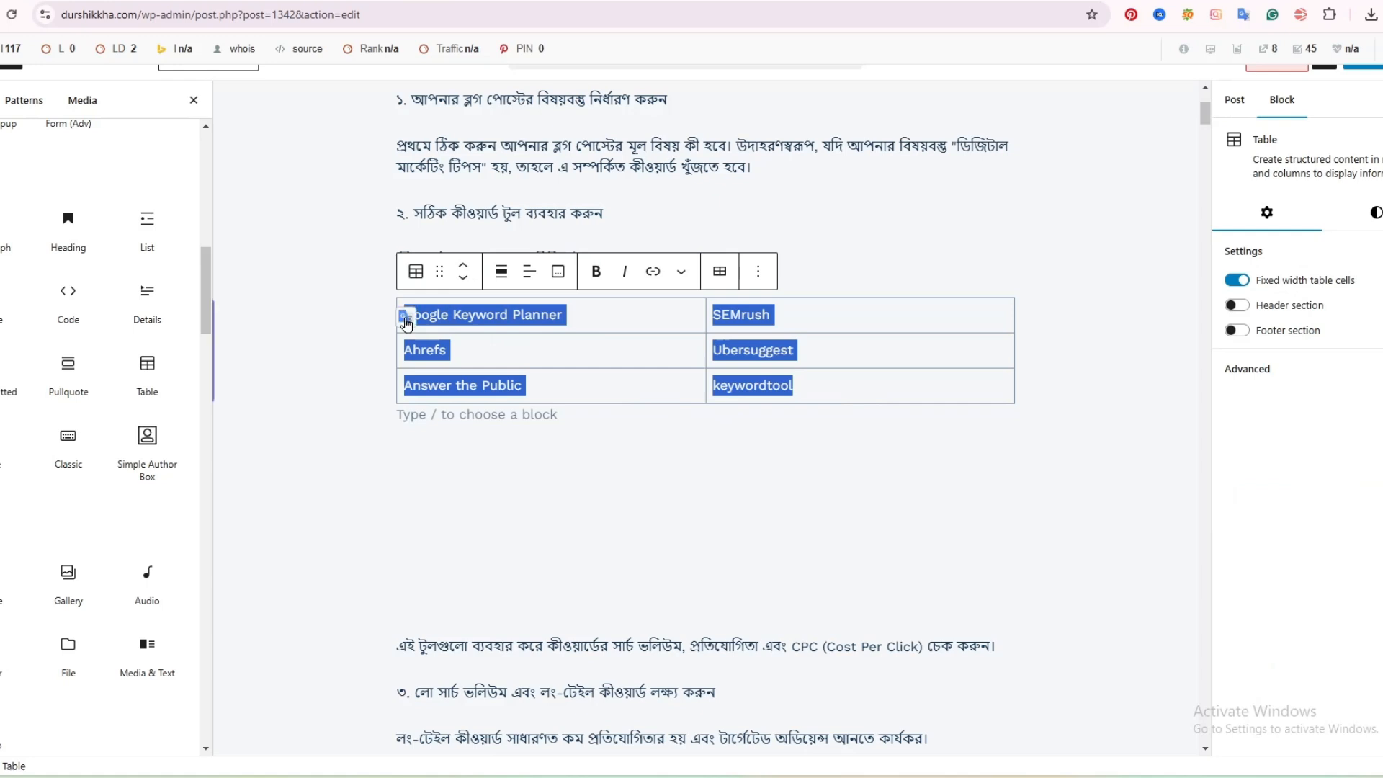
{"action": "left_click", "coordinate": [530, 271]}
{"action": "left_click", "coordinate": [566, 328]}
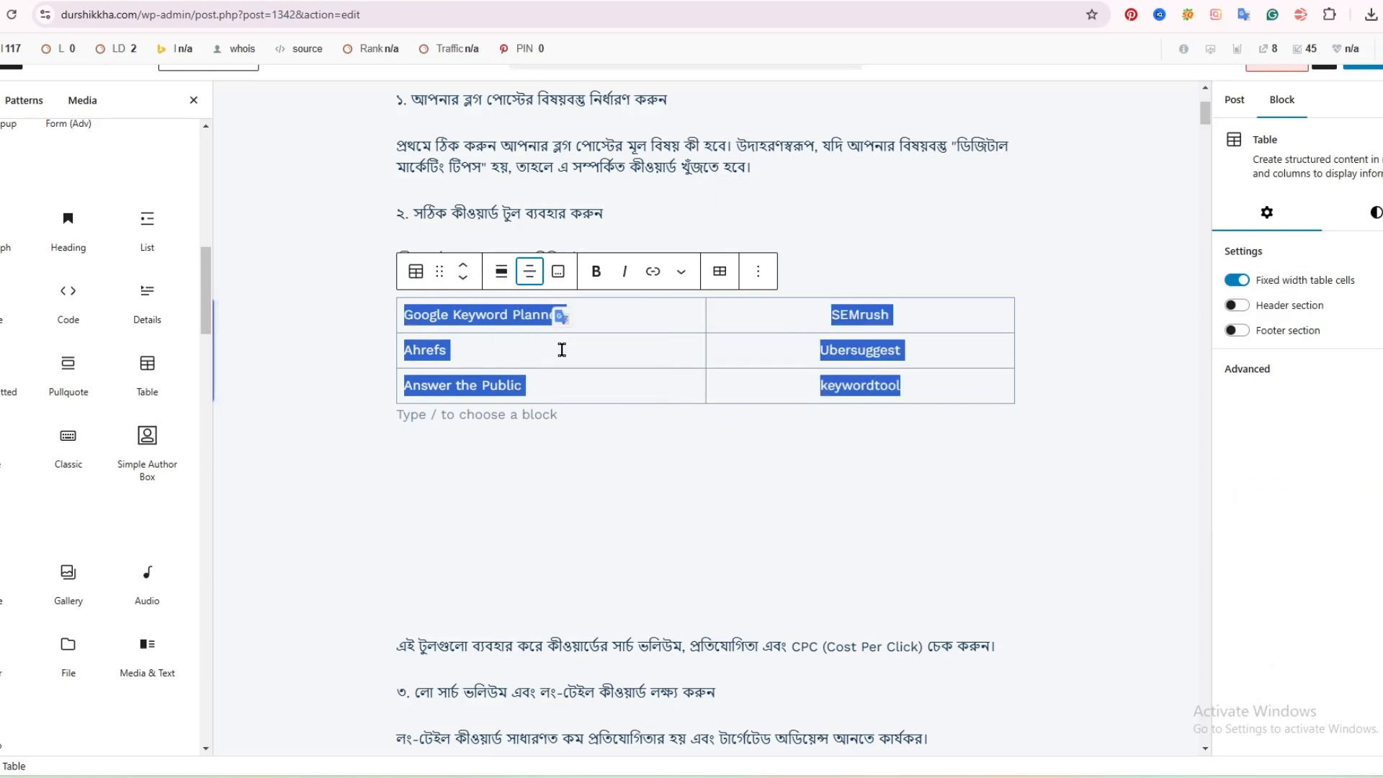
{"action": "left_click", "coordinate": [1139, 171]}
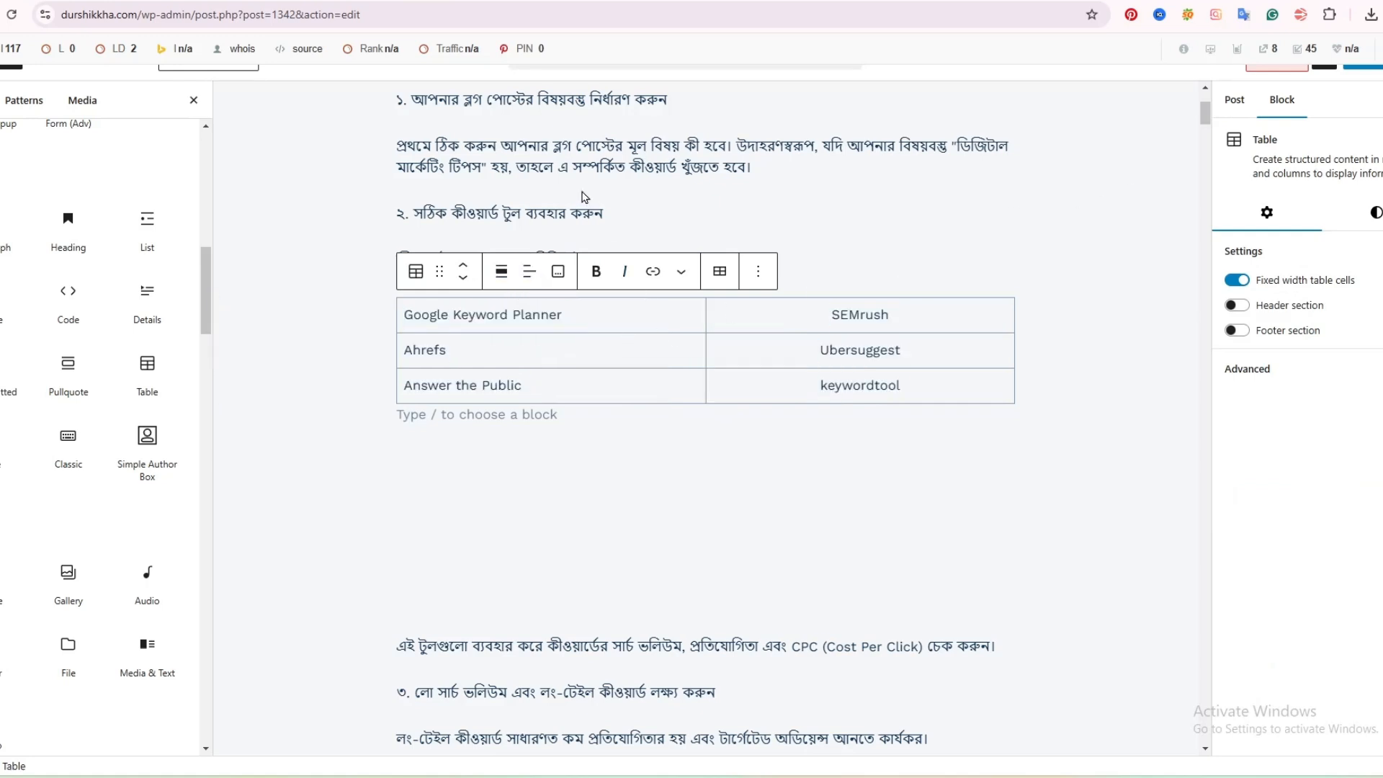
{"action": "left_click", "coordinate": [571, 173]}
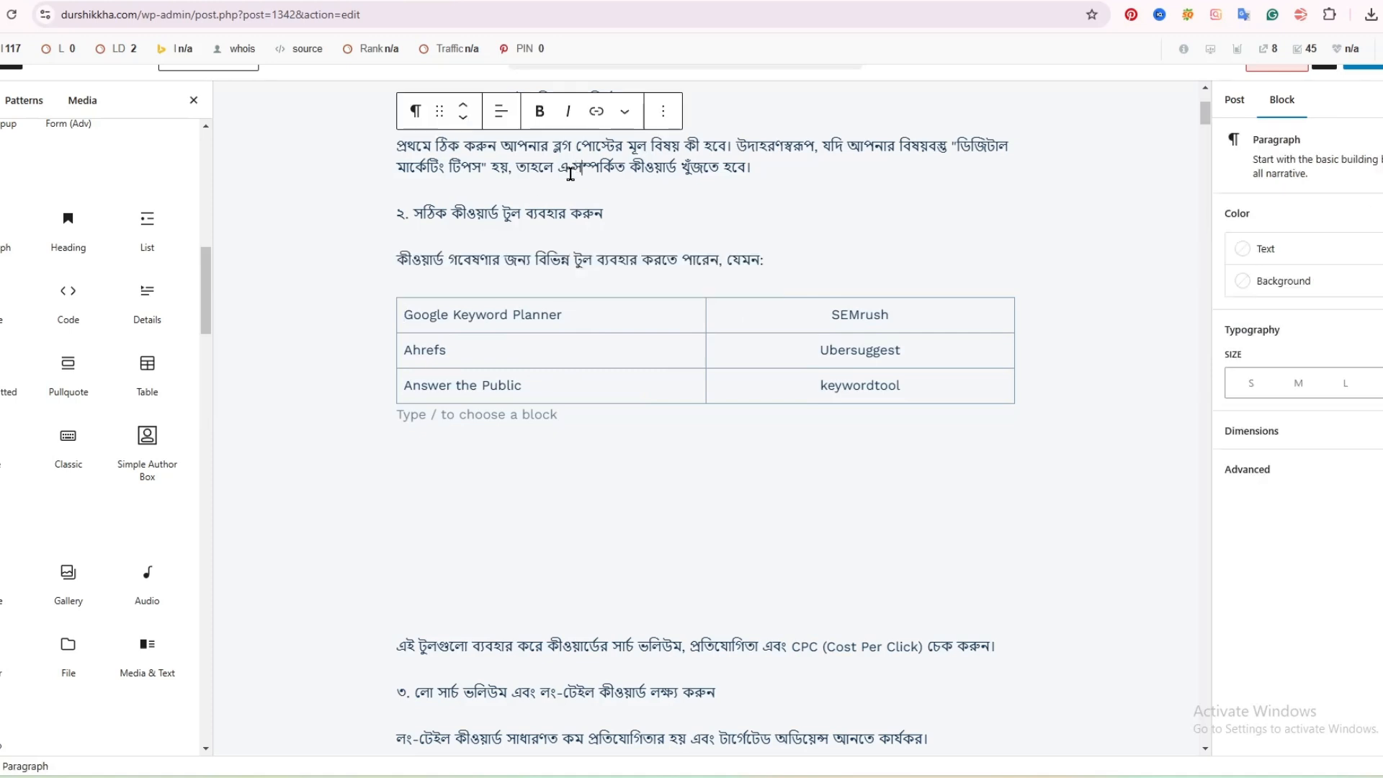
{"action": "left_click", "coordinate": [282, 325]}
{"action": "left_click", "coordinate": [544, 408]}
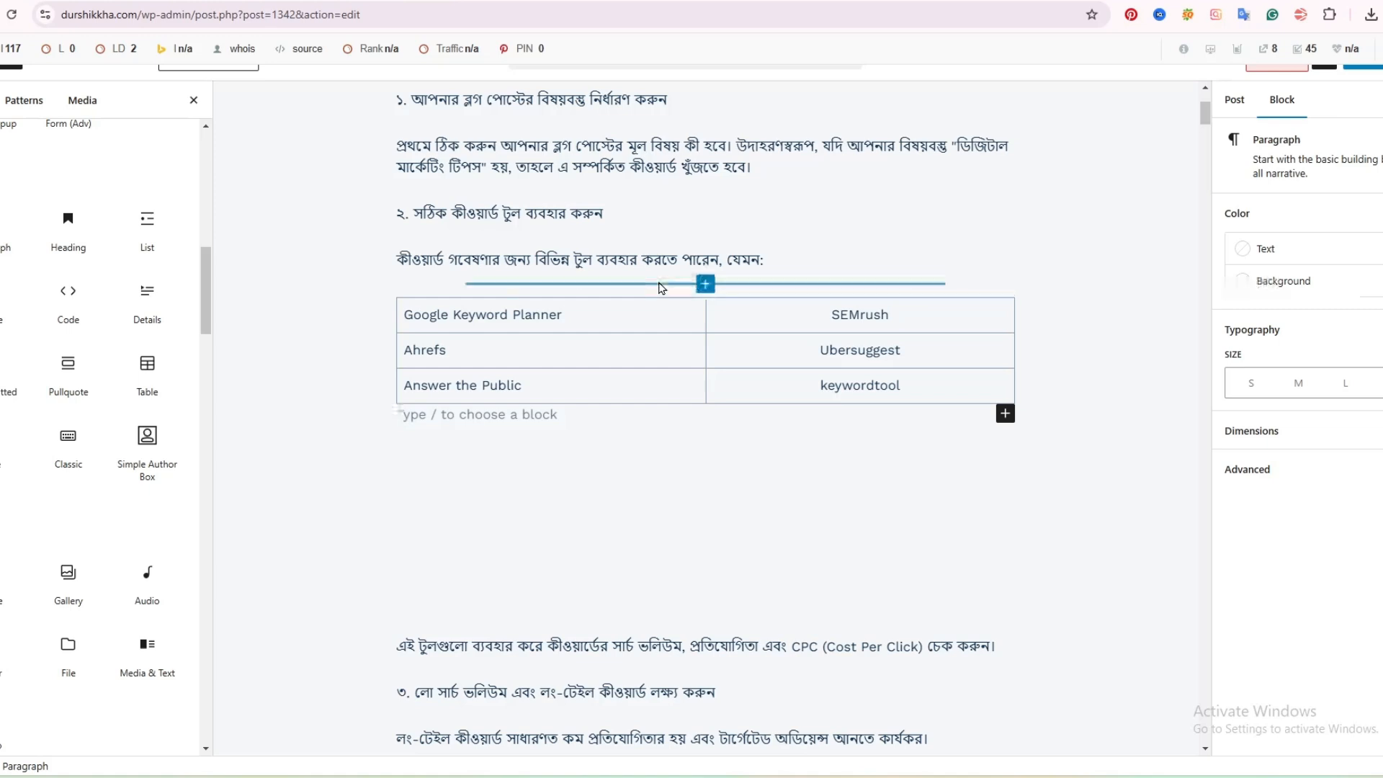
{"action": "left_click", "coordinate": [321, 348]}
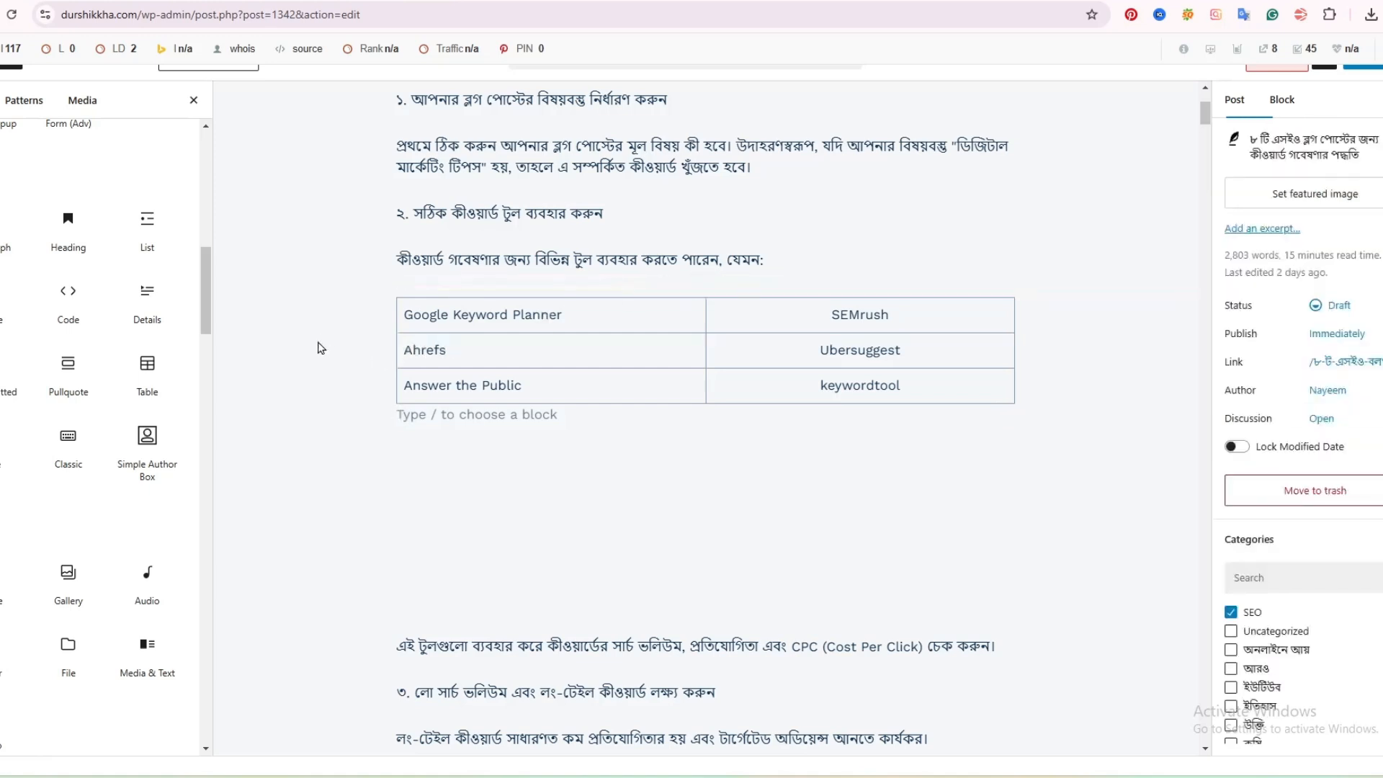
{"action": "left_click", "coordinate": [643, 214]}
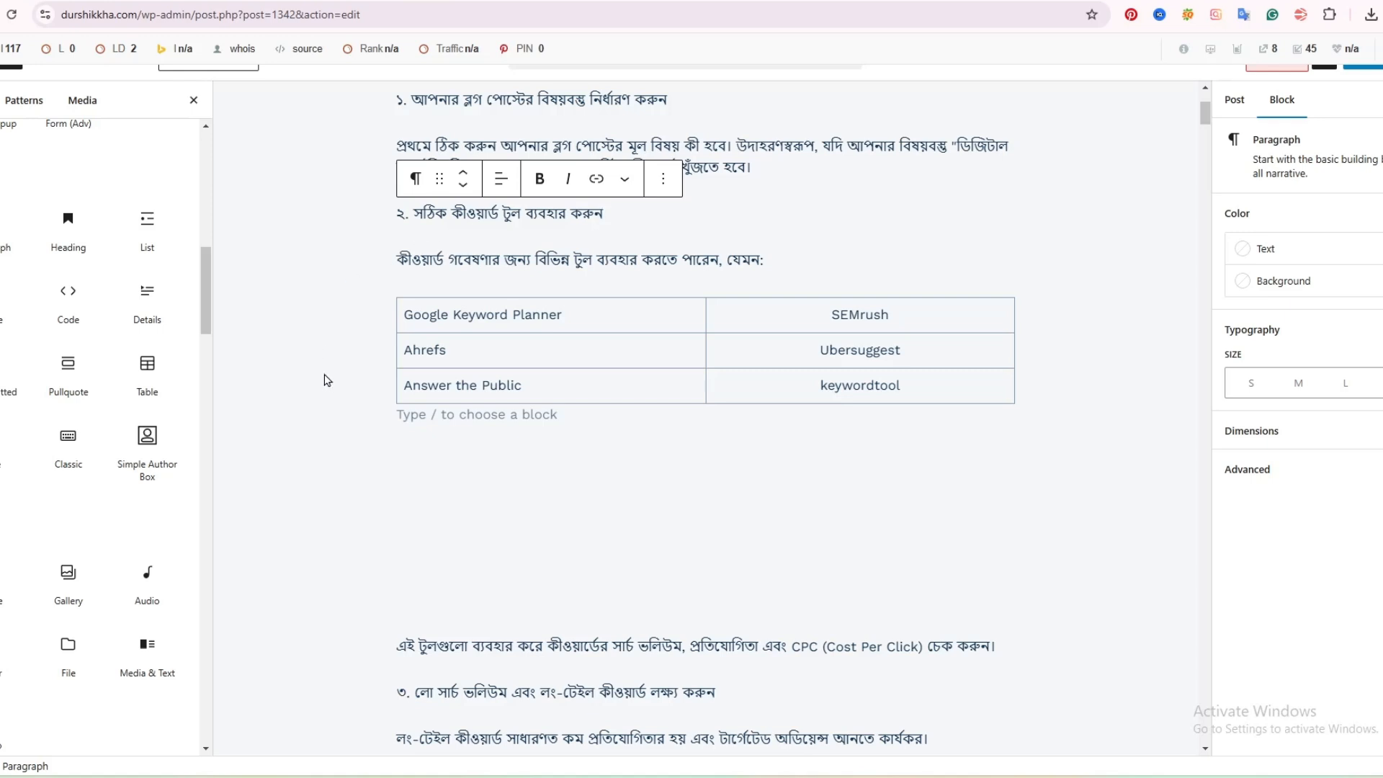
Remove the surplus empty paragraphs between the keyword tools table and the paragraph that follows it
{"action": "scroll", "coordinate": [368, 409], "scroll_direction": "down", "scroll_amount": 3}
{"action": "left_click", "coordinate": [425, 373]}
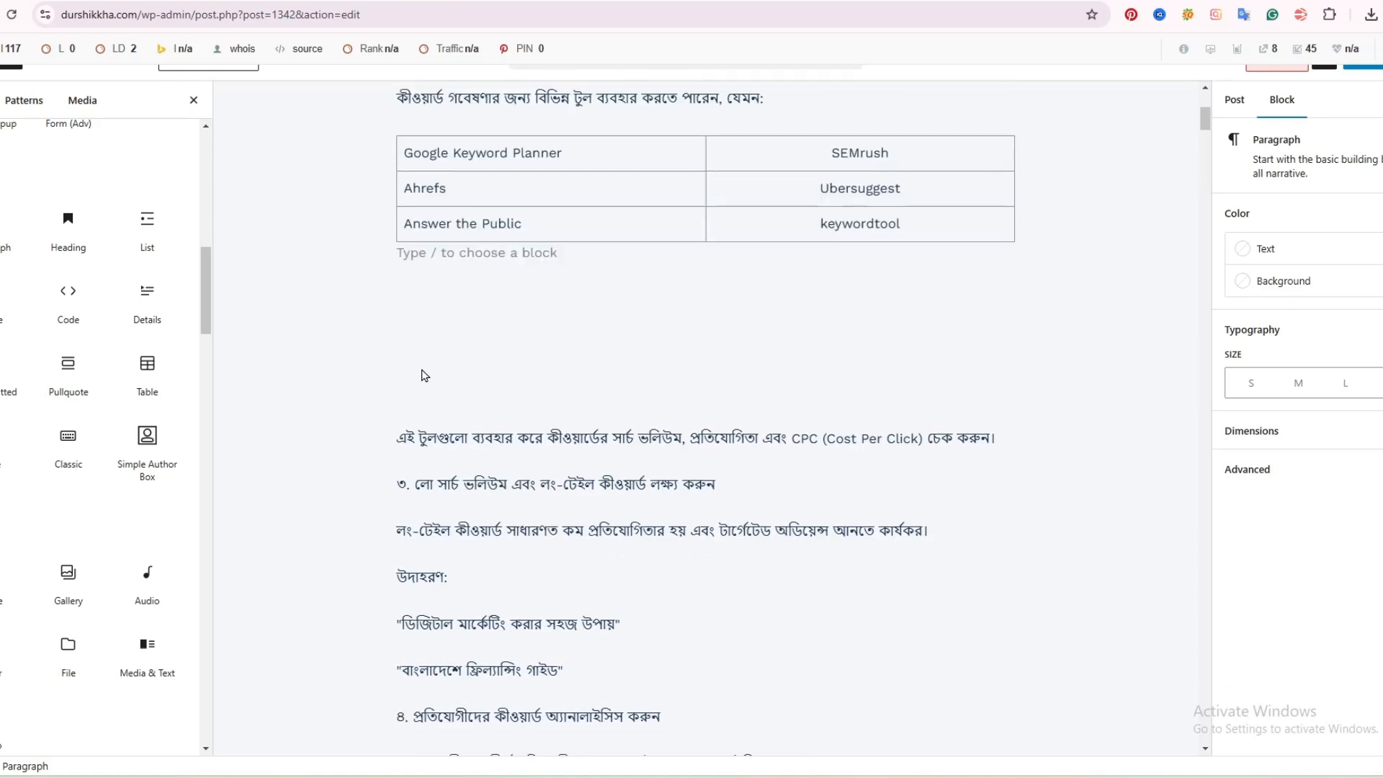
{"action": "left_click", "coordinate": [426, 393]}
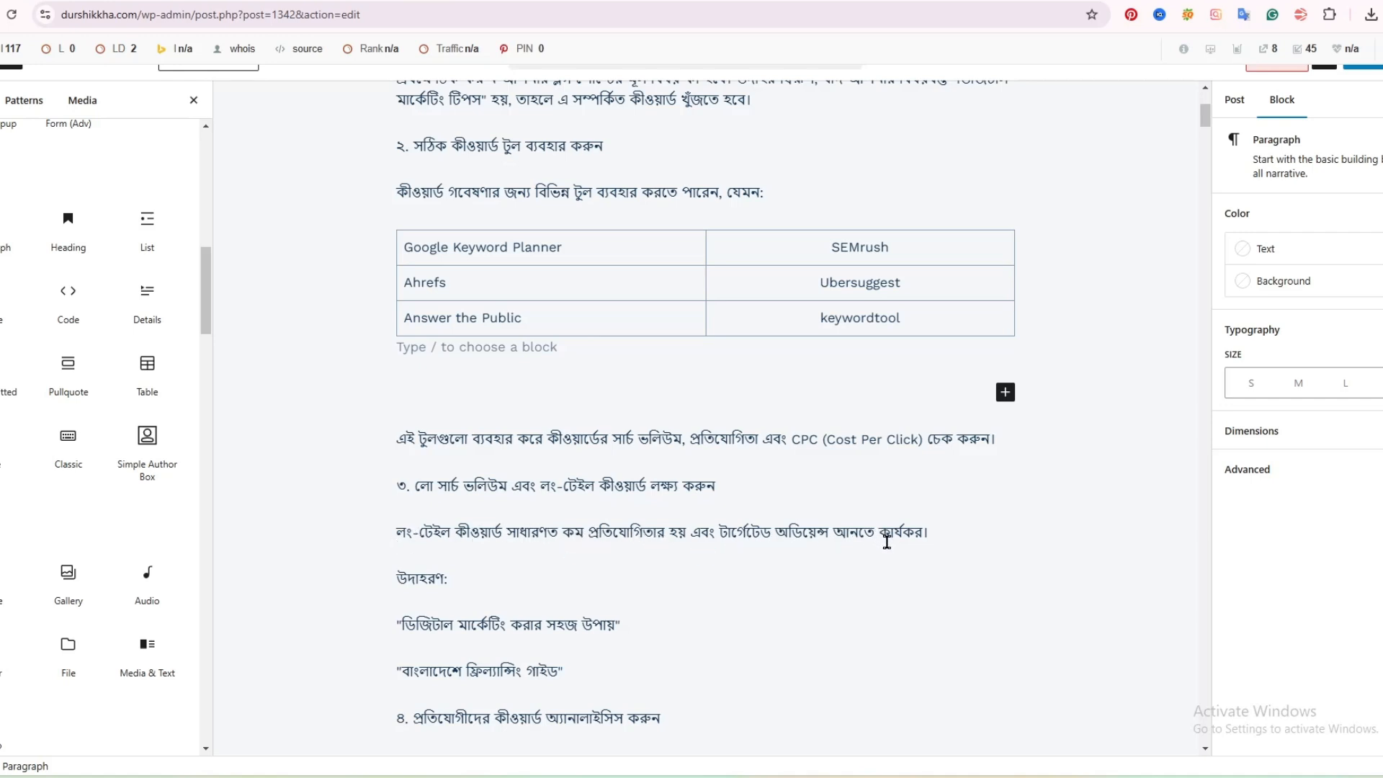
Review section ৩ on low search volume and long-tail keywords, including its two example lines
{"action": "scroll", "coordinate": [978, 565], "scroll_direction": "down", "scroll_amount": 3}
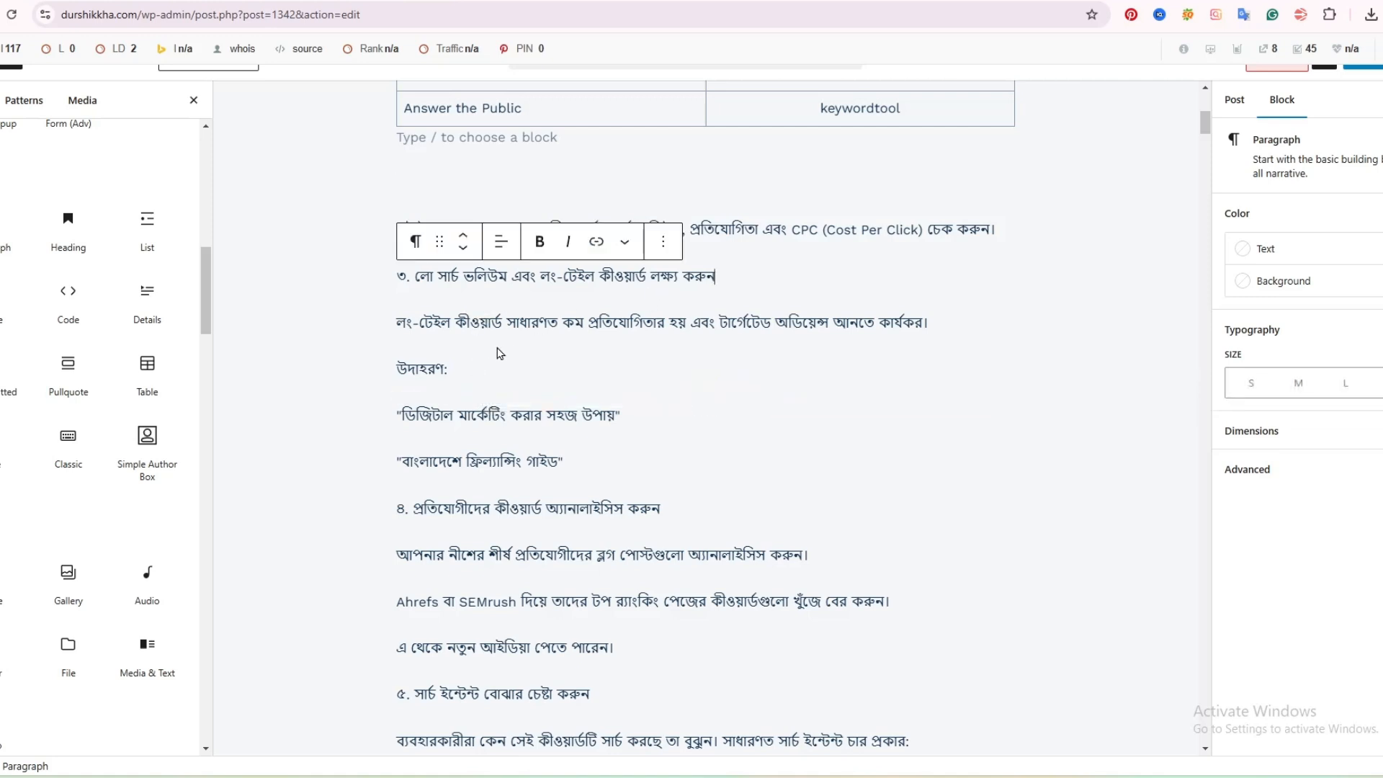
{"action": "left_click", "coordinate": [401, 332]}
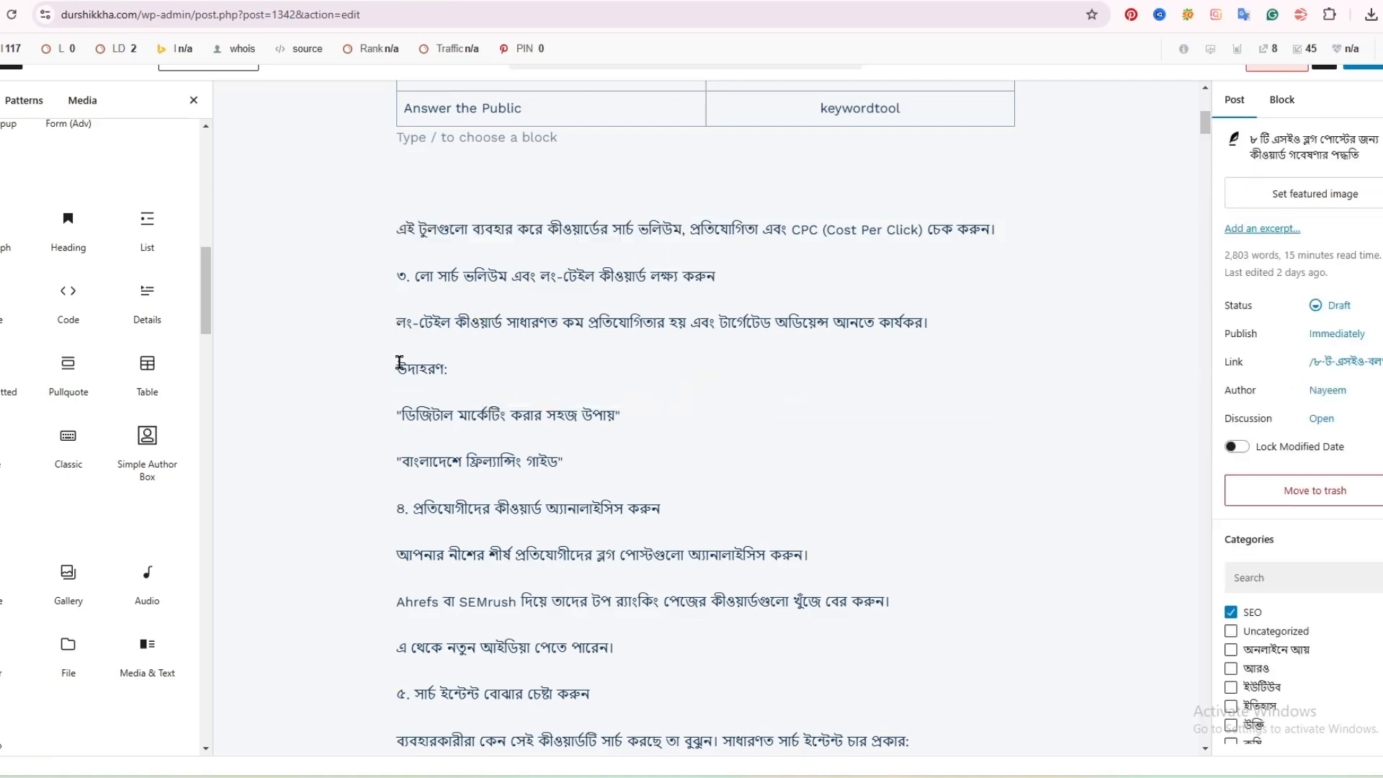
{"action": "left_click", "coordinate": [400, 364]}
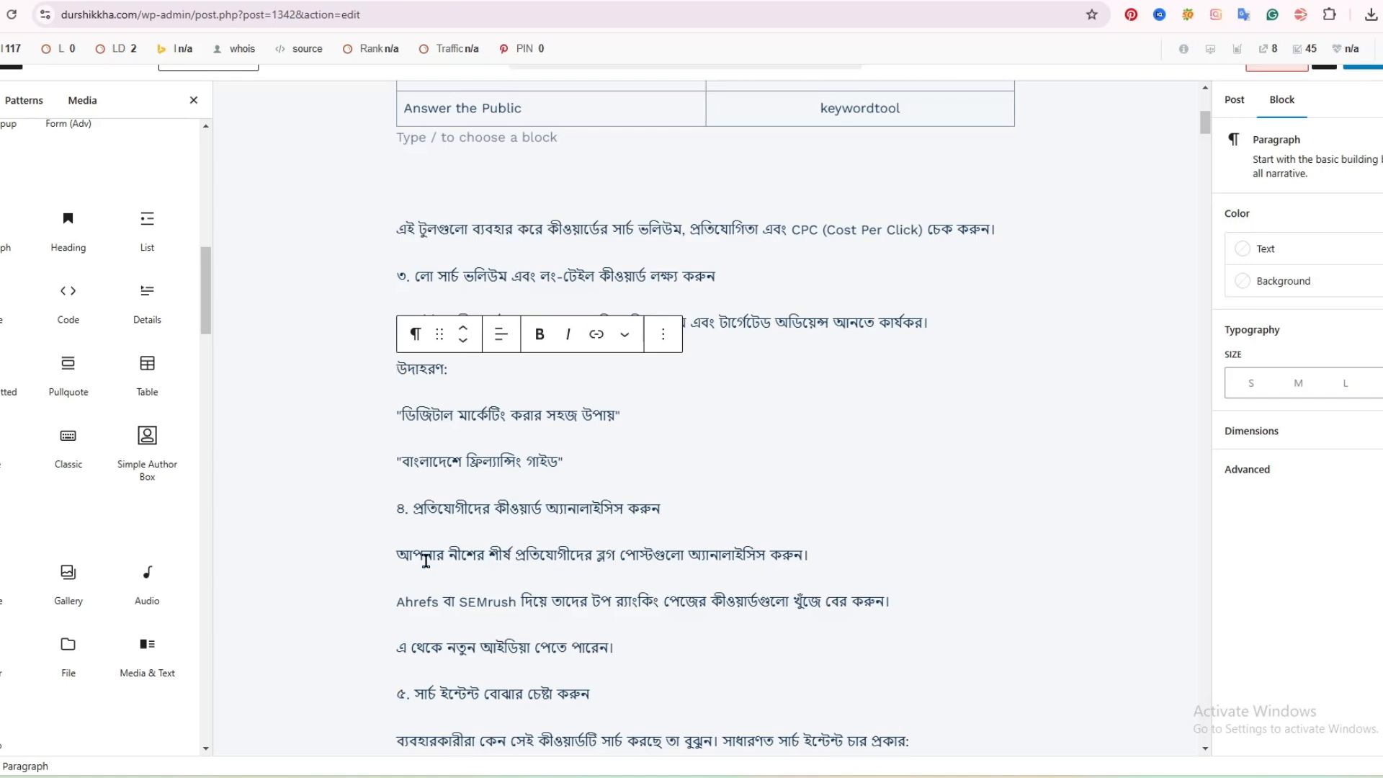
{"action": "left_click", "coordinate": [322, 425]}
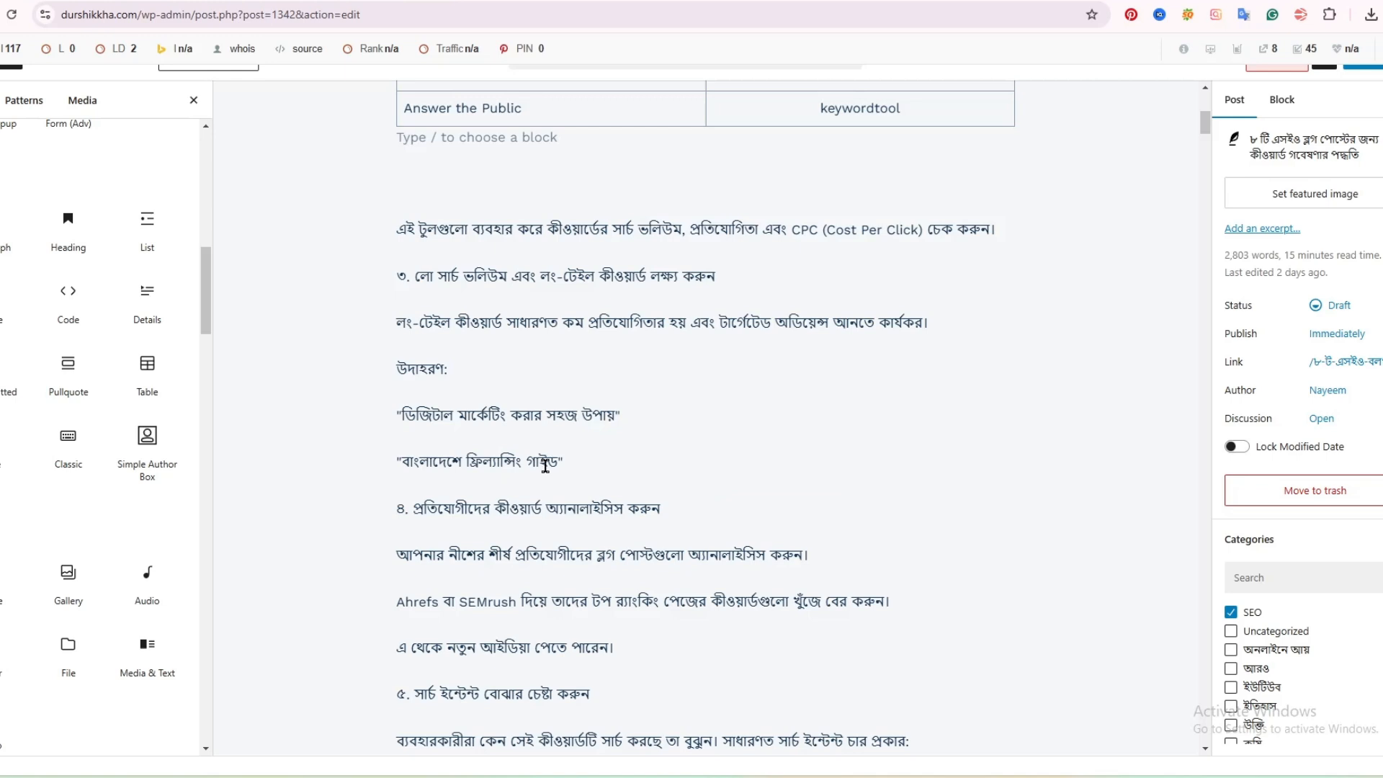
{"action": "left_click", "coordinate": [400, 415]}
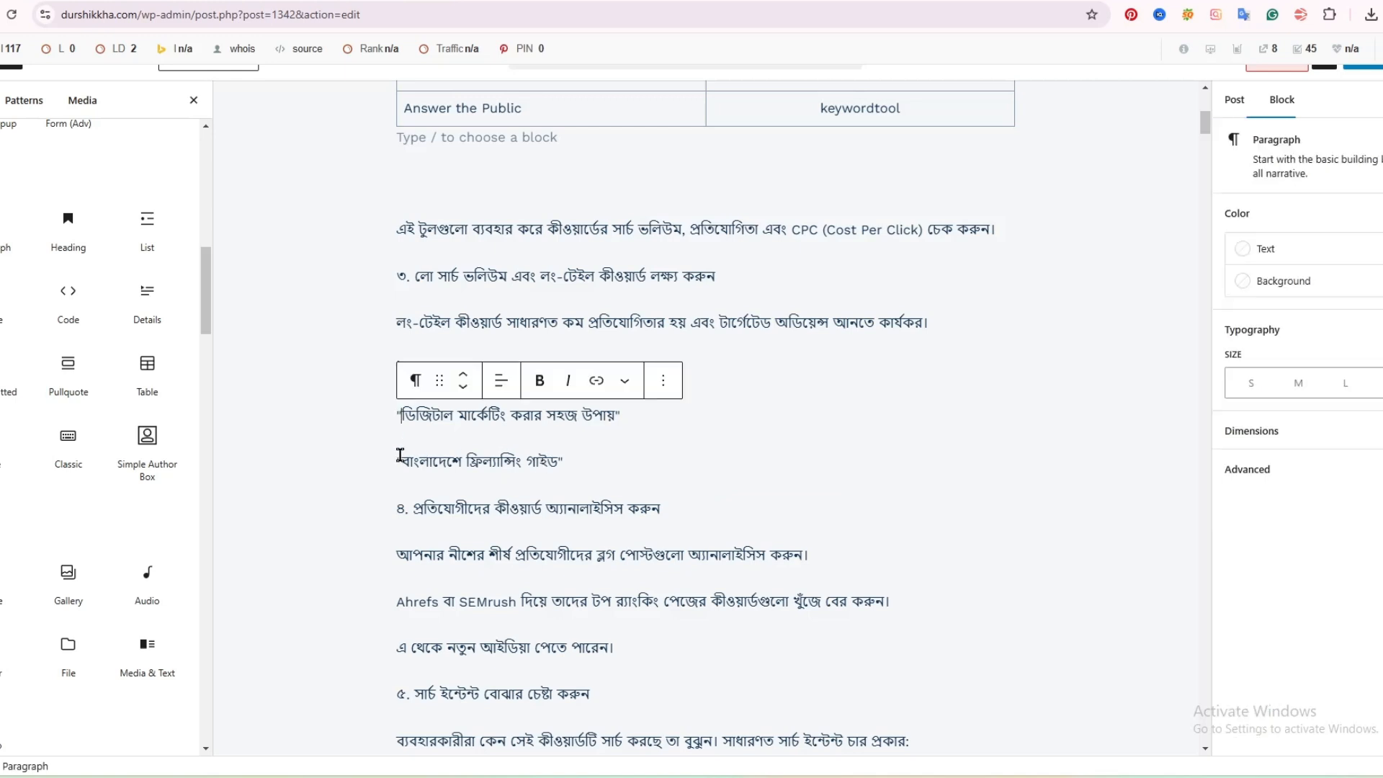
{"action": "left_click", "coordinate": [322, 379]}
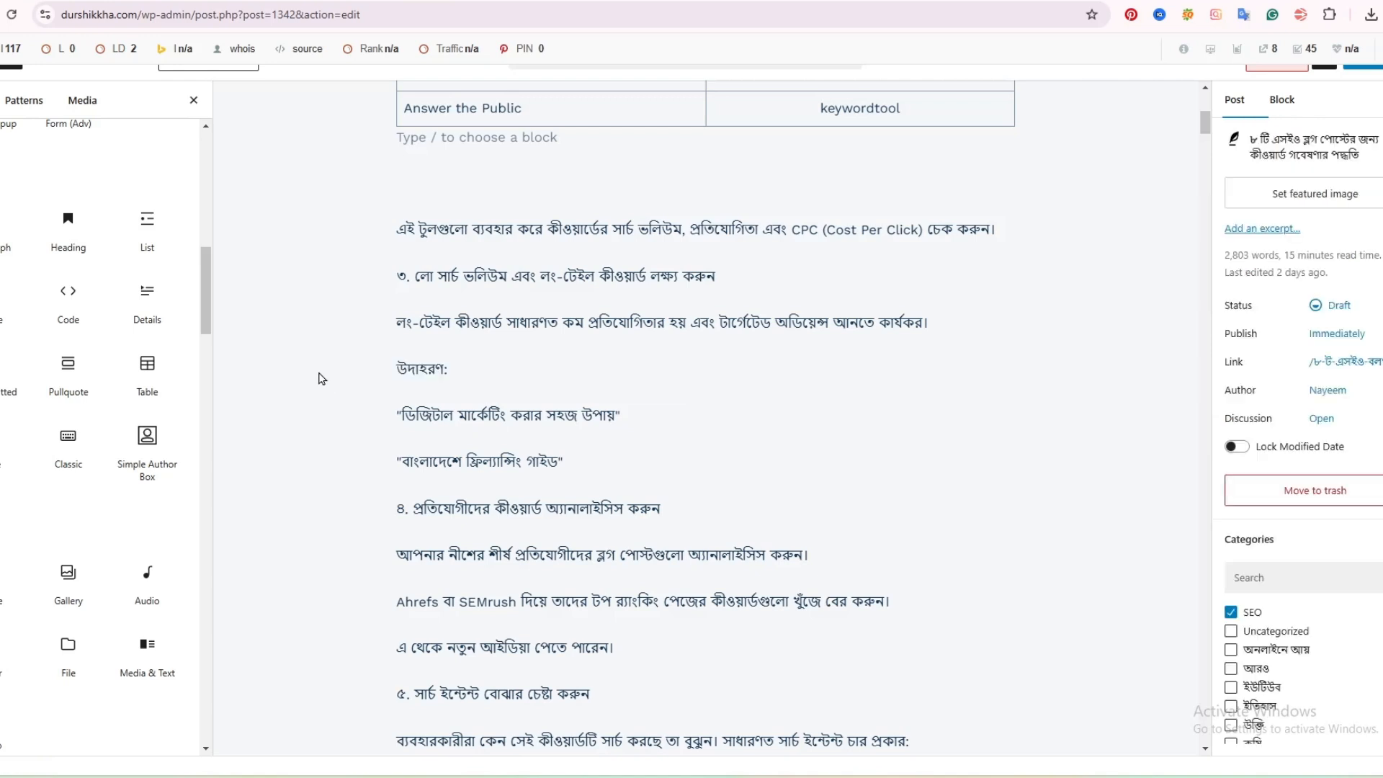
{"action": "left_click", "coordinate": [480, 369]}
{"action": "left_click", "coordinate": [284, 441]}
{"action": "left_click", "coordinate": [646, 418]}
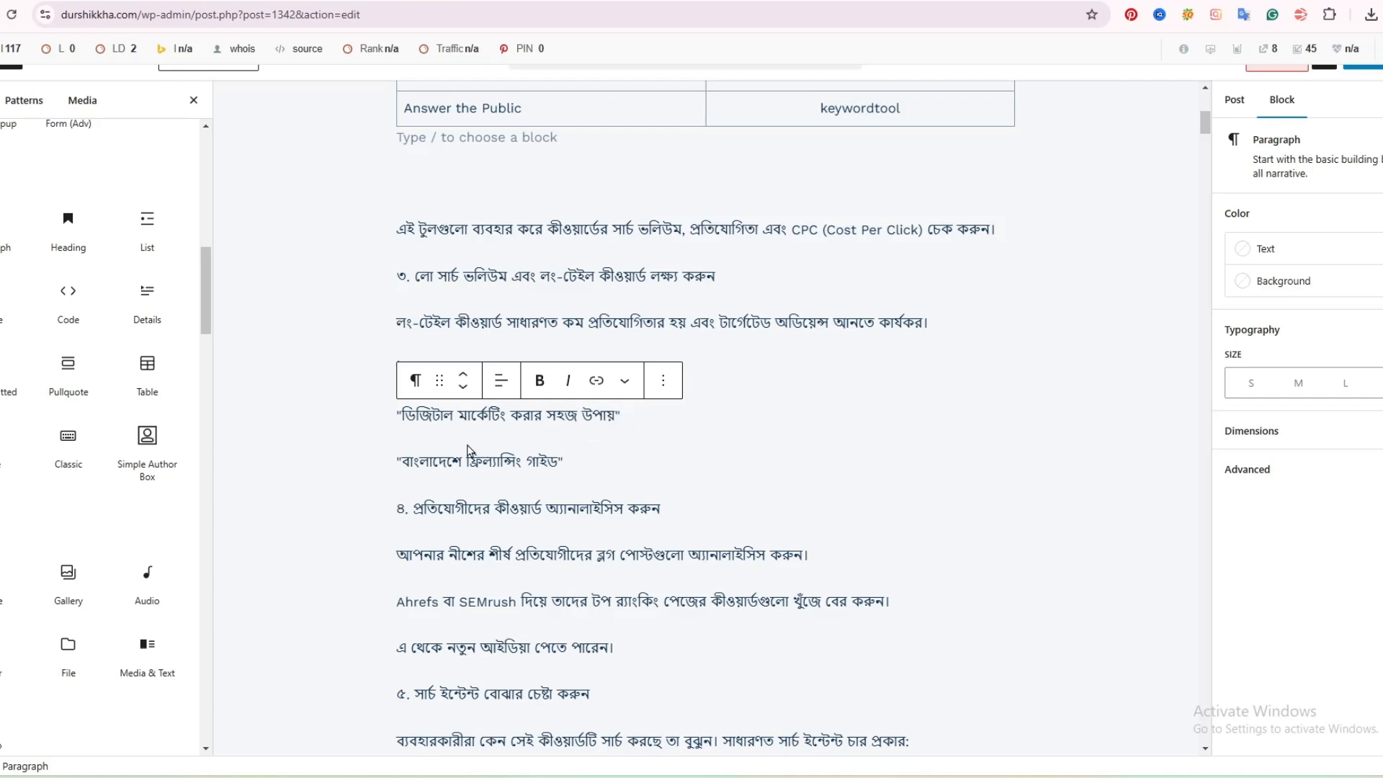
Insert the word "মোবাইল" before "ডিজিটাল মার্কেটিং করার সহজ উপায়" in the first example line
{"action": "left_click", "coordinate": [404, 415]}
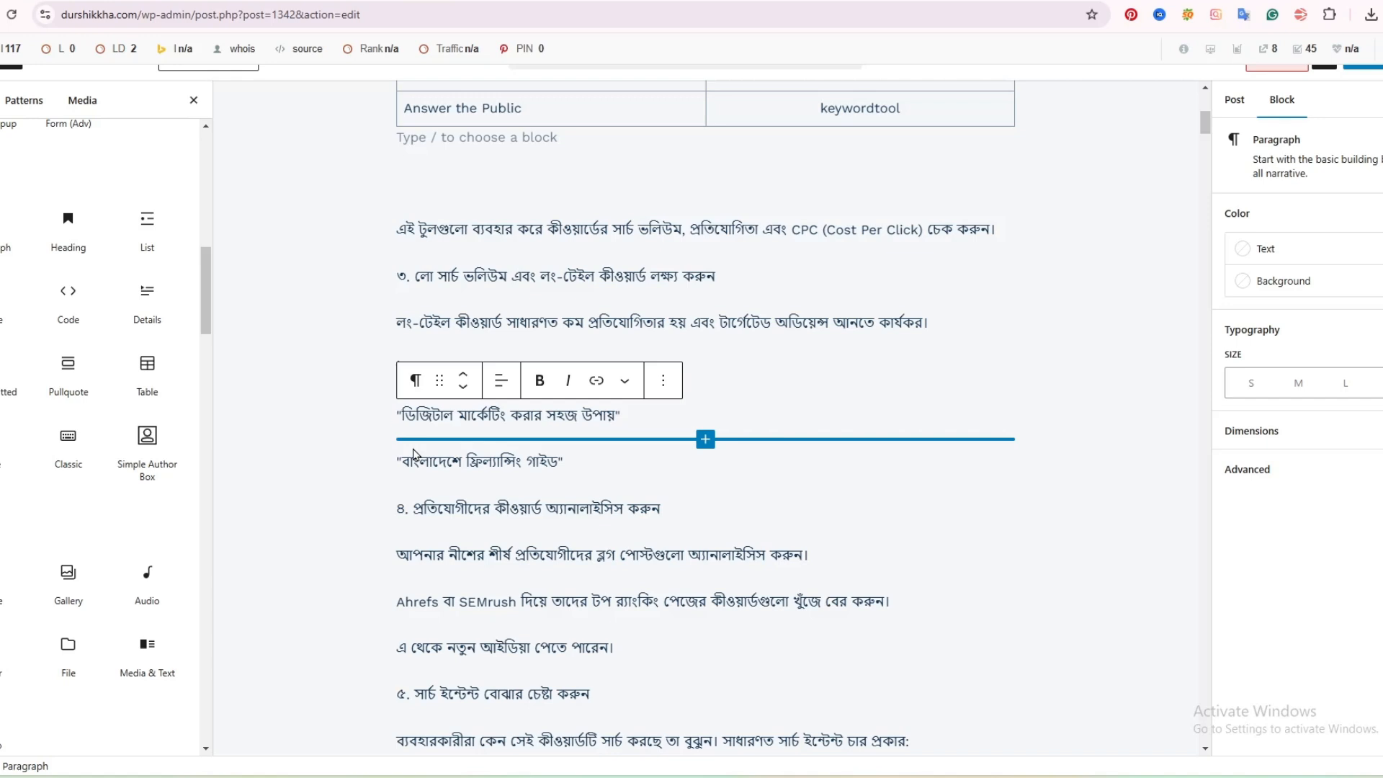
{"action": "type", "text": "মব"}
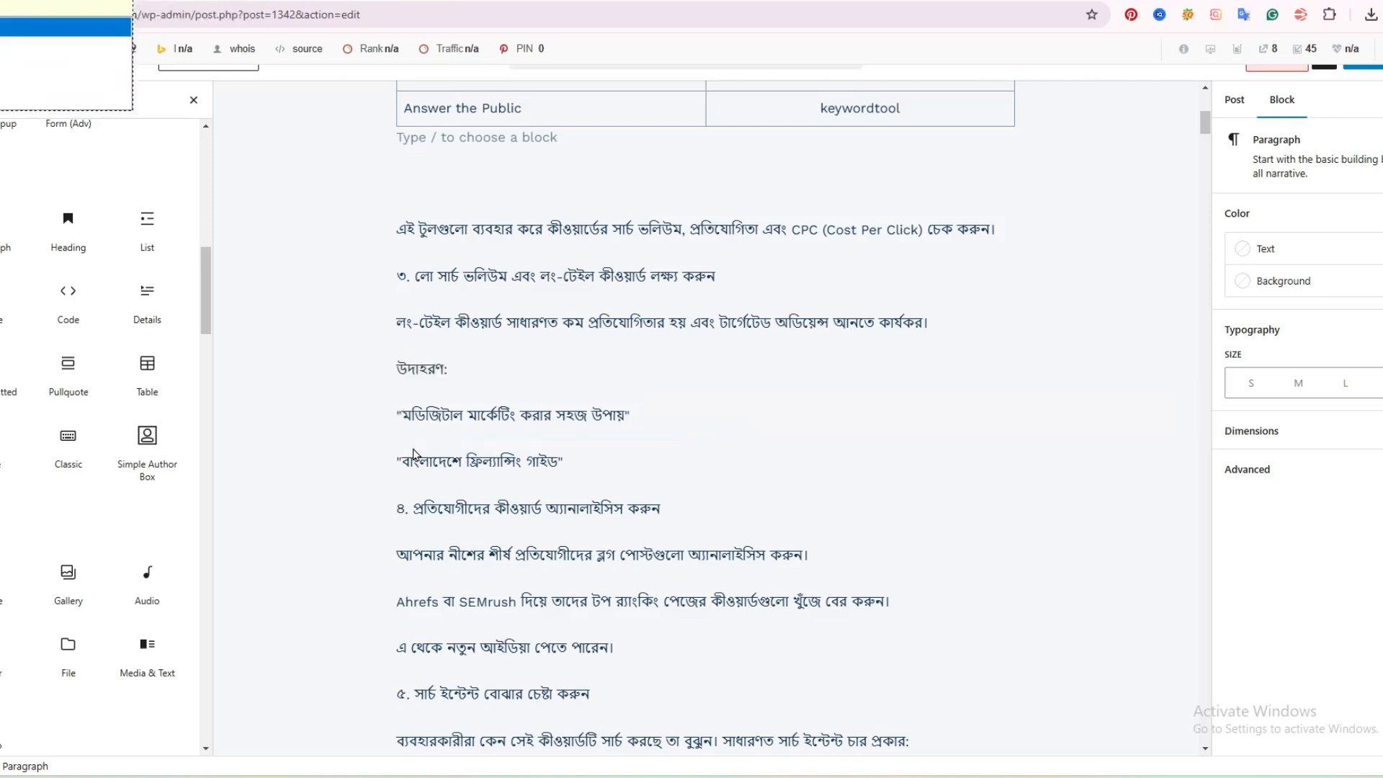
{"action": "type", "text": "মোবাইল"}
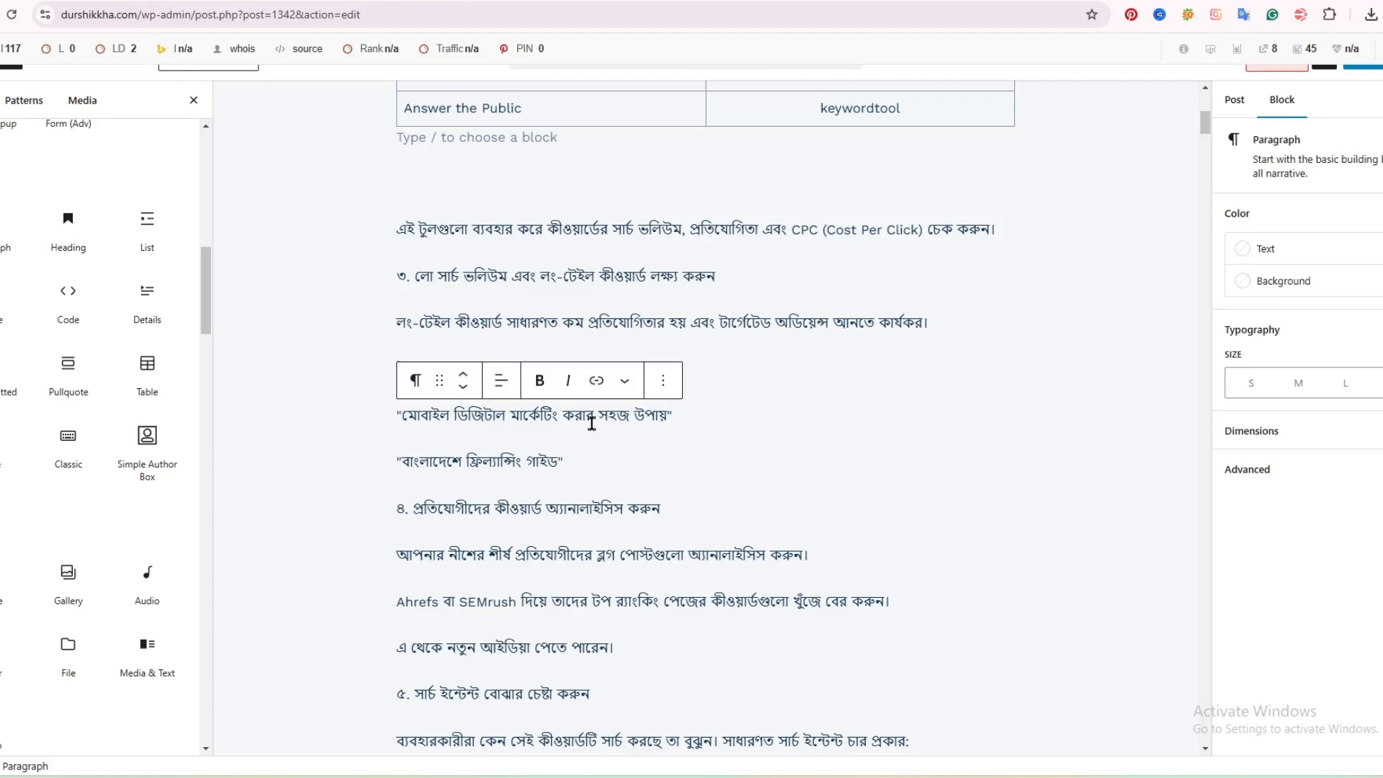
{"action": "left_click", "coordinate": [774, 410]}
{"action": "left_click", "coordinate": [294, 443]}
Skim the post from its title through the tool comparisons and SEMRush guide to the section on finding a keyword's search volume
{"action": "scroll", "coordinate": [353, 504], "scroll_direction": "down", "scroll_amount": 10}
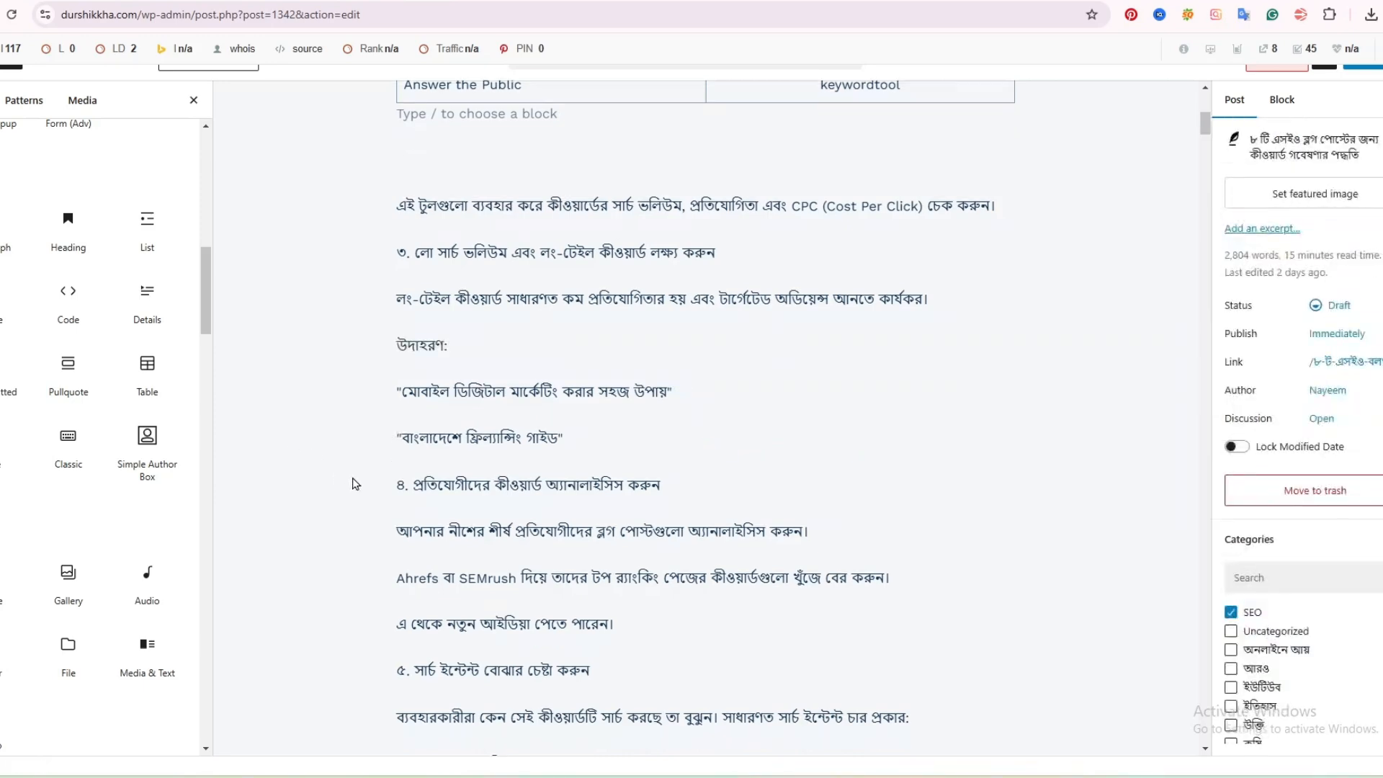
{"action": "scroll", "coordinate": [357, 526], "scroll_direction": "up", "scroll_amount": 15}
{"action": "scroll", "coordinate": [362, 530], "scroll_direction": "up", "scroll_amount": 2}
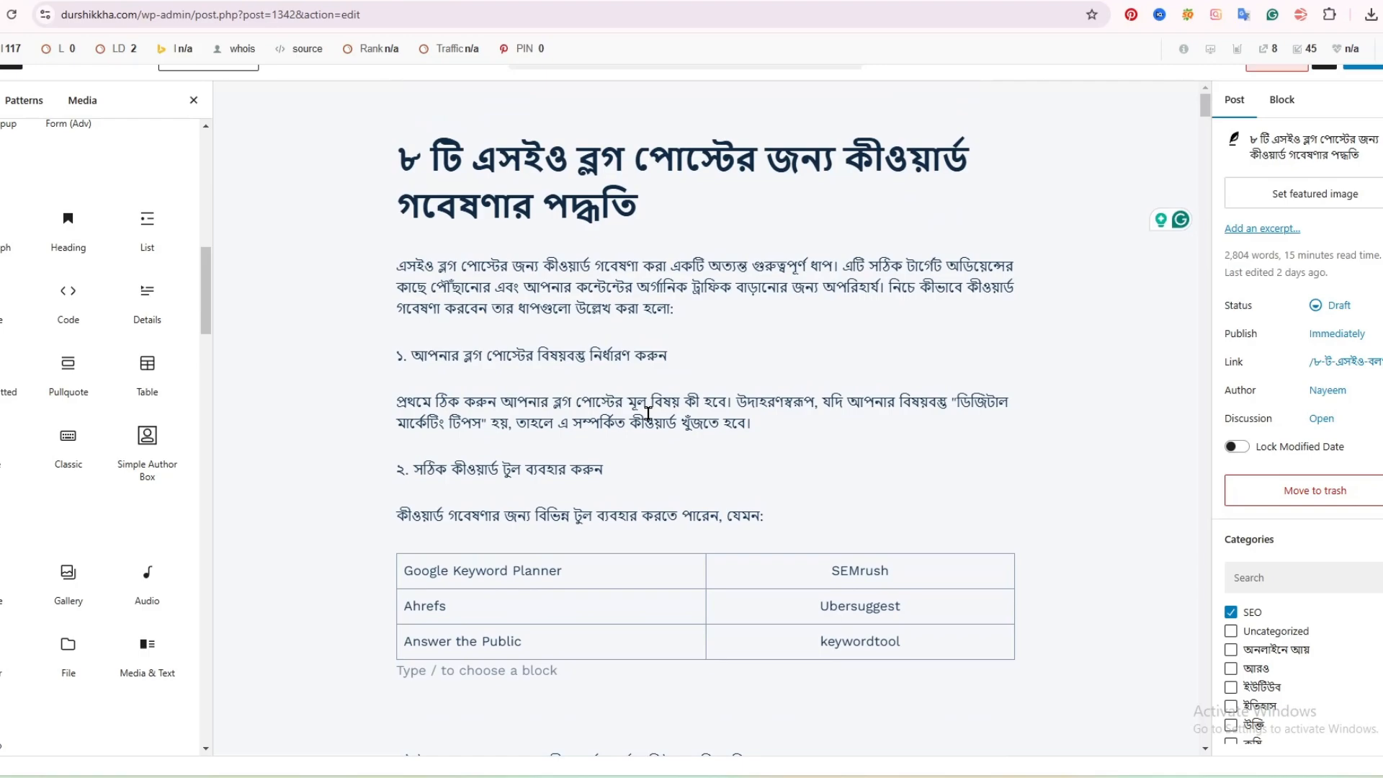
{"action": "scroll", "coordinate": [649, 415], "scroll_direction": "down", "scroll_amount": 6}
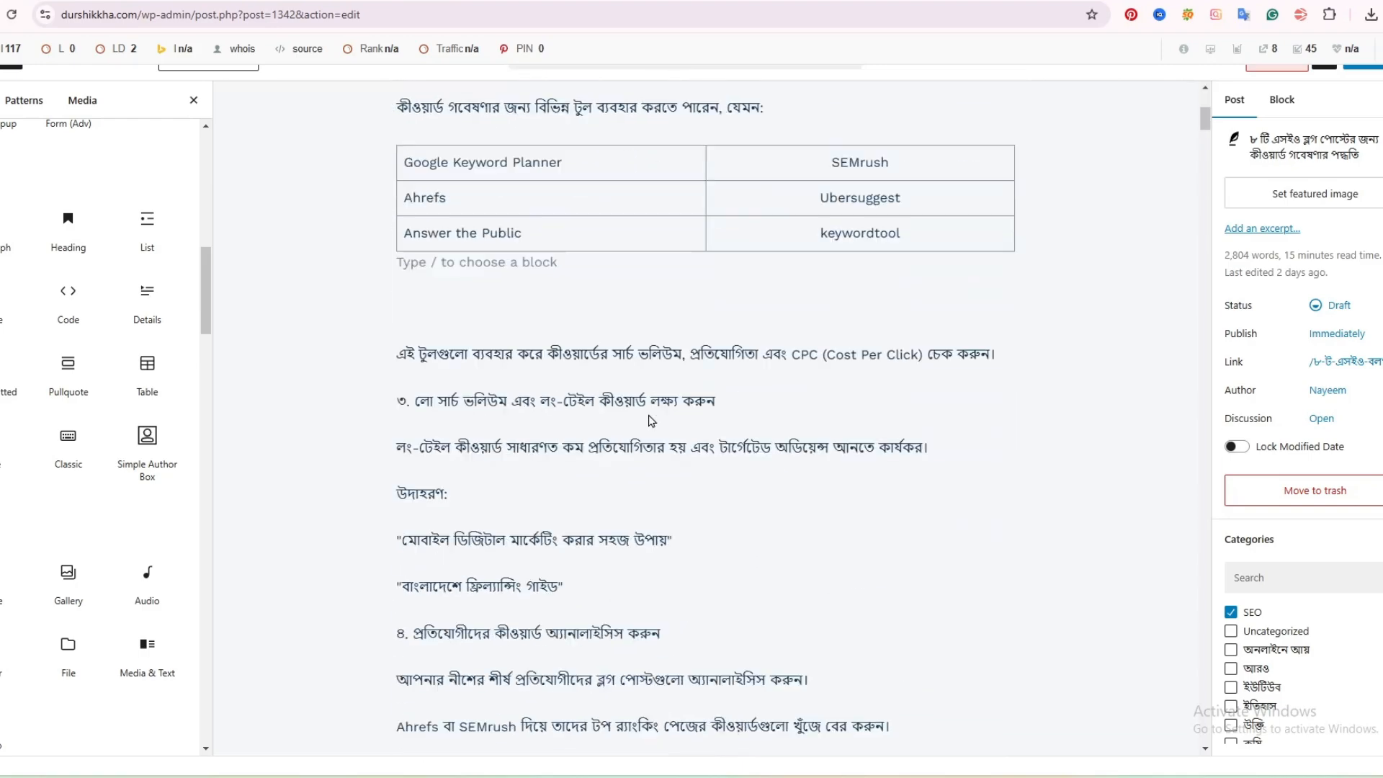
{"action": "left_click", "coordinate": [399, 343]}
{"action": "scroll", "coordinate": [398, 462], "scroll_direction": "down", "scroll_amount": 20}
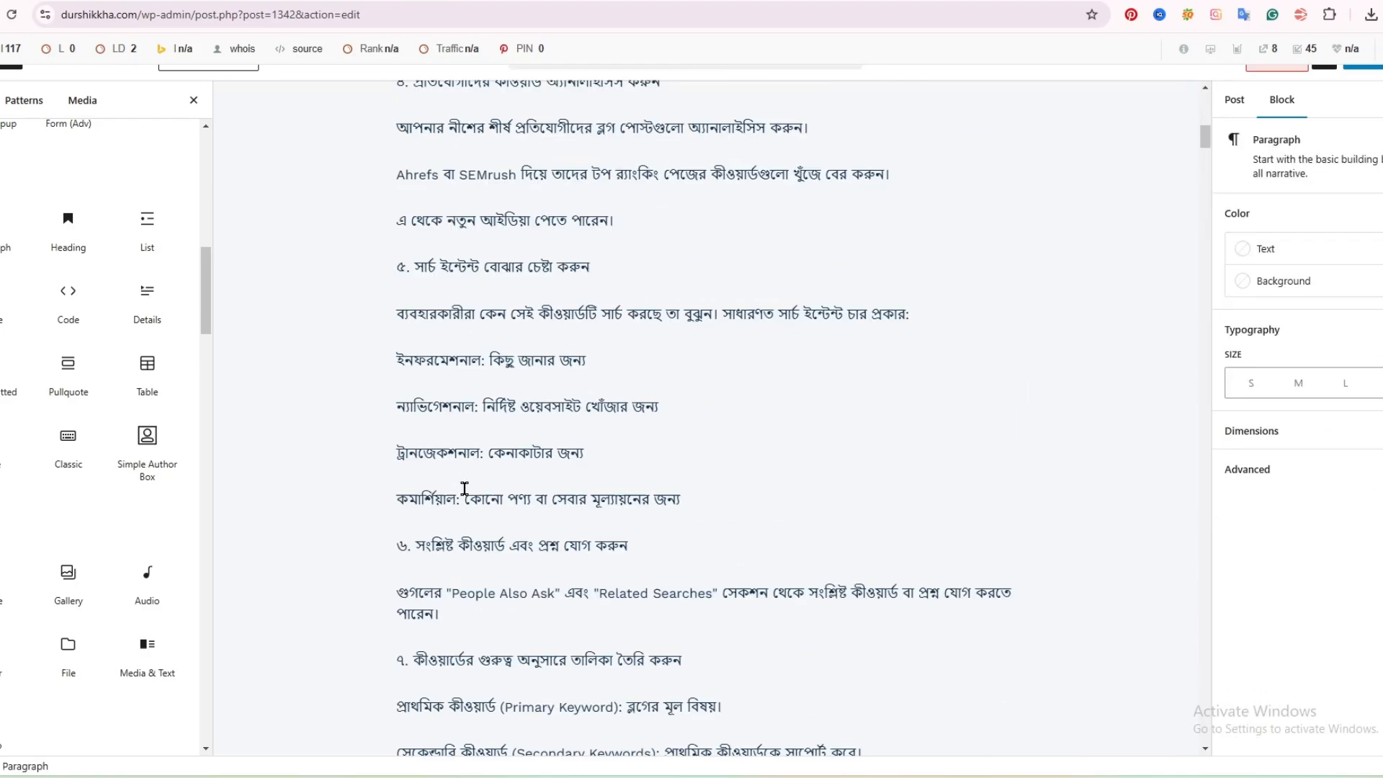
{"action": "scroll", "coordinate": [464, 489], "scroll_direction": "down", "scroll_amount": 15}
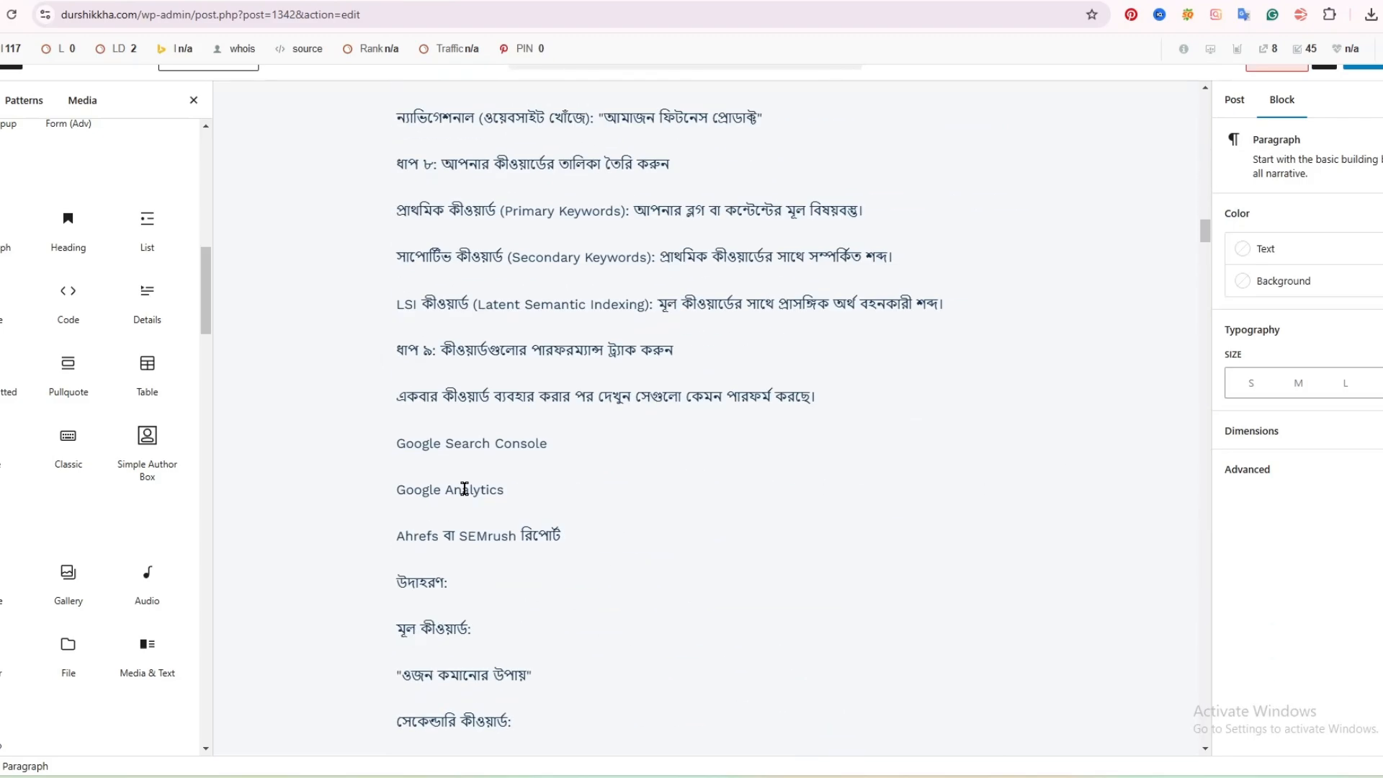
{"action": "scroll", "coordinate": [465, 489], "scroll_direction": "down", "scroll_amount": 15}
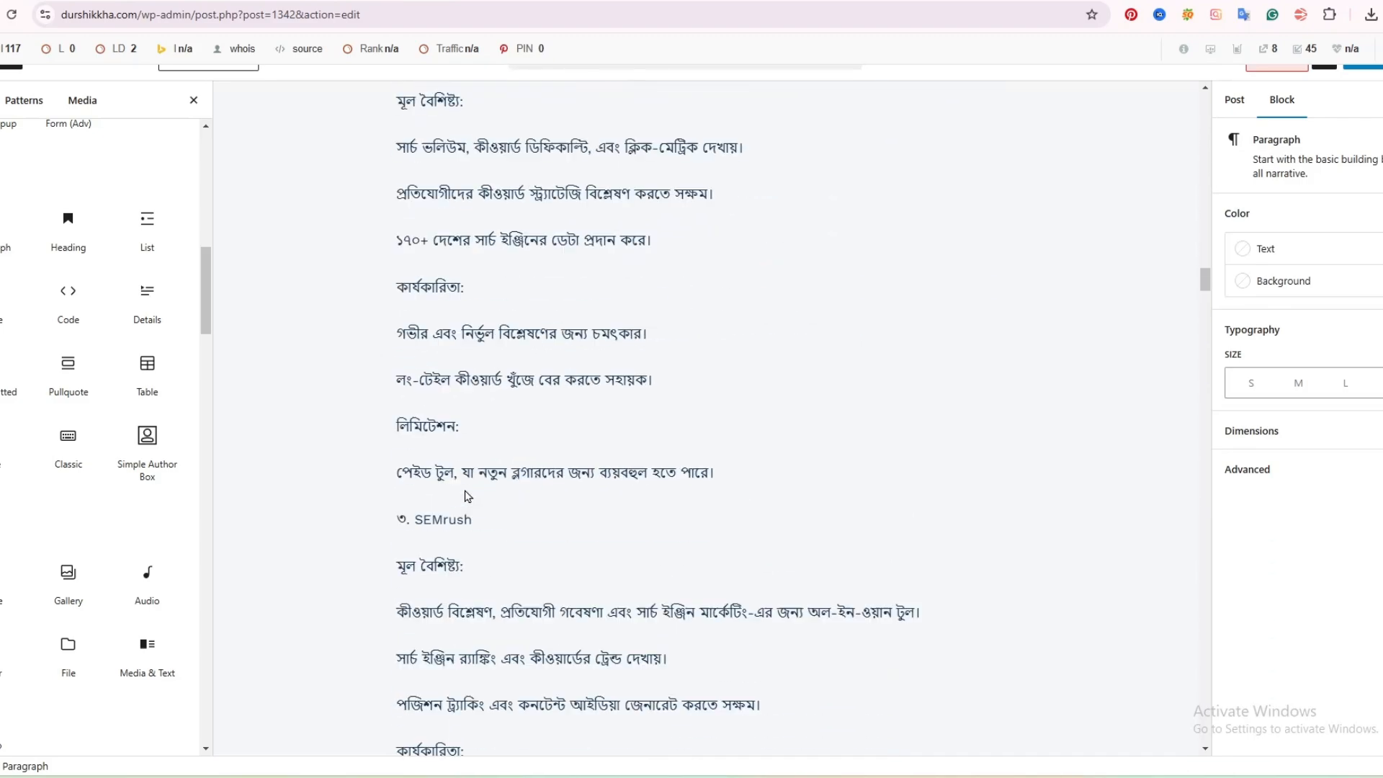
{"action": "scroll", "coordinate": [465, 497], "scroll_direction": "down", "scroll_amount": 20}
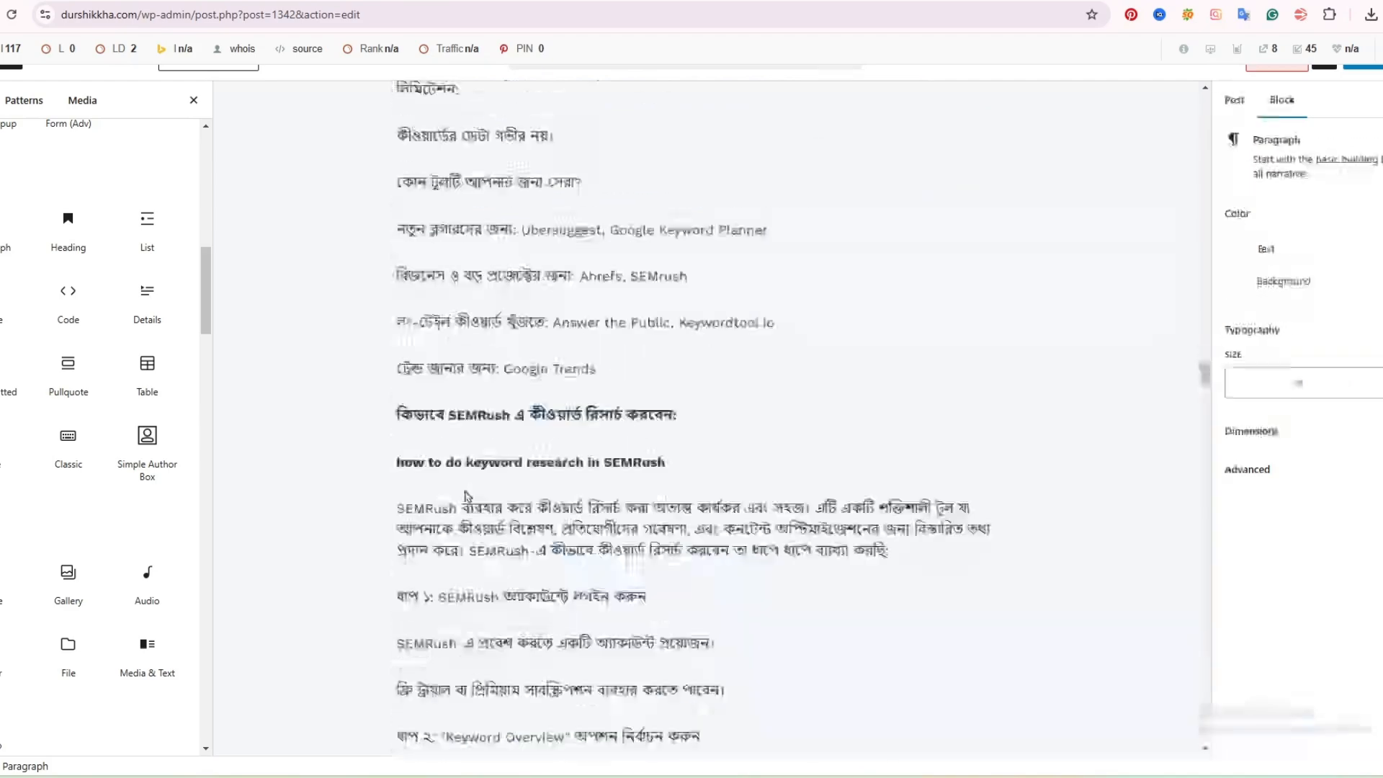
{"action": "scroll", "coordinate": [464, 497], "scroll_direction": "down", "scroll_amount": 20}
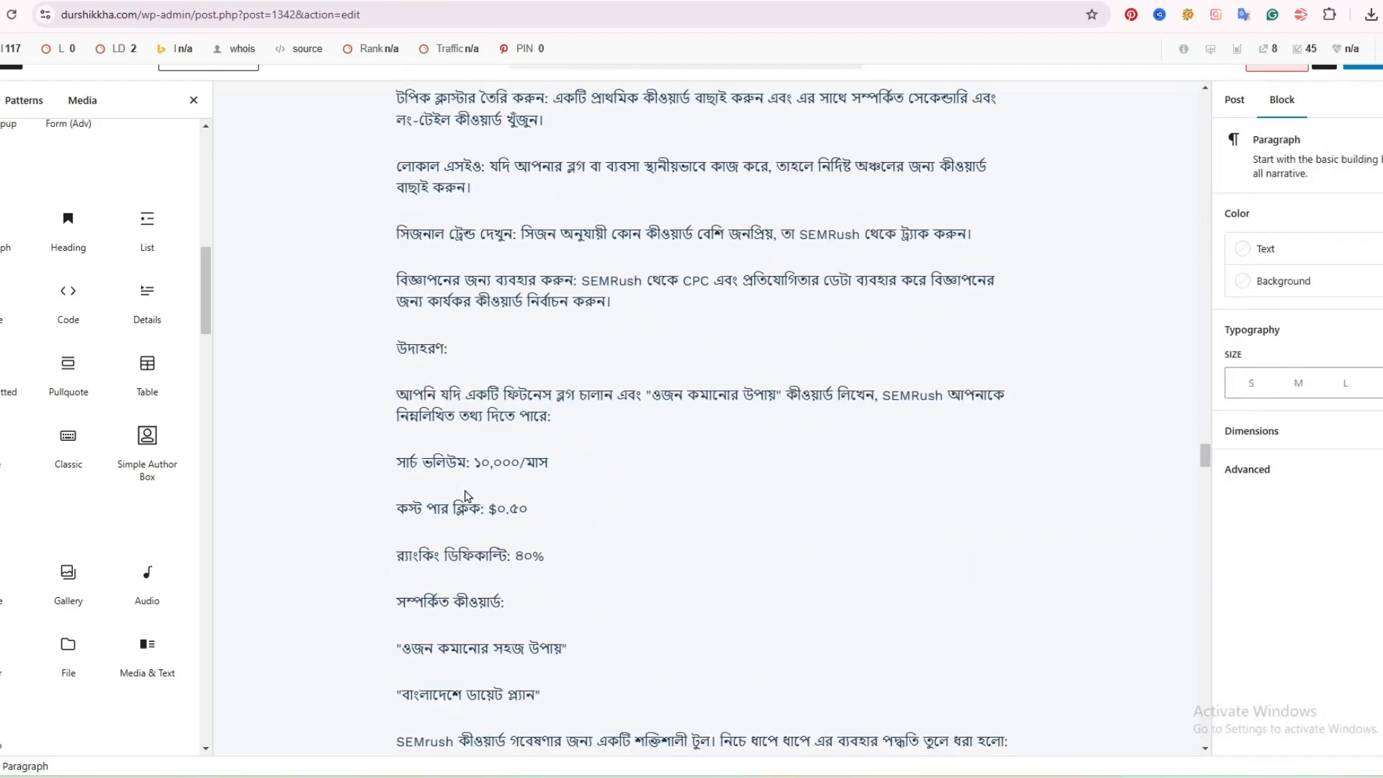
{"action": "scroll", "coordinate": [464, 494], "scroll_direction": "down", "scroll_amount": 10}
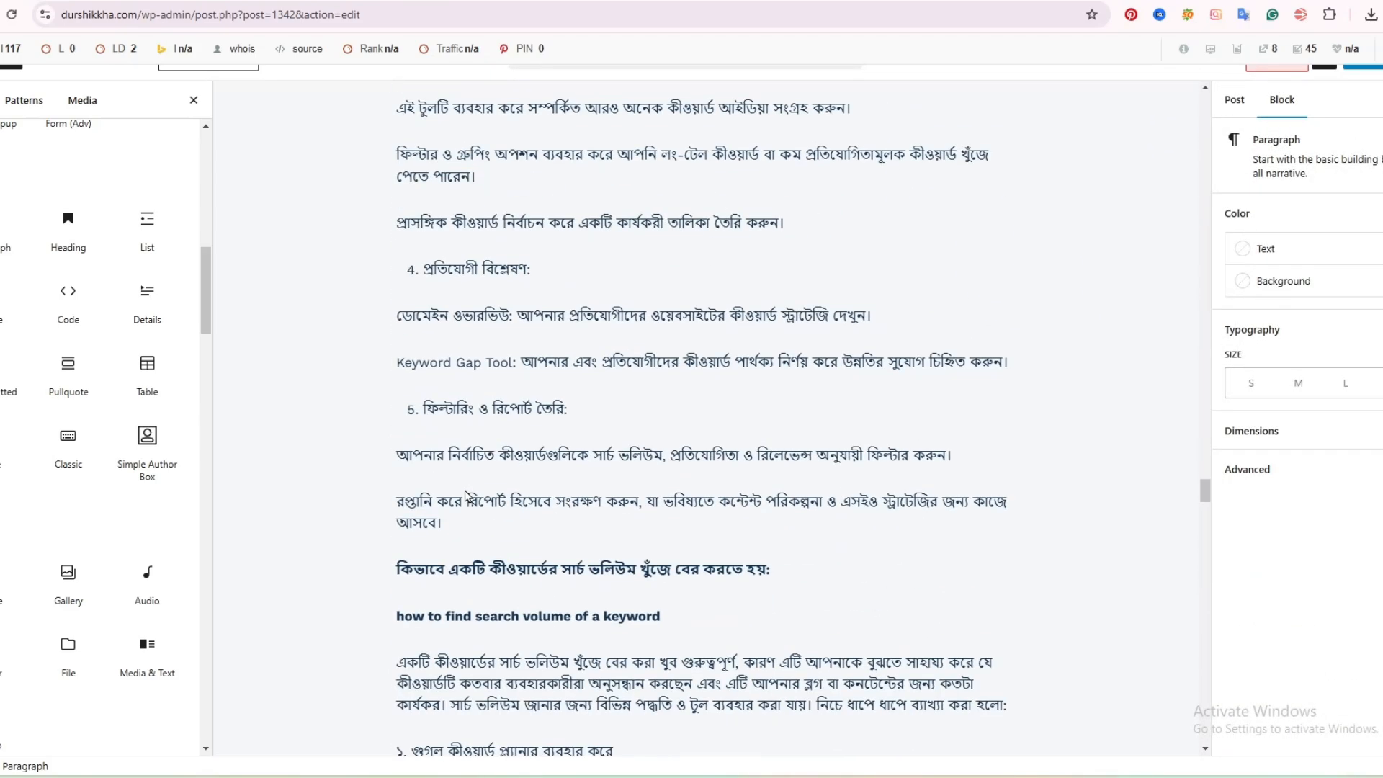
Make the "উদাহরণ:" label in section ৩ bold
{"action": "left_click_drag", "start_coordinate": [1205, 492], "coordinate": [1211, 104]}
{"action": "scroll", "coordinate": [494, 469], "scroll_direction": "down", "scroll_amount": 10}
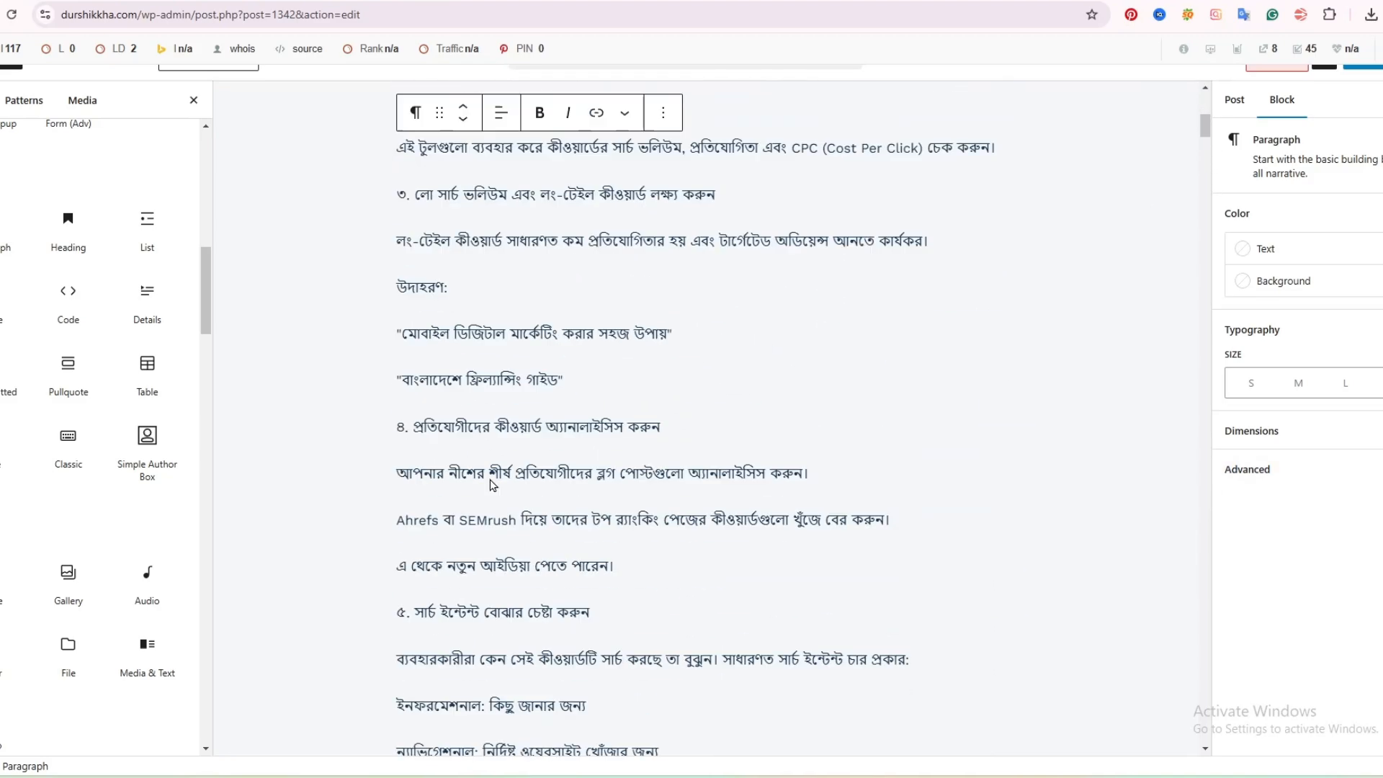
{"action": "scroll", "coordinate": [493, 485], "scroll_direction": "down", "scroll_amount": 1}
{"action": "triple_click", "coordinate": [426, 269]}
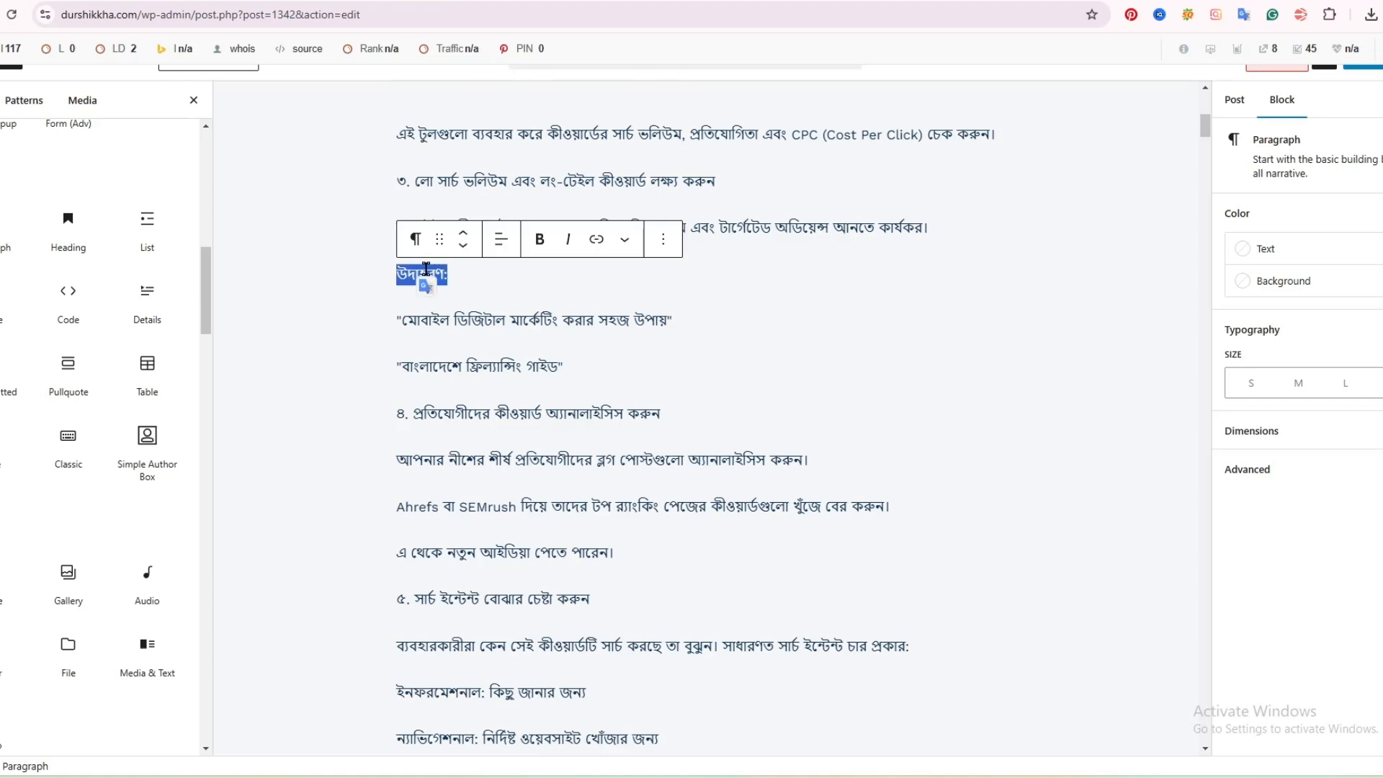
{"action": "left_click", "coordinate": [540, 239]}
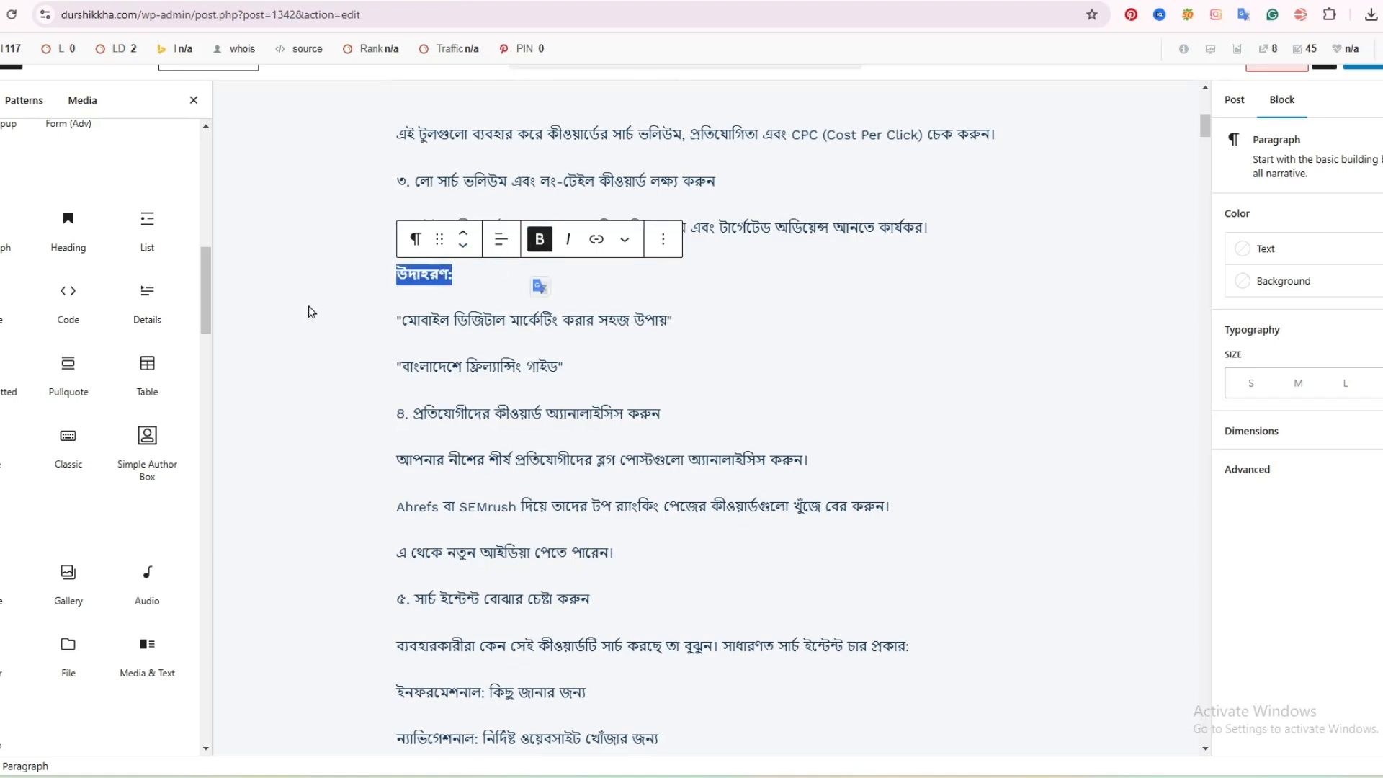
{"action": "key", "text": "Left"}
{"action": "left_click", "coordinate": [343, 374]}
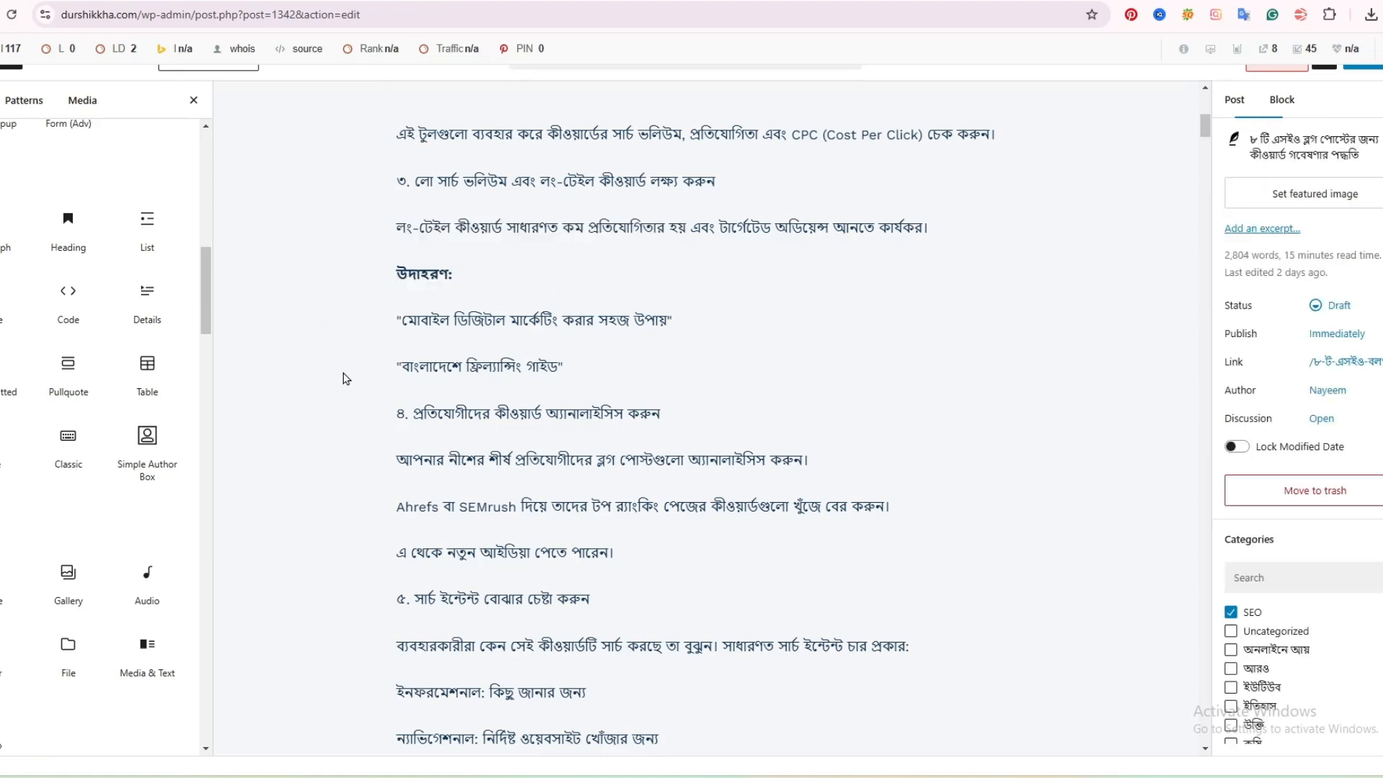
Delete the second example line, "বাংলাদেশে ফ্রিল্যান্সিং গাইড", from section ৩
{"action": "triple_click", "coordinate": [510, 365]}
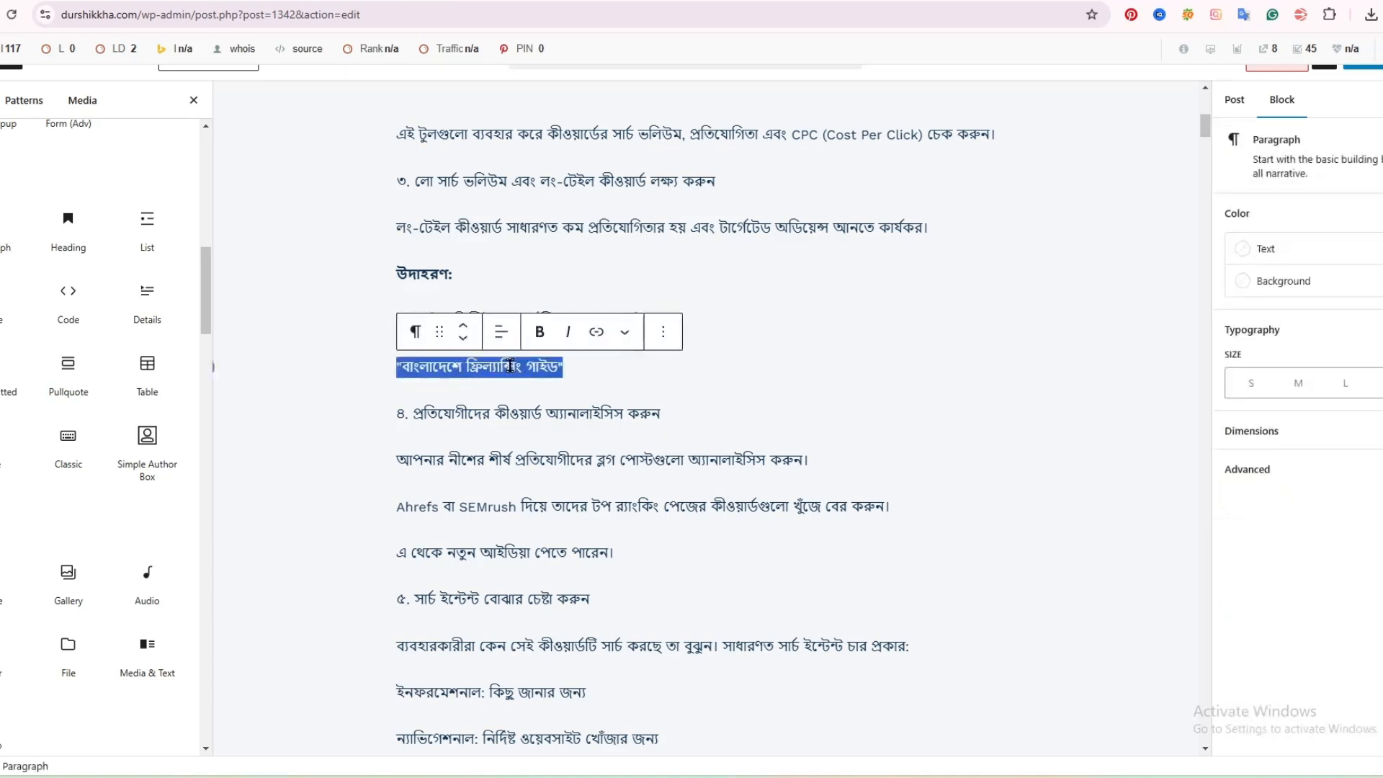
{"action": "type", "text": "\"মোবাইল ডিজিটাল মার্কেটিং করার সহজ উপায়\""}
{"action": "key", "text": "BackSpace"}
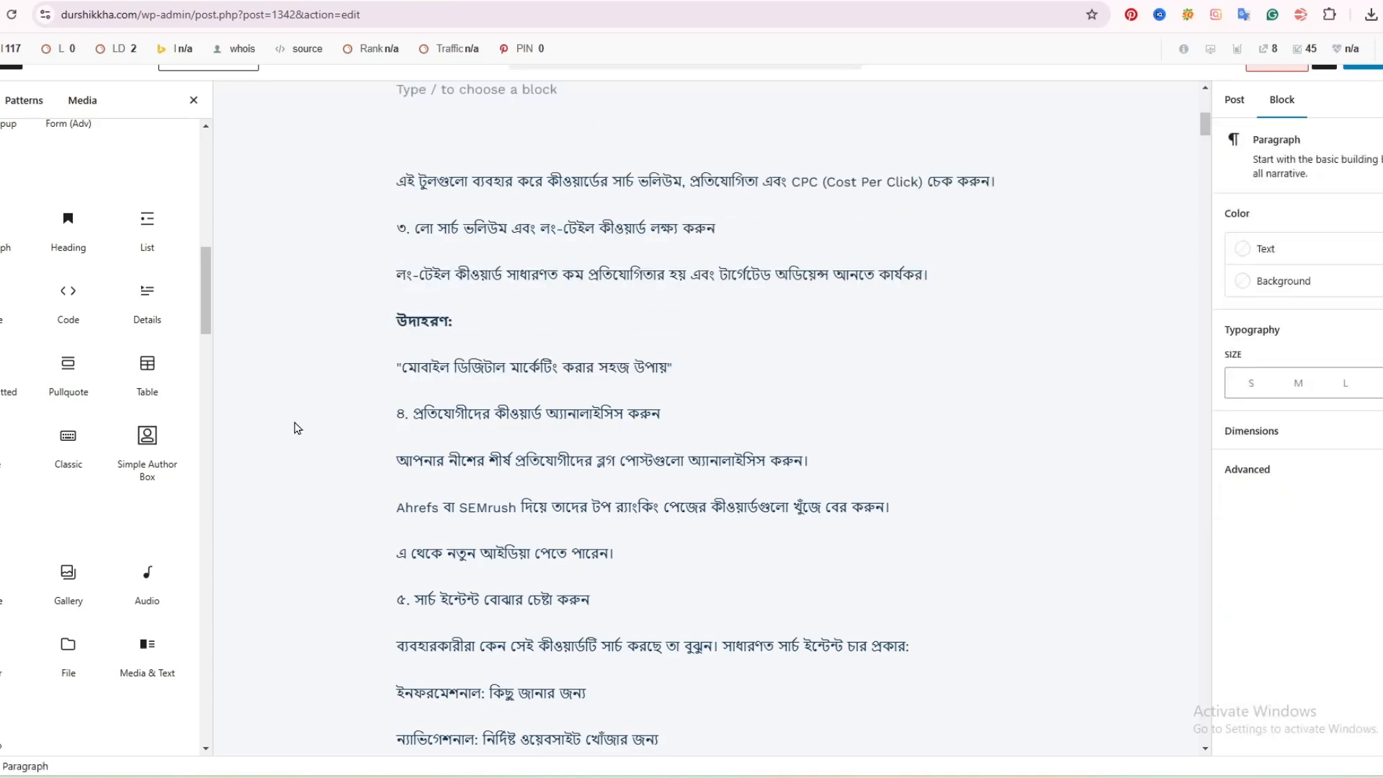
Turn the section ৪ title line, "প্রতিযোগীদের কীওয়ার্ড অ্যানালাইসিস করুন", from a paragraph into a heading
{"action": "triple_click", "coordinate": [460, 415]}
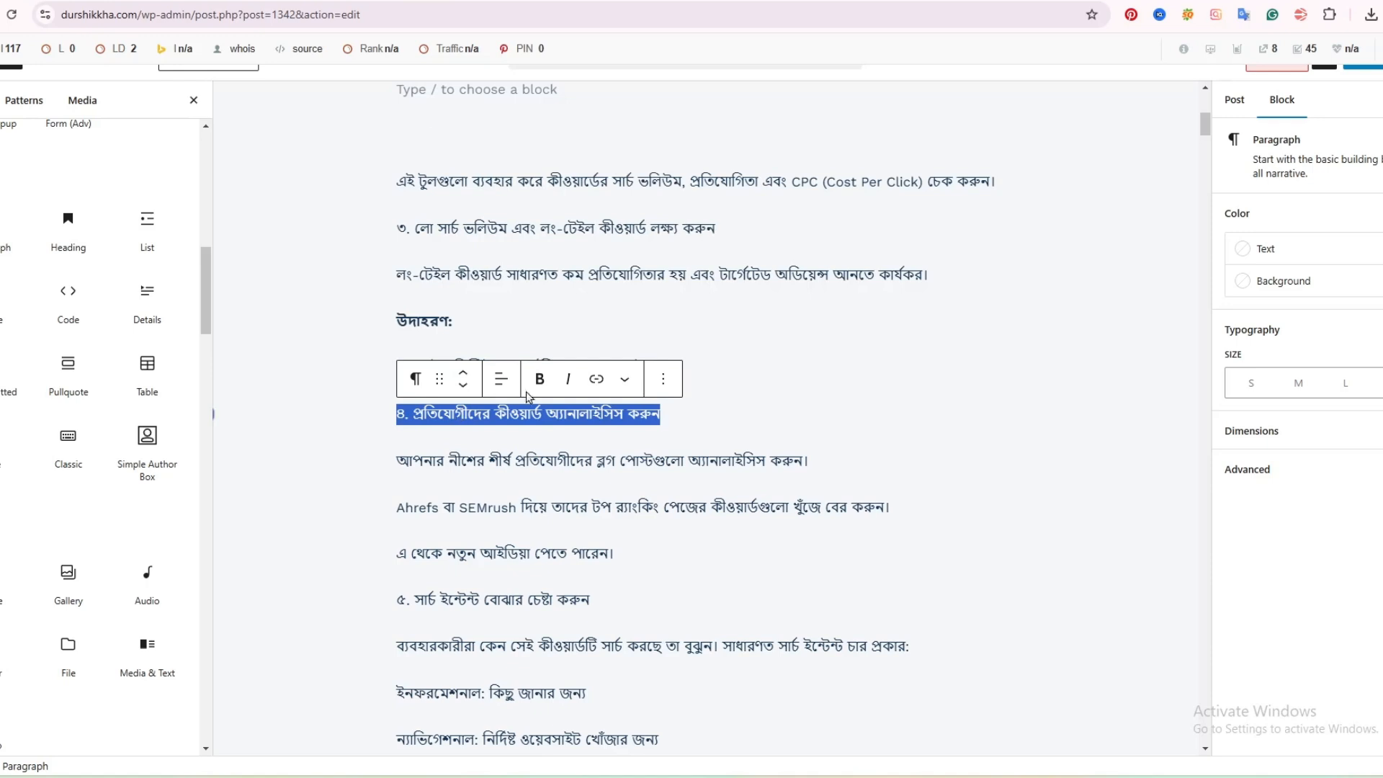
{"action": "left_click", "coordinate": [415, 379]}
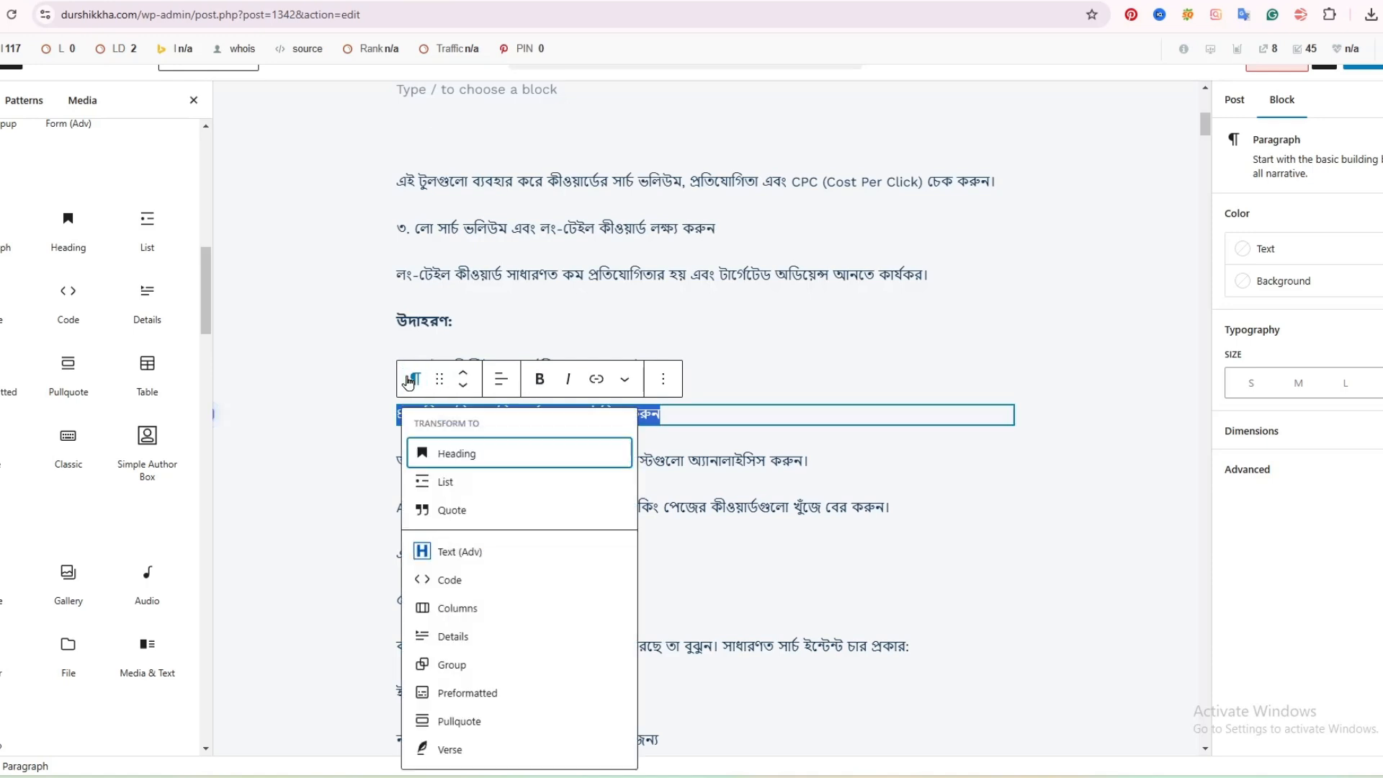
{"action": "left_click", "coordinate": [443, 465]}
{"action": "left_click", "coordinate": [278, 404]}
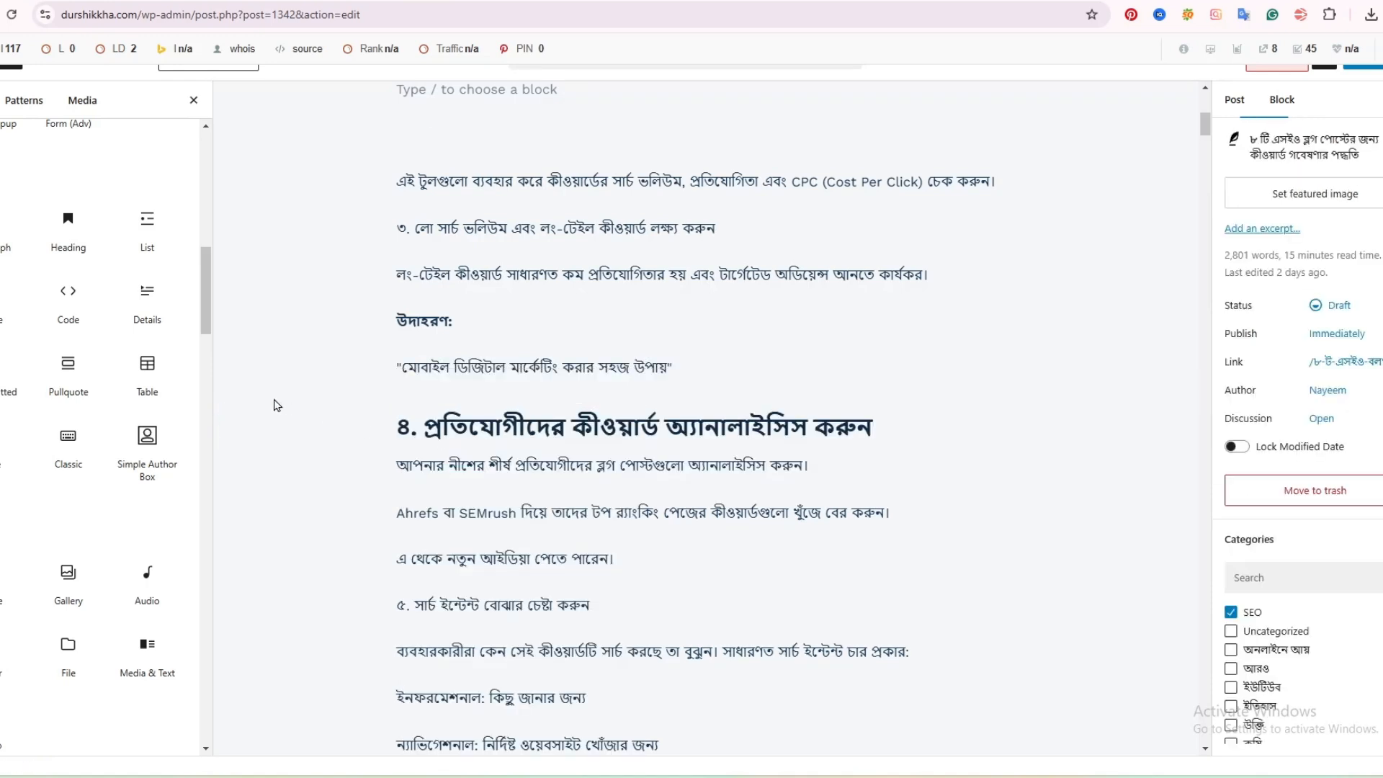
{"action": "left_click", "coordinate": [460, 417]}
{"action": "left_click", "coordinate": [348, 464]}
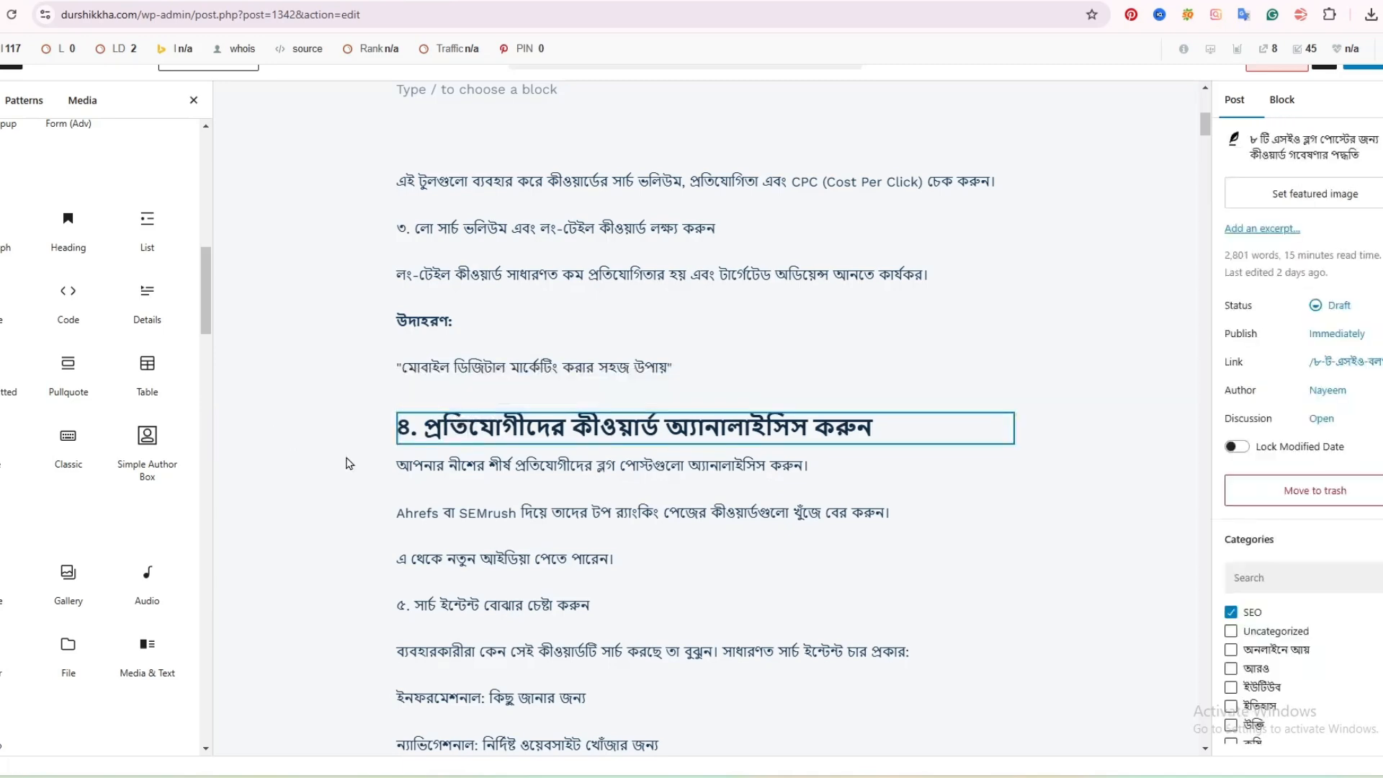
Turn the section ১ title line, "আপনার ব্লগ পোস্টের বিষয়বস্তু নির্ধারণ করুন", into a heading
{"action": "scroll", "coordinate": [578, 541], "scroll_direction": "up", "scroll_amount": 10}
{"action": "double_click", "coordinate": [472, 356]}
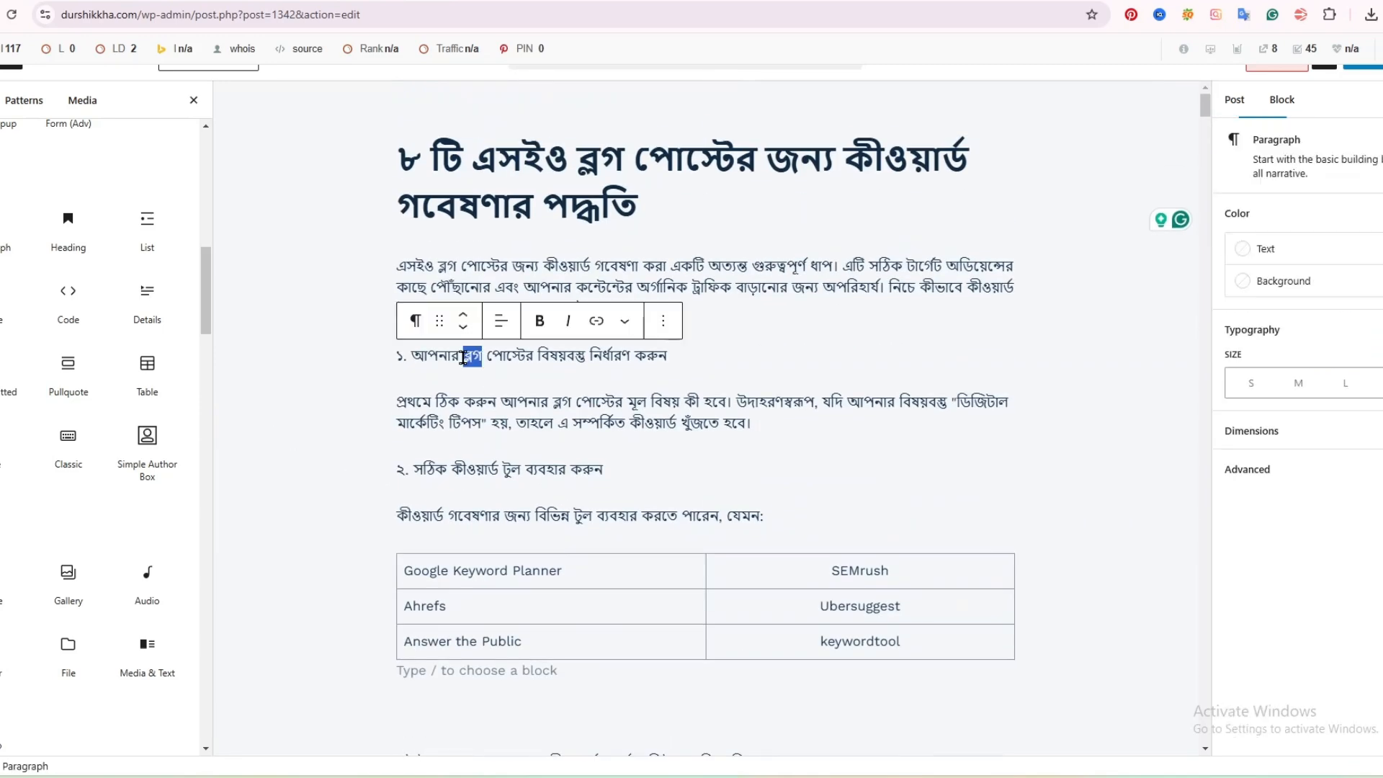
{"action": "triple_click", "coordinate": [463, 358]}
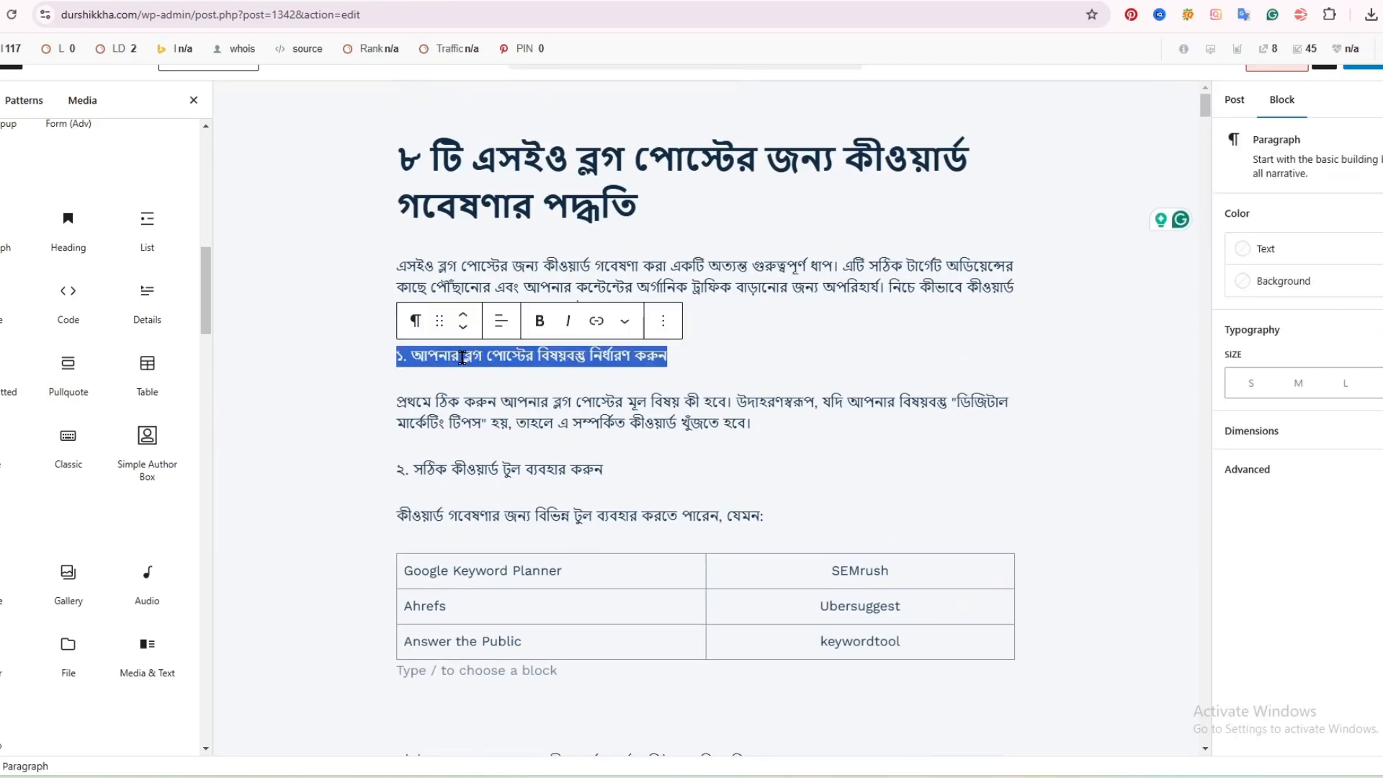
{"action": "left_click", "coordinate": [418, 321]}
{"action": "left_click", "coordinate": [454, 392]}
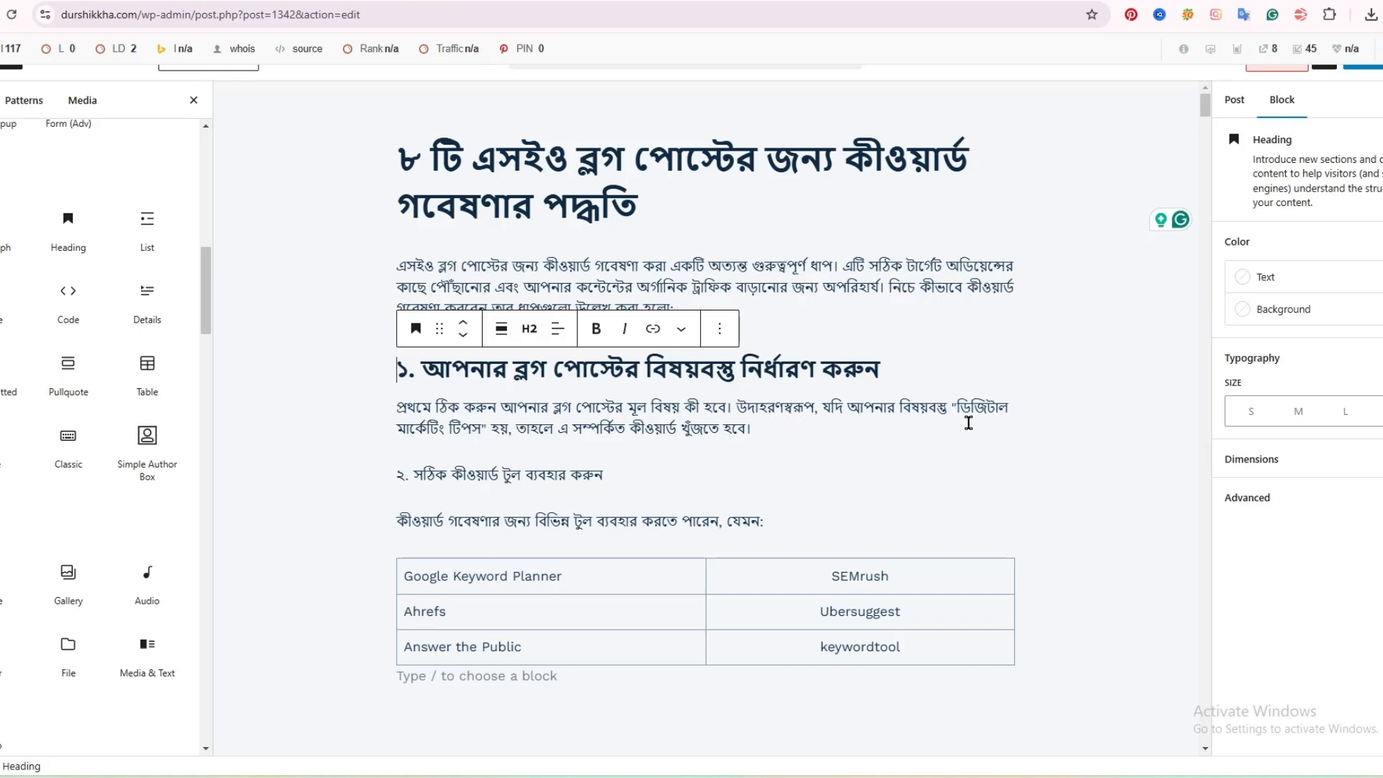
{"action": "left_click", "coordinate": [761, 432]}
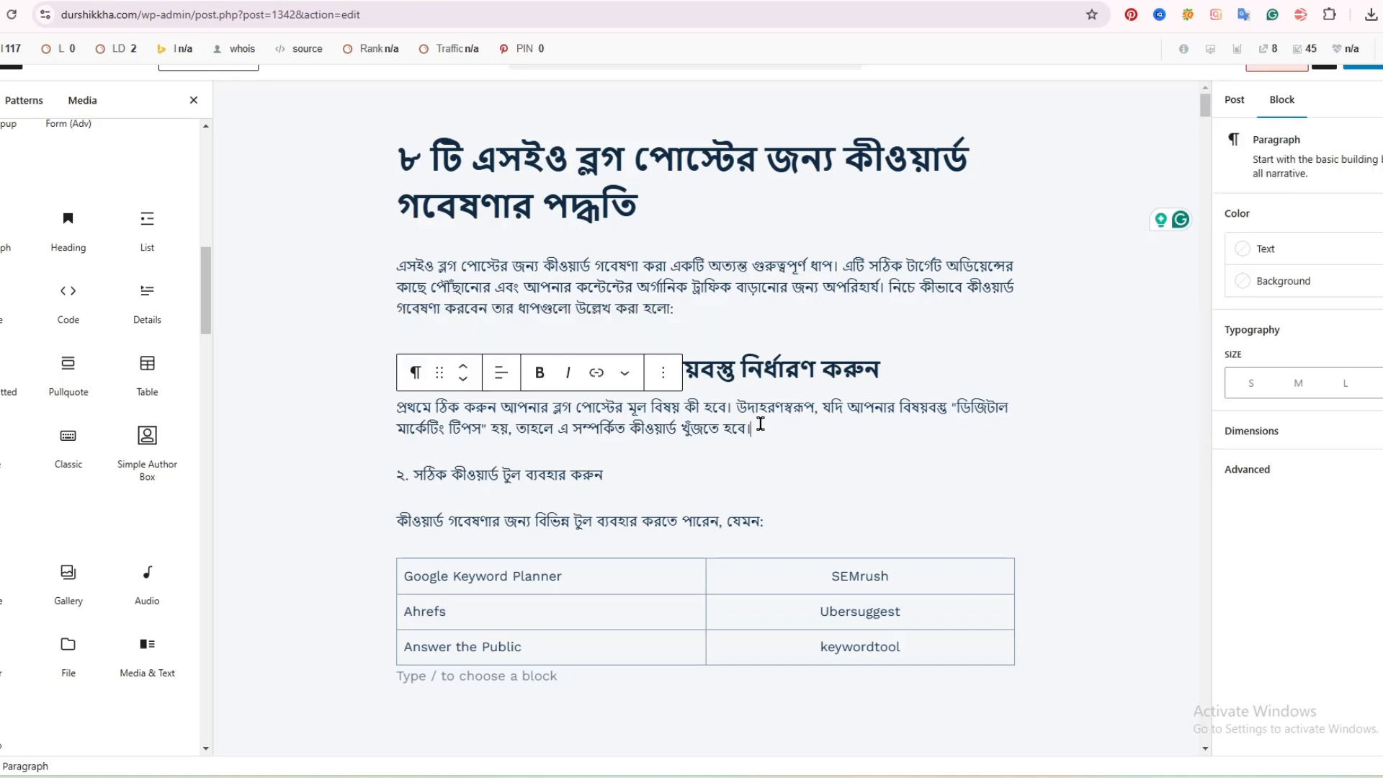
Turn the section ২ title line, "সঠিক কীওয়ার্ড টুল ব্যবহার করুন", into a heading
{"action": "triple_click", "coordinate": [530, 475]}
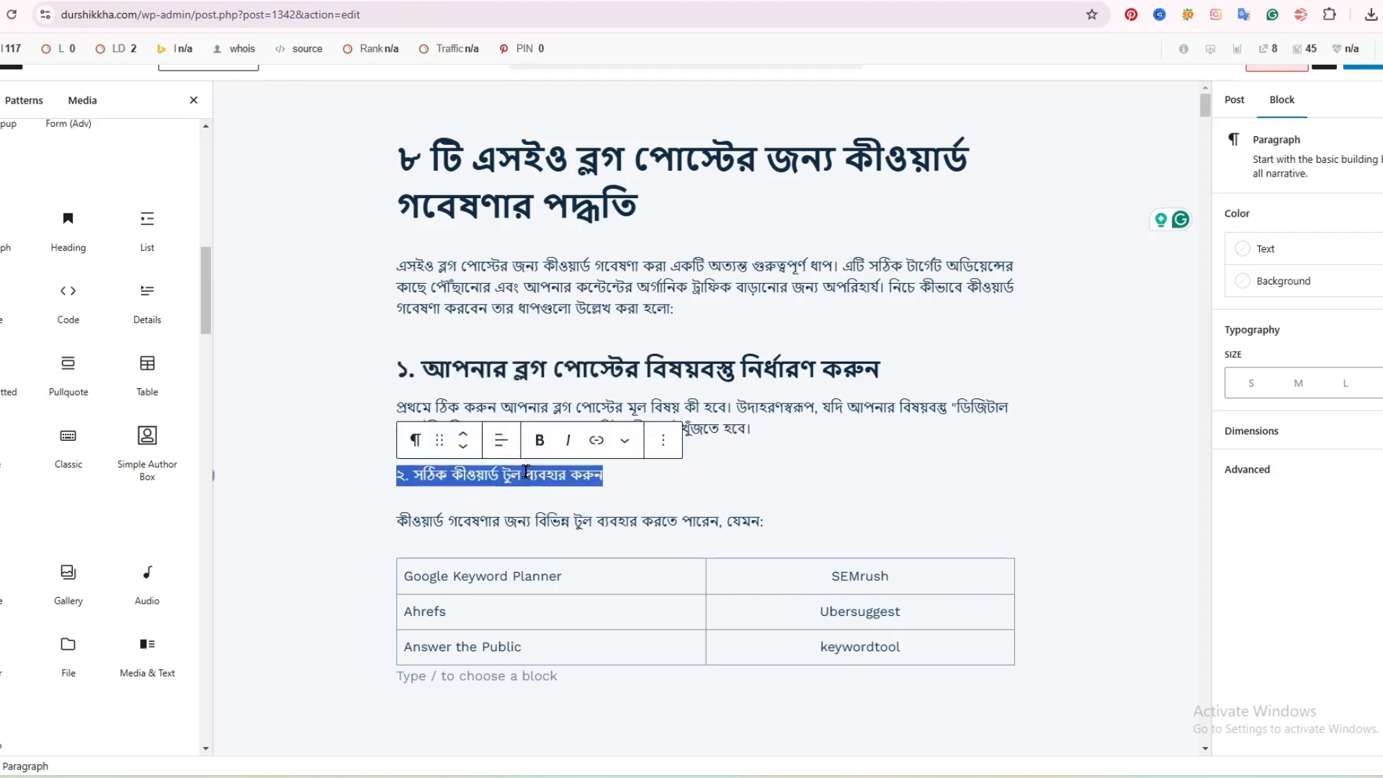
{"action": "left_click", "coordinate": [416, 441]}
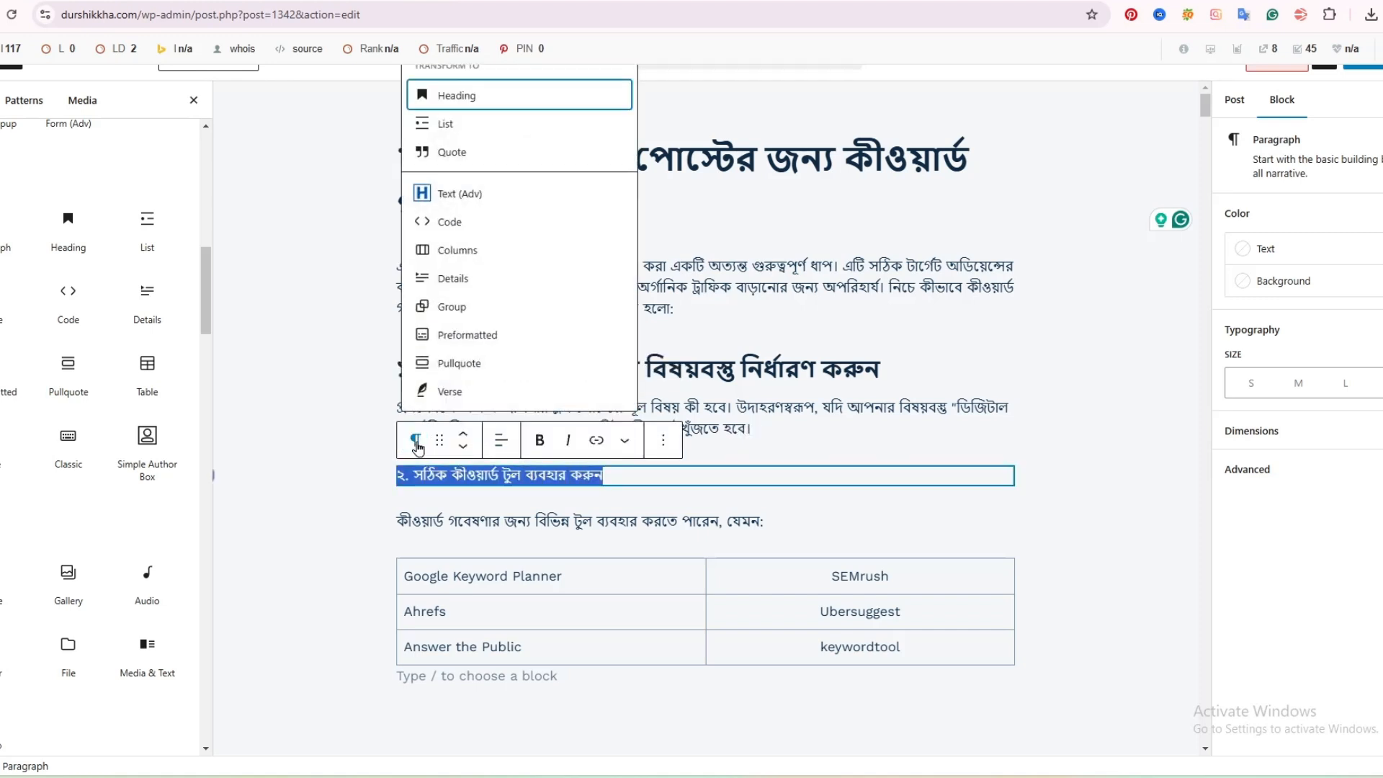
{"action": "left_click", "coordinate": [448, 94]}
Switch off the browser extension that overlays the SEO metrics bar on the editor
{"action": "scroll", "coordinate": [486, 445], "scroll_direction": "down", "scroll_amount": 5}
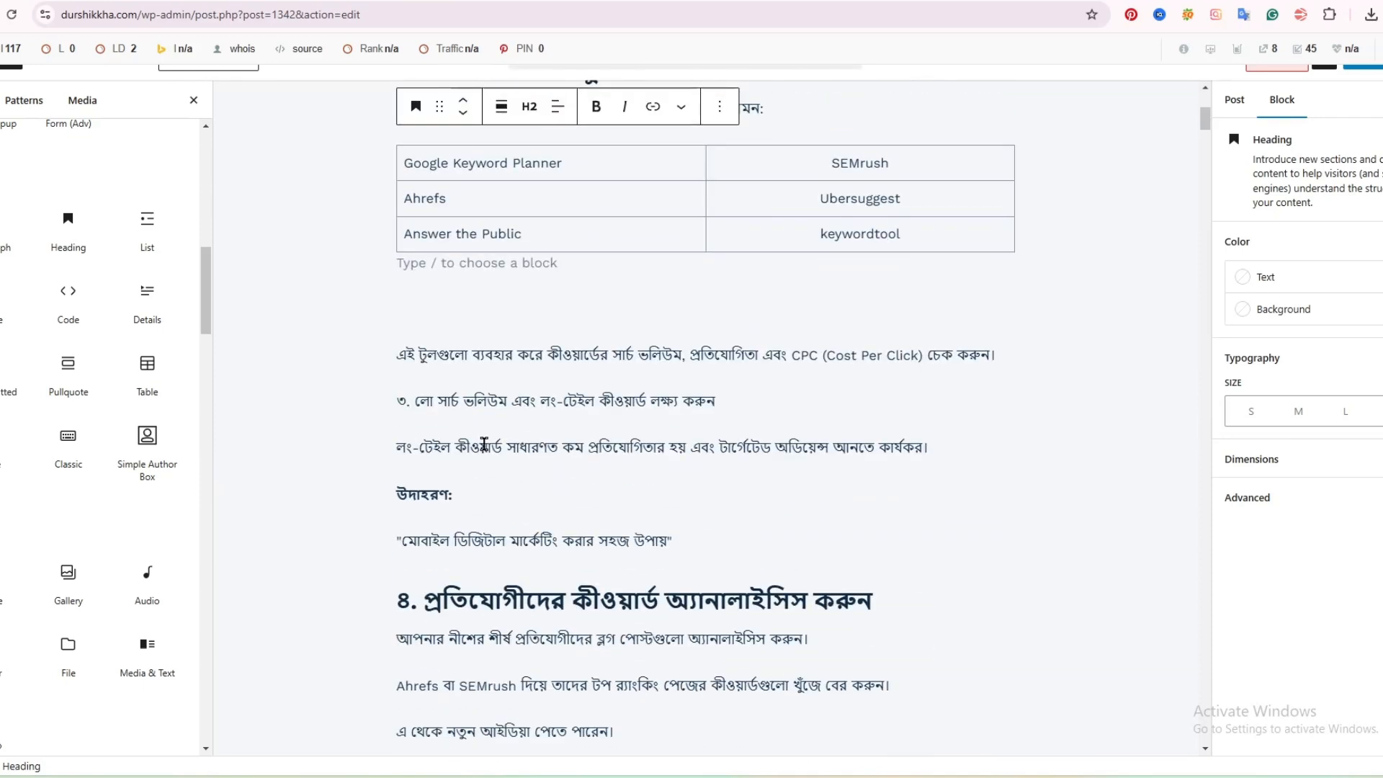
{"action": "left_click", "coordinate": [1188, 15]}
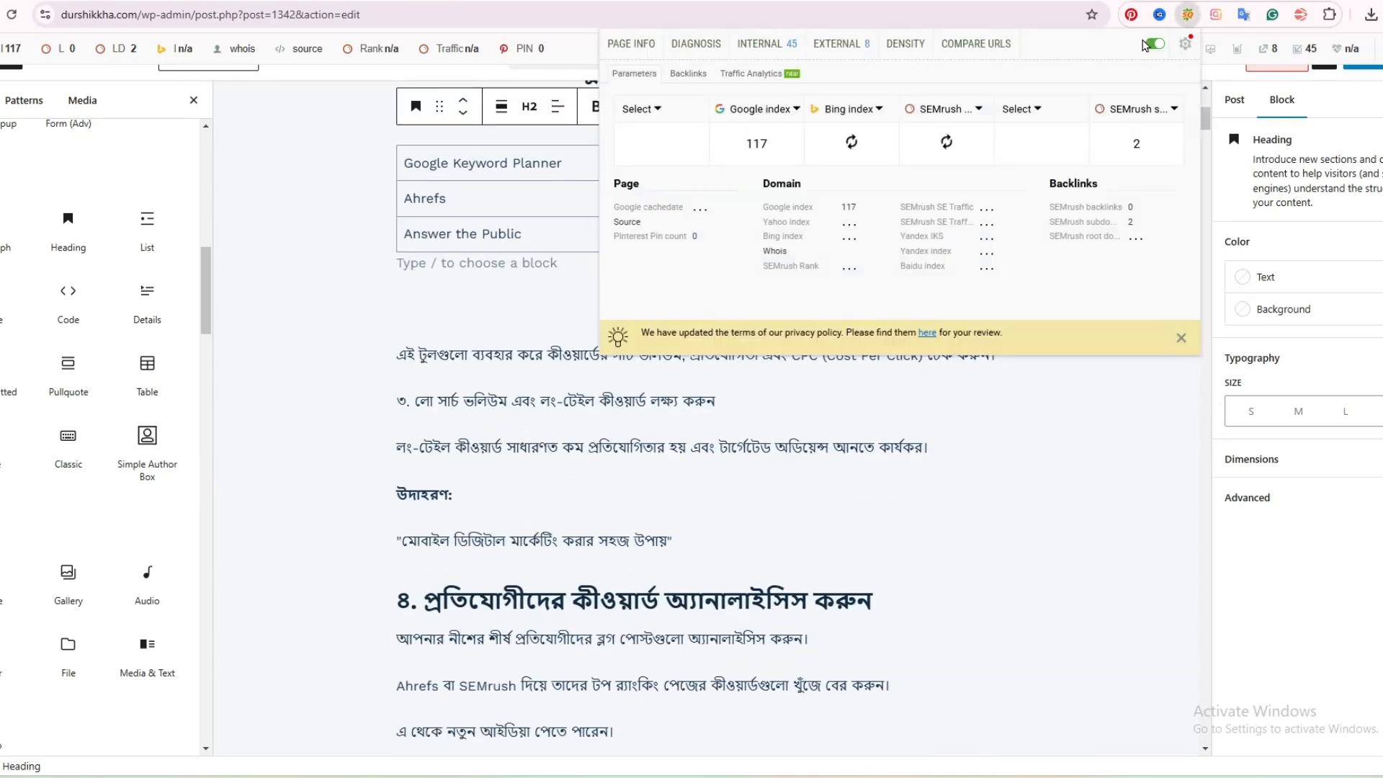
{"action": "left_click", "coordinate": [1154, 44]}
Turn the section ৫ title line, "সার্চ ইন্টেন্ট বোঝার চেষ্টা করুন", into a heading
{"action": "scroll", "coordinate": [392, 472], "scroll_direction": "down", "scroll_amount": 8}
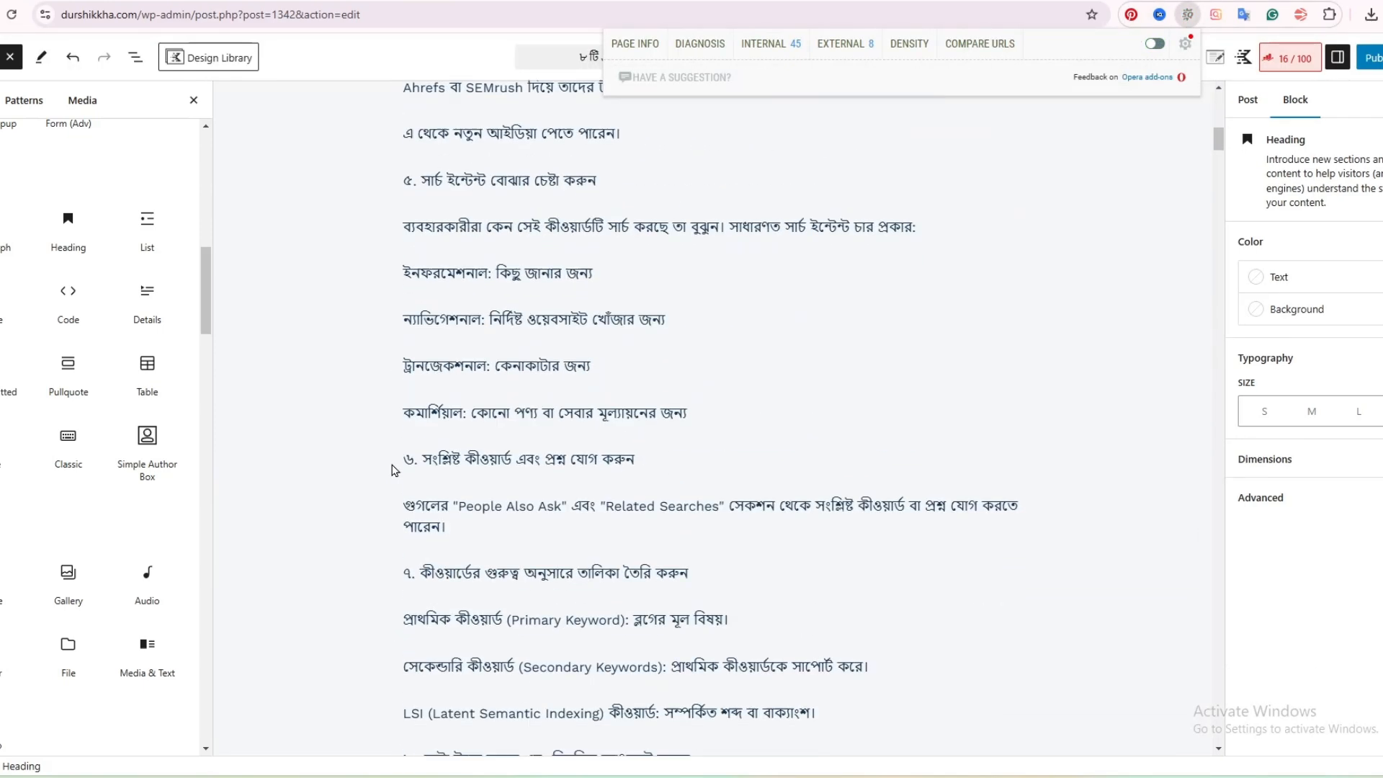
{"action": "scroll", "coordinate": [392, 472], "scroll_direction": "up", "scroll_amount": 3}
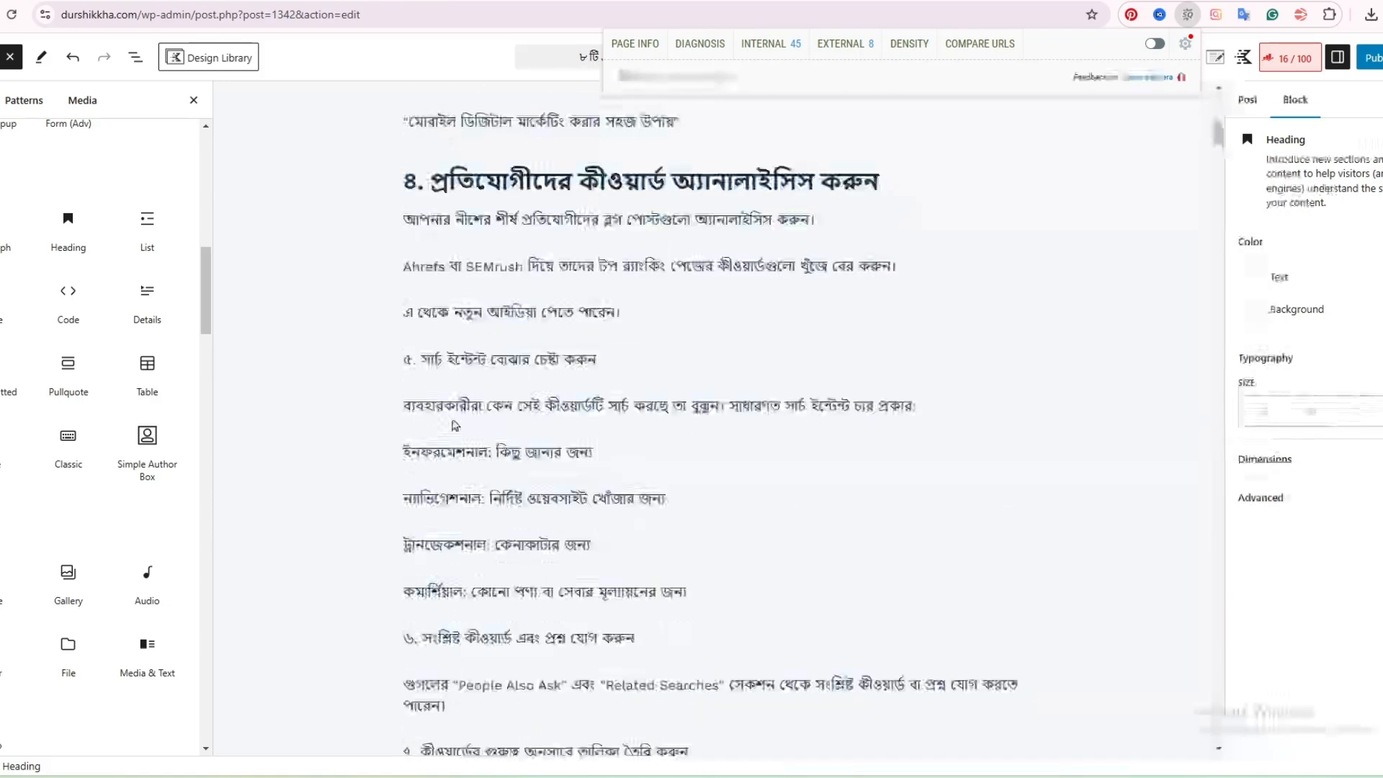
{"action": "triple_click", "coordinate": [479, 353]}
{"action": "left_click", "coordinate": [423, 324]}
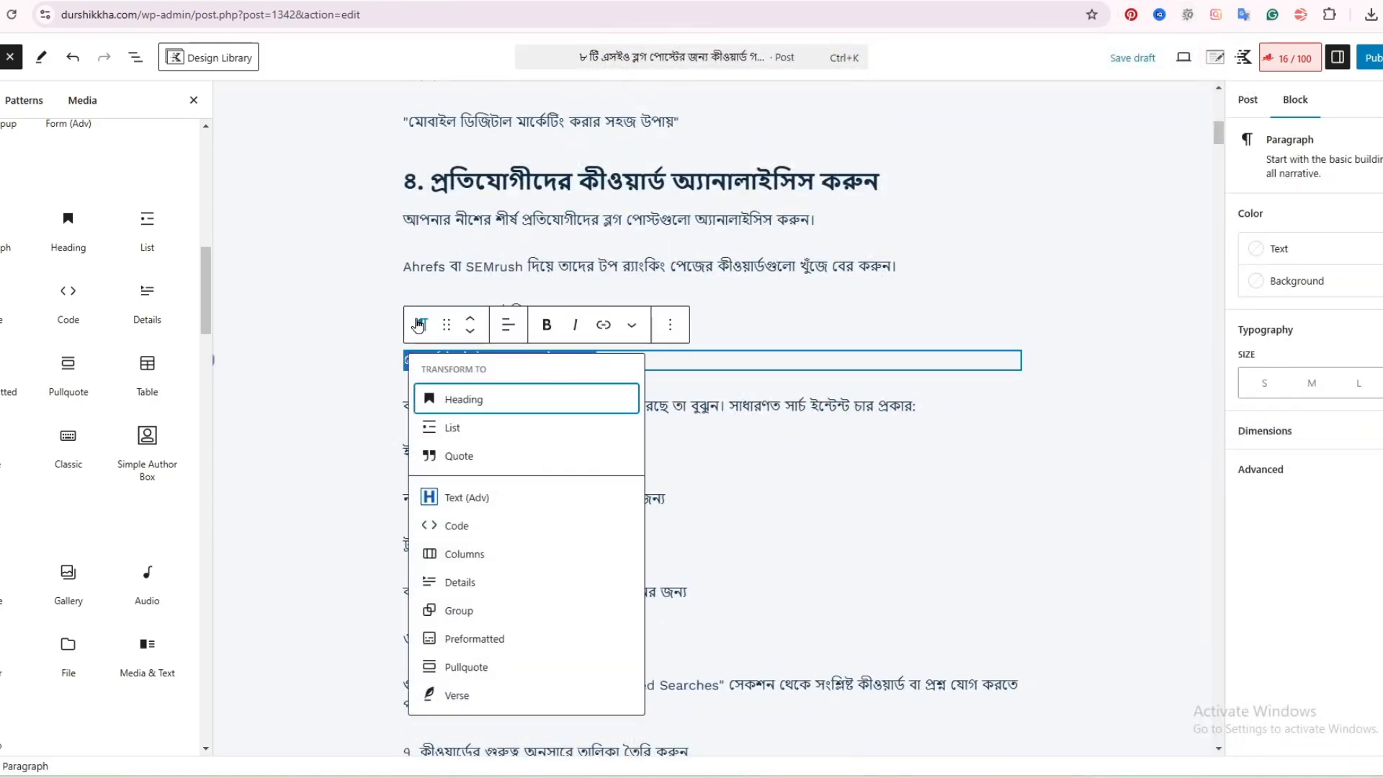
{"action": "left_click", "coordinate": [465, 396]}
{"action": "left_click", "coordinate": [326, 400]}
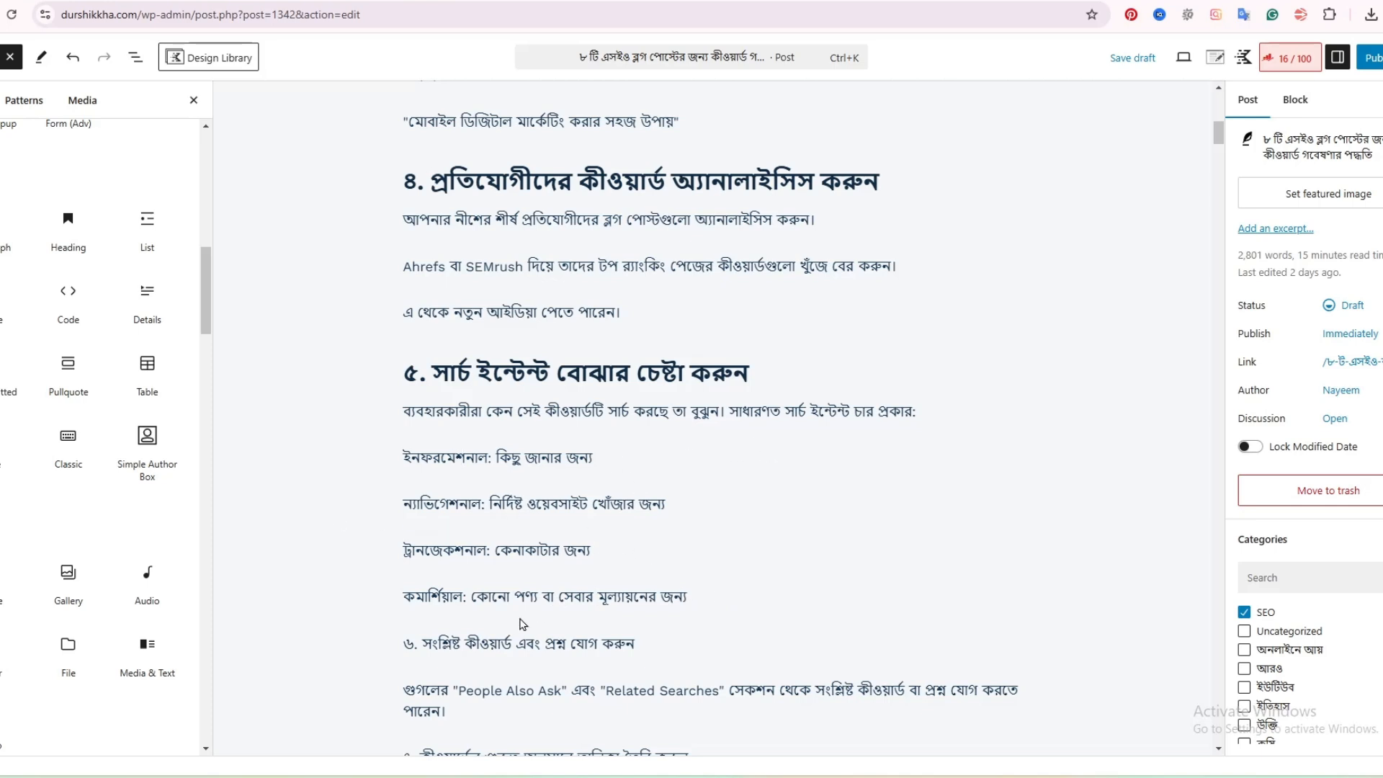
Add an empty paragraph below the section ৫ introduction line ending in "চার প্রকার:"
{"action": "left_click", "coordinate": [405, 457]}
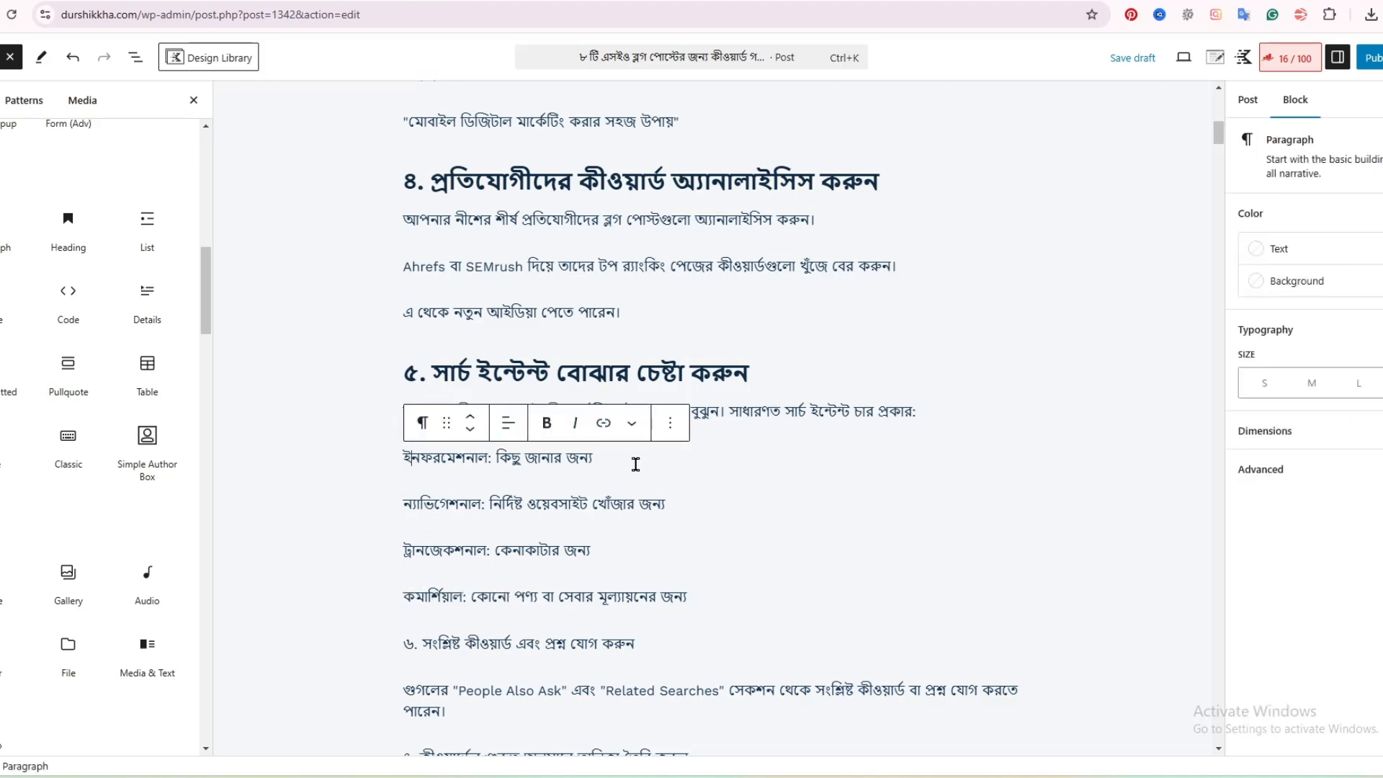
{"action": "left_click", "coordinate": [621, 460]}
{"action": "left_click", "coordinate": [334, 513]}
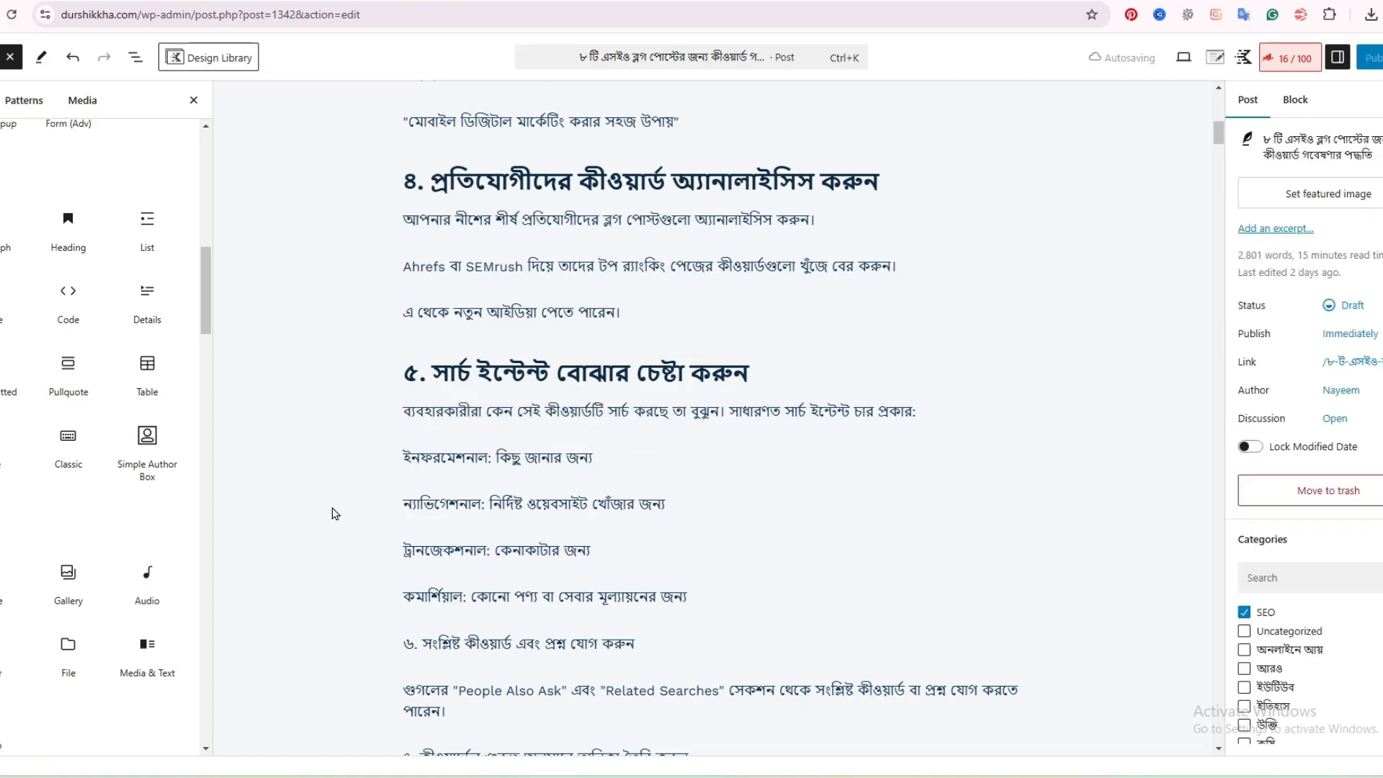
{"action": "left_click", "coordinate": [928, 411]}
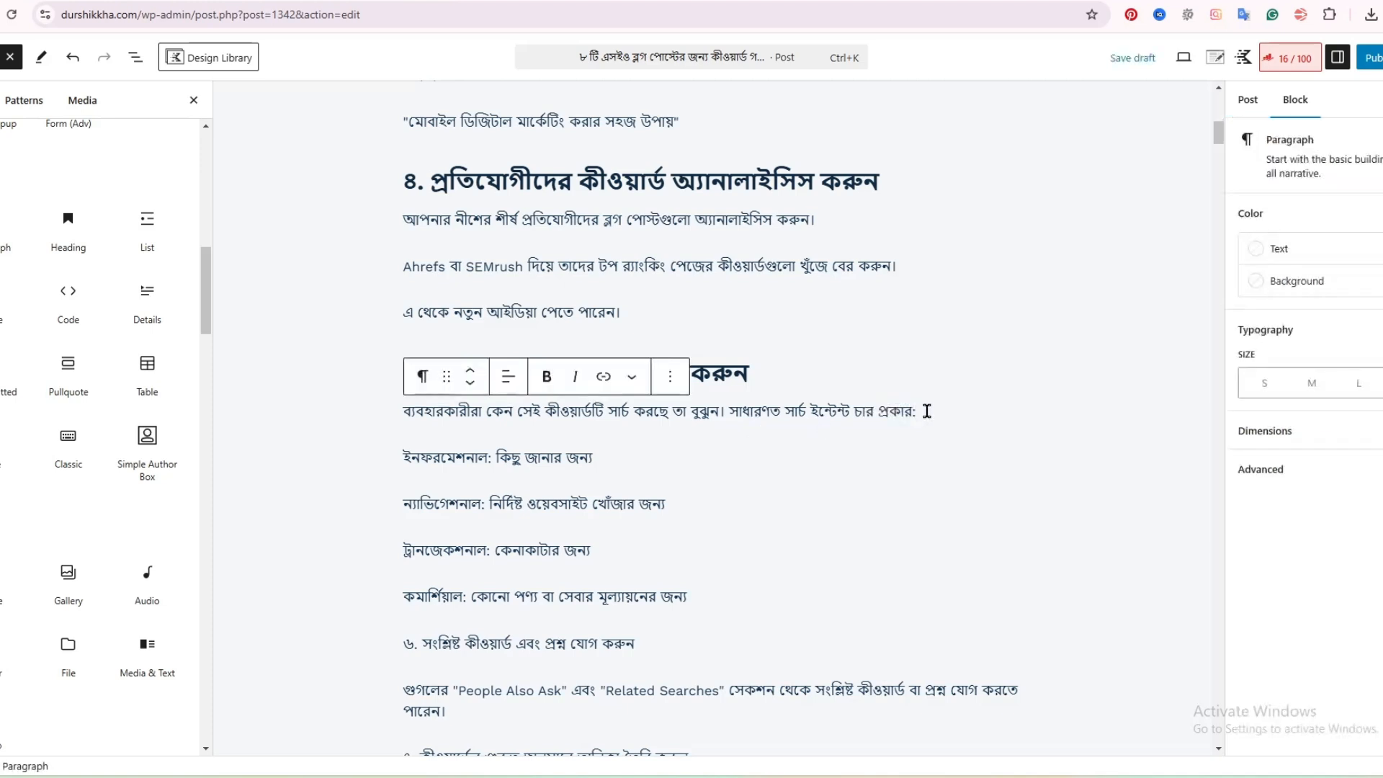
{"action": "key", "text": "Return"}
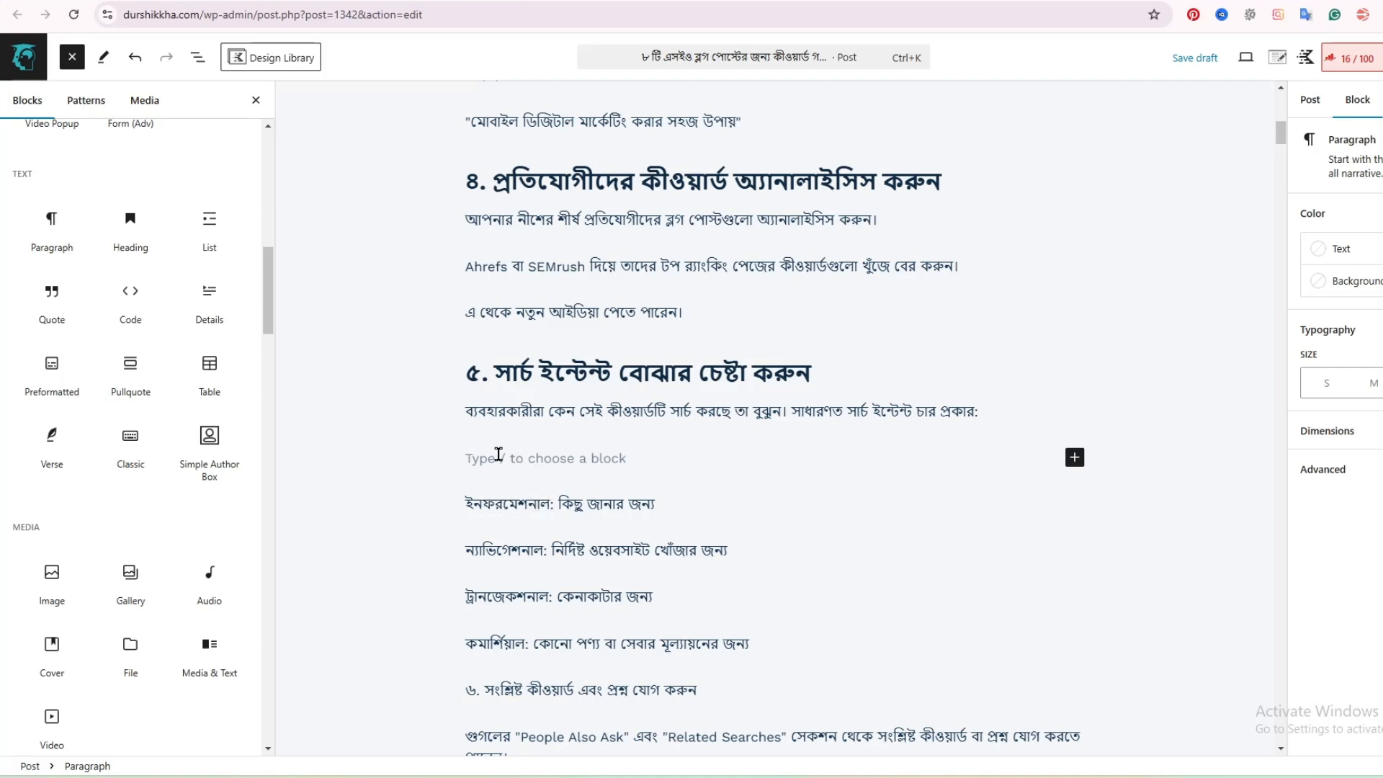
Insert a bulleted list in the empty paragraph and copy "ইনফরমেশনাল: কিছু জানার জন্য" into it as the first item
{"action": "triple_click", "coordinate": [522, 503]}
{"action": "key", "text": "ctrl+c"}
{"action": "right_click", "coordinate": [523, 503]}
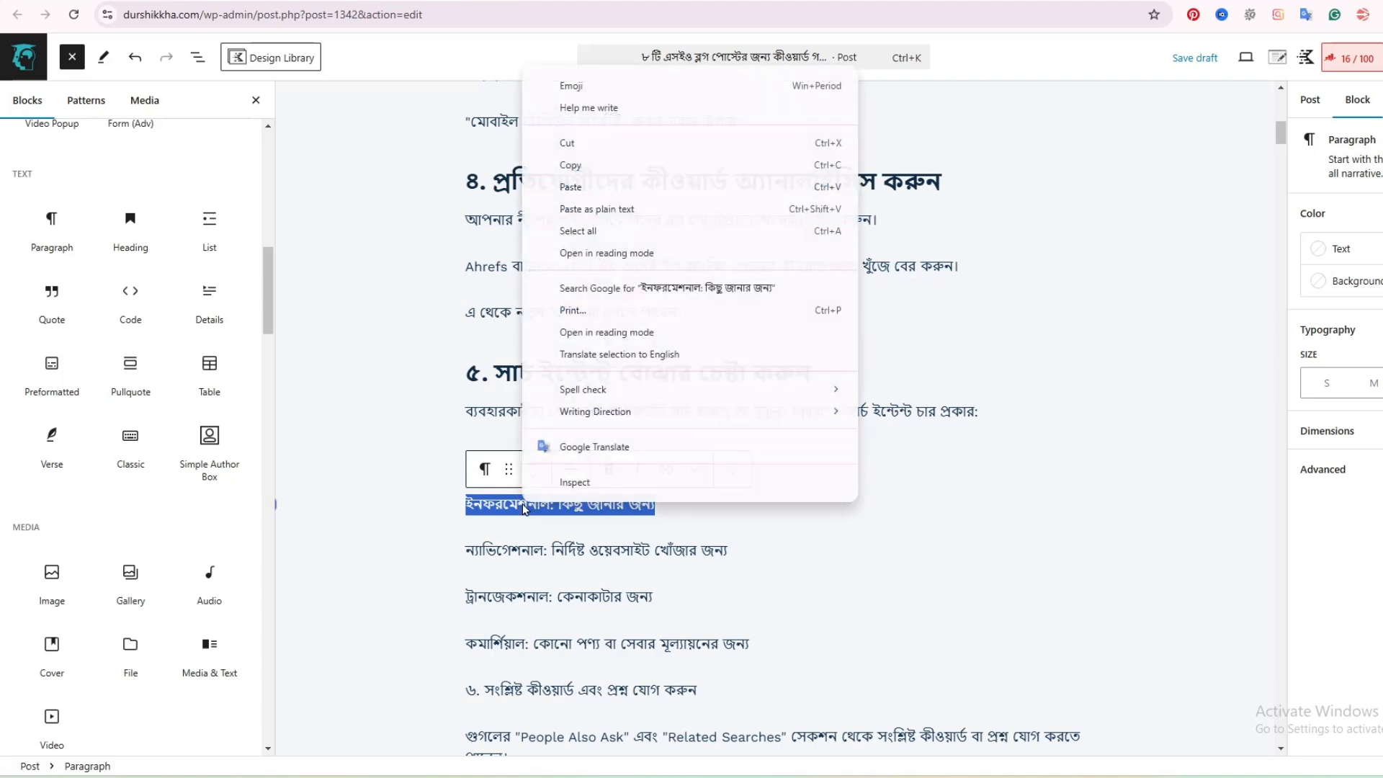
{"action": "left_click", "coordinate": [569, 165]}
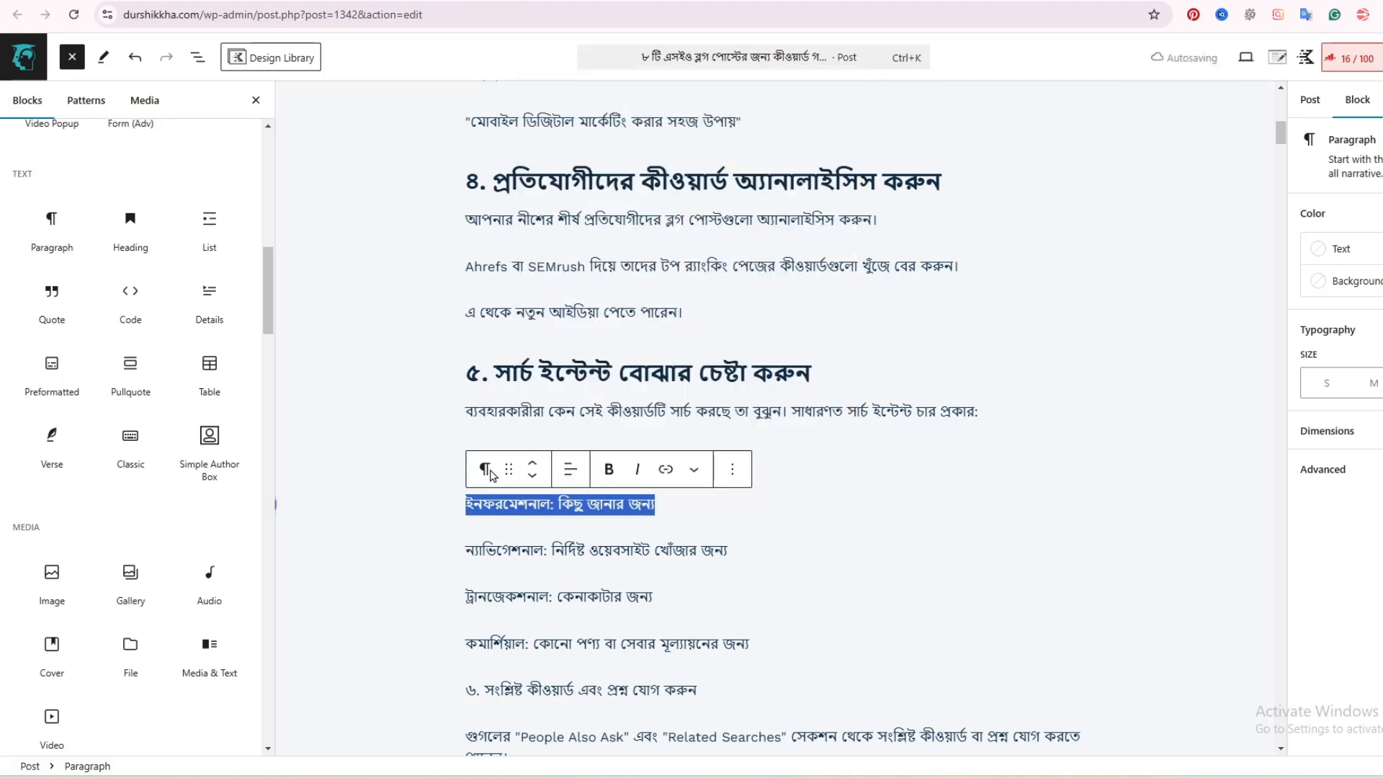
{"action": "left_click", "coordinate": [786, 450]}
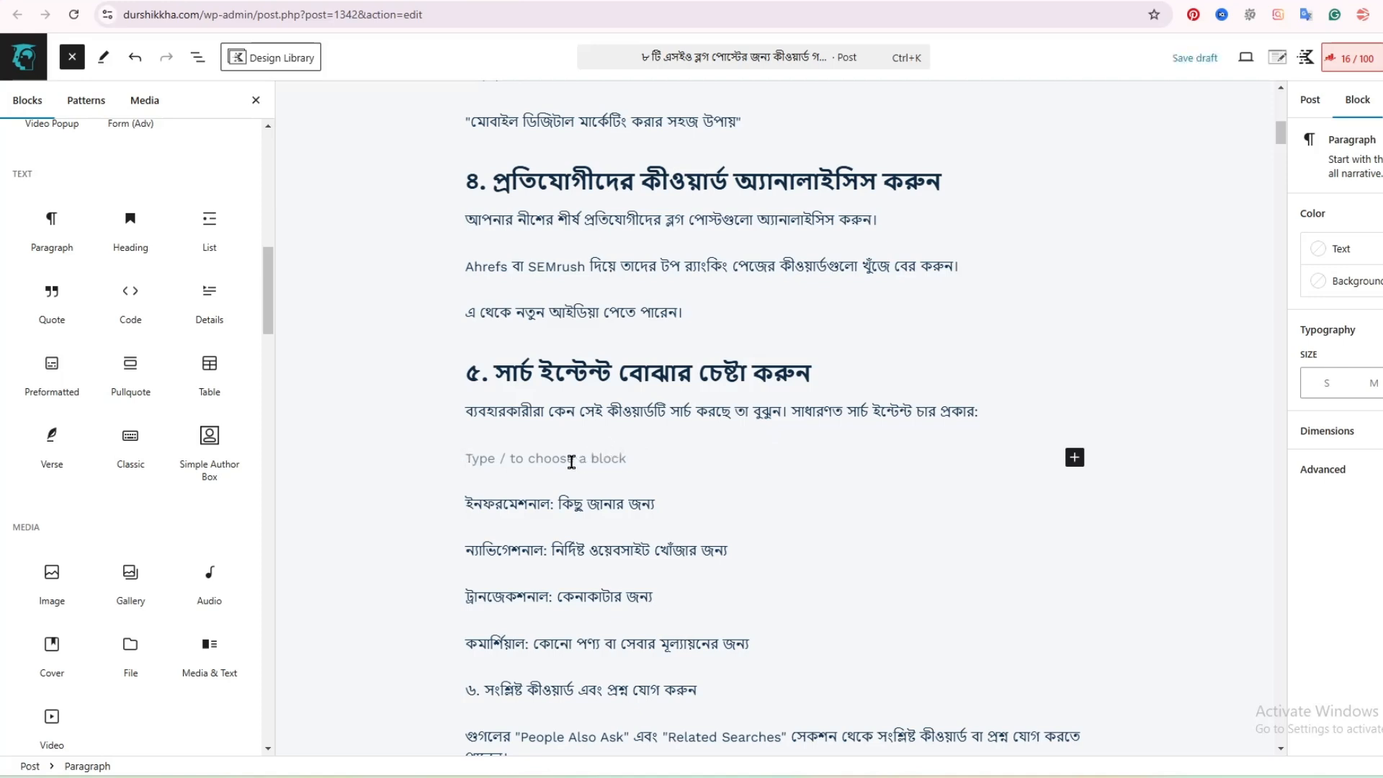
{"action": "left_click", "coordinate": [210, 229]}
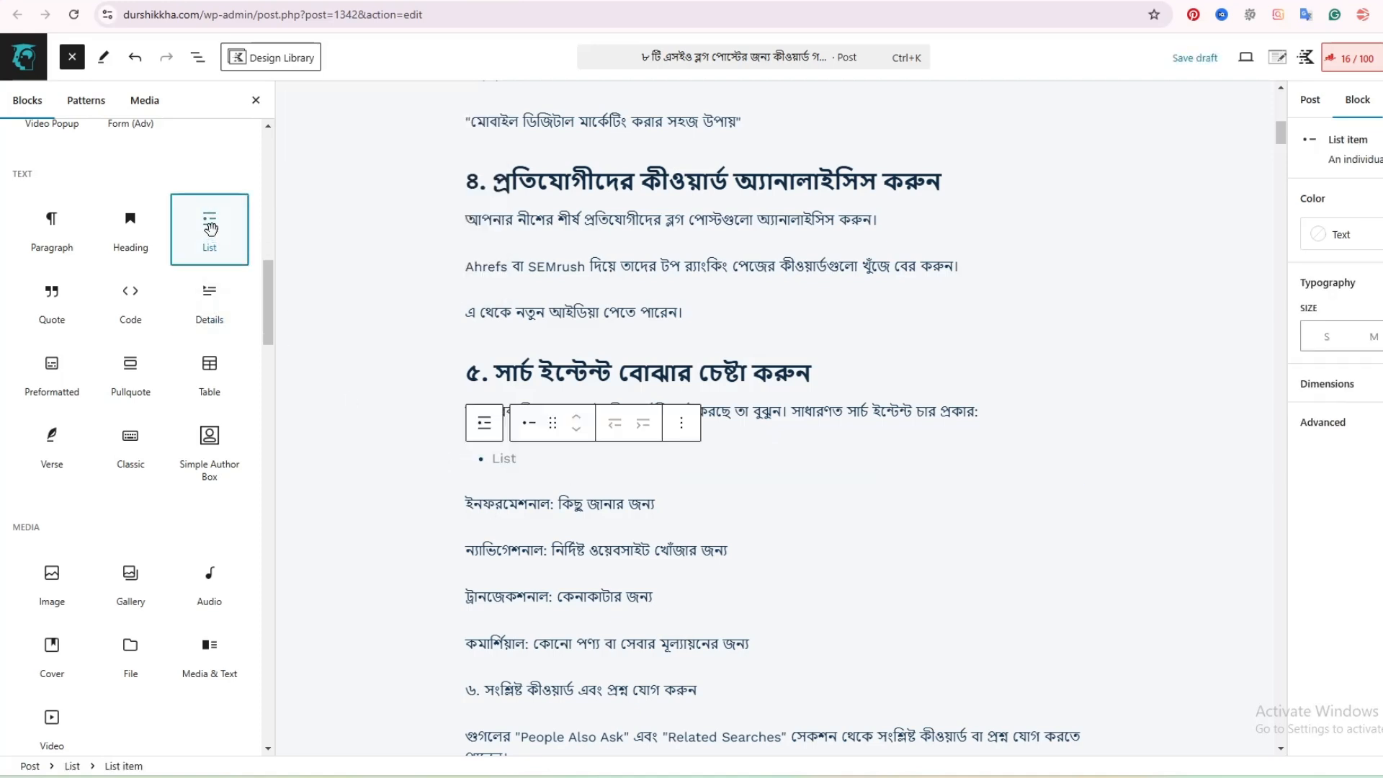
{"action": "right_click", "coordinate": [504, 456]}
{"action": "left_click", "coordinate": [531, 274]}
Add a second list item with the copied line "ন্যাভিগেশনাল: নির্দিষ্ট ওয়েবসাইট খোঁজার জন্য"
{"action": "key", "text": "Return"}
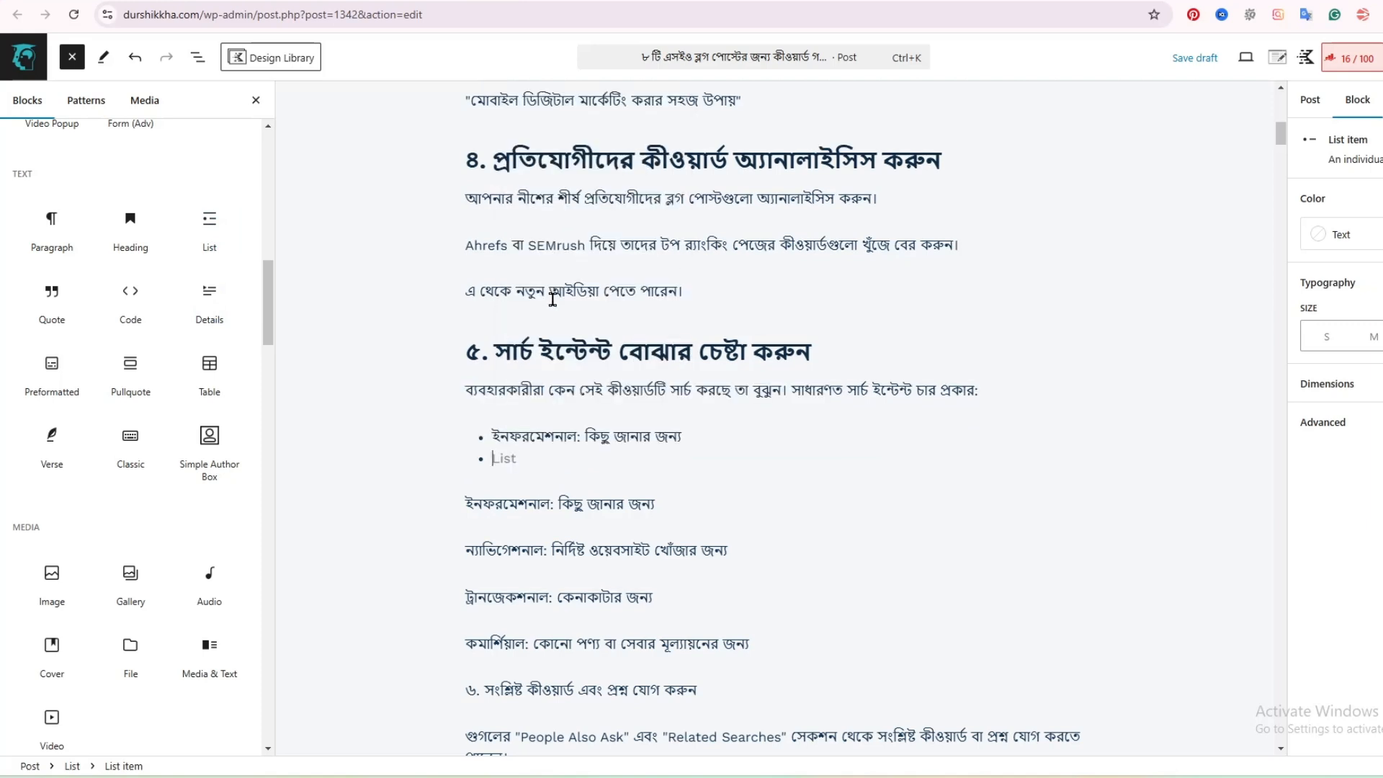
{"action": "triple_click", "coordinate": [515, 551]}
{"action": "key", "text": "ctrl+c"}
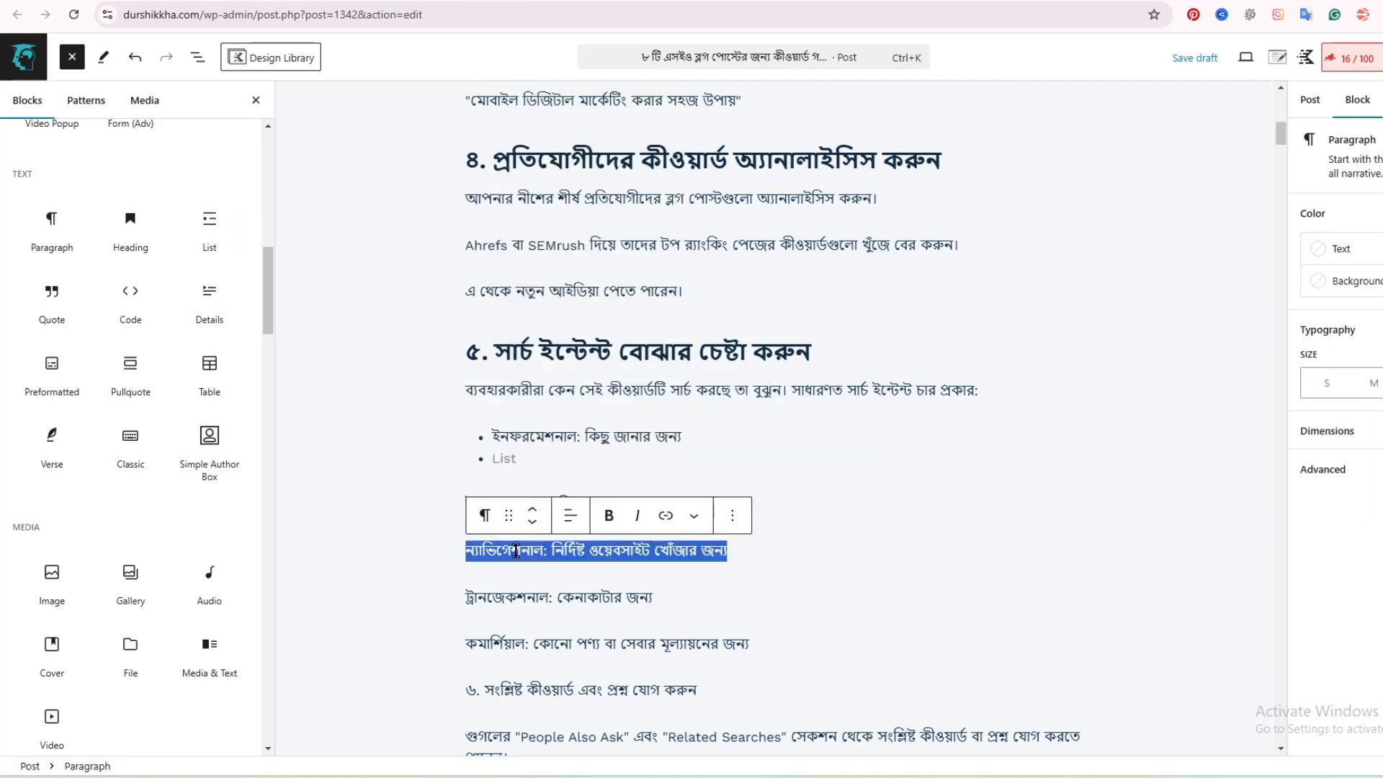
{"action": "right_click", "coordinate": [516, 551]}
{"action": "left_click", "coordinate": [564, 213]}
{"action": "right_click", "coordinate": [502, 453]}
{"action": "left_click", "coordinate": [565, 279]}
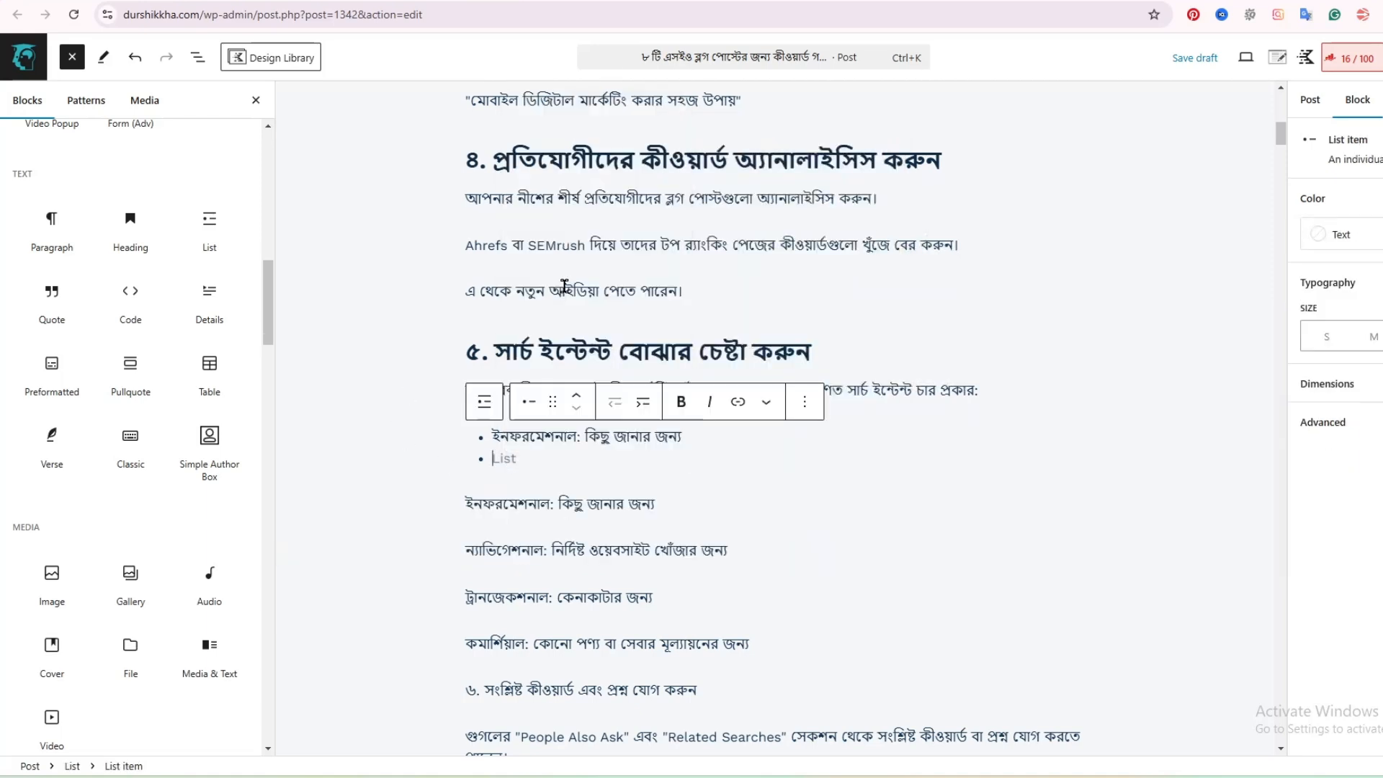
Add a third list item with the copied line "ট্রানজেকশনাল: কেনাকাটার জন্য"
{"action": "key", "text": "Return"}
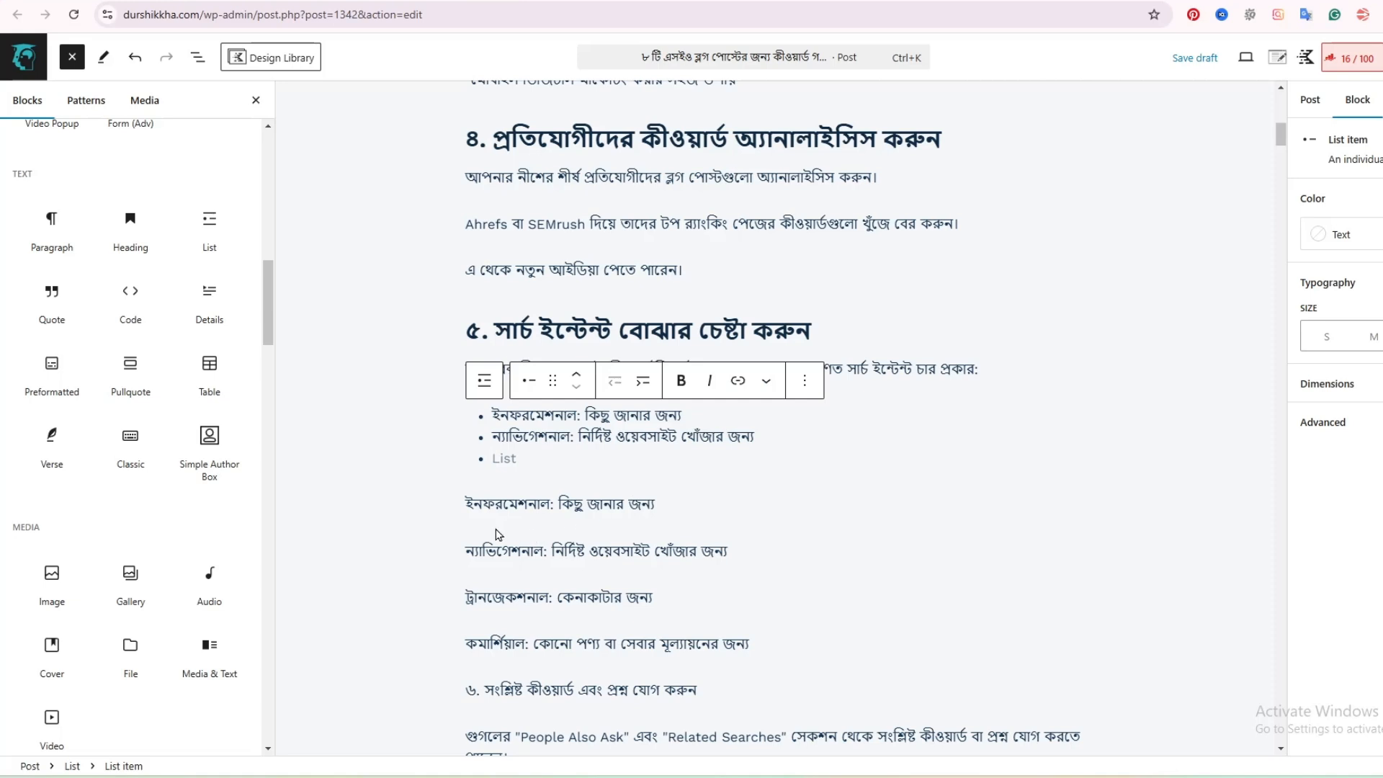
{"action": "triple_click", "coordinate": [519, 592]}
{"action": "right_click", "coordinate": [520, 592]}
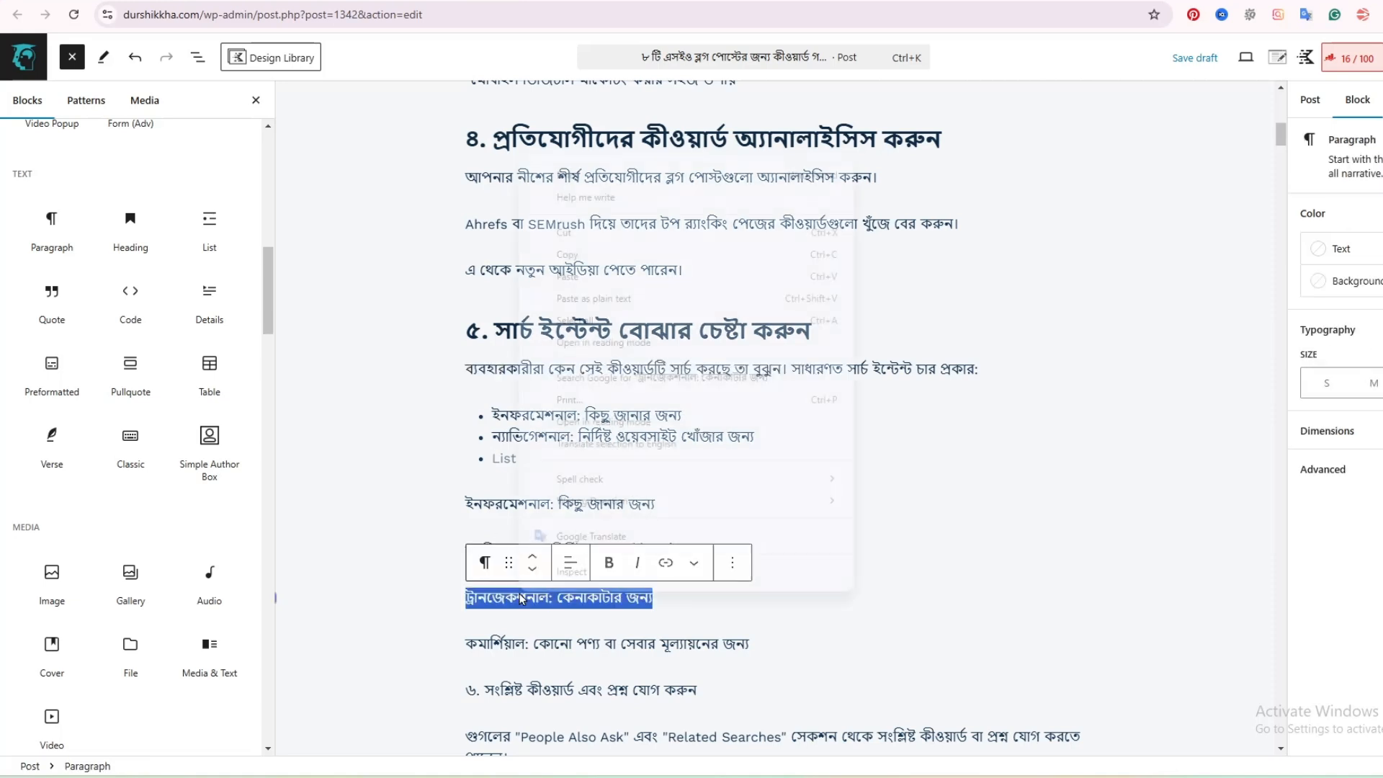
{"action": "left_click", "coordinate": [574, 264]}
{"action": "right_click", "coordinate": [510, 459]}
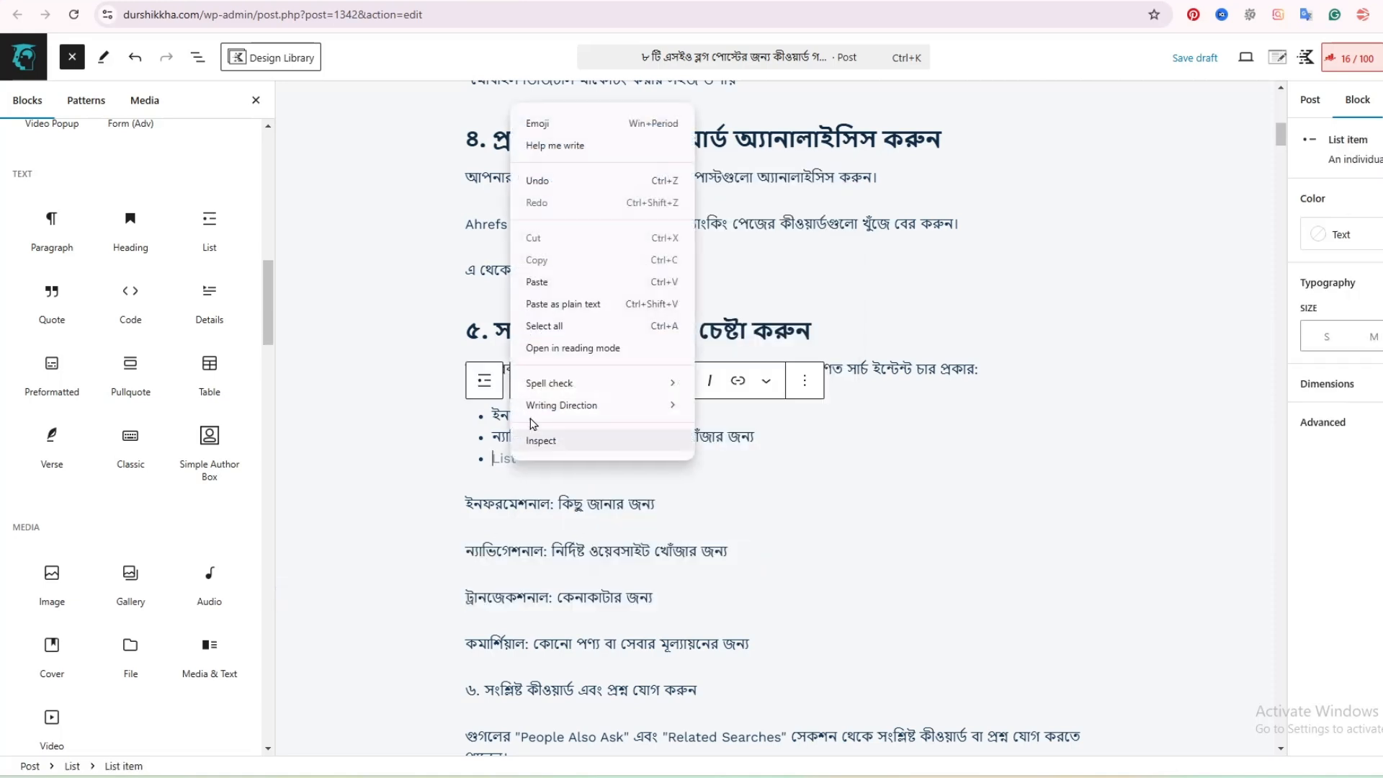
{"action": "left_click", "coordinate": [579, 308]}
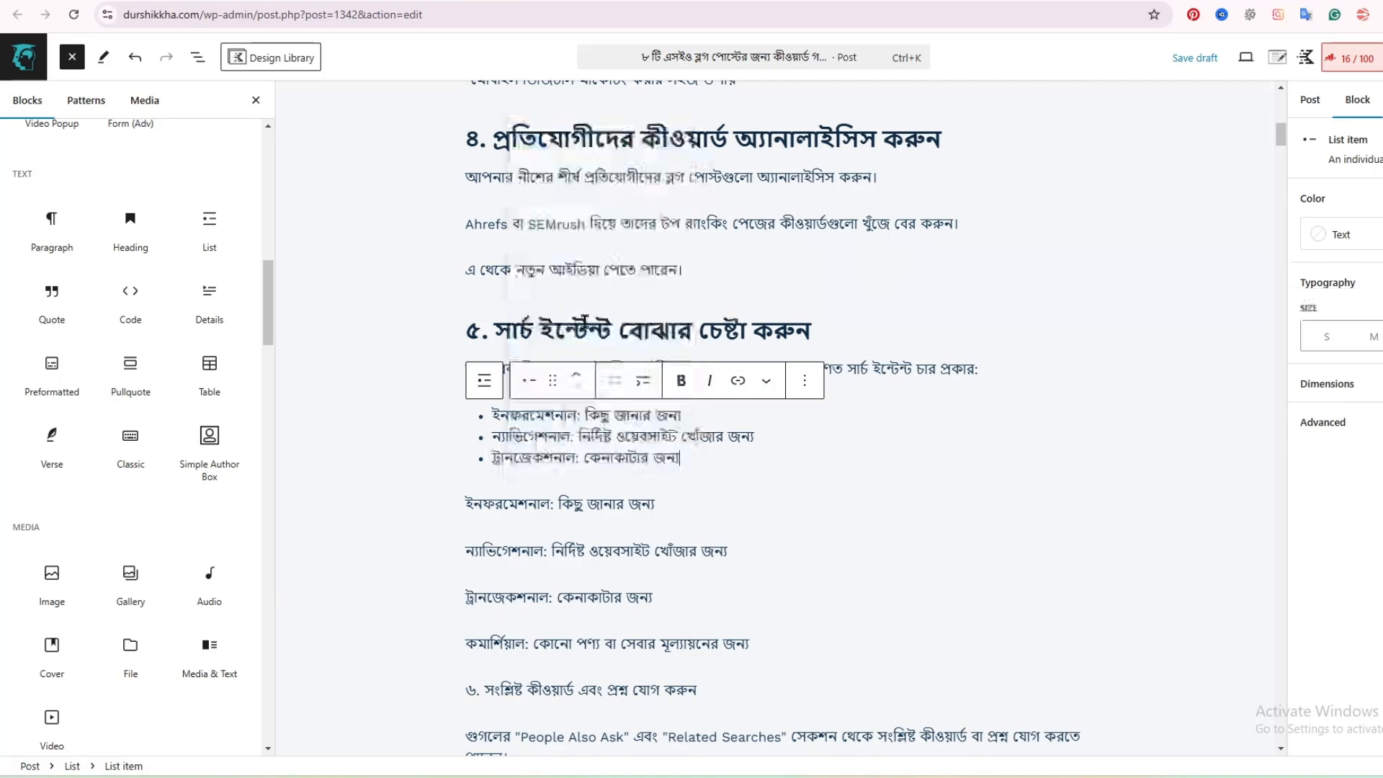
Add a fourth list item with the copied line "কমার্শিয়াল: কোনো পণ্য বা সেবার মূল্যায়নের জন্য"
{"action": "double_click", "coordinate": [532, 640]}
{"action": "triple_click", "coordinate": [531, 637]}
{"action": "right_click", "coordinate": [547, 637]}
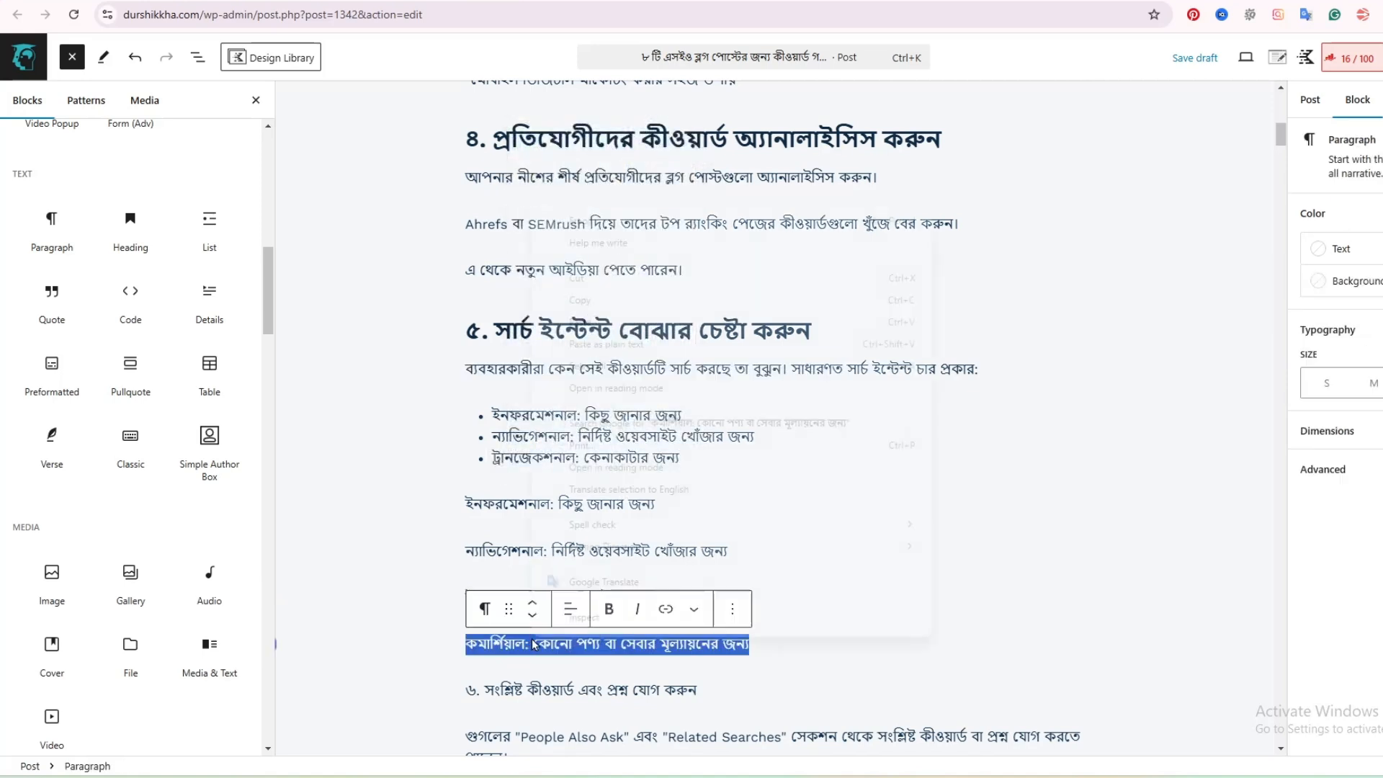
{"action": "left_click", "coordinate": [574, 296]}
{"action": "left_click", "coordinate": [690, 459]}
{"action": "key", "text": "Return"}
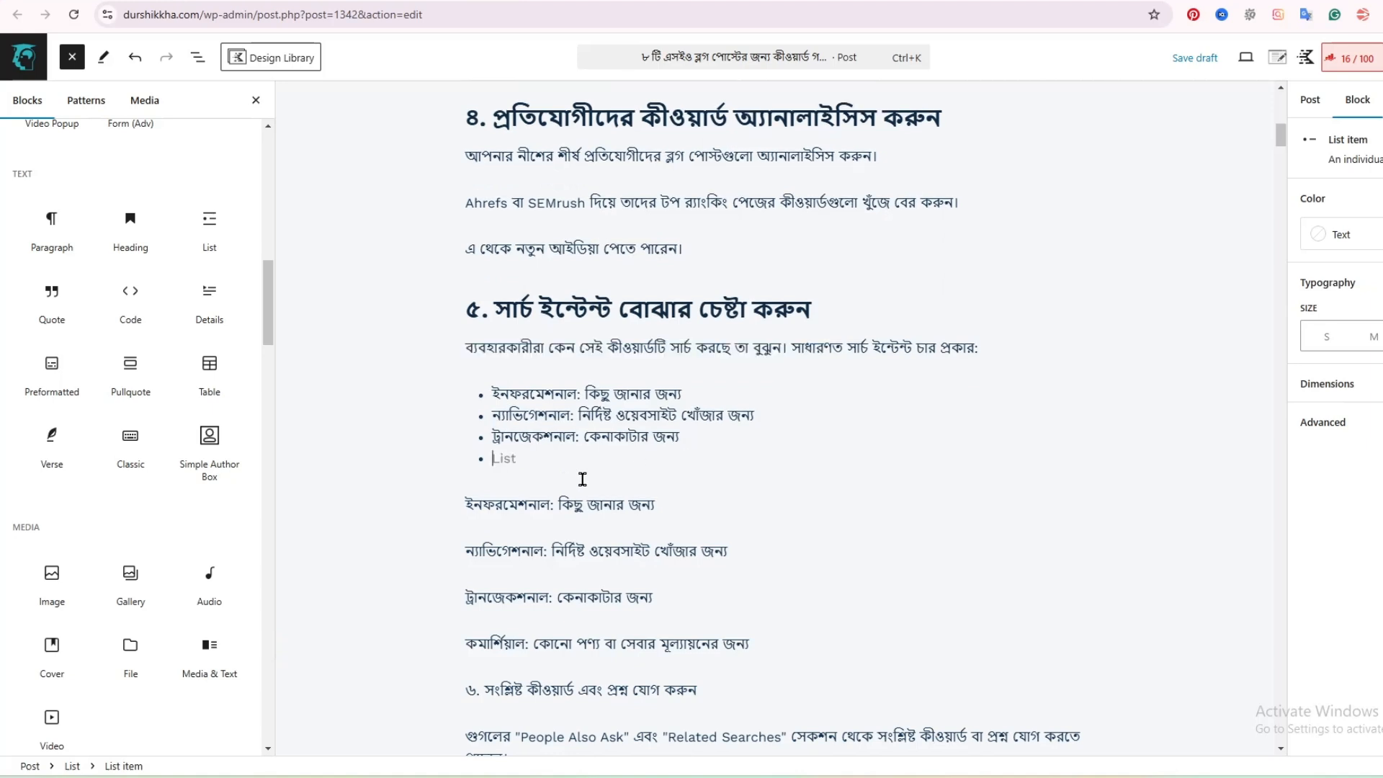
{"action": "right_click", "coordinate": [503, 458]}
{"action": "left_click", "coordinate": [570, 296]}
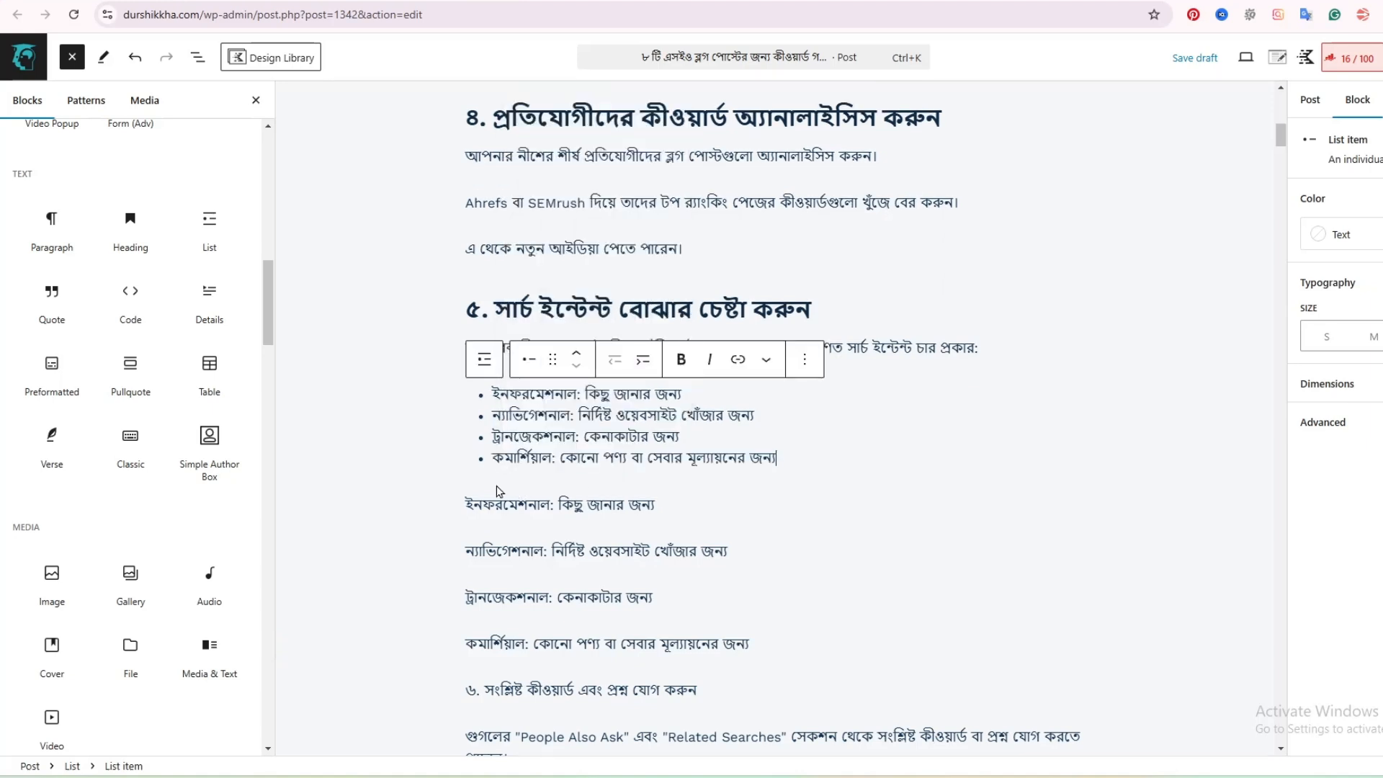
Delete the four leftover search-intent paragraphs below the bulleted list in section ৫, along with the empty blocks left behind
{"action": "left_click_drag", "start_coordinate": [753, 645], "coordinate": [456, 525]}
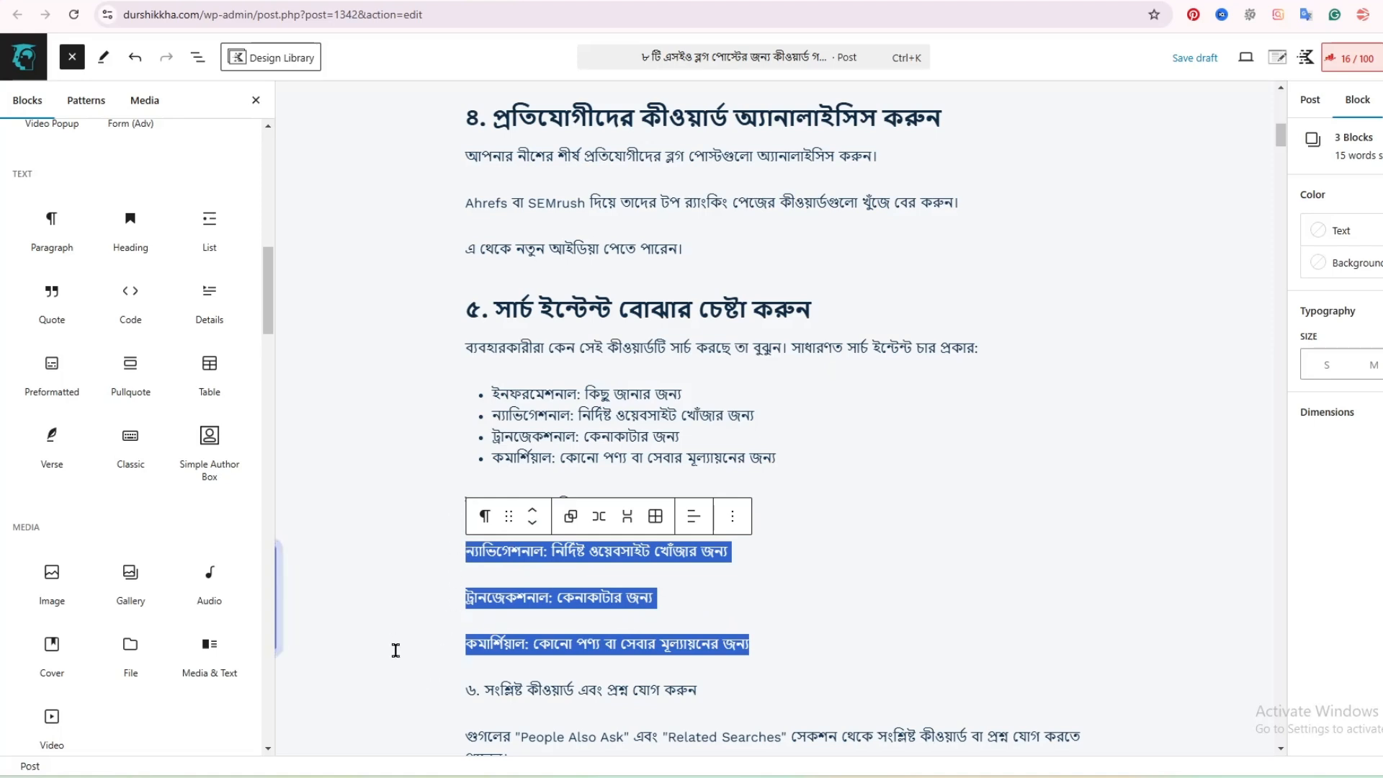
{"action": "key", "text": "BackSpace"}
{"action": "triple_click", "coordinate": [508, 502]}
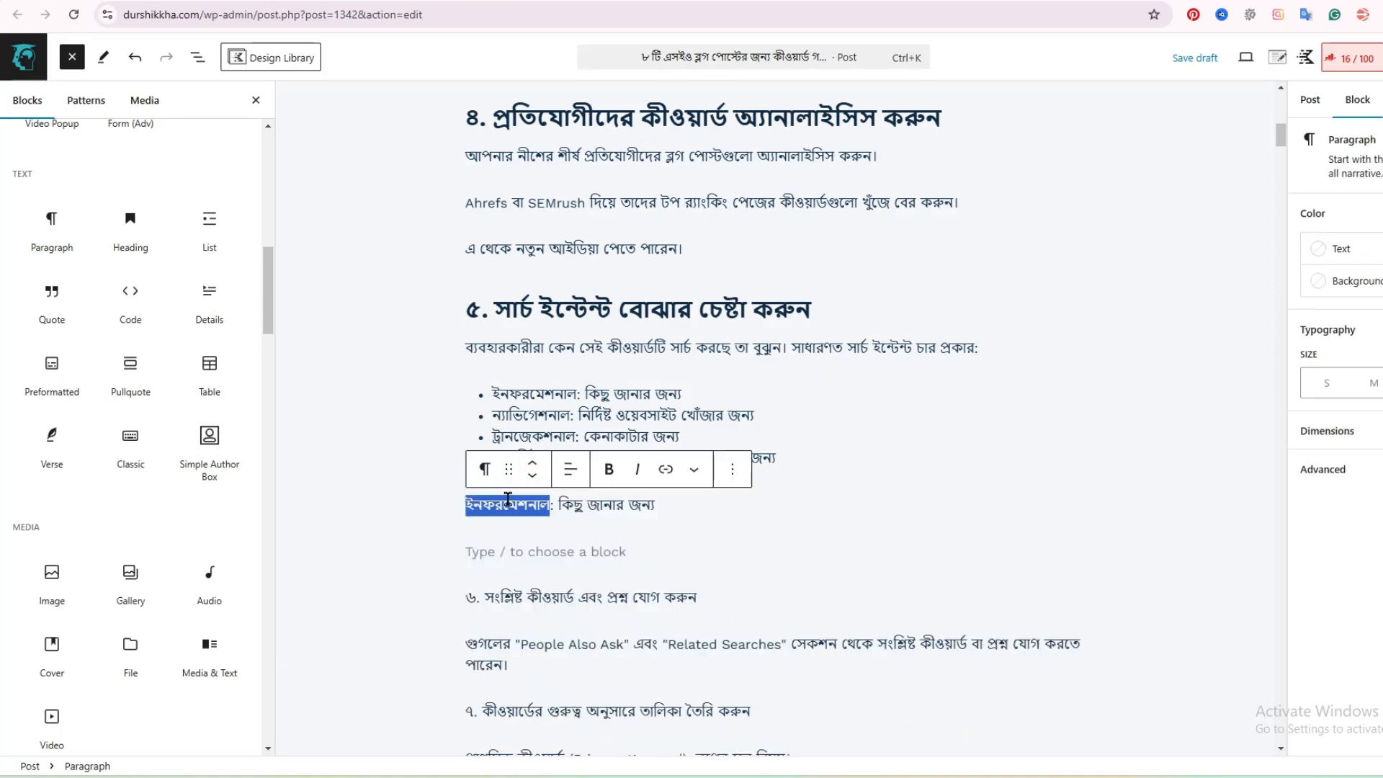
{"action": "key", "text": "BackSpace"}
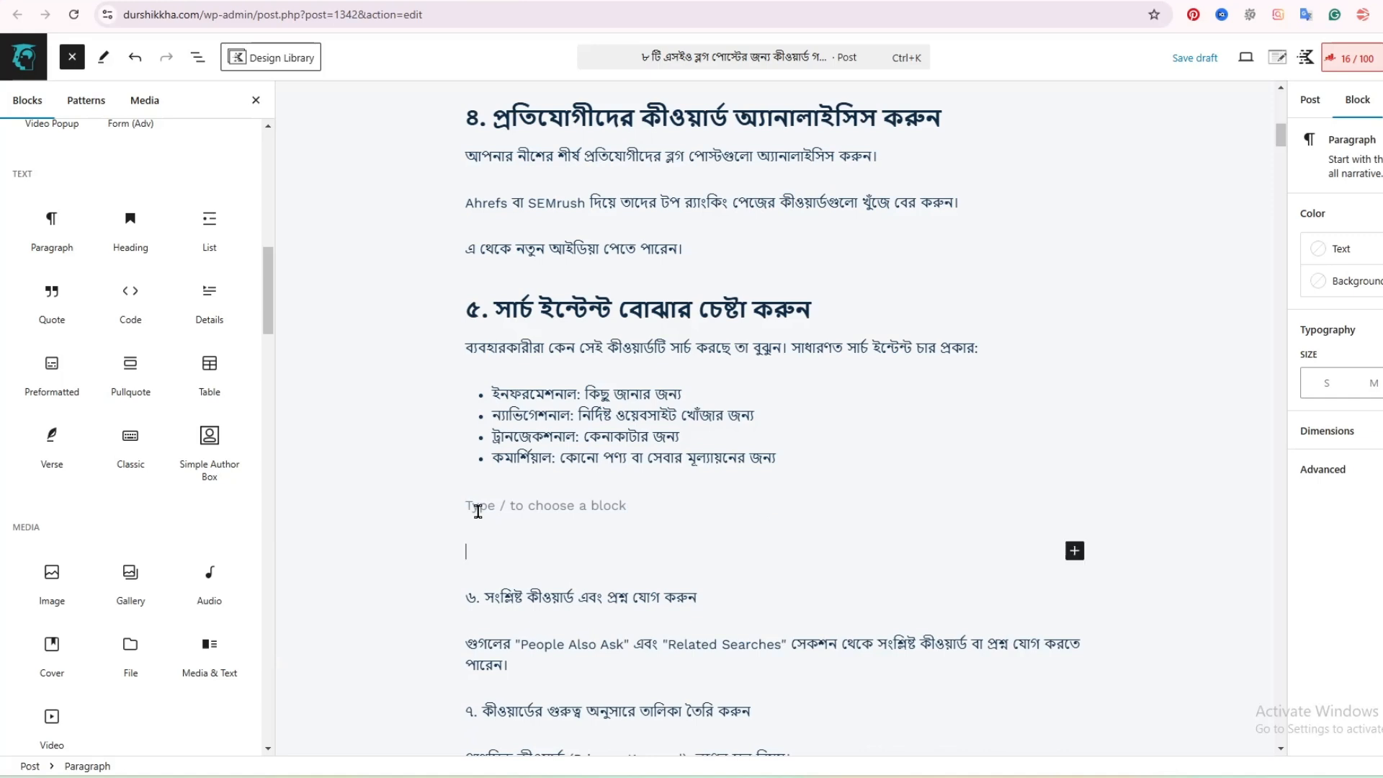
{"action": "key", "text": "BackSpace"}
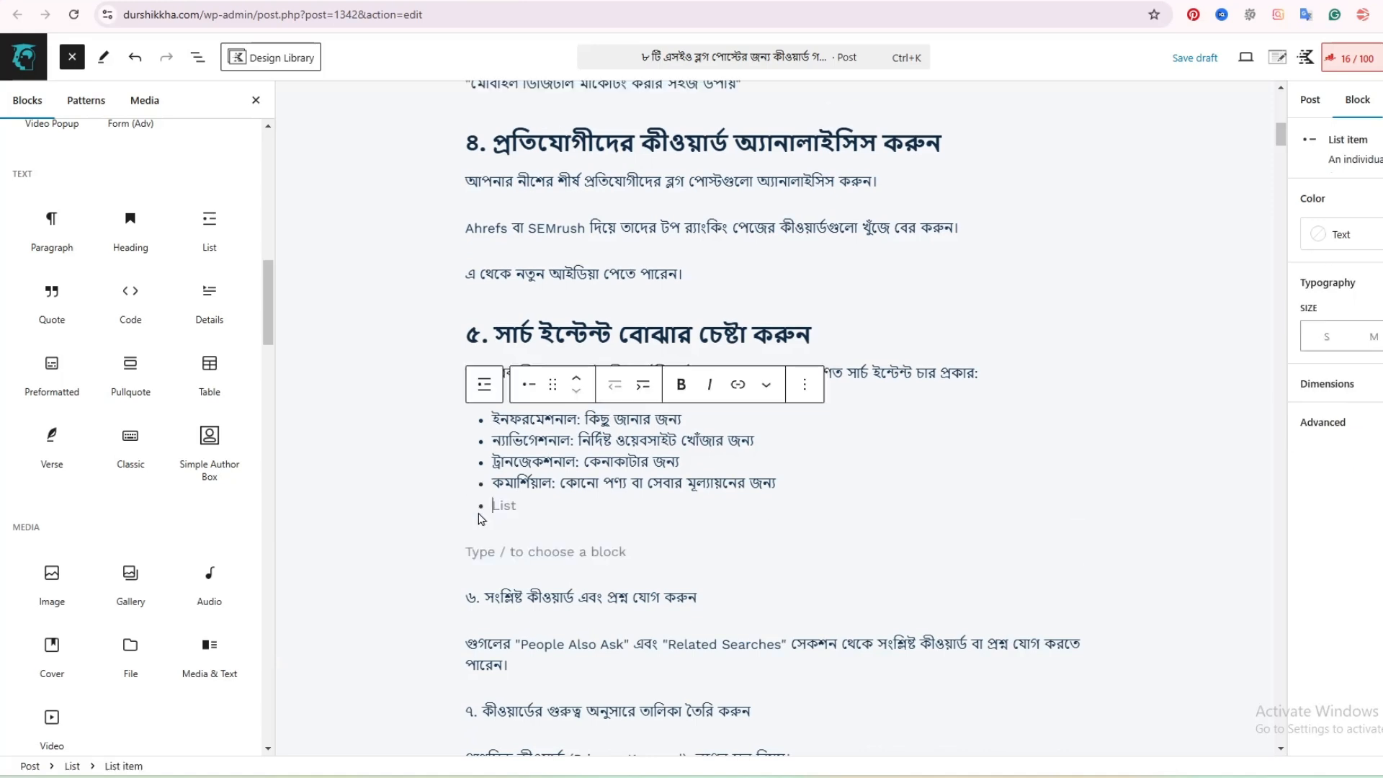
{"action": "key", "text": "BackSpace"}
{"action": "left_click", "coordinate": [348, 510]}
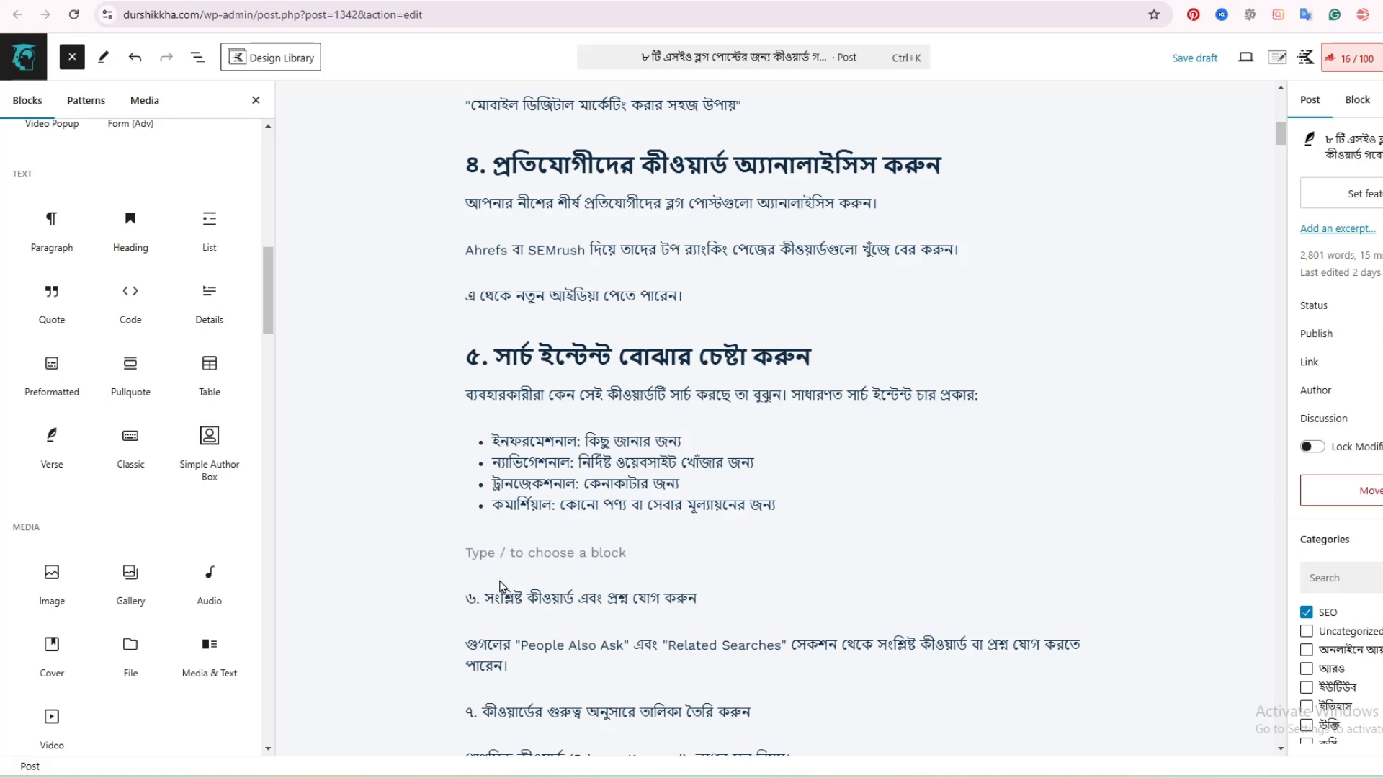
{"action": "left_click", "coordinate": [533, 556]}
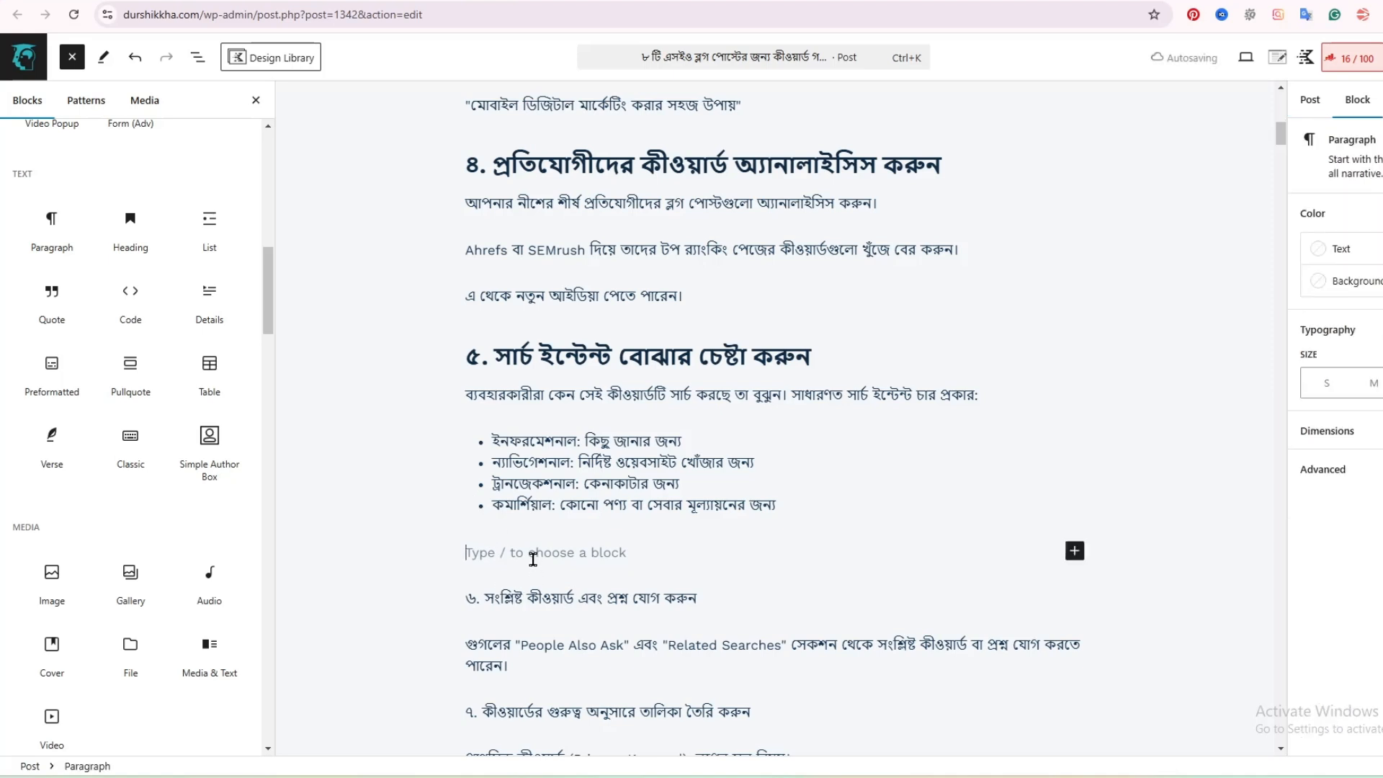
{"action": "key", "text": "BackSpace"}
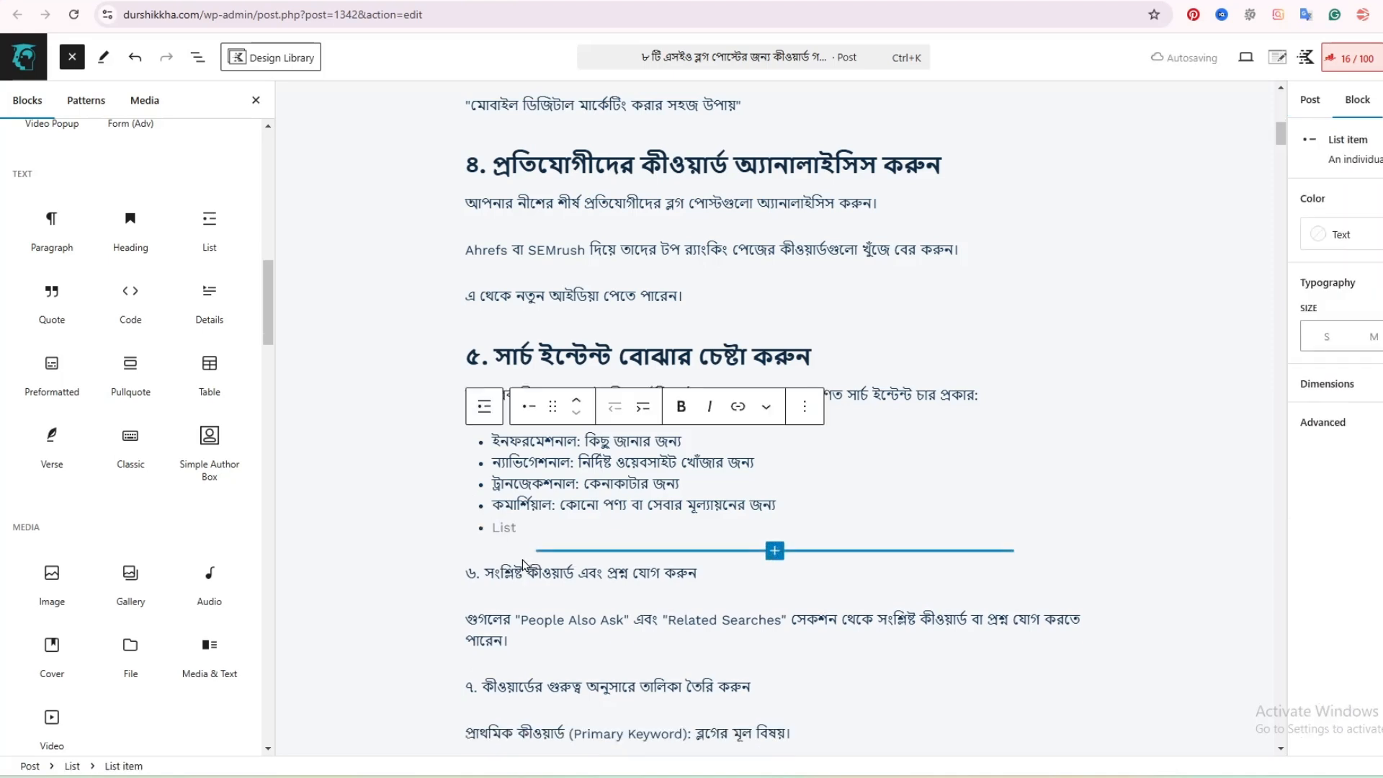
{"action": "key", "text": "BackSpace"}
Convert the line "৬. সংশ্লিষ্ট কীওয়ার্ড এবং প্রশ্ন যোগ করুন" into an H2 heading
{"action": "triple_click", "coordinate": [524, 571]}
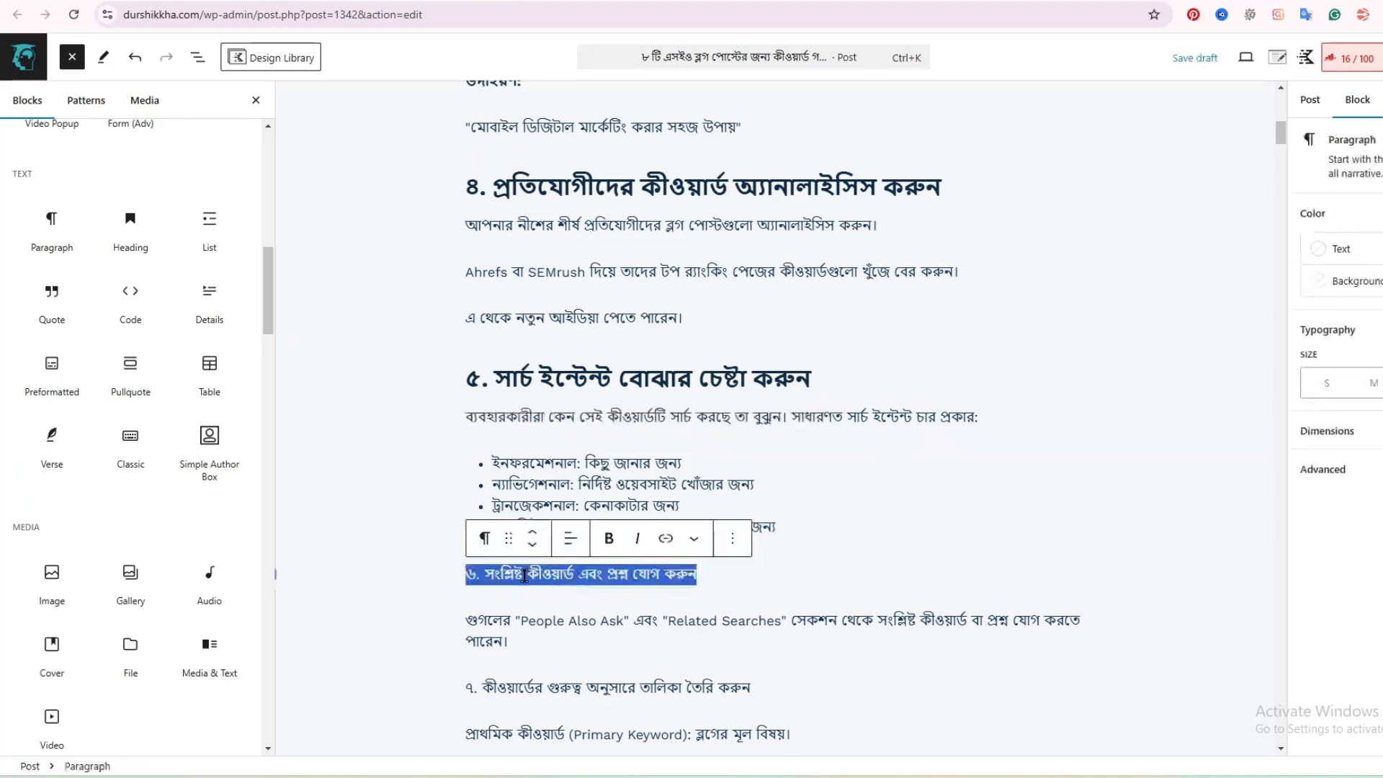
{"action": "left_click", "coordinate": [485, 539]}
{"action": "left_click", "coordinate": [525, 190]}
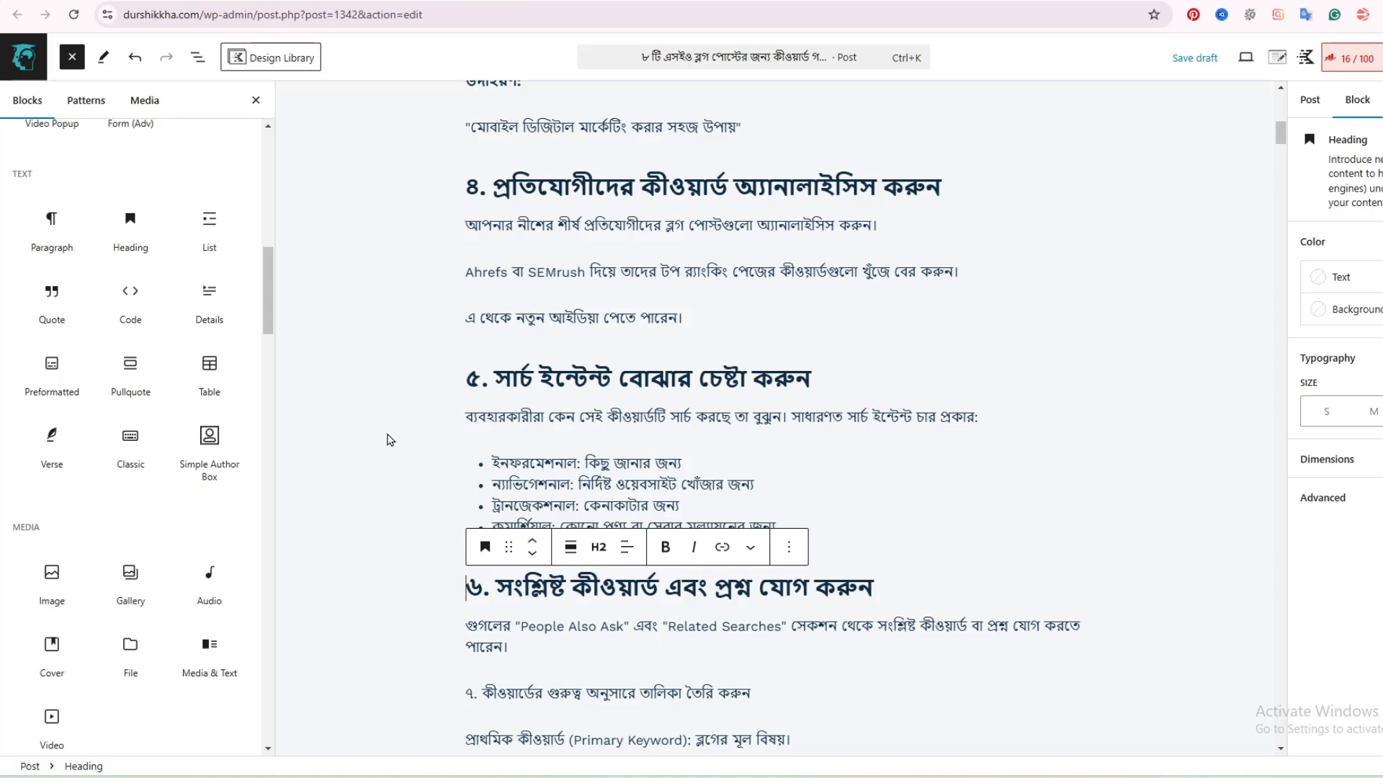
Switch to the Google results for "presentation" and examine the "People also search for" terms and "People also ask" questions, opening and closing individual questions
{"action": "scroll", "coordinate": [370, 528], "scroll_direction": "down", "scroll_amount": 3}
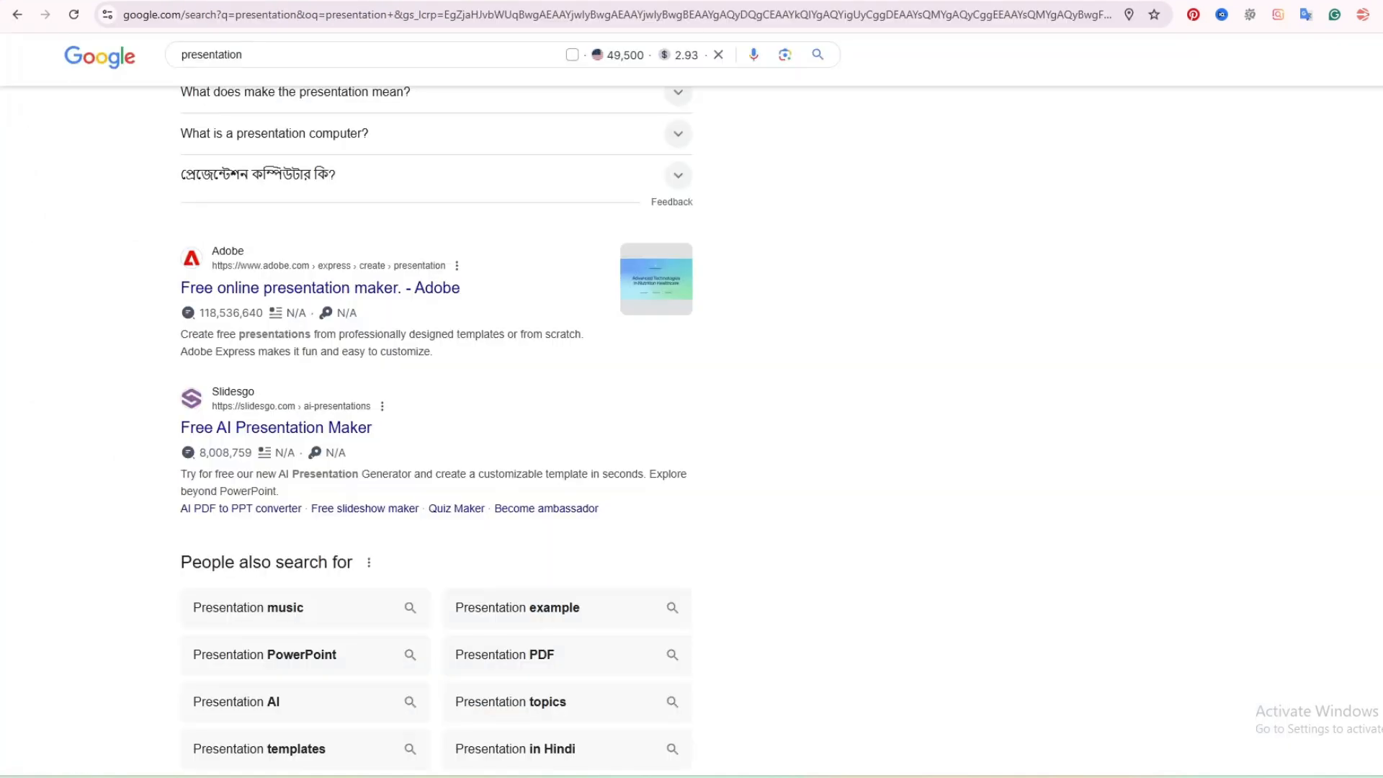
{"action": "scroll", "coordinate": [325, 347], "scroll_direction": "up", "scroll_amount": 3}
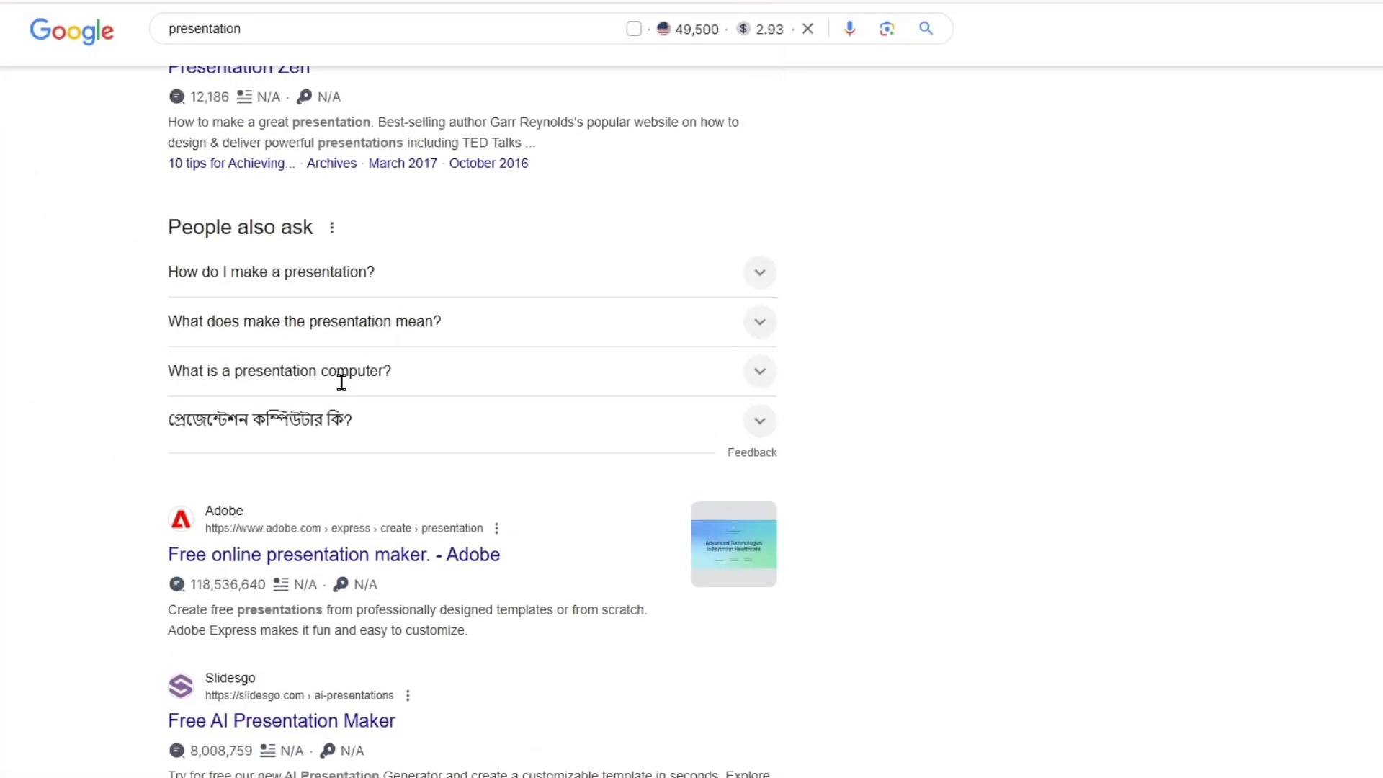
{"action": "left_click", "coordinate": [762, 274]}
{"action": "left_click", "coordinate": [764, 280]}
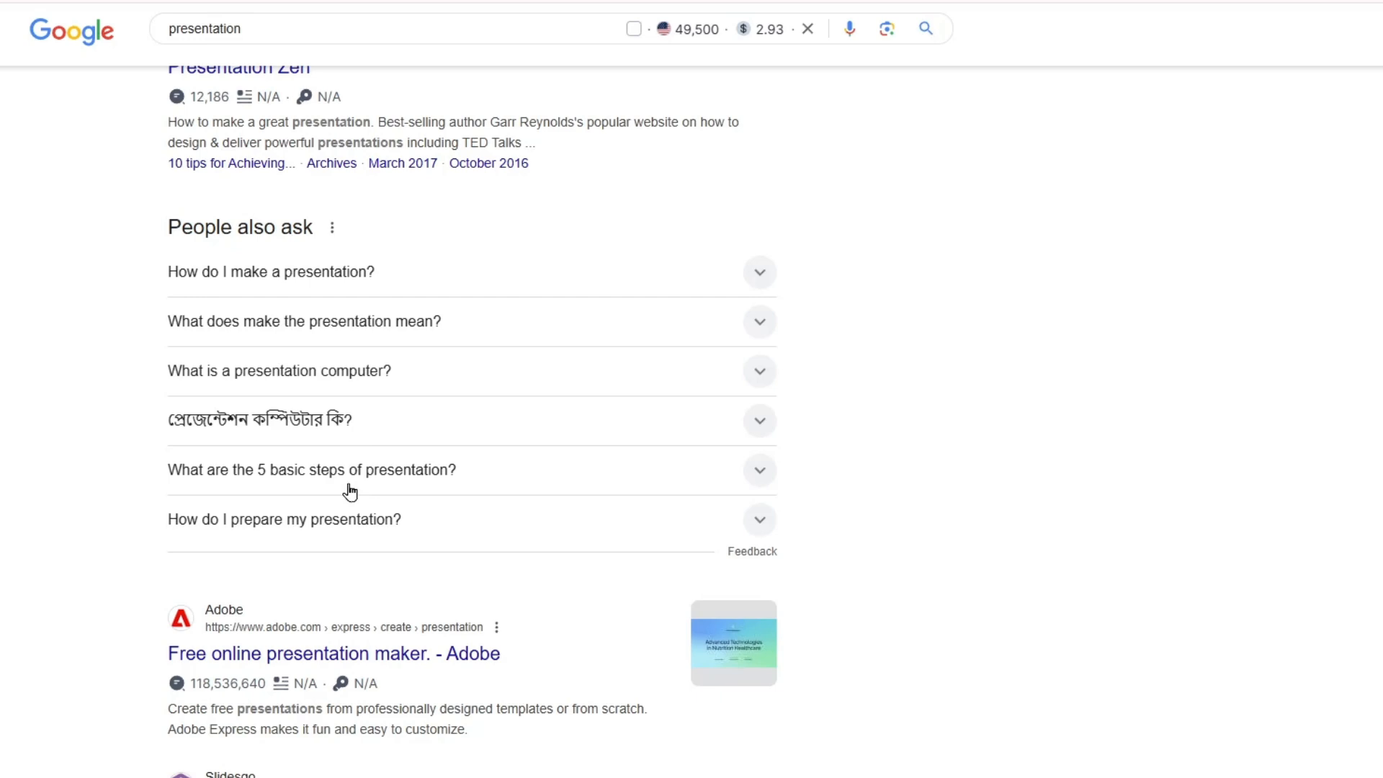
{"action": "left_click", "coordinate": [592, 479]}
{"action": "left_click", "coordinate": [593, 478]}
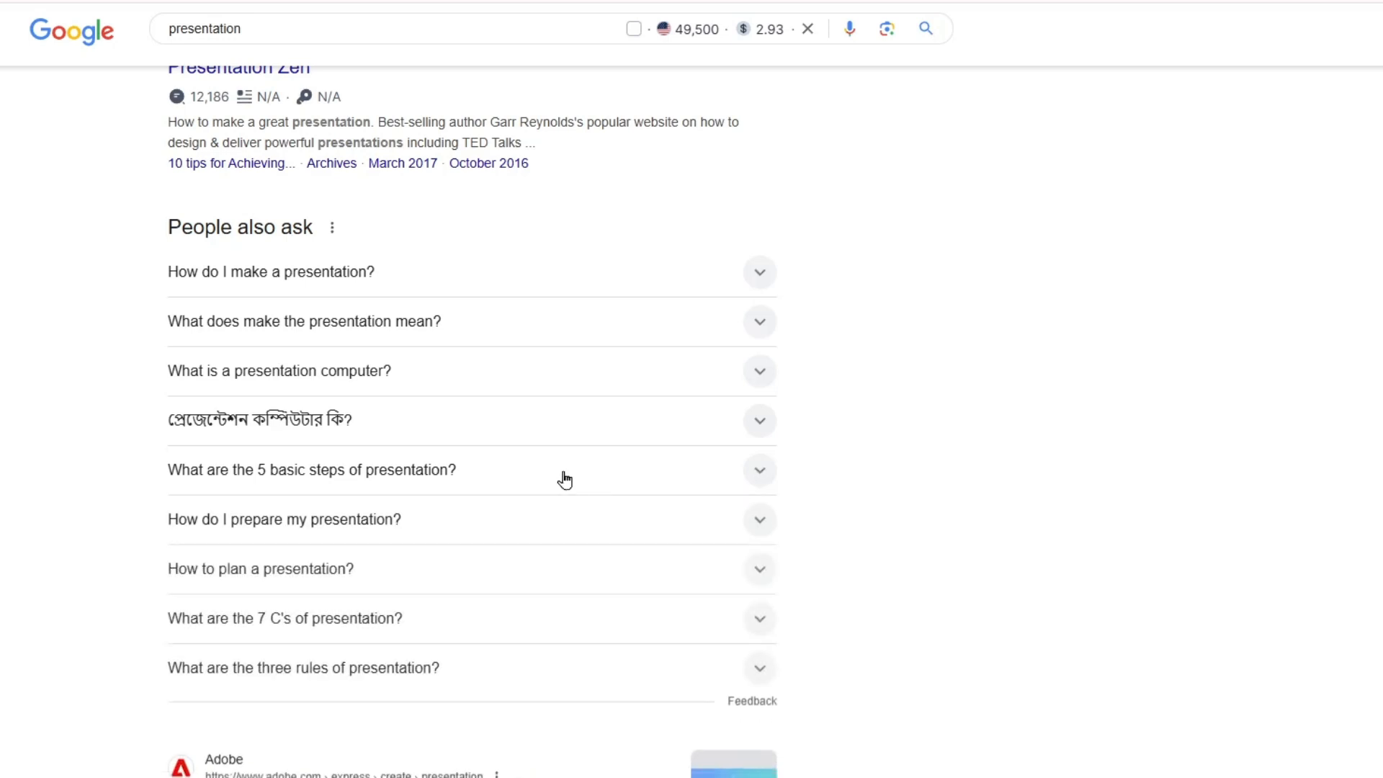
{"action": "double_click", "coordinate": [214, 29]}
{"action": "left_click", "coordinate": [178, 395]}
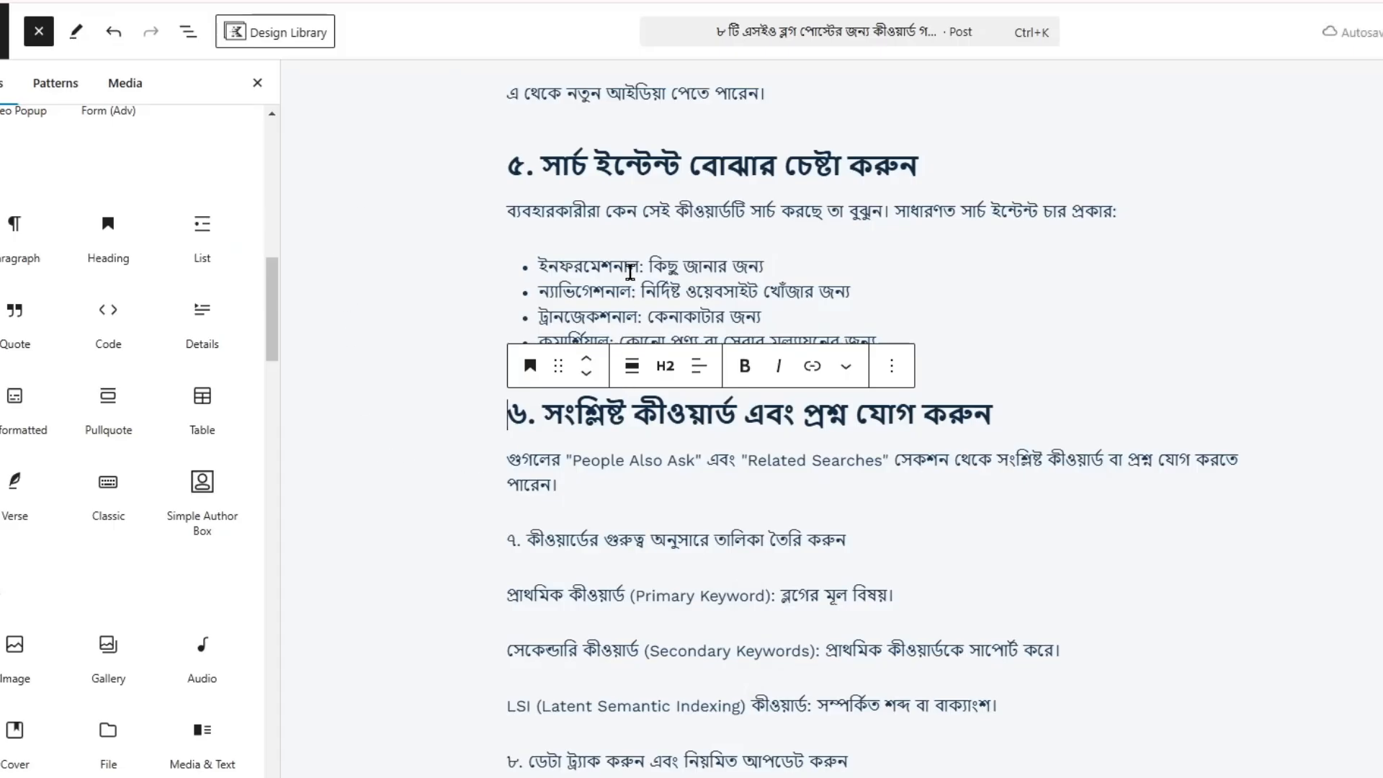
Back in the post editor, convert the line "৭. কীওয়ার্ডের গুরুত্ব অনুসারে তালিকা তৈরি করুন" into an H2 heading
{"action": "left_click", "coordinate": [630, 272]}
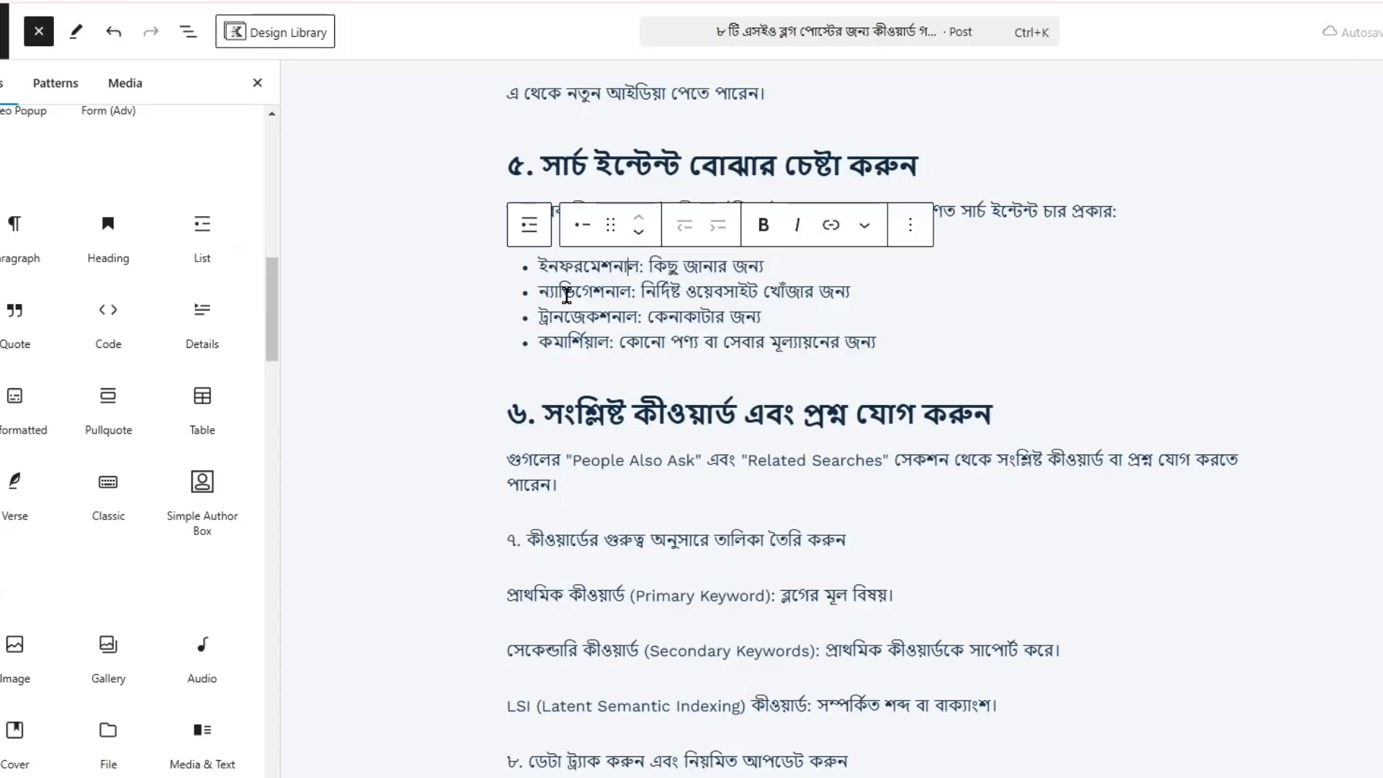
{"action": "left_click", "coordinate": [417, 441]}
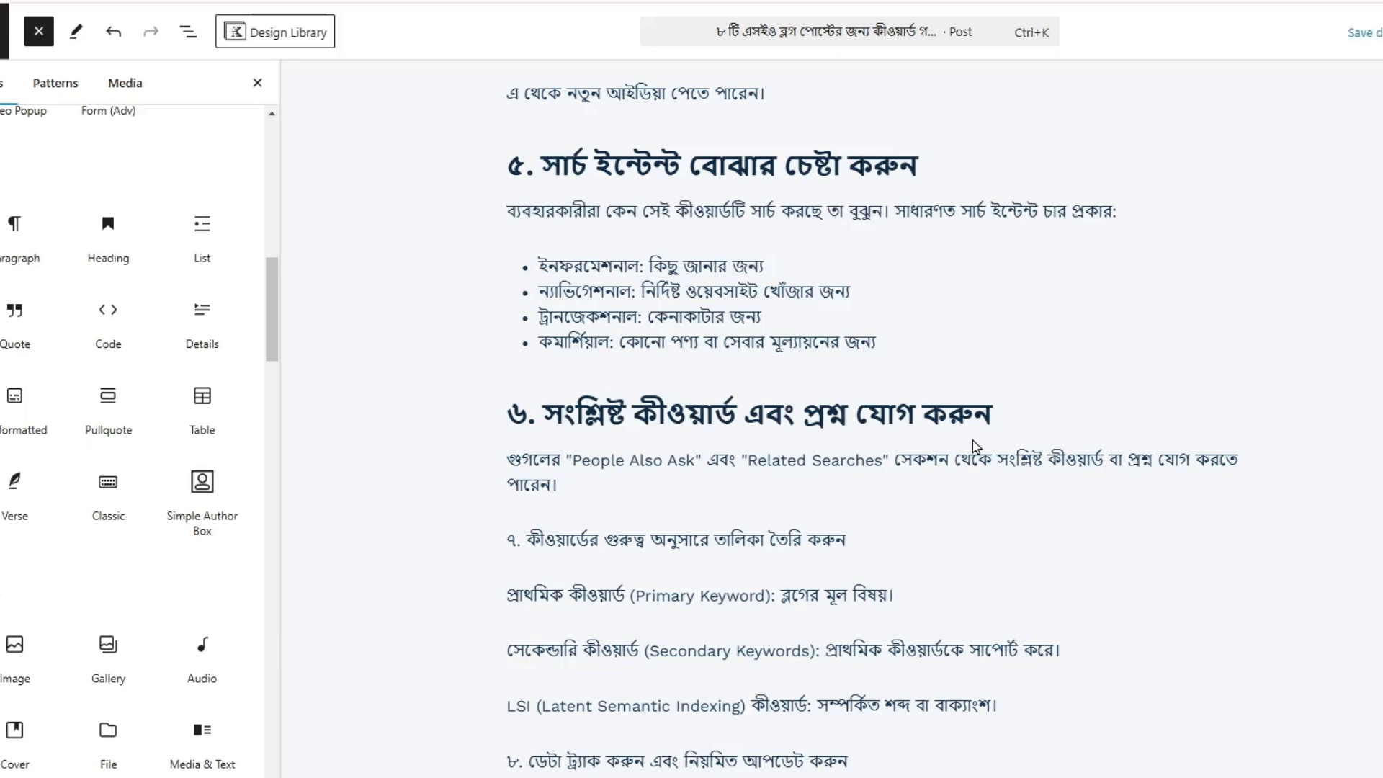
{"action": "triple_click", "coordinate": [593, 537]}
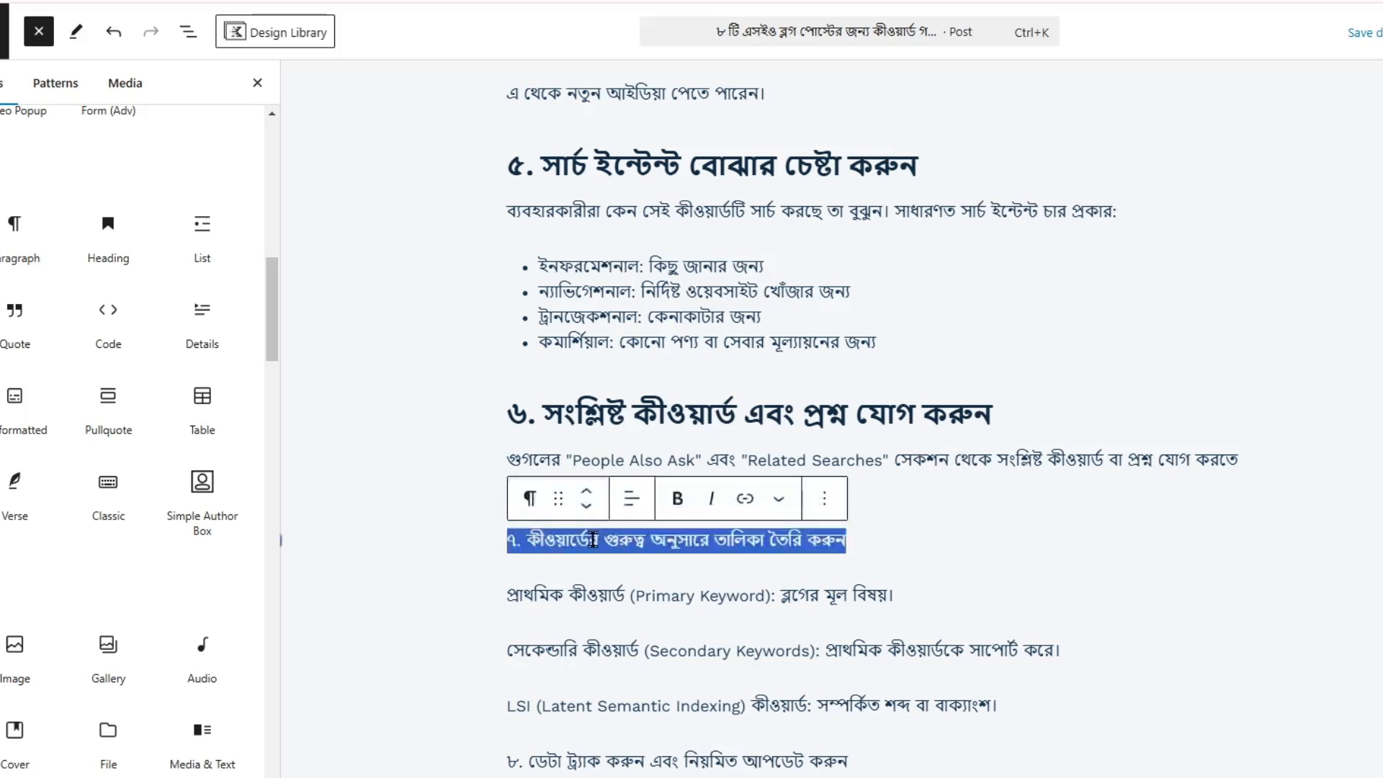
{"action": "left_click", "coordinate": [530, 499]}
{"action": "left_click", "coordinate": [619, 85]}
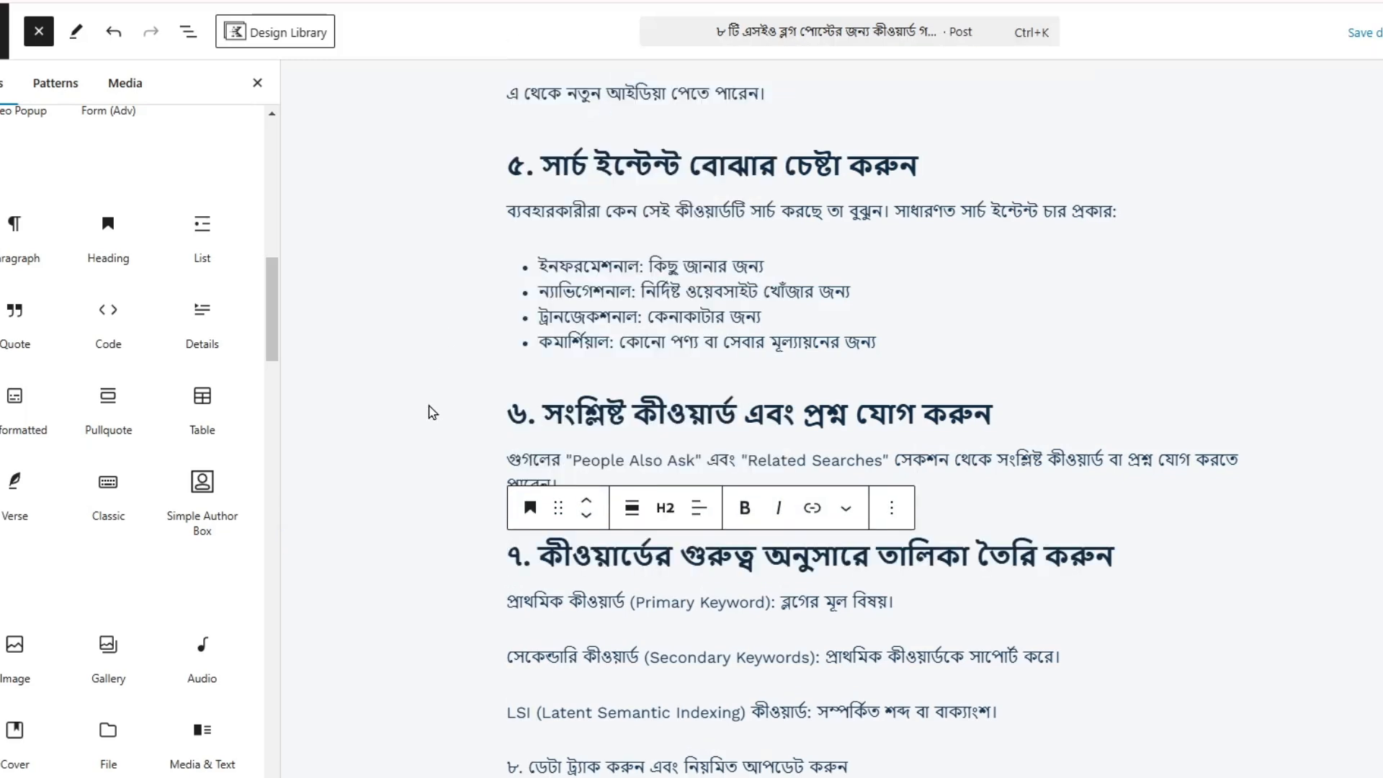
{"action": "left_click", "coordinate": [431, 441]}
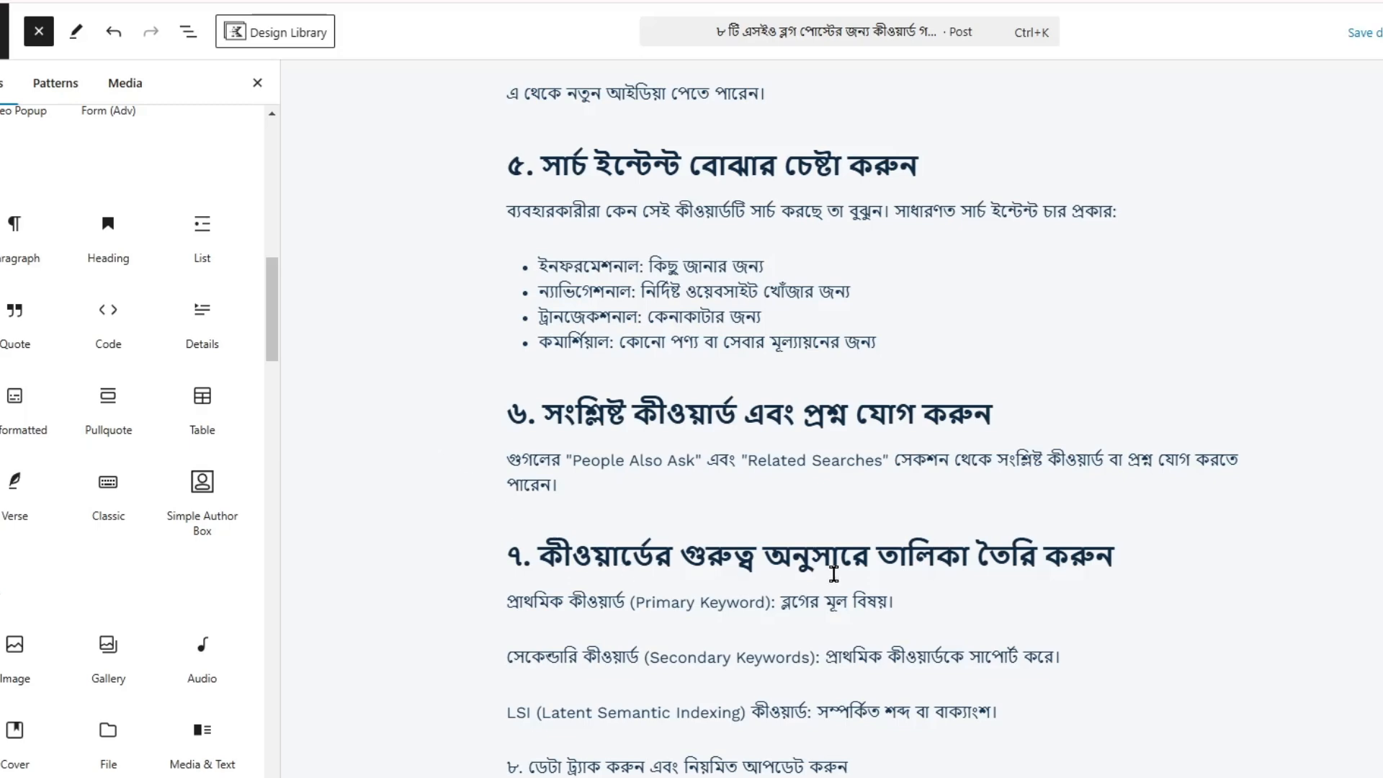
Convert the line "৮. ডেটা ট্র্যাক করুন এবং নিয়মিত আপডেট করুন" into an H2 heading
{"action": "scroll", "coordinate": [834, 574], "scroll_direction": "down", "scroll_amount": 3}
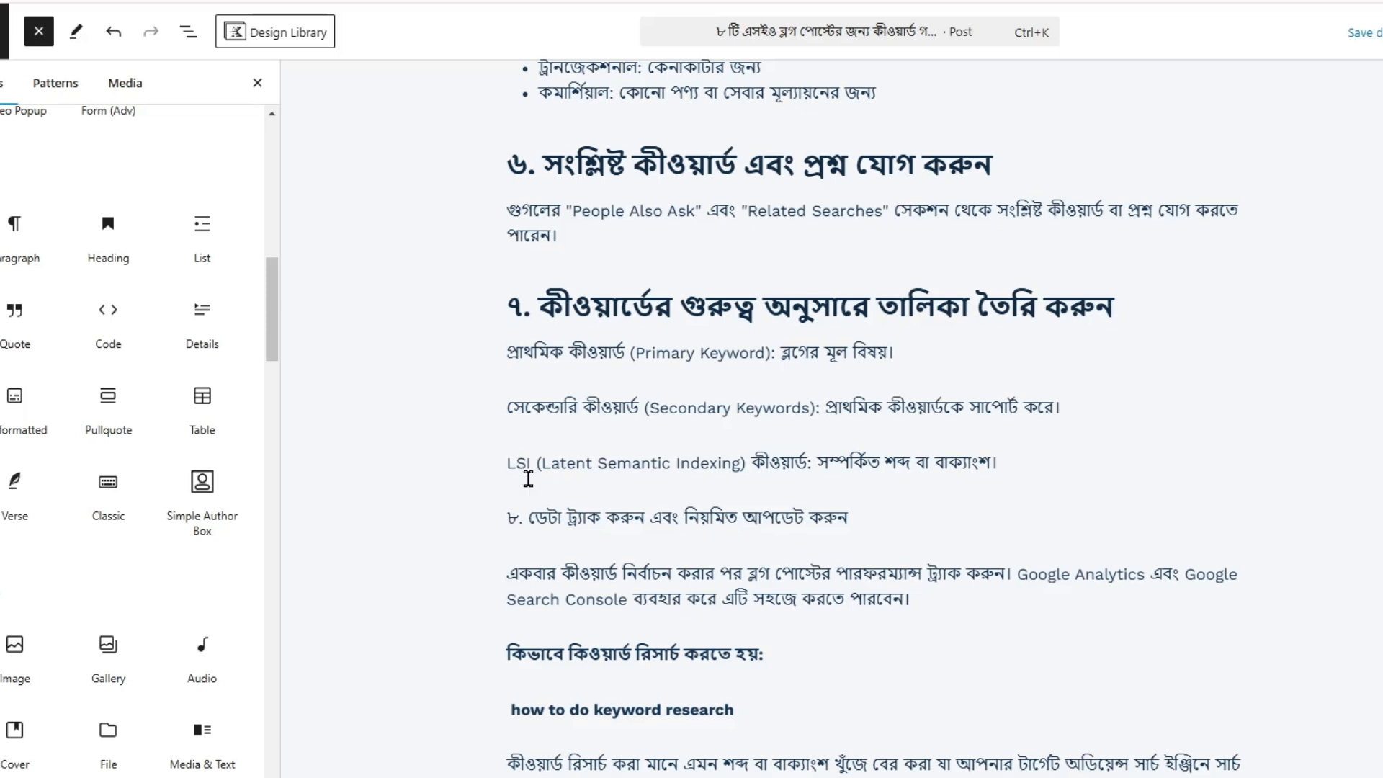
{"action": "triple_click", "coordinate": [590, 508]}
{"action": "left_click", "coordinate": [529, 476]}
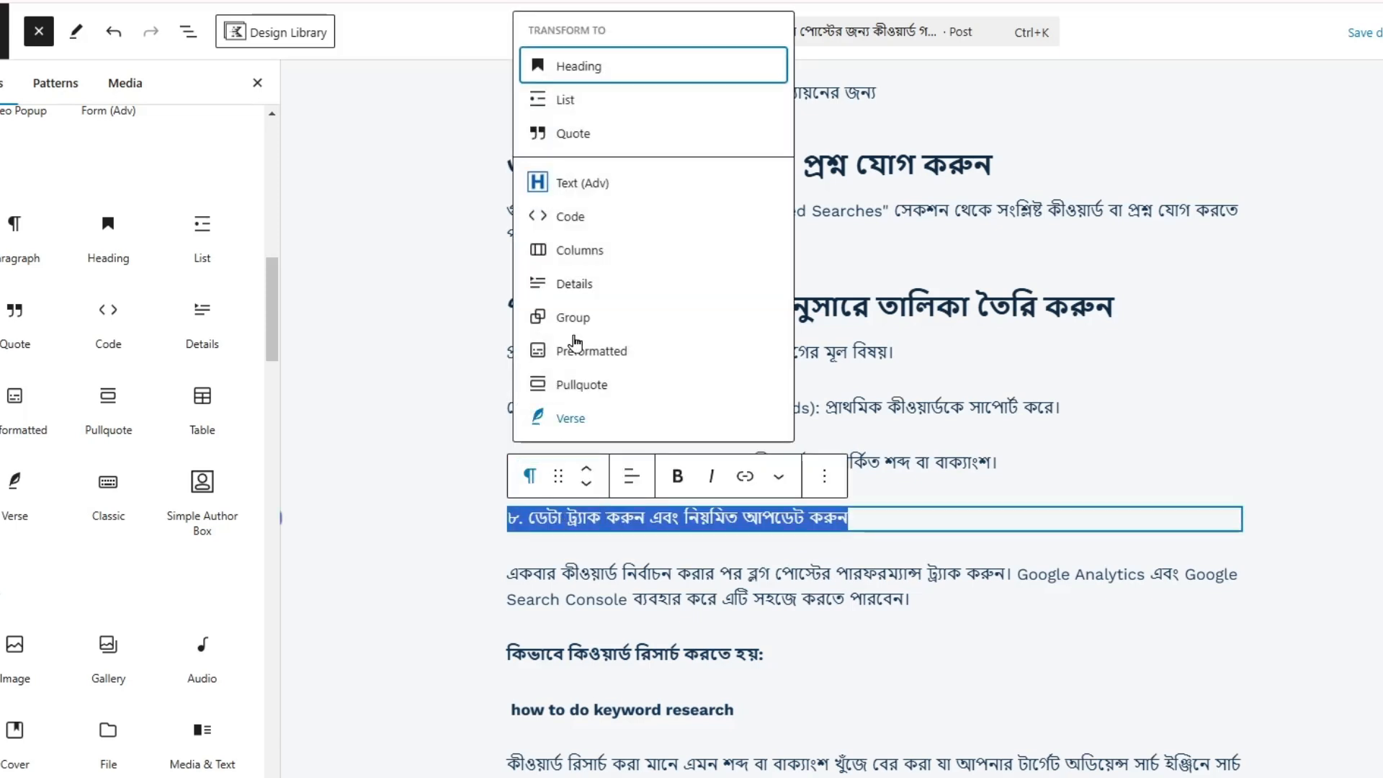
{"action": "left_click", "coordinate": [584, 67]}
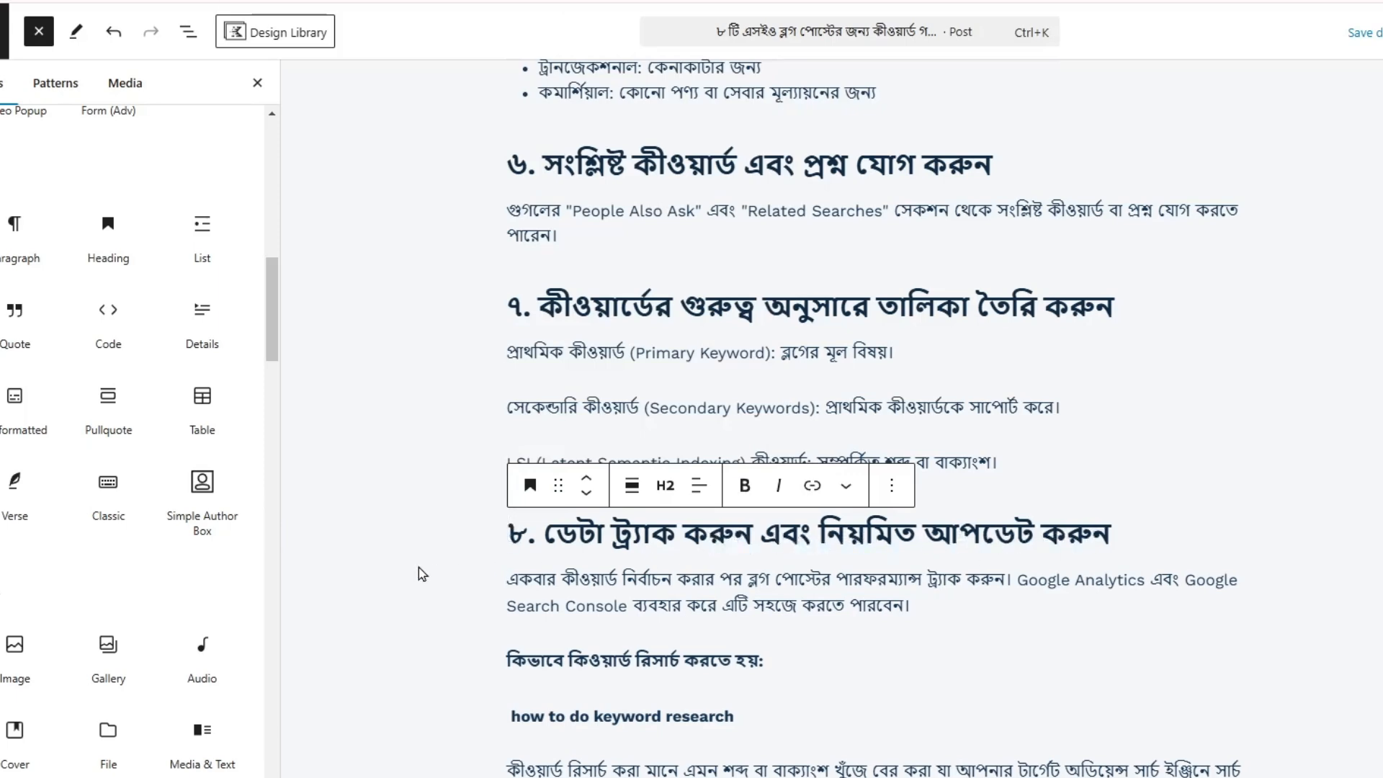
{"action": "left_click", "coordinate": [391, 574]}
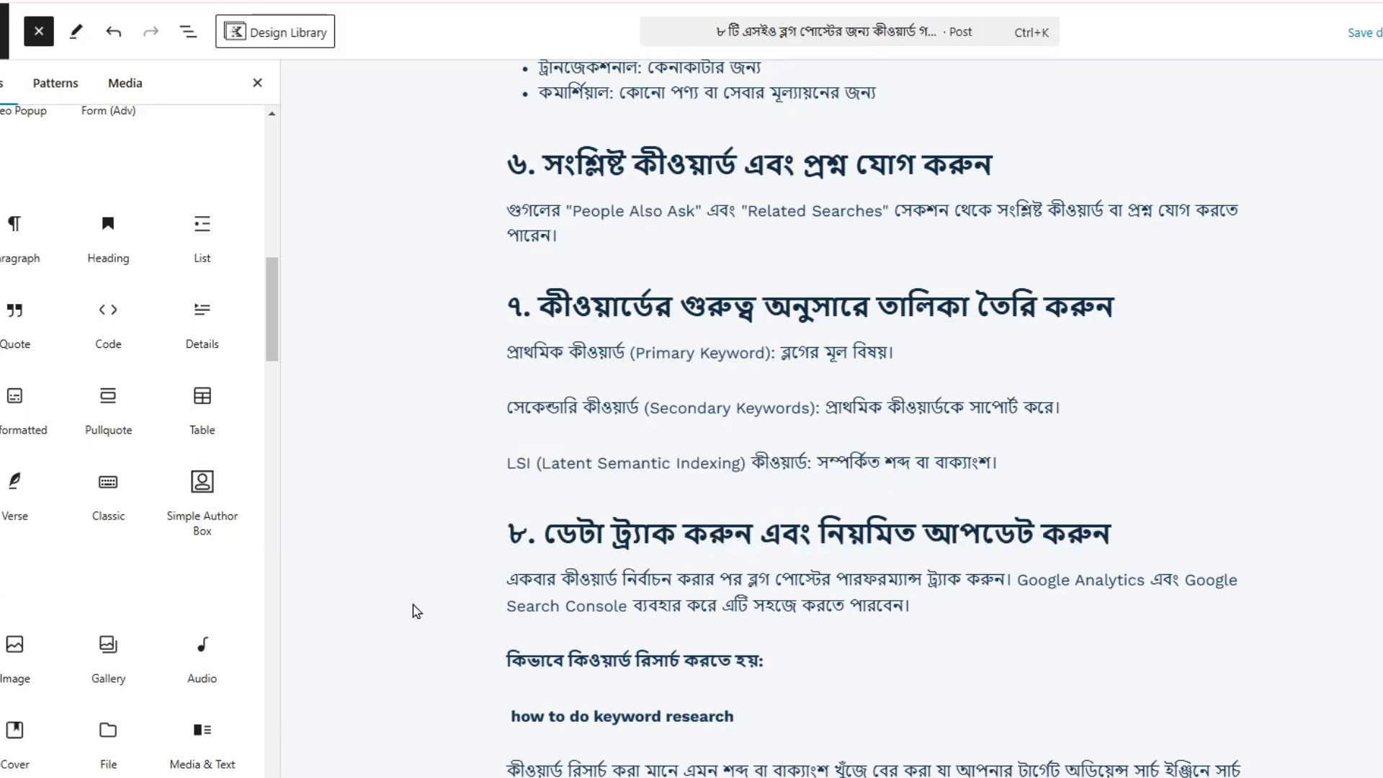
{"action": "scroll", "coordinate": [416, 611], "scroll_direction": "up", "scroll_amount": 3}
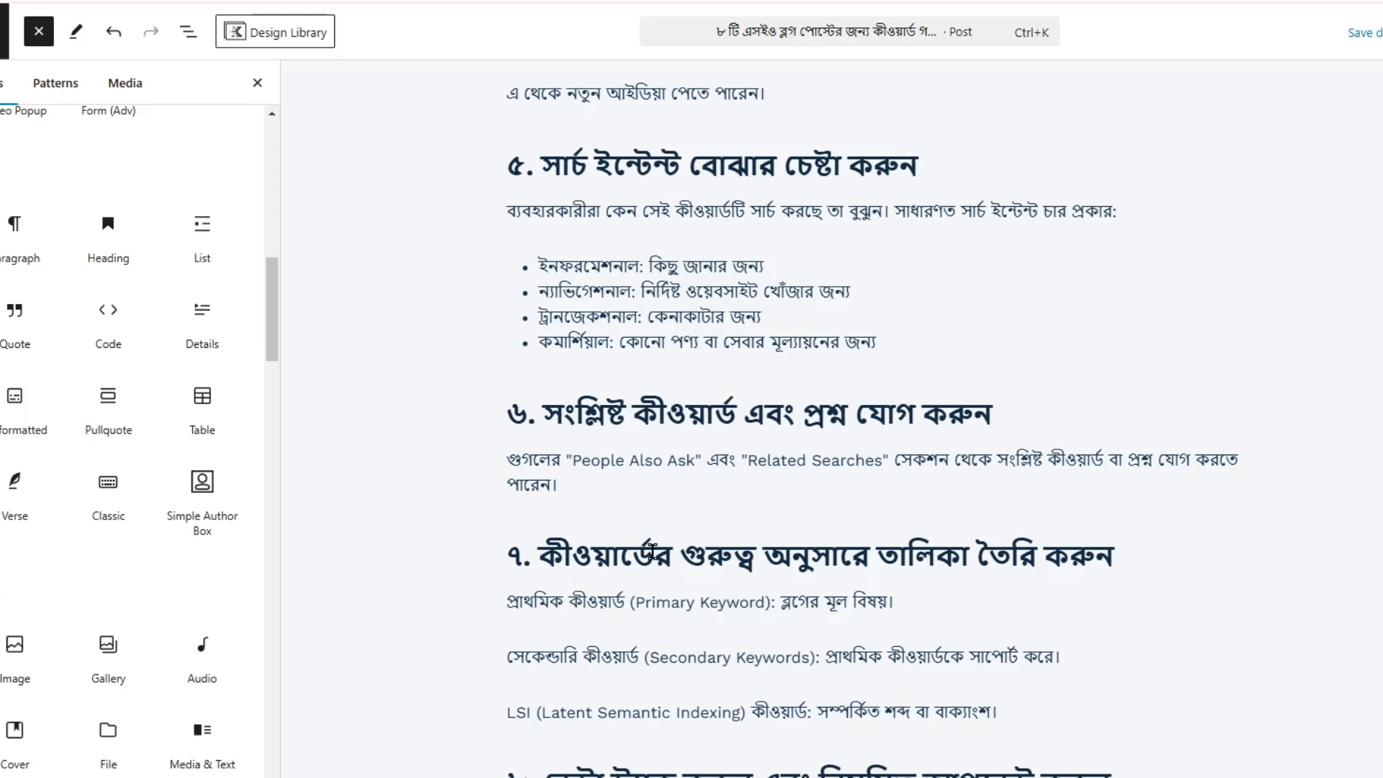
{"action": "left_click", "coordinate": [635, 482]}
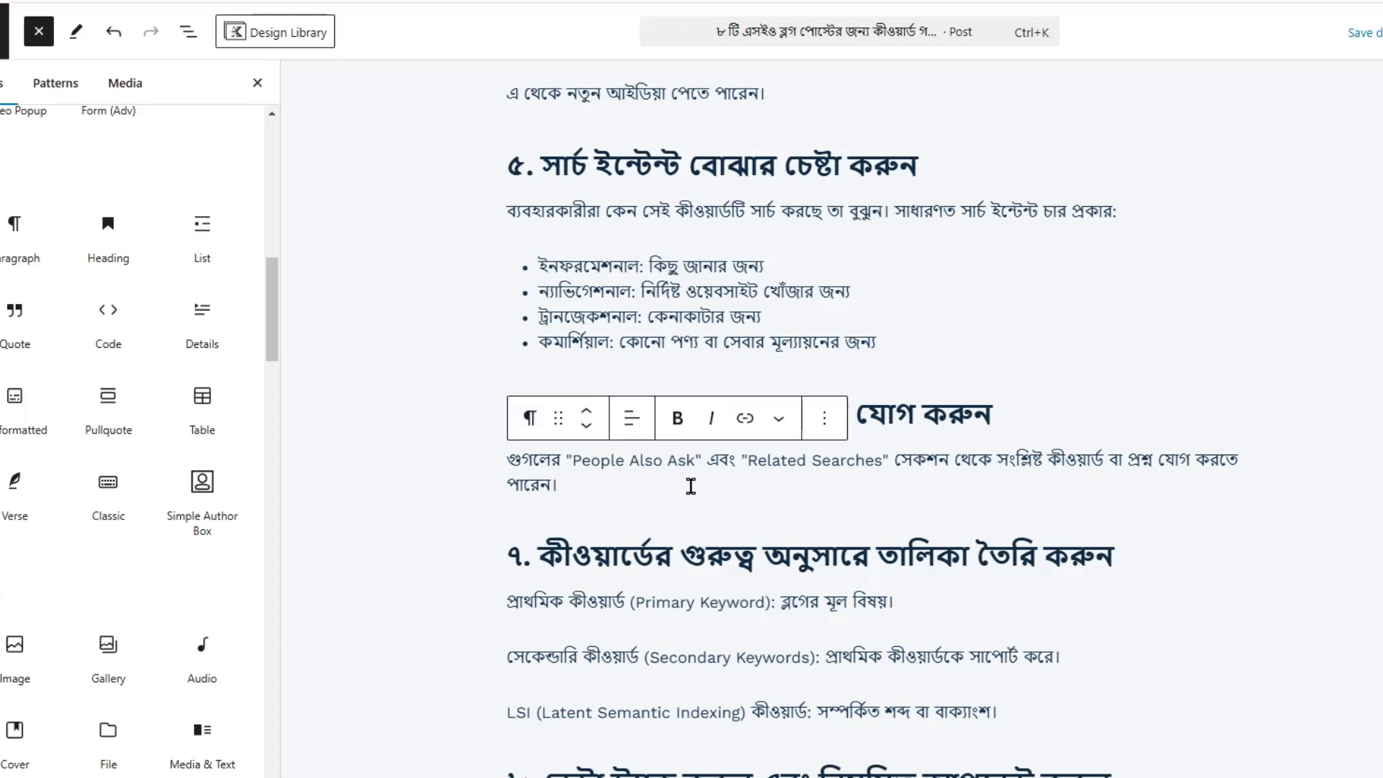
{"action": "left_click", "coordinate": [439, 477]}
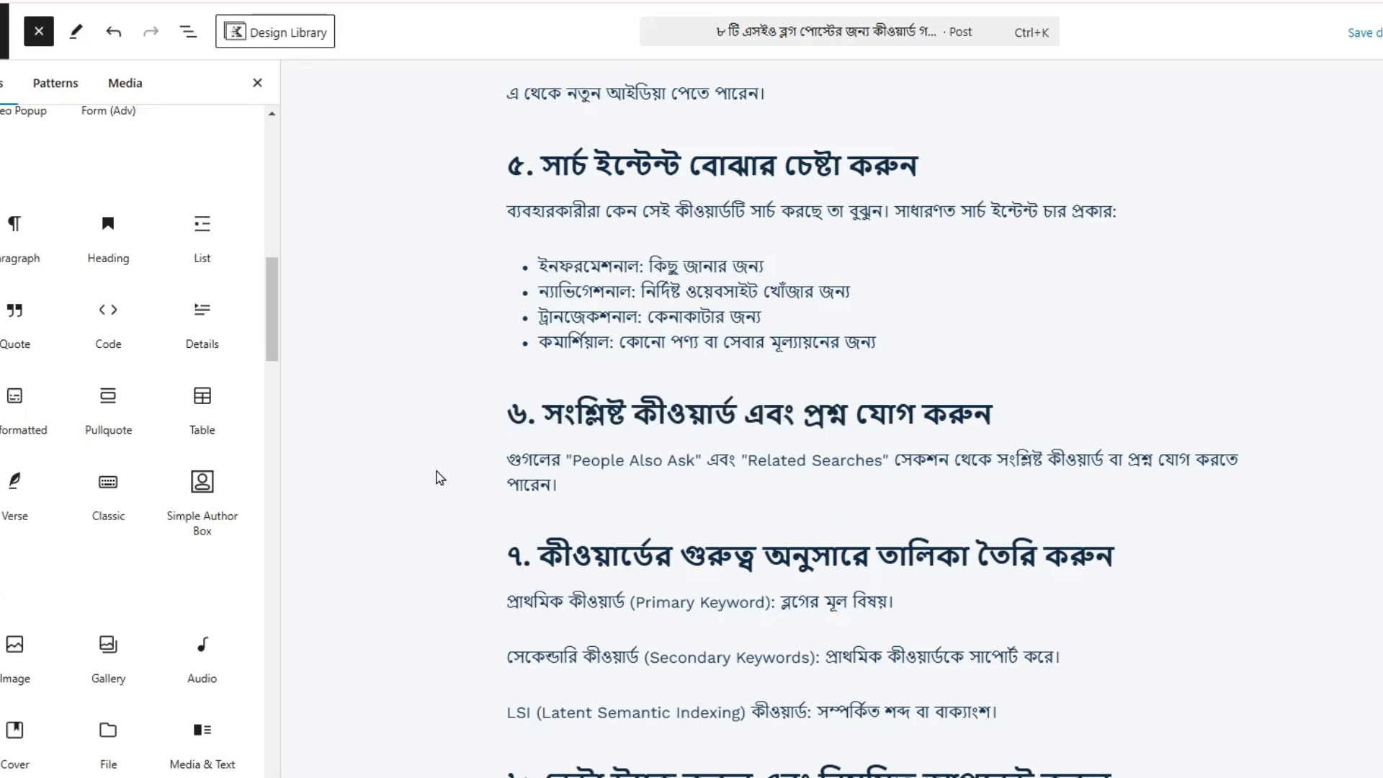
Search Google for the word "Ahrefs" from the paragraph in section ৪ and open the official Ahrefs website
{"action": "scroll", "coordinate": [418, 476], "scroll_direction": "up", "scroll_amount": 6}
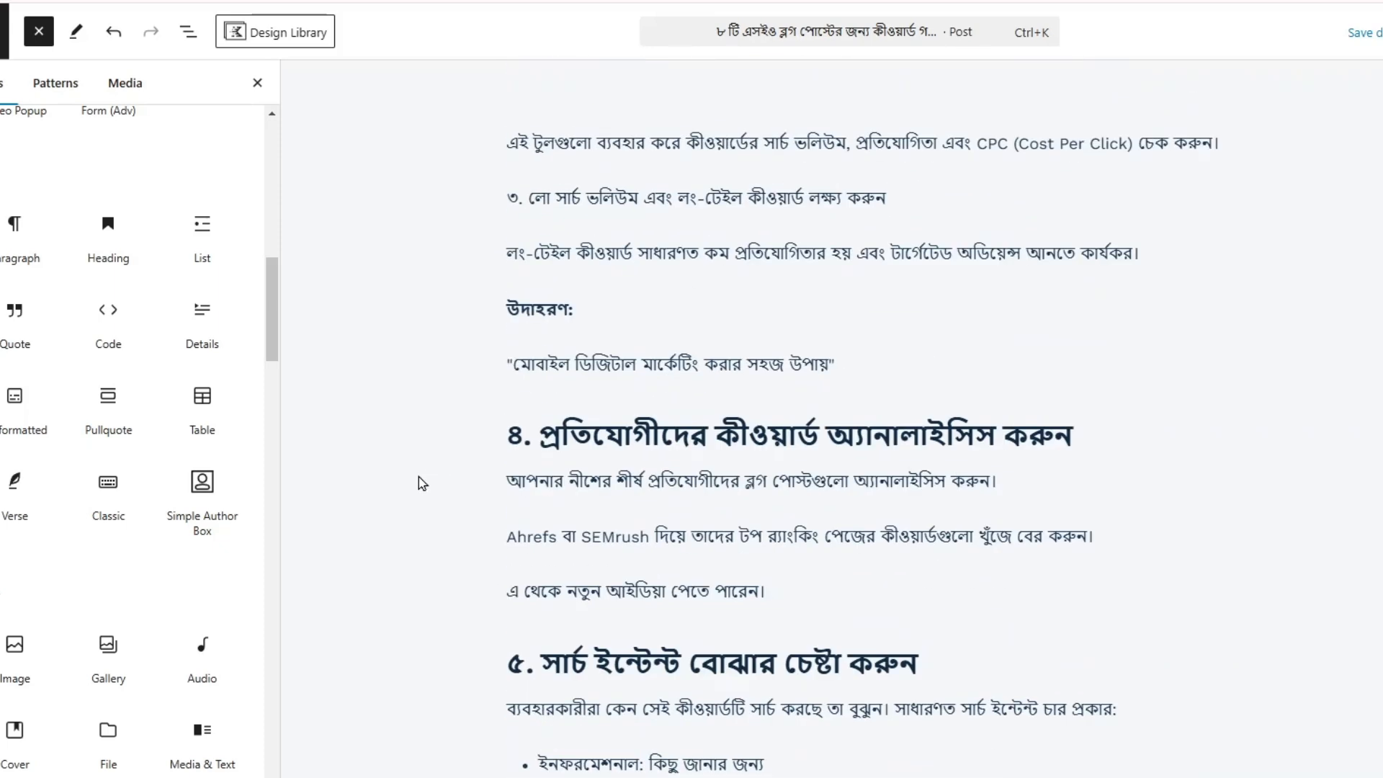
{"action": "double_click", "coordinate": [528, 538]}
{"action": "right_click", "coordinate": [528, 540]}
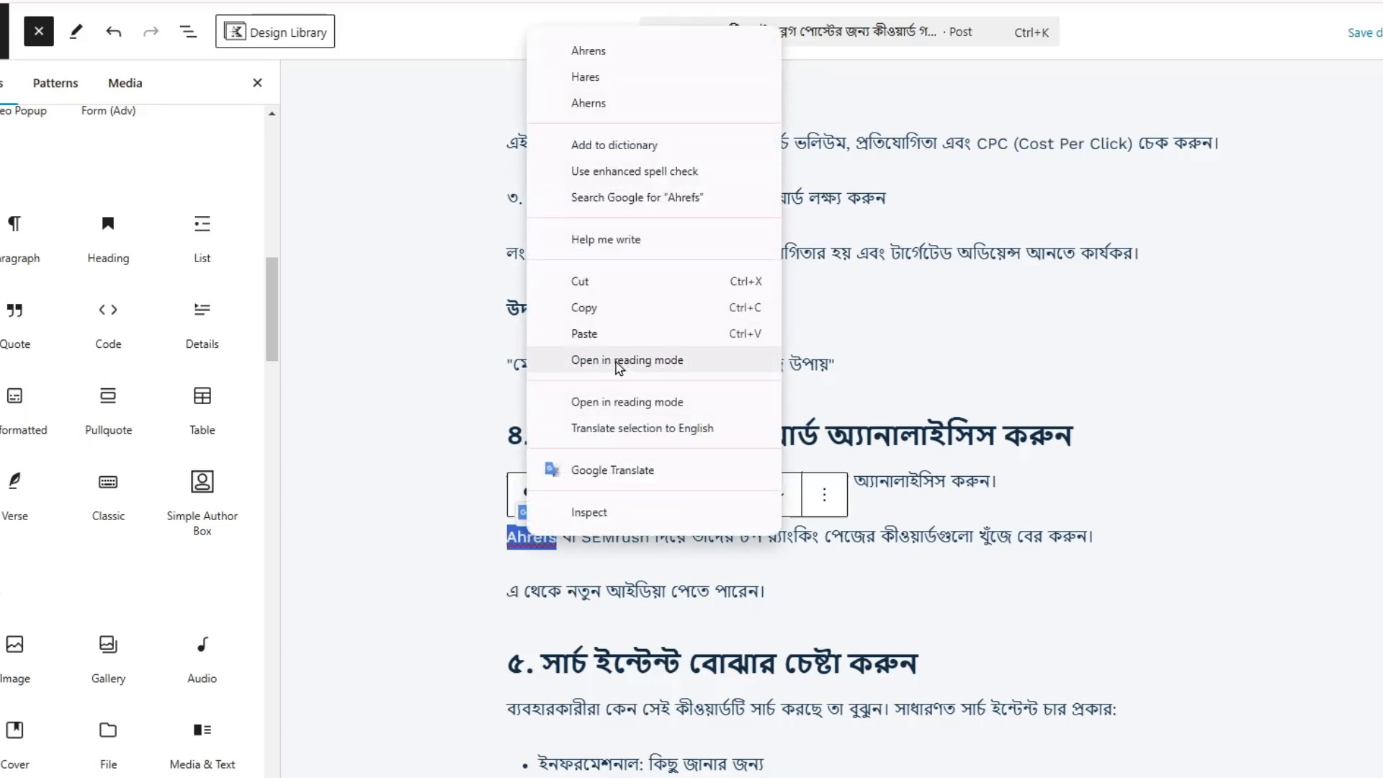
{"action": "left_click", "coordinate": [636, 199]}
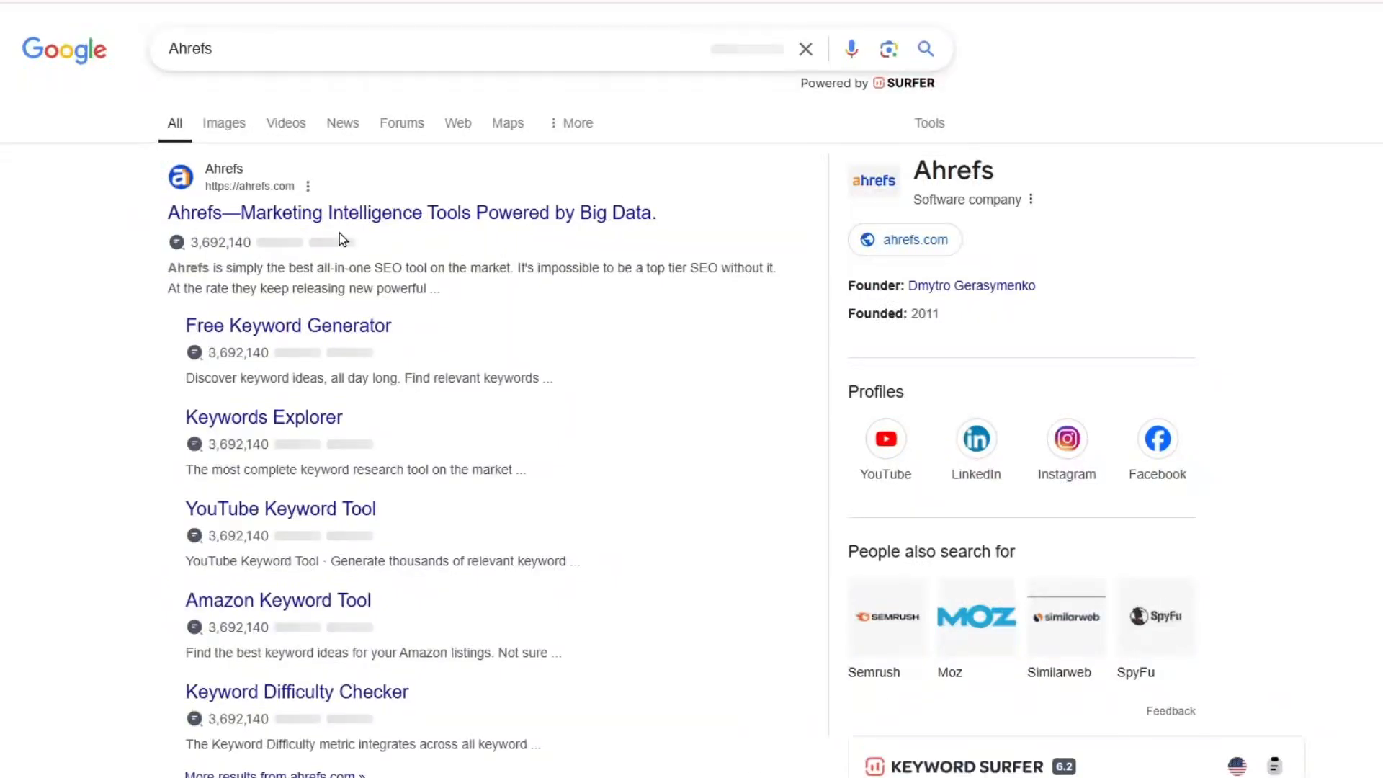
{"action": "left_click", "coordinate": [630, 207]}
{"action": "left_click", "coordinate": [90, 21]}
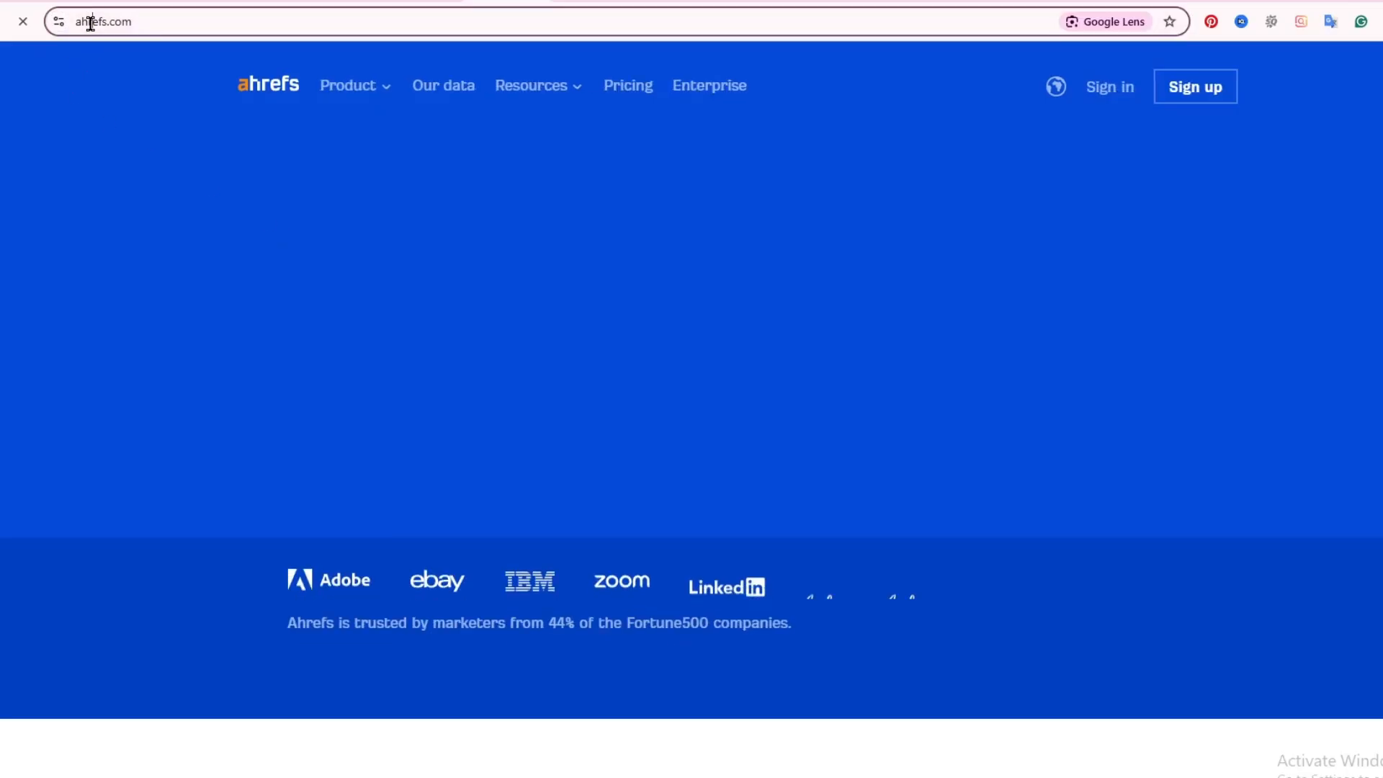
{"action": "right_click", "coordinate": [90, 22]}
{"action": "left_click", "coordinate": [137, 183]}
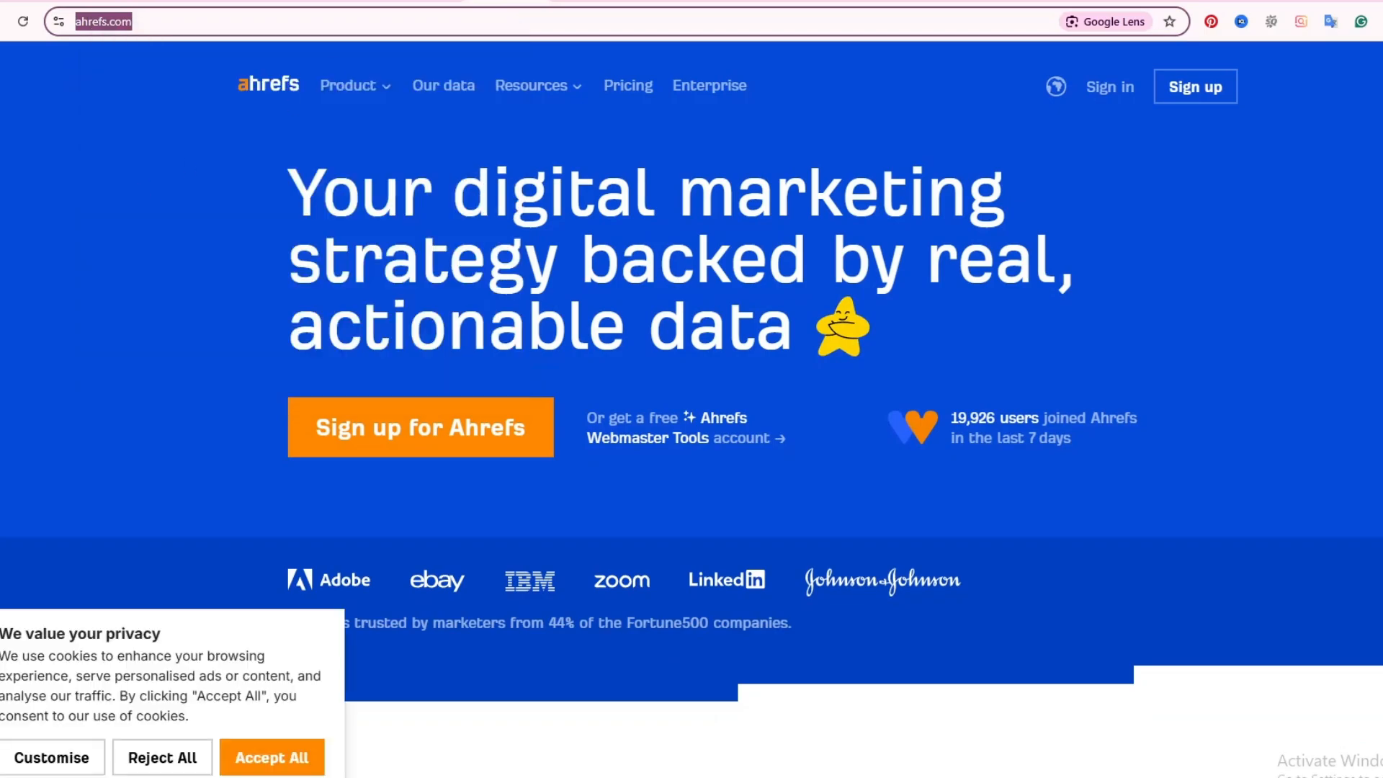
{"action": "left_click", "coordinate": [425, 2]}
{"action": "double_click", "coordinate": [453, 519]}
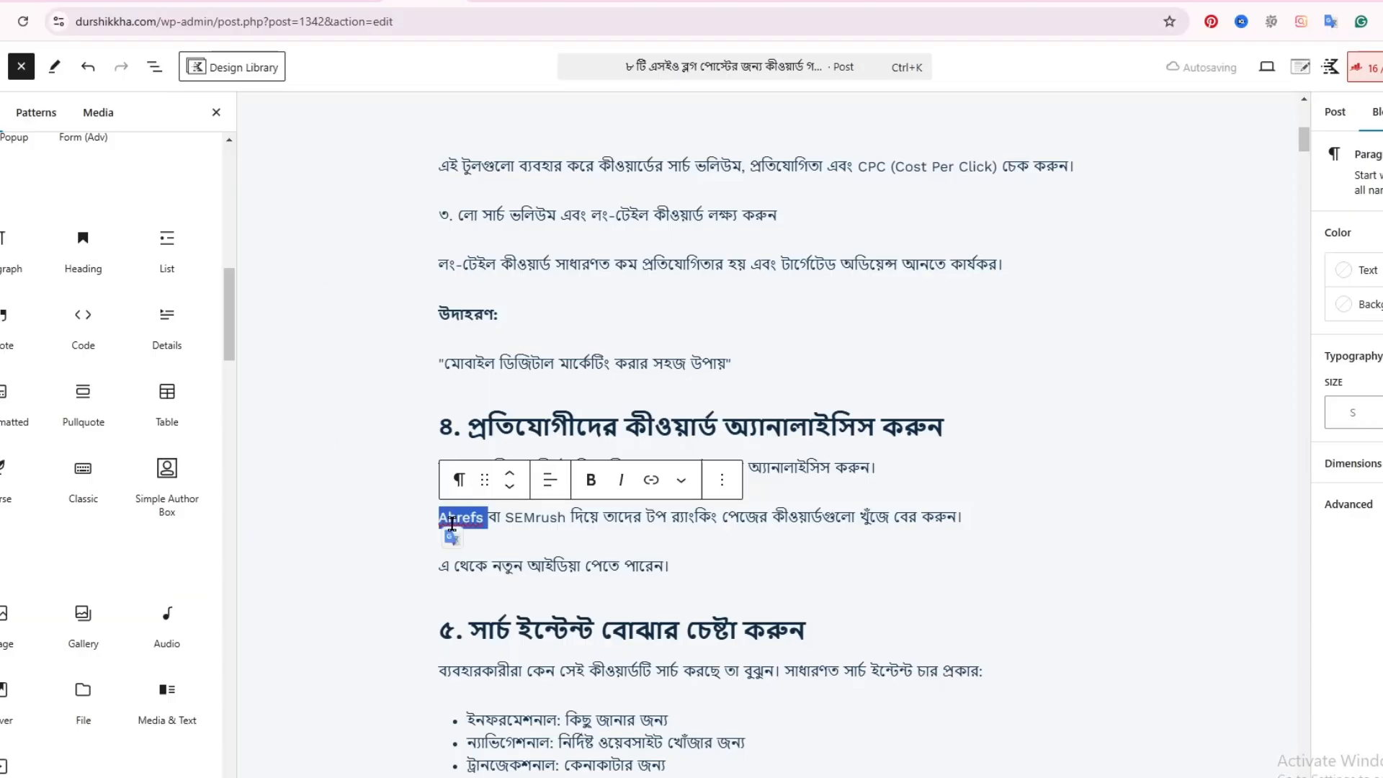
{"action": "left_click", "coordinate": [651, 480]}
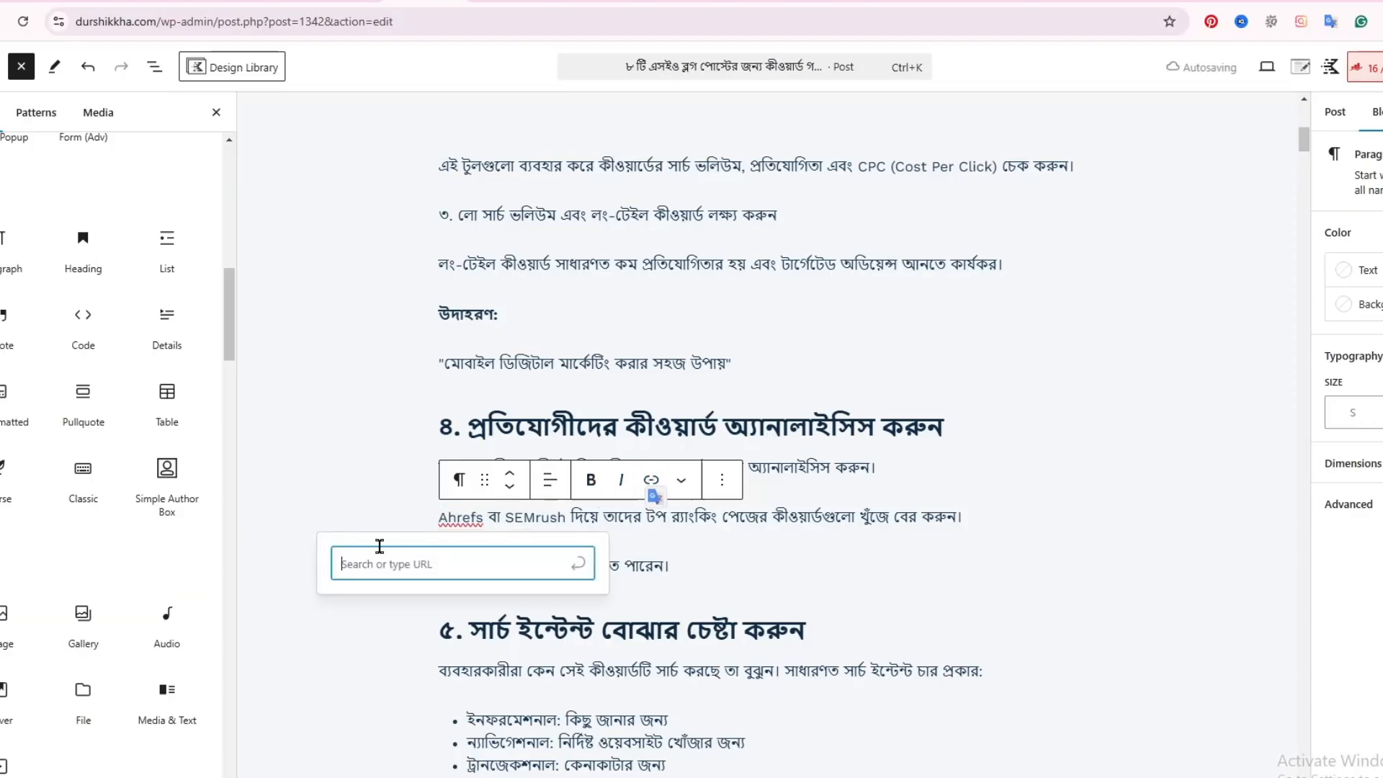
{"action": "right_click", "coordinate": [365, 564]}
{"action": "left_click", "coordinate": [408, 405]}
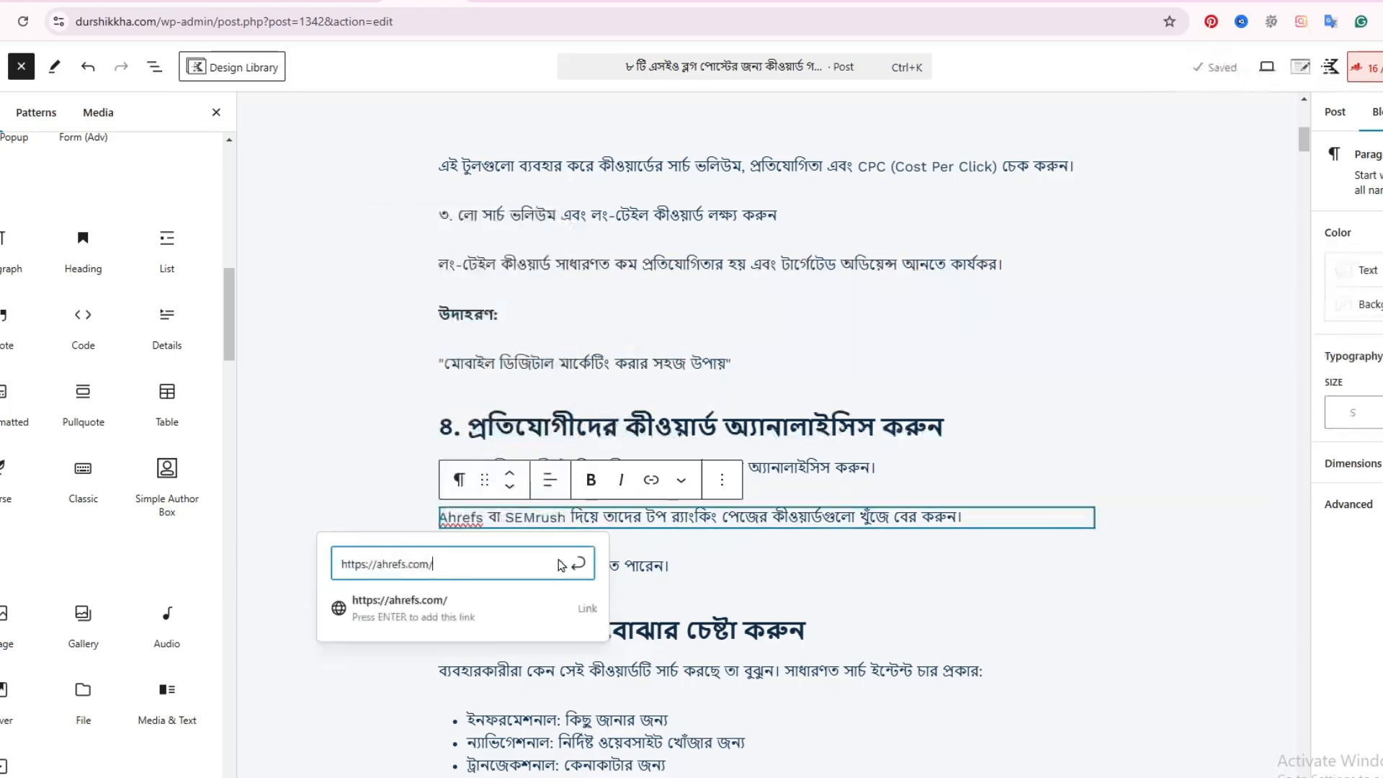
{"action": "left_click", "coordinate": [586, 613]}
Search Google for the word "SEMrush" from the section ৪ paragraph and open the official Semrush website
{"action": "double_click", "coordinate": [525, 514]}
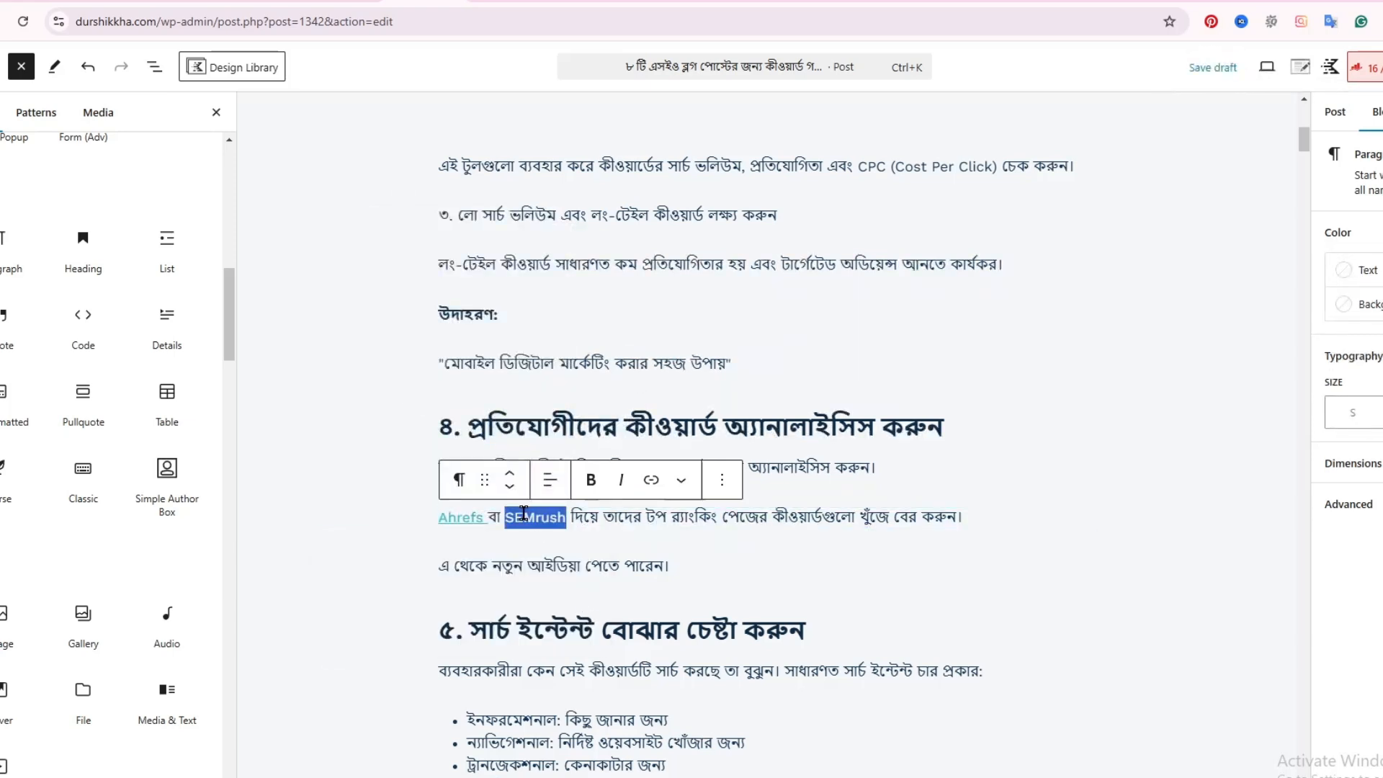
{"action": "right_click", "coordinate": [525, 515]}
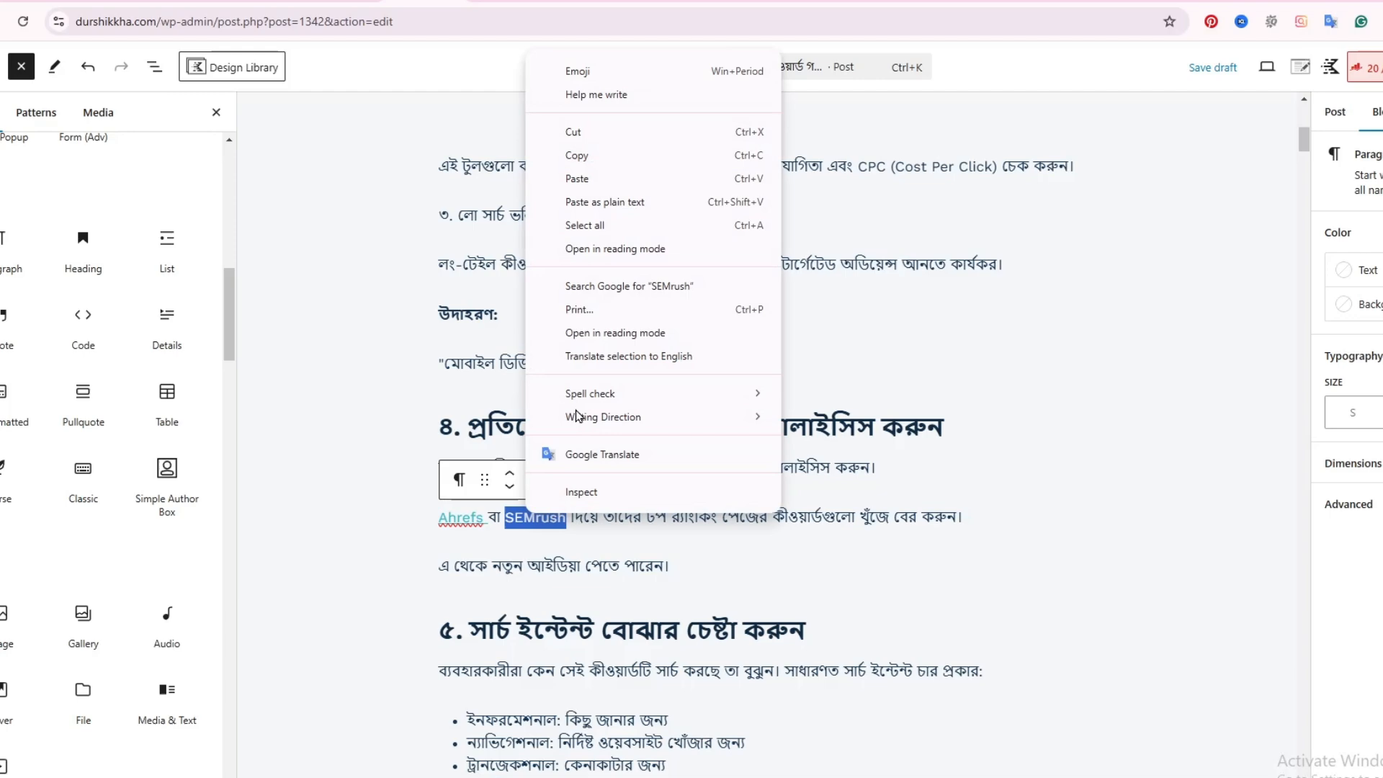
{"action": "left_click", "coordinate": [610, 290]}
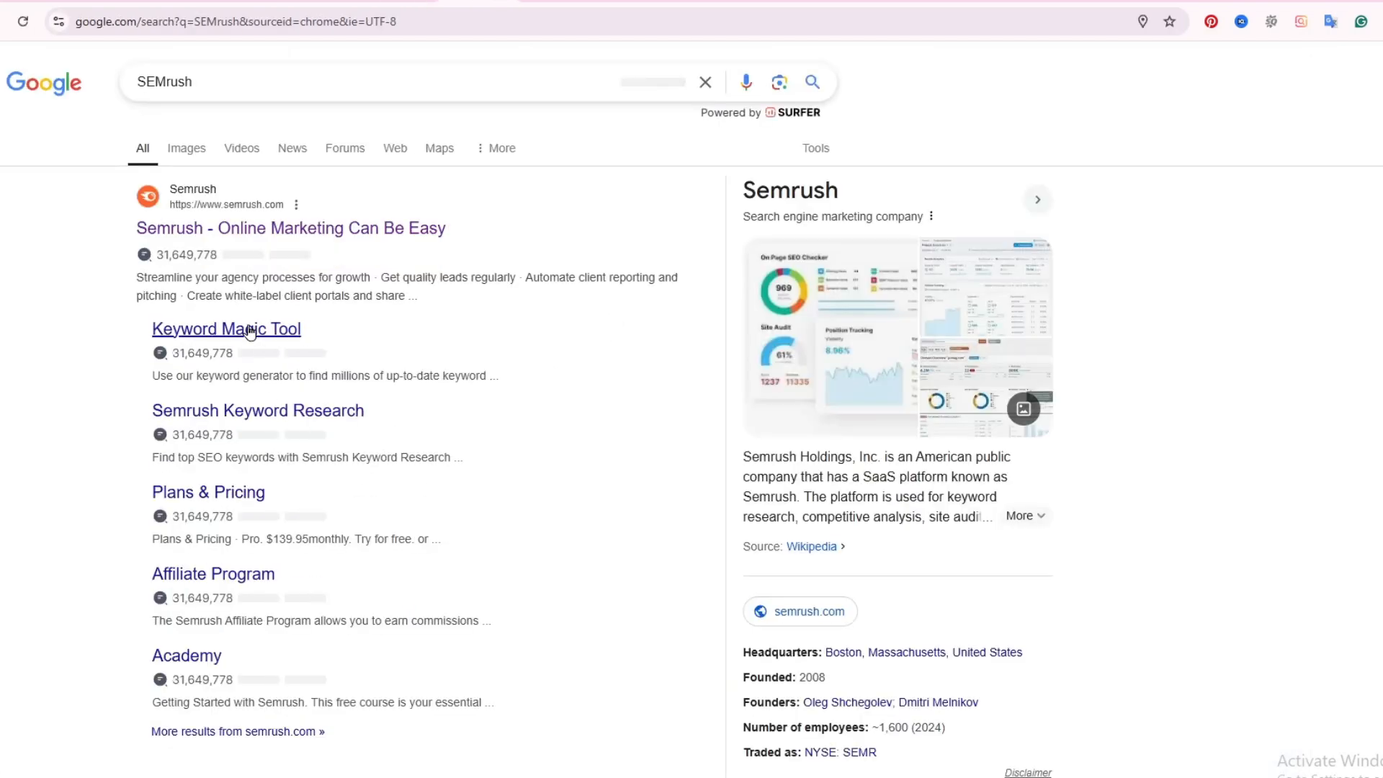
{"action": "left_click", "coordinate": [241, 229]}
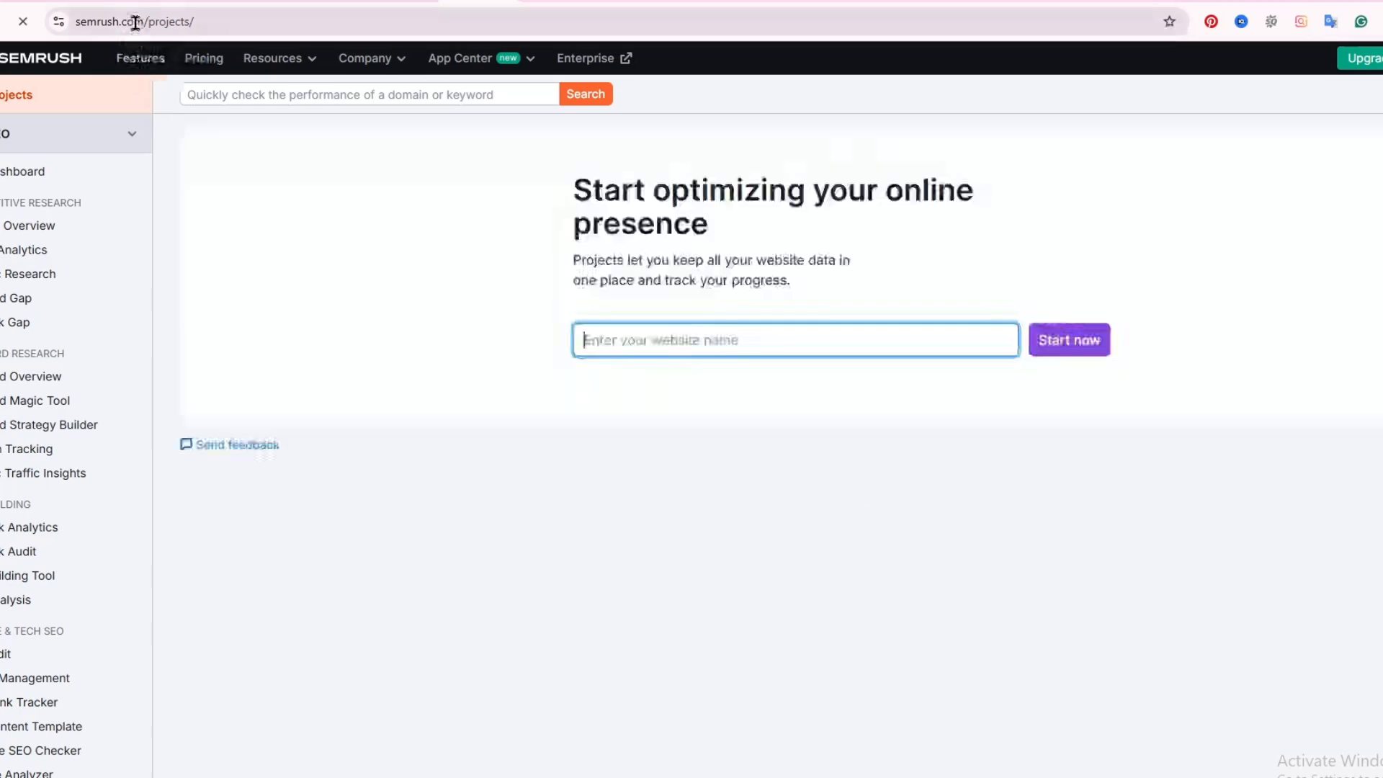
{"action": "left_click", "coordinate": [135, 21]}
{"action": "left_click", "coordinate": [156, 19]}
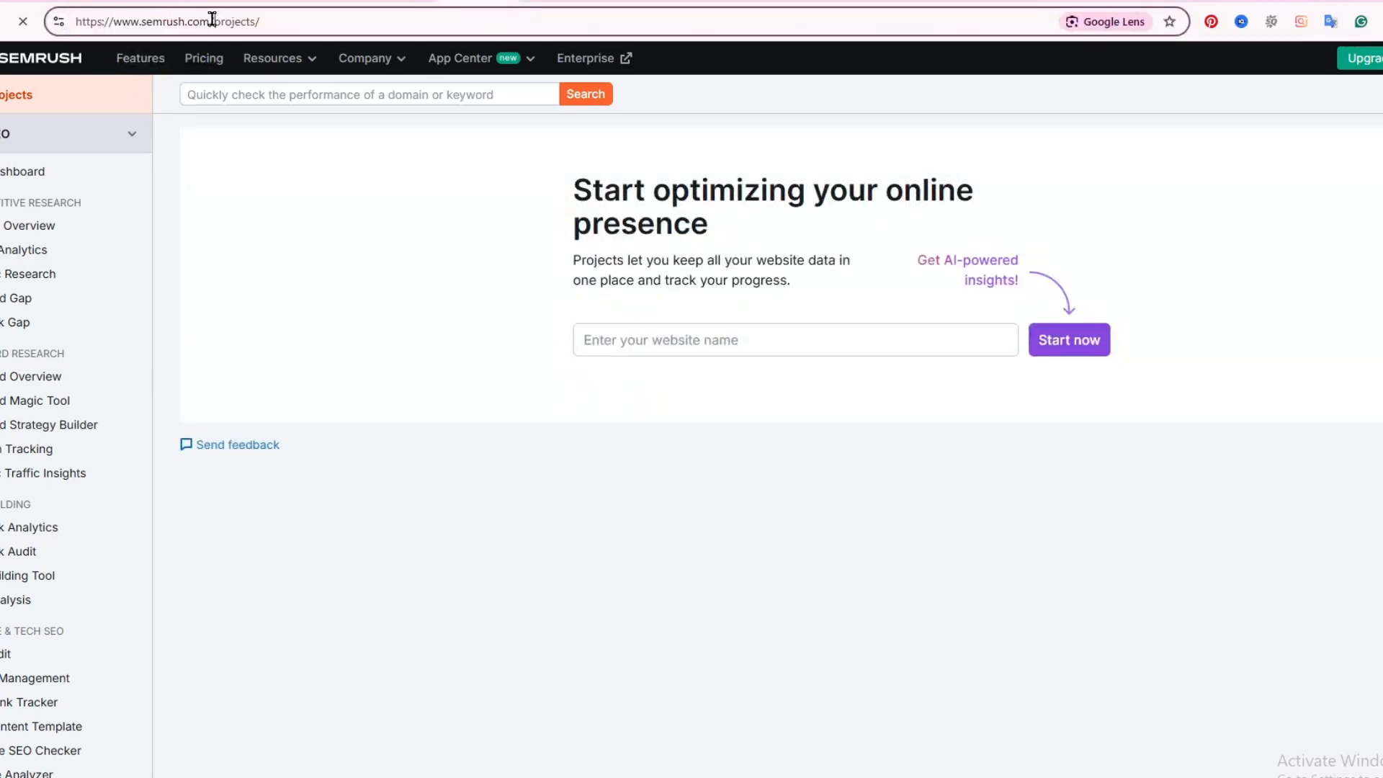
{"action": "left_click_drag", "start_coordinate": [212, 19], "coordinate": [75, 21]}
{"action": "right_click", "coordinate": [107, 24]}
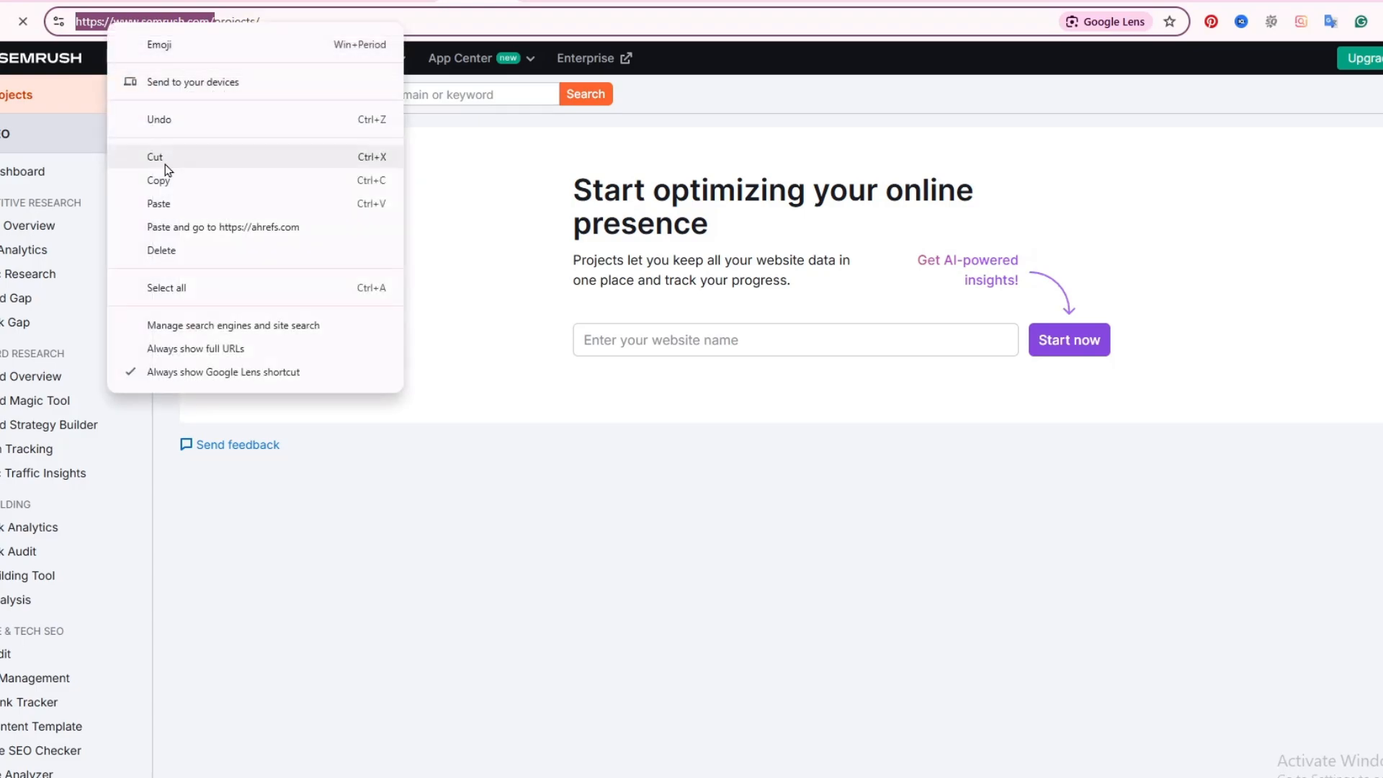
{"action": "left_click", "coordinate": [165, 191]}
{"action": "left_click", "coordinate": [374, 2]}
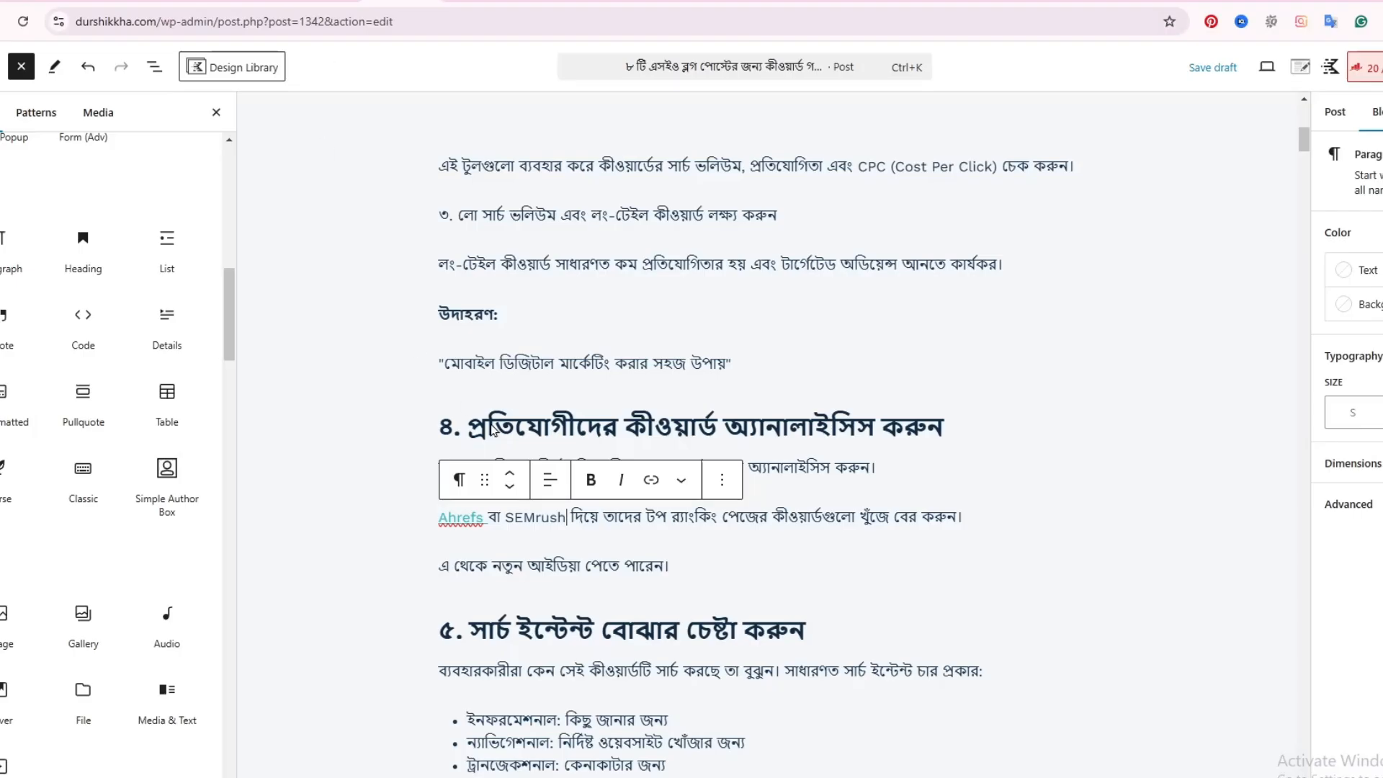
{"action": "double_click", "coordinate": [550, 517]}
{"action": "left_click", "coordinate": [593, 482]}
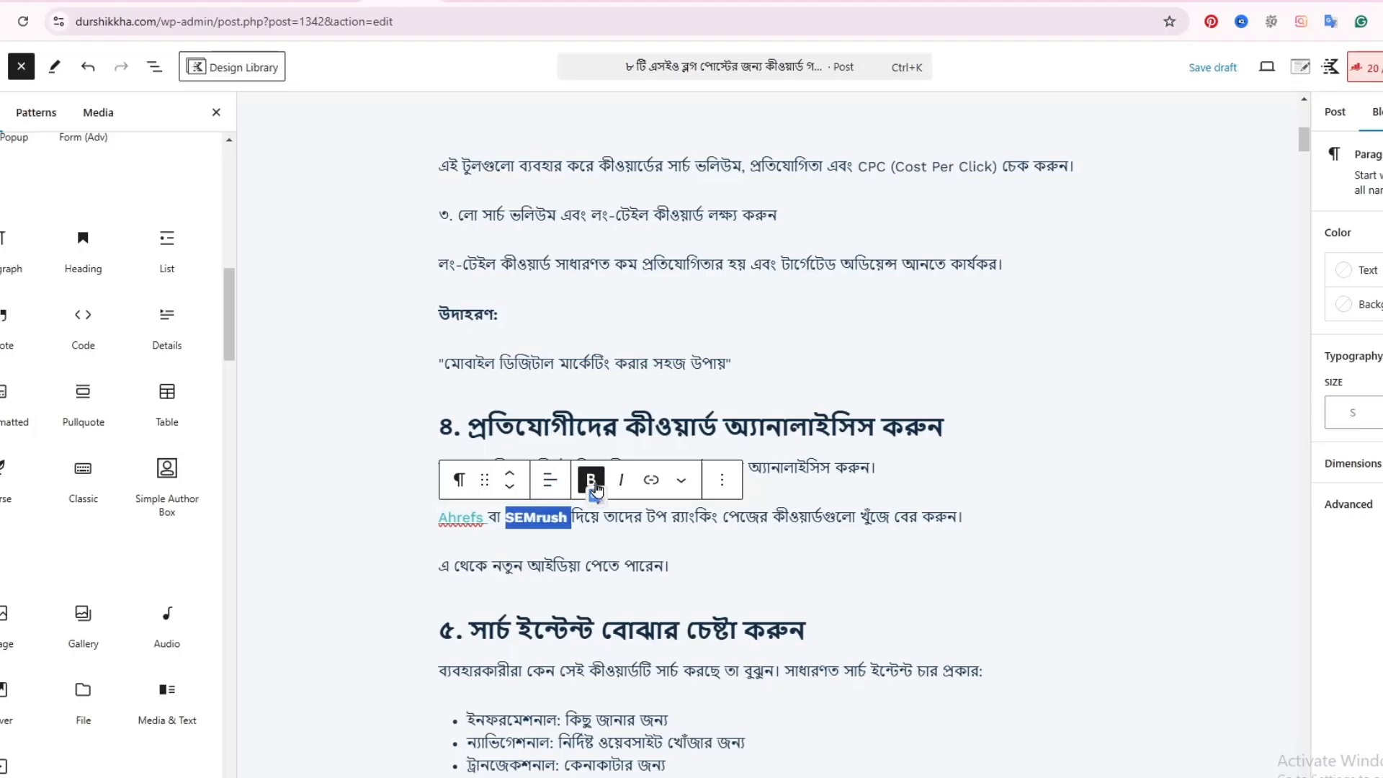
{"action": "left_click", "coordinate": [592, 481]}
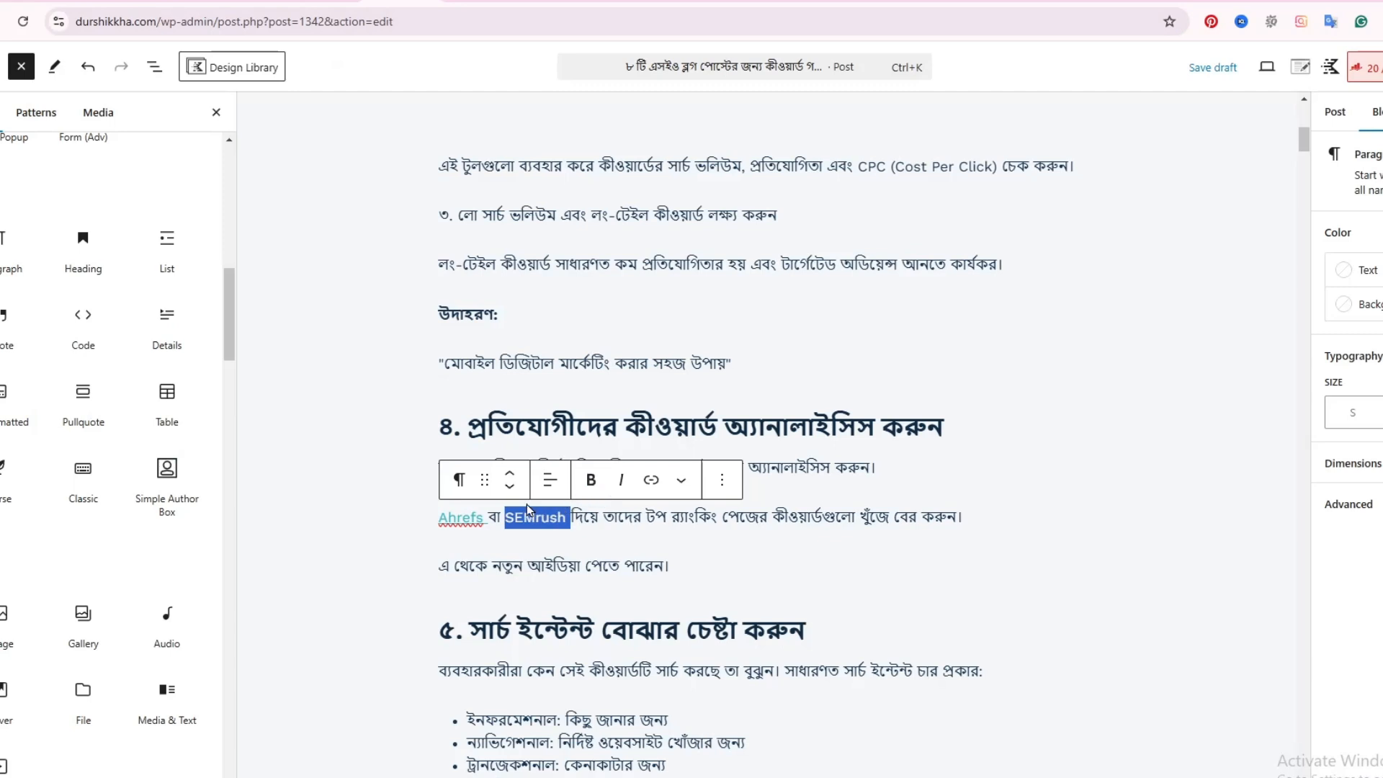
{"action": "left_click", "coordinate": [651, 479]}
{"action": "right_click", "coordinate": [518, 560]}
{"action": "left_click", "coordinate": [585, 395]}
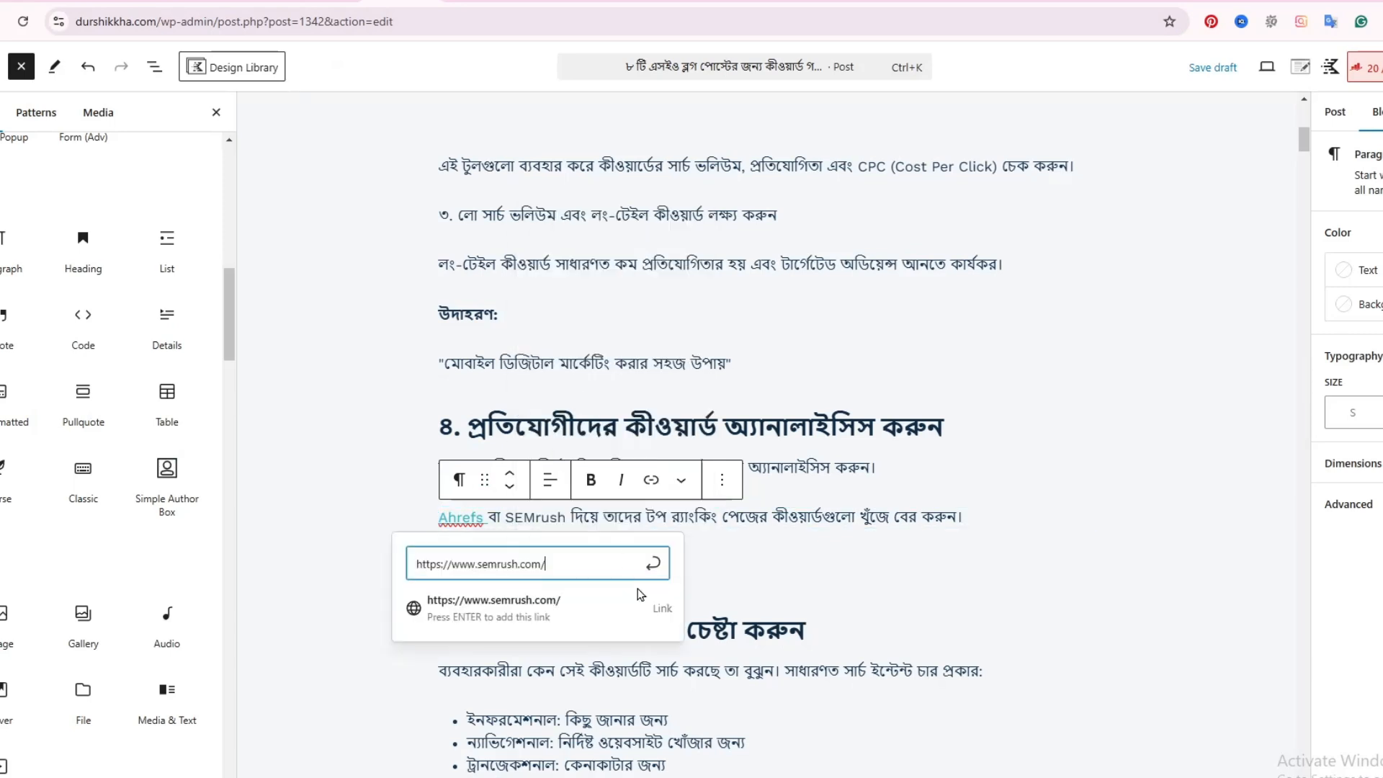
{"action": "left_click", "coordinate": [650, 611]}
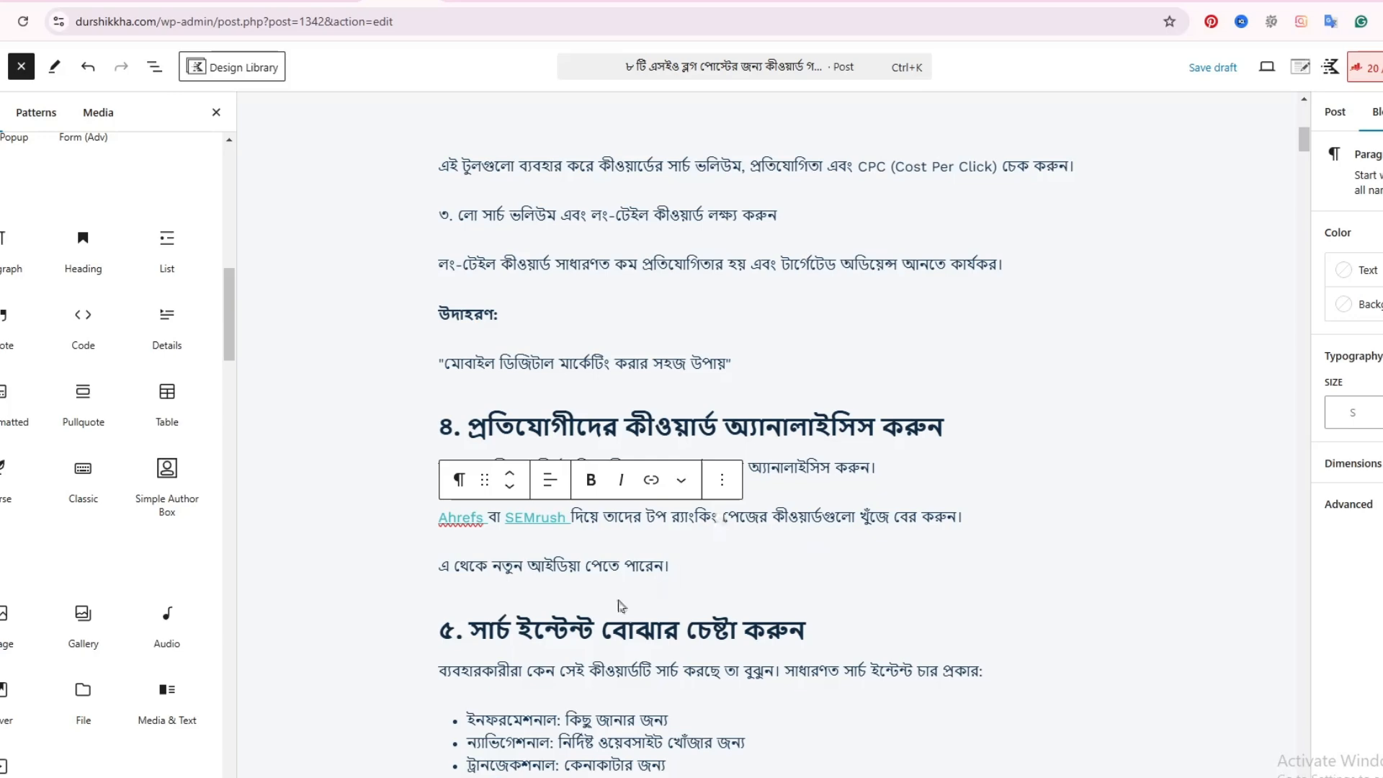
{"action": "left_click", "coordinate": [527, 518]}
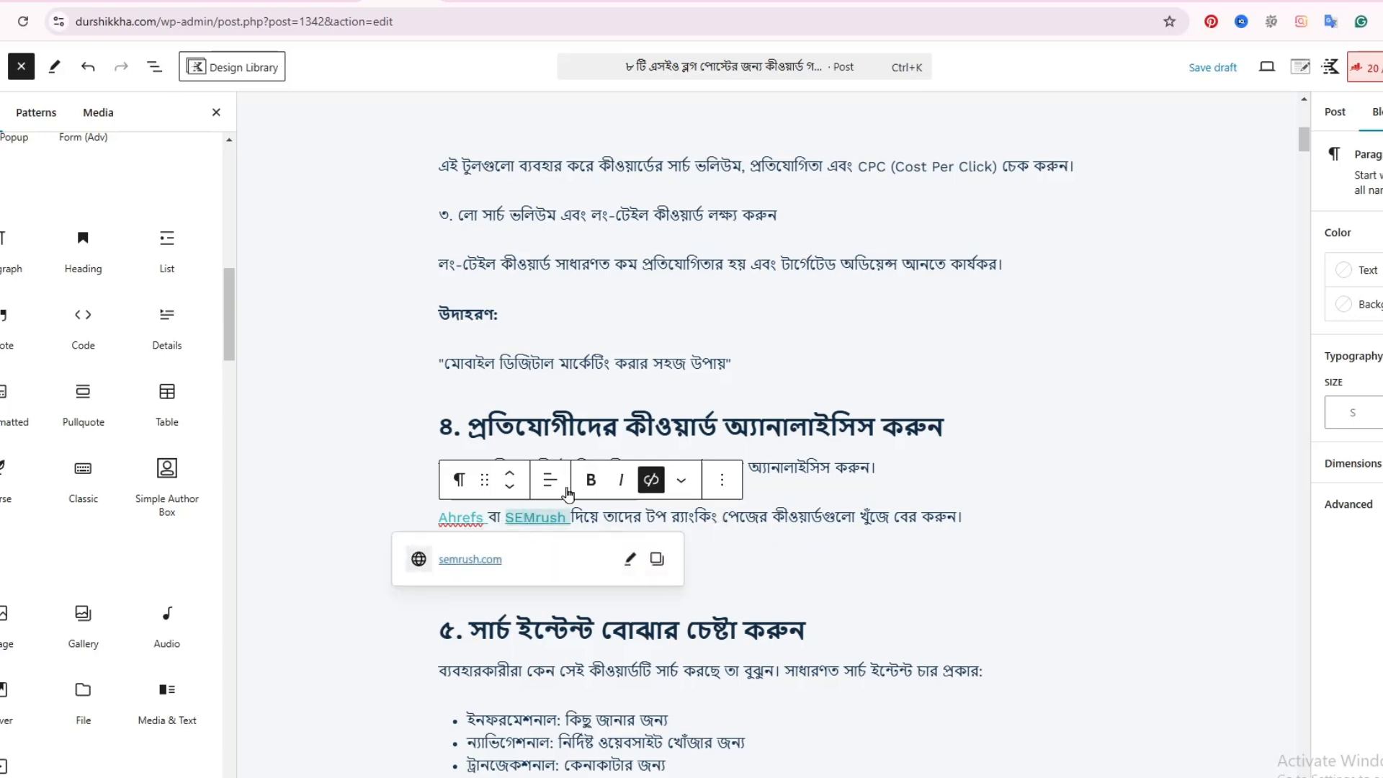
{"action": "left_click", "coordinate": [634, 412]}
Delete the extra empty paragraph below the keyword tools table in section ২
{"action": "scroll", "coordinate": [637, 620], "scroll_direction": "up", "scroll_amount": 6}
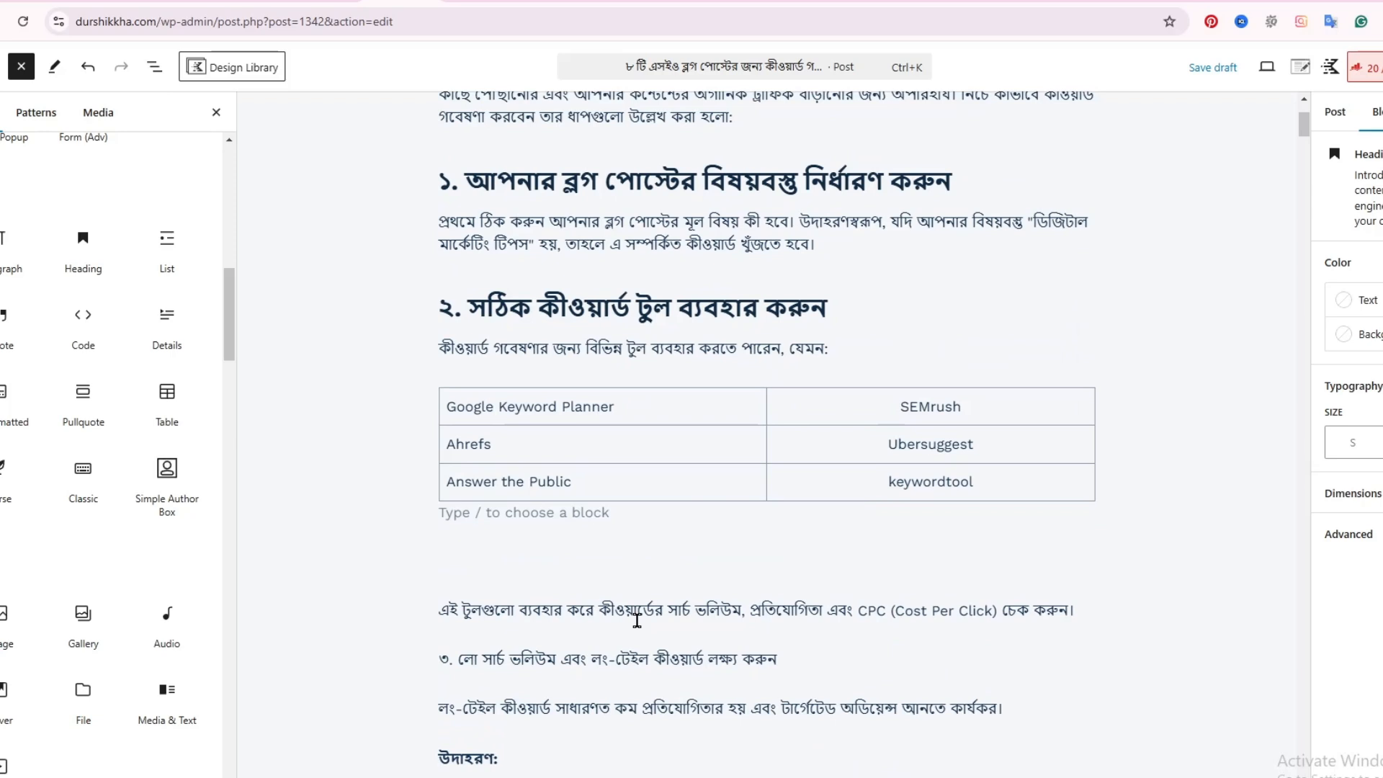
{"action": "left_click", "coordinate": [451, 563]}
{"action": "key", "text": "BackSpace"}
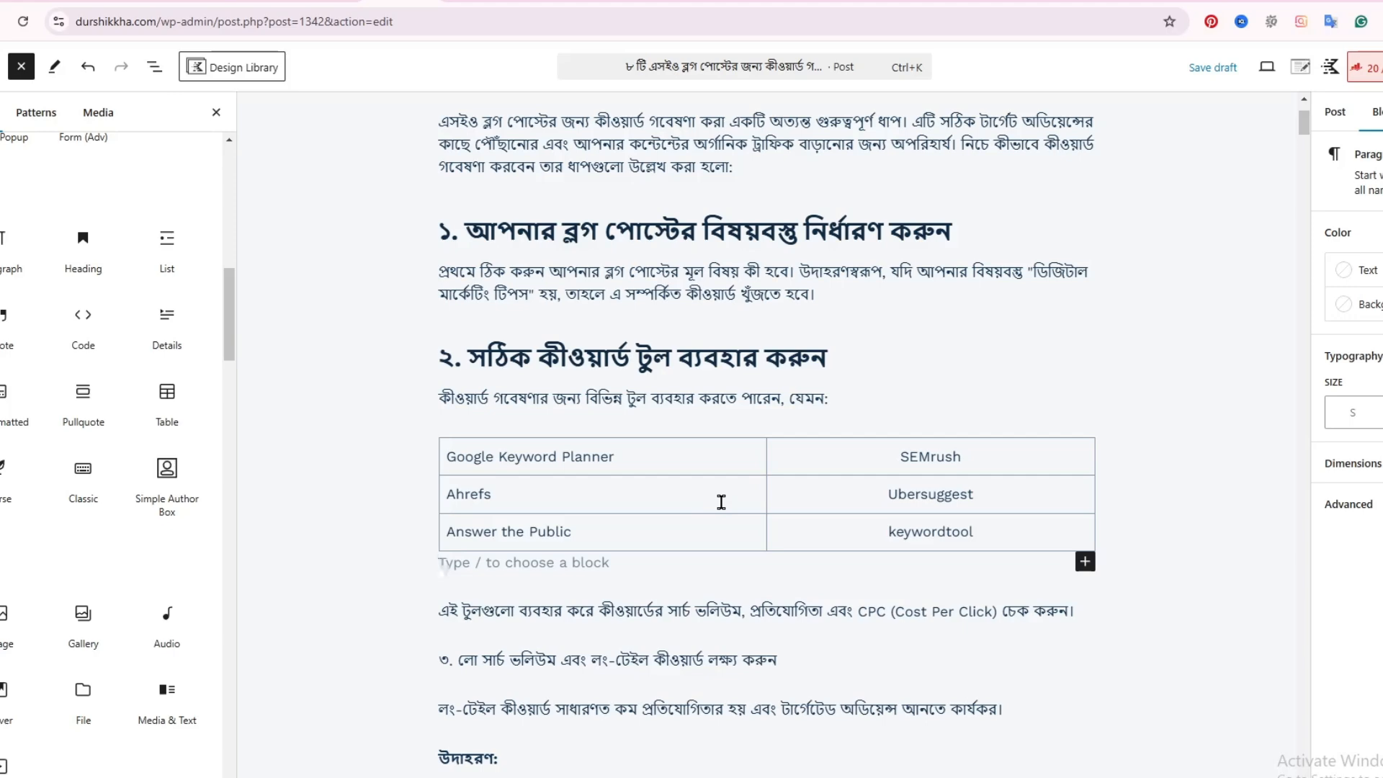
Review the post from the title and introduction through section ৮, checking the headings, table, lists and links
{"action": "scroll", "coordinate": [726, 503], "scroll_direction": "up", "scroll_amount": 2}
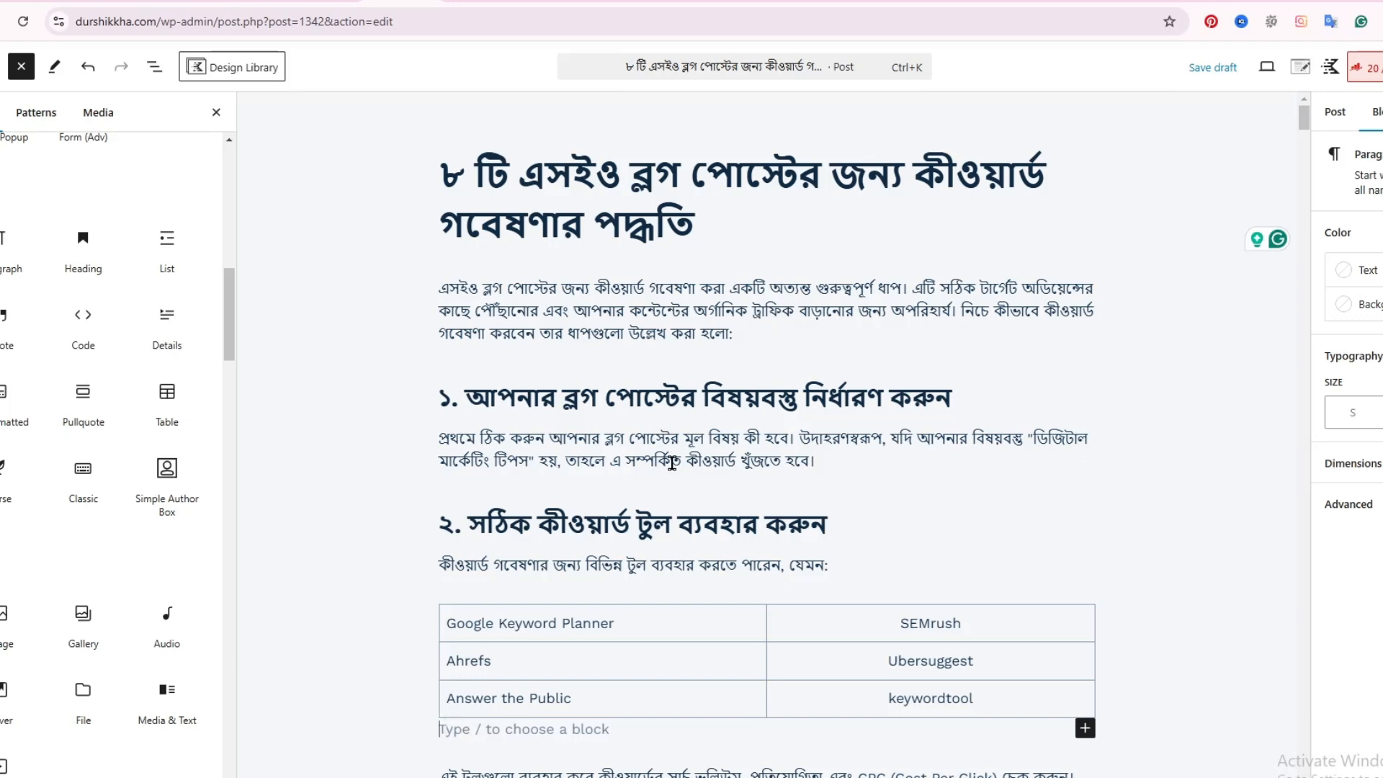
{"action": "left_click", "coordinate": [794, 443]}
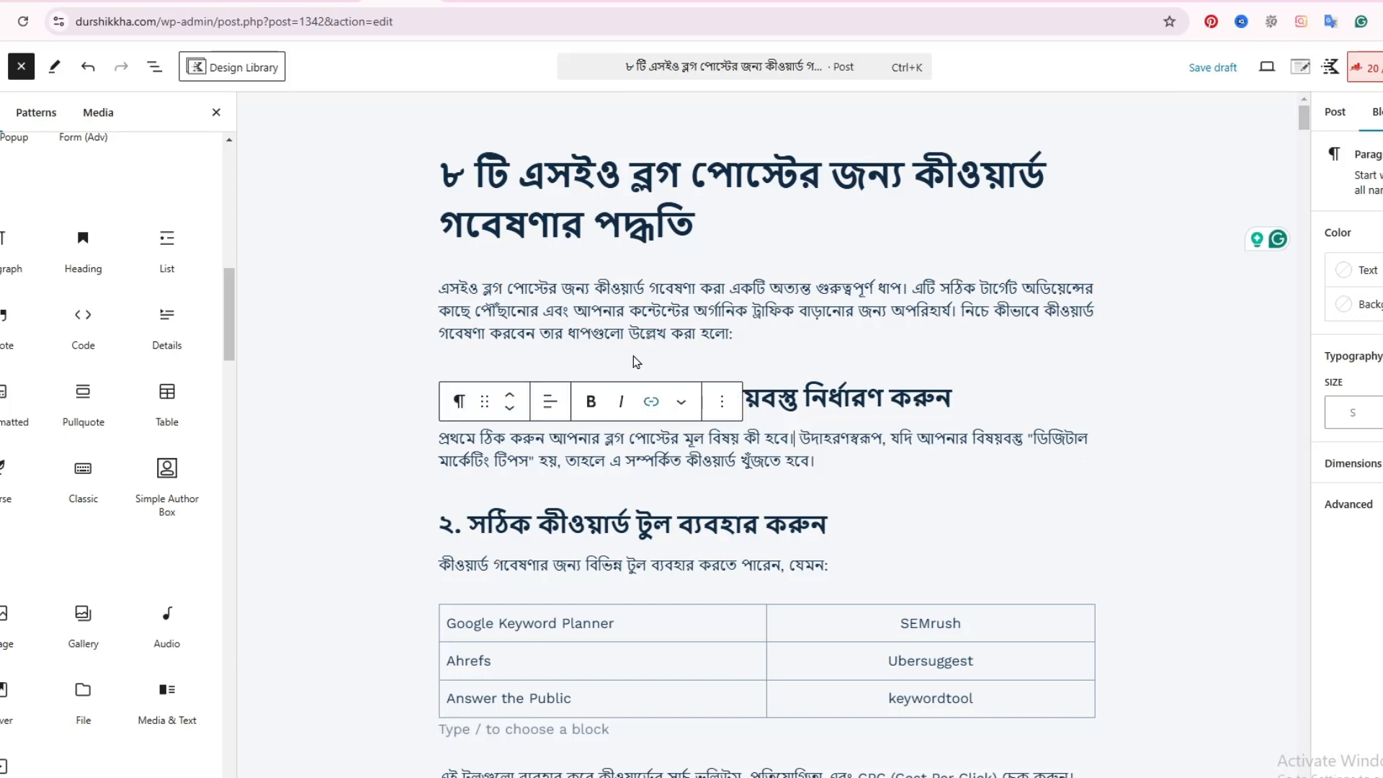
{"action": "left_click", "coordinate": [807, 310]}
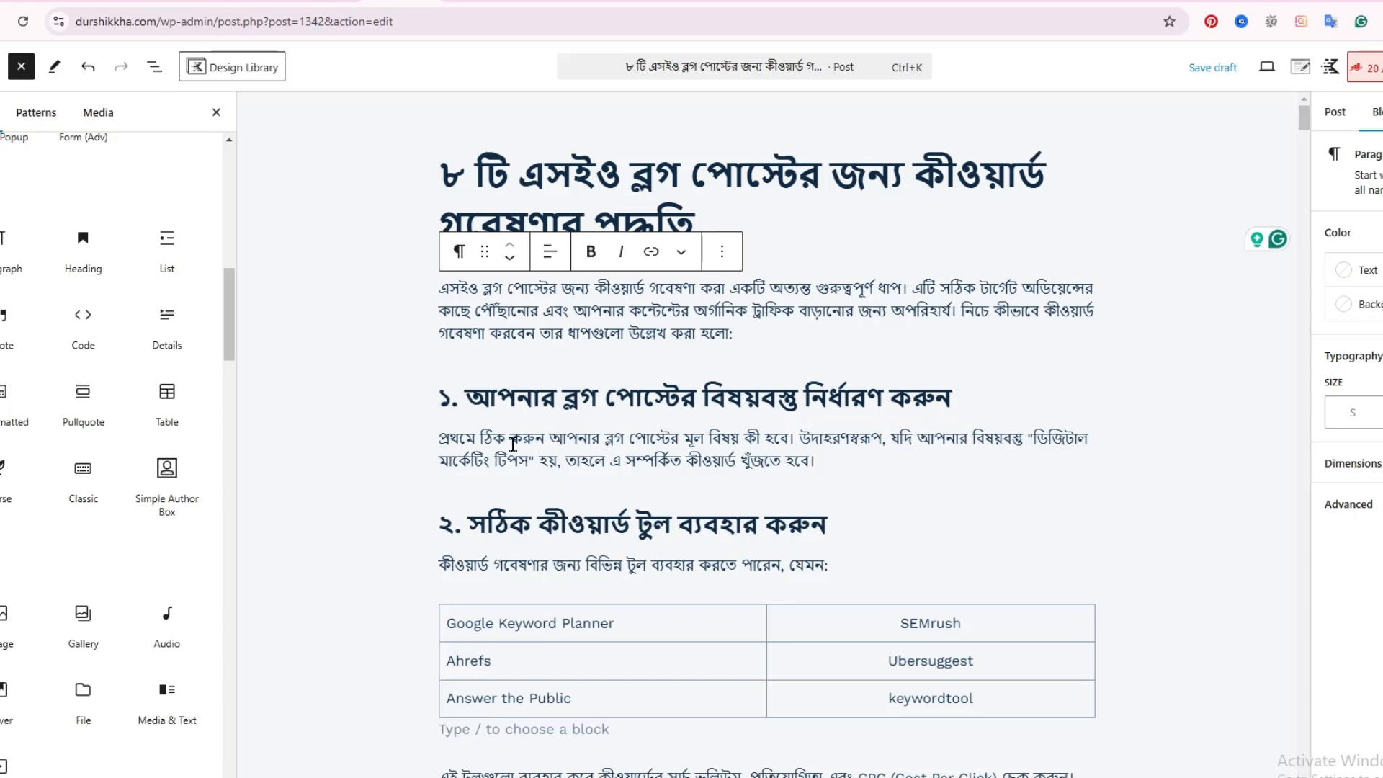
{"action": "left_click", "coordinate": [535, 436]}
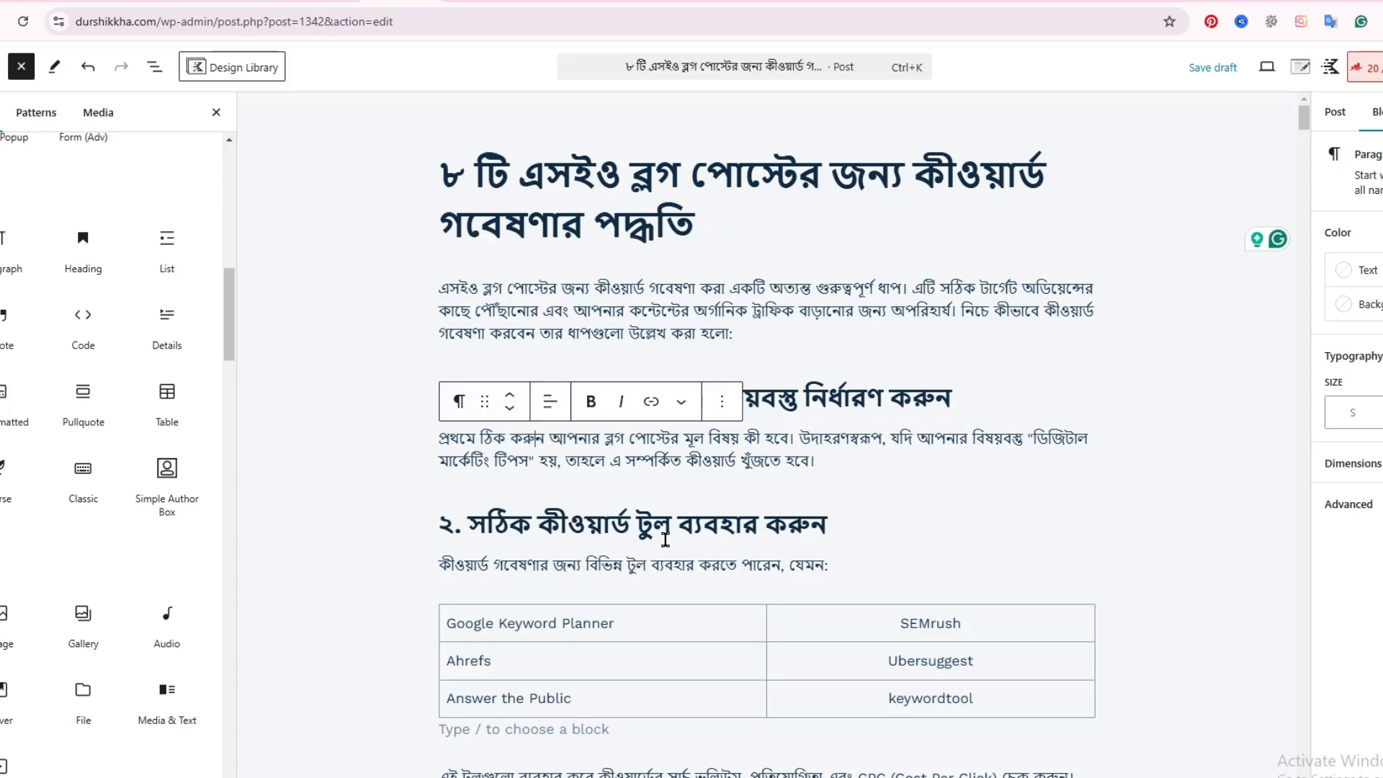
{"action": "left_click", "coordinate": [681, 563]}
{"action": "scroll", "coordinate": [682, 565], "scroll_direction": "down", "scroll_amount": 5}
{"action": "scroll", "coordinate": [681, 564], "scroll_direction": "down", "scroll_amount": 1}
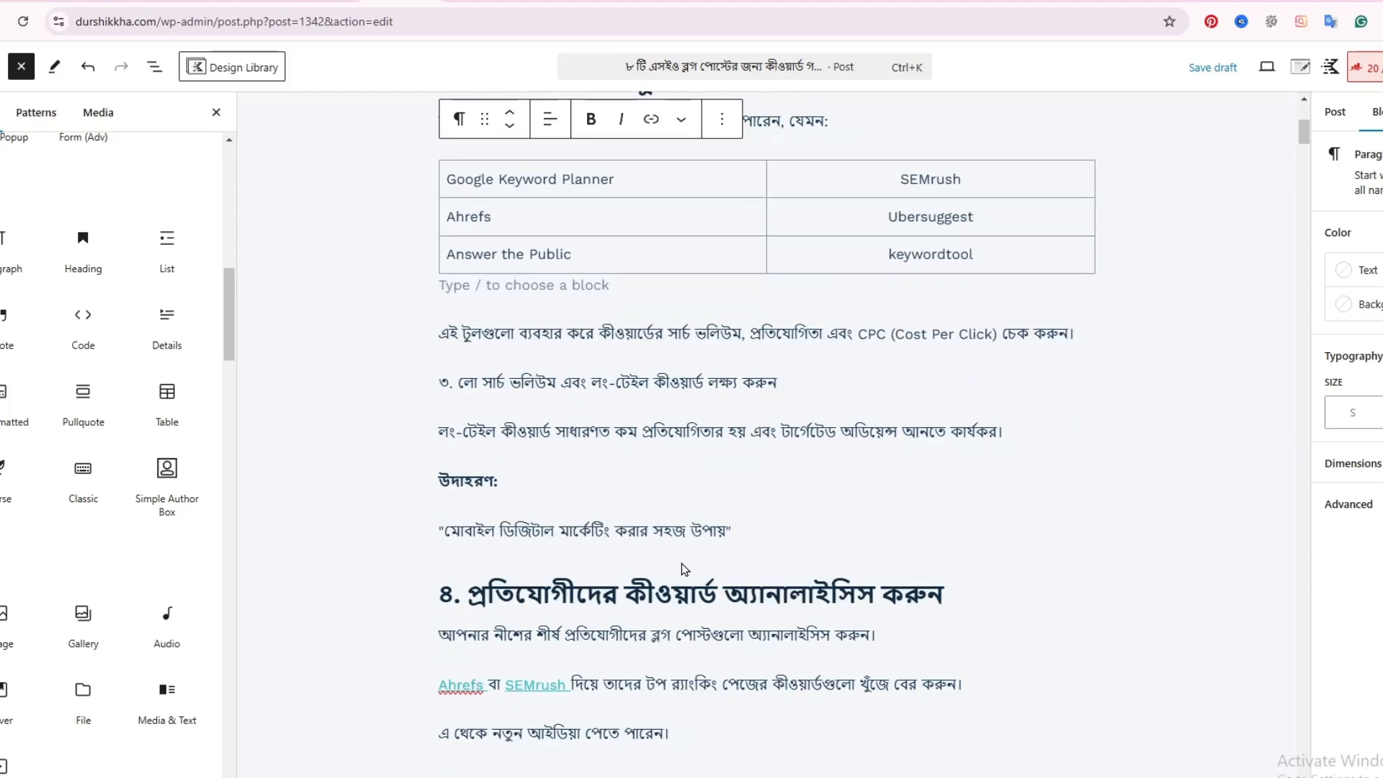
{"action": "scroll", "coordinate": [682, 564], "scroll_direction": "down", "scroll_amount": 6}
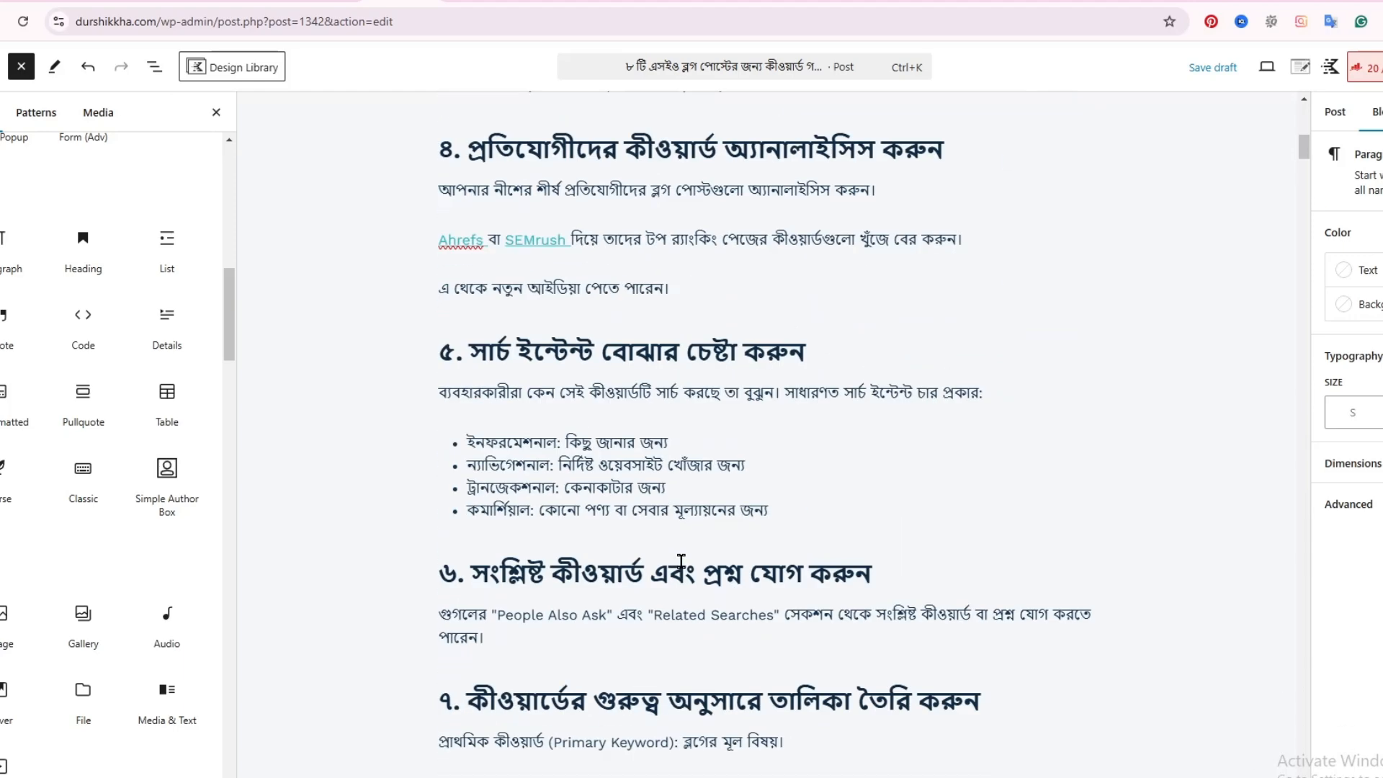
{"action": "scroll", "coordinate": [681, 560], "scroll_direction": "down", "scroll_amount": 3}
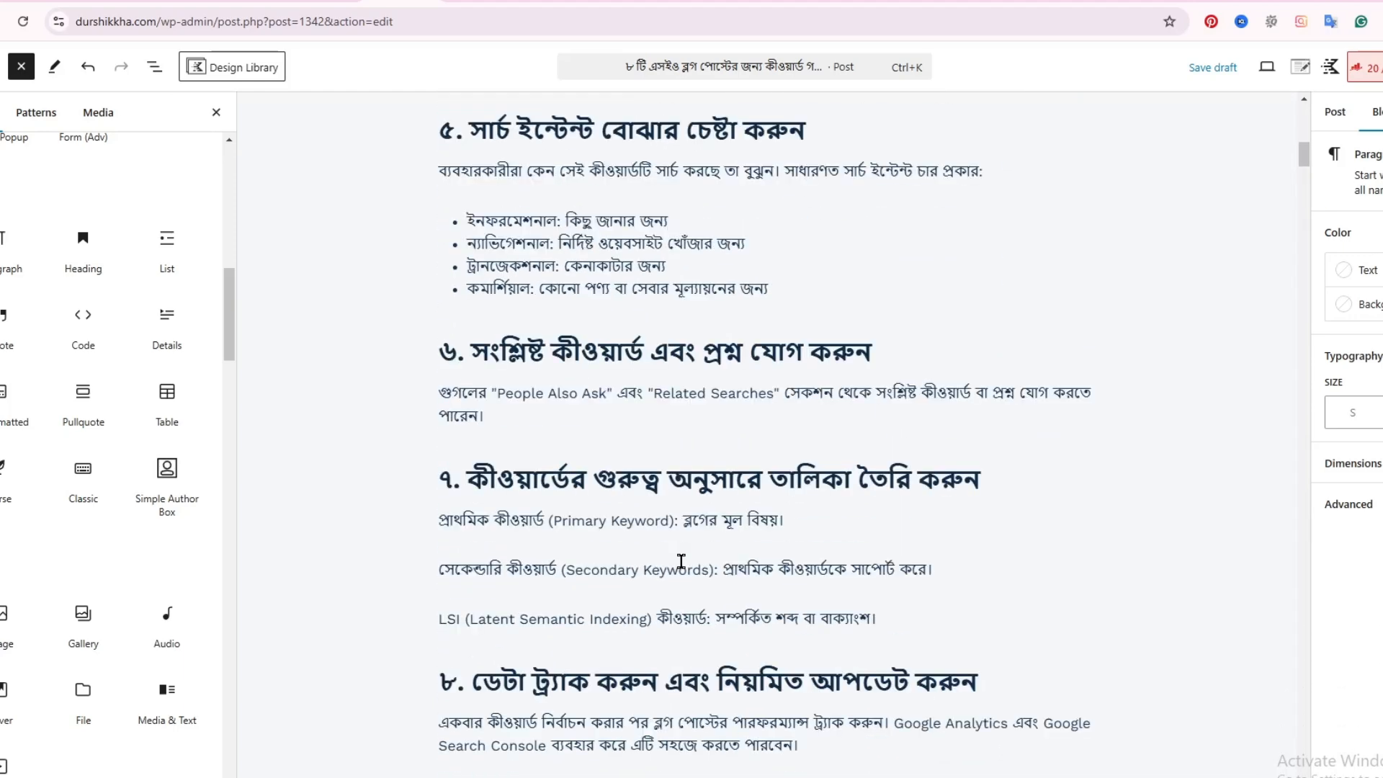
{"action": "scroll", "coordinate": [681, 561], "scroll_direction": "down", "scroll_amount": 3}
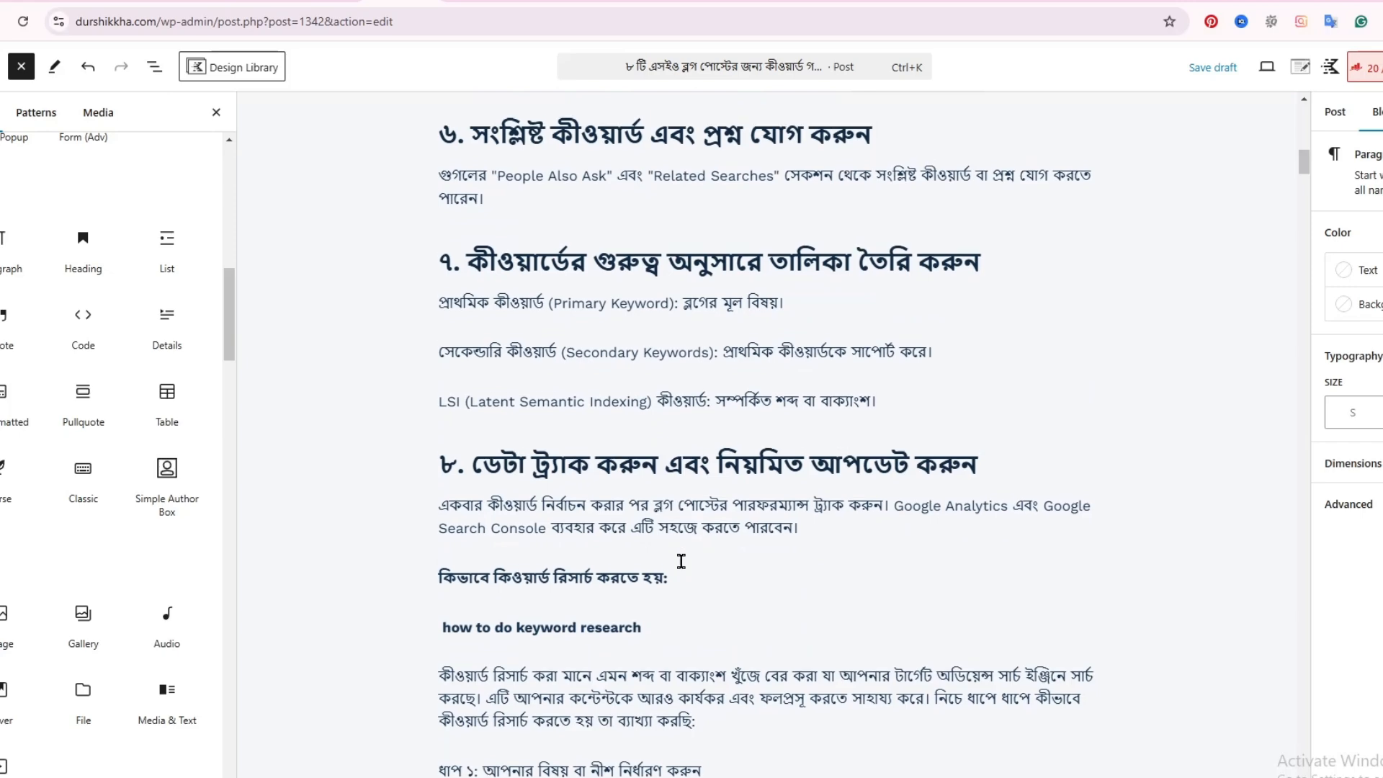
{"action": "scroll", "coordinate": [681, 562], "scroll_direction": "up", "scroll_amount": 20}
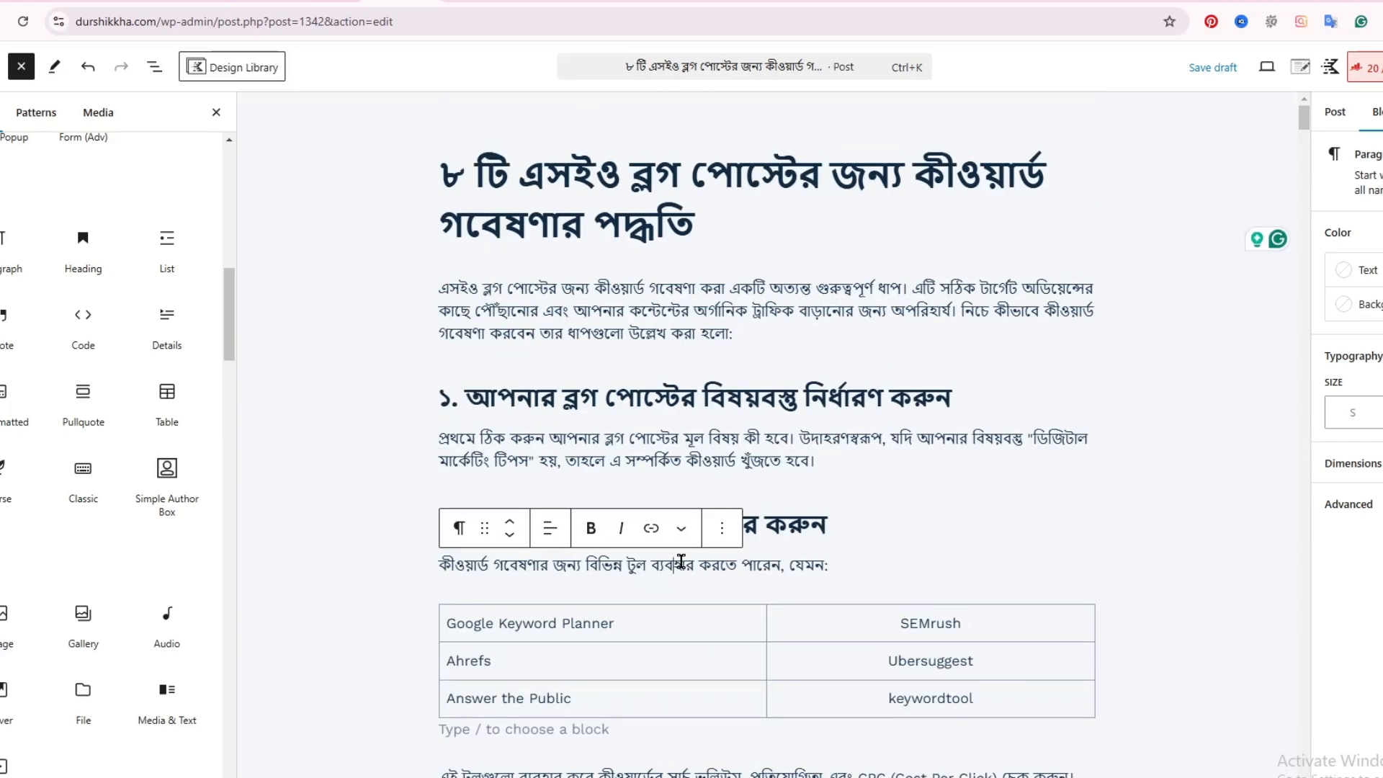
{"action": "left_click", "coordinate": [675, 320]}
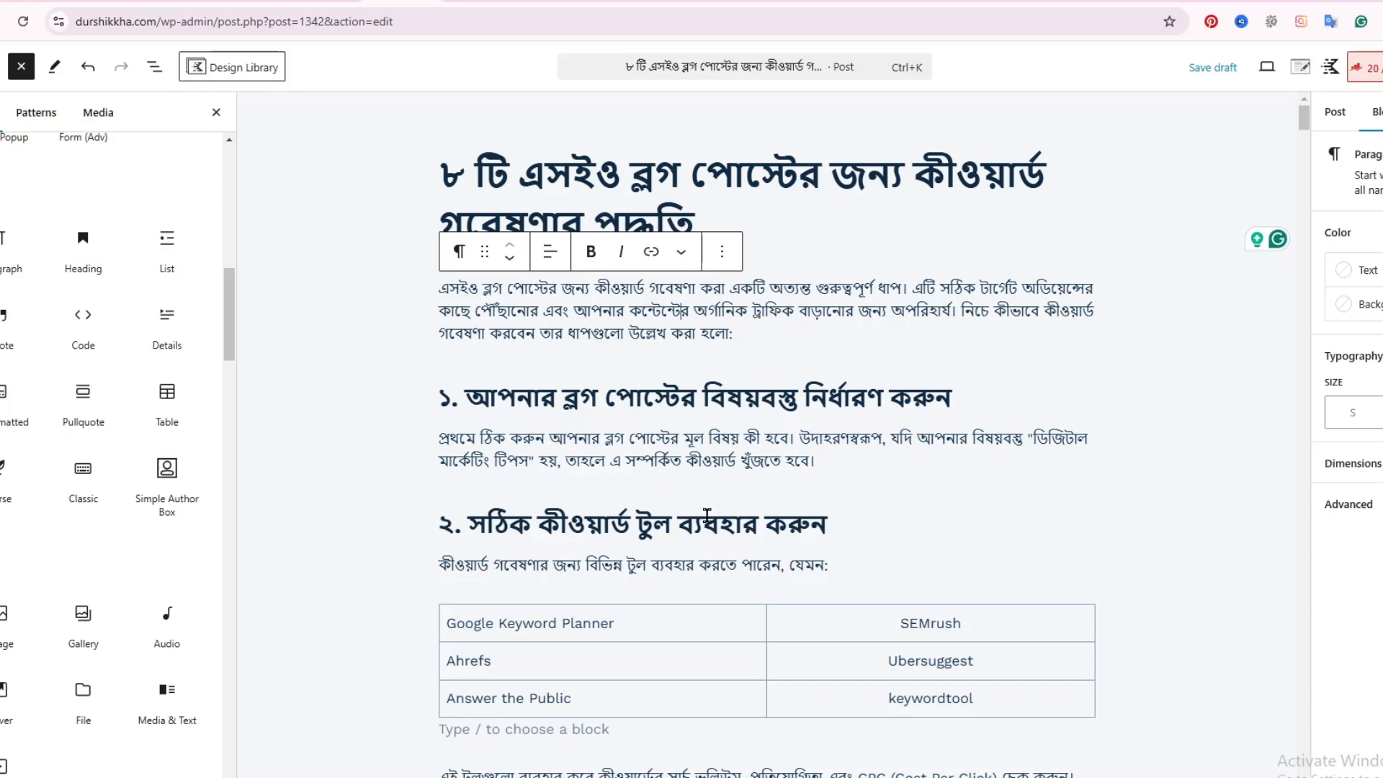
{"action": "scroll", "coordinate": [719, 528], "scroll_direction": "down", "scroll_amount": 6}
{"action": "scroll", "coordinate": [720, 529], "scroll_direction": "down", "scroll_amount": 6}
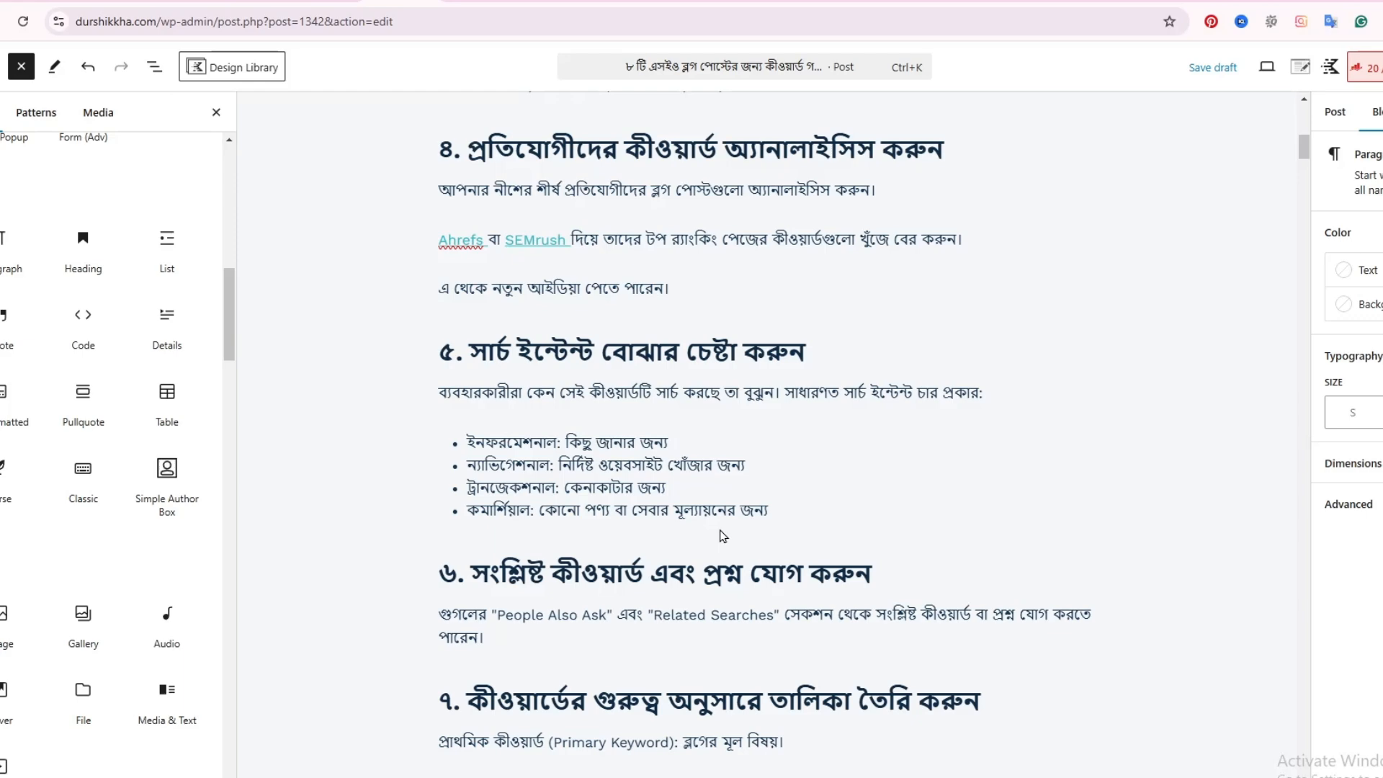
{"action": "scroll", "coordinate": [722, 535], "scroll_direction": "up", "scroll_amount": 15}
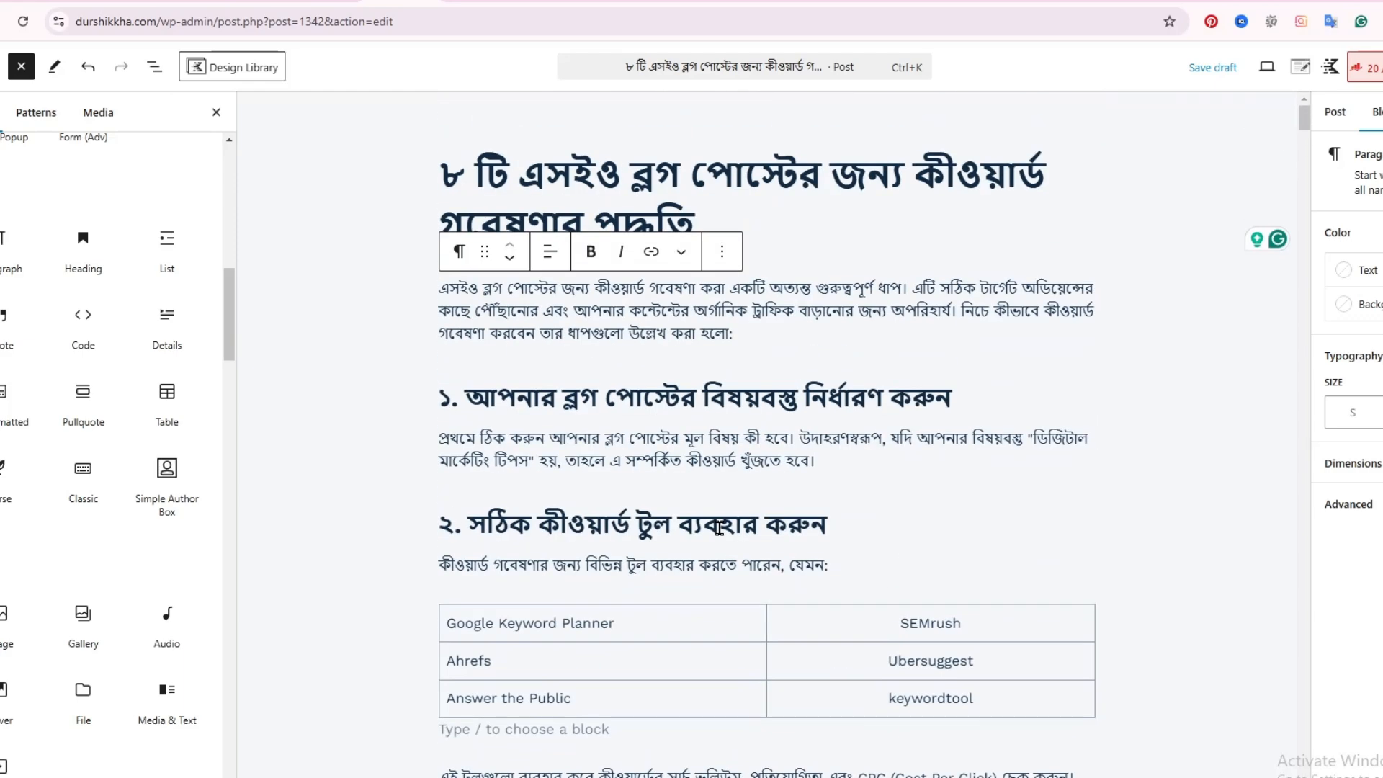
{"action": "left_click", "coordinate": [696, 457]}
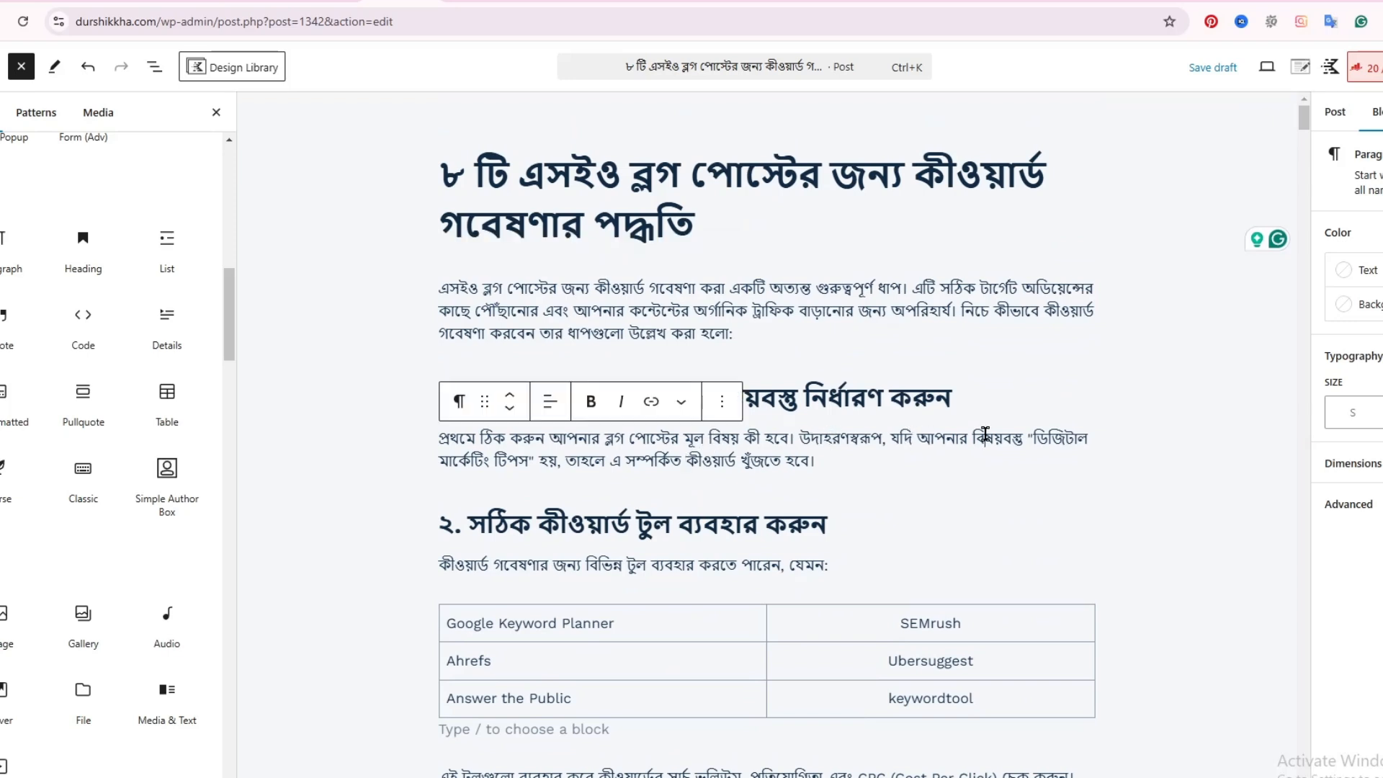
{"action": "left_click", "coordinate": [1065, 431]}
{"action": "left_click", "coordinate": [643, 523]}
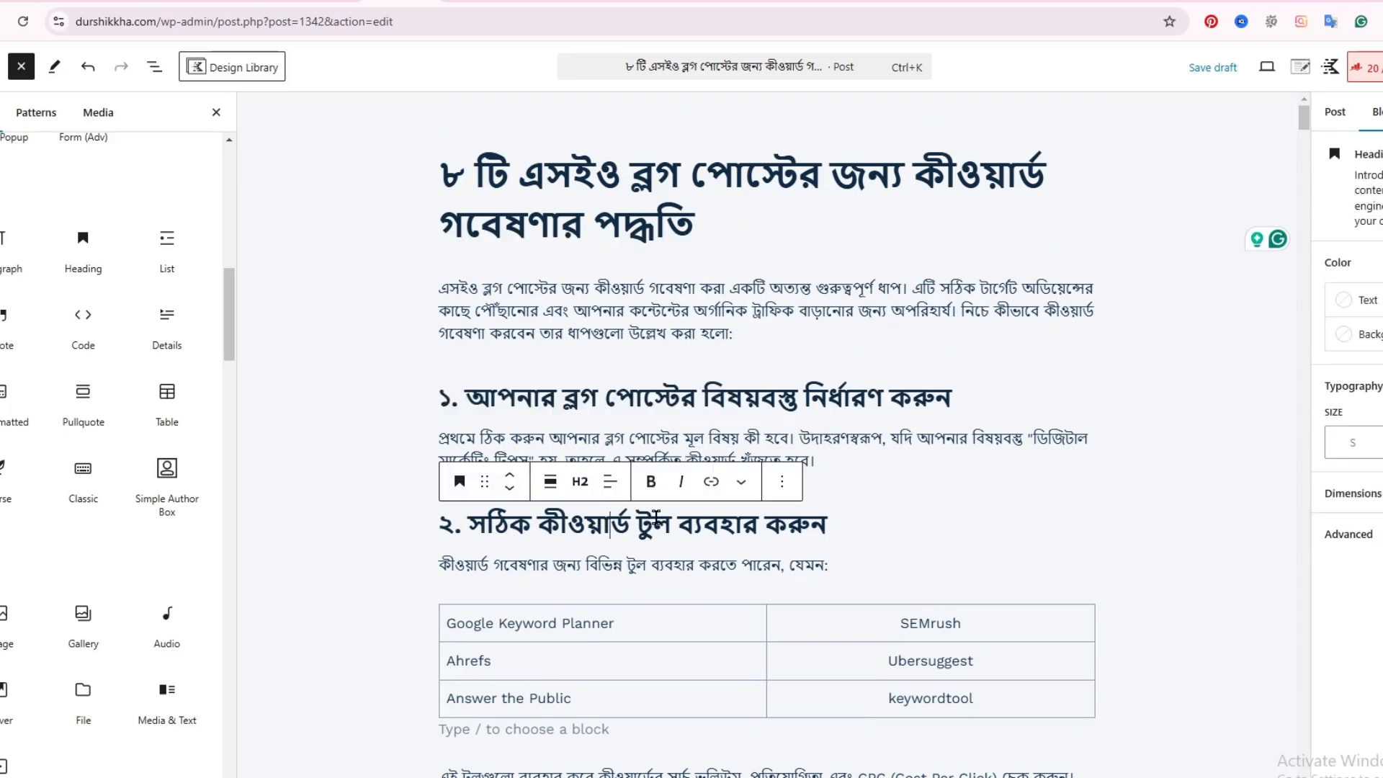
{"action": "left_click", "coordinate": [582, 328]}
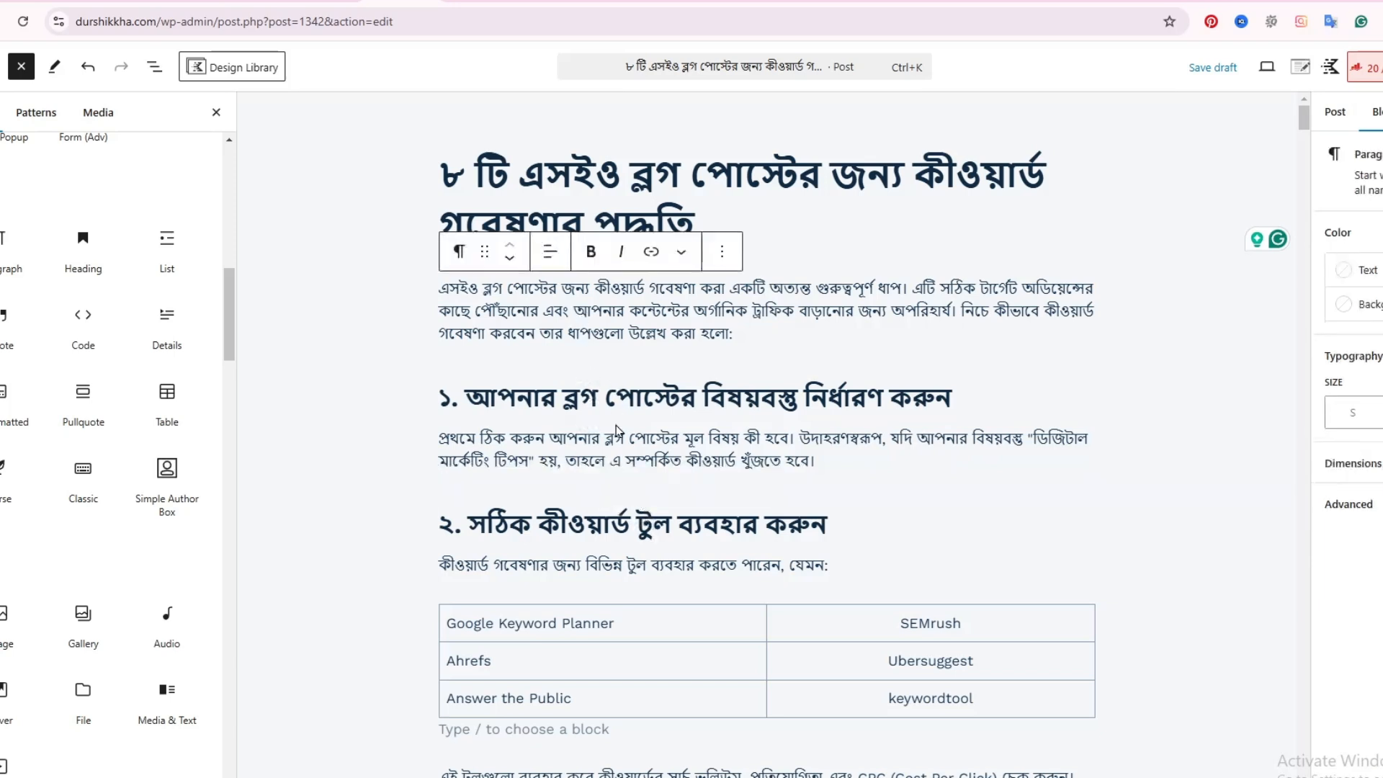
{"action": "left_click", "coordinate": [607, 447]}
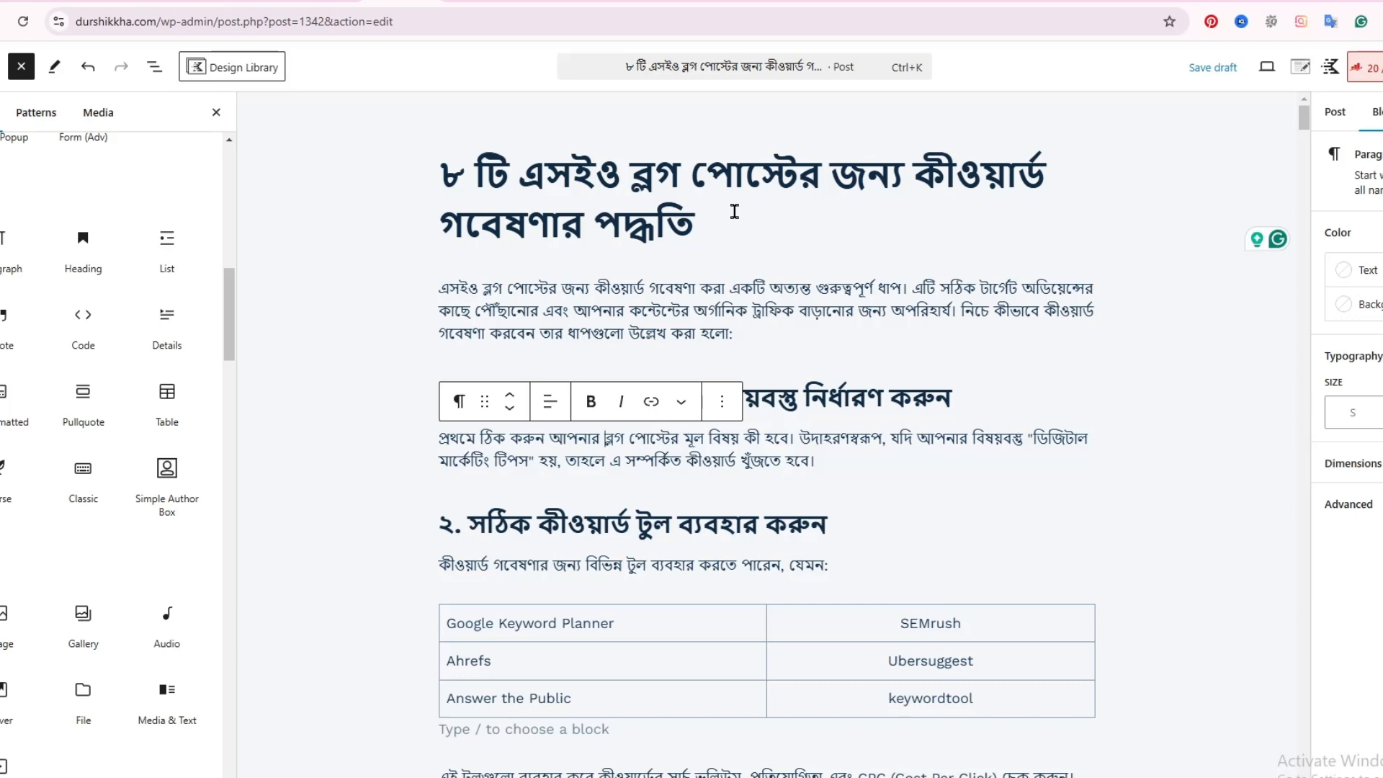
{"action": "left_click", "coordinate": [671, 295]}
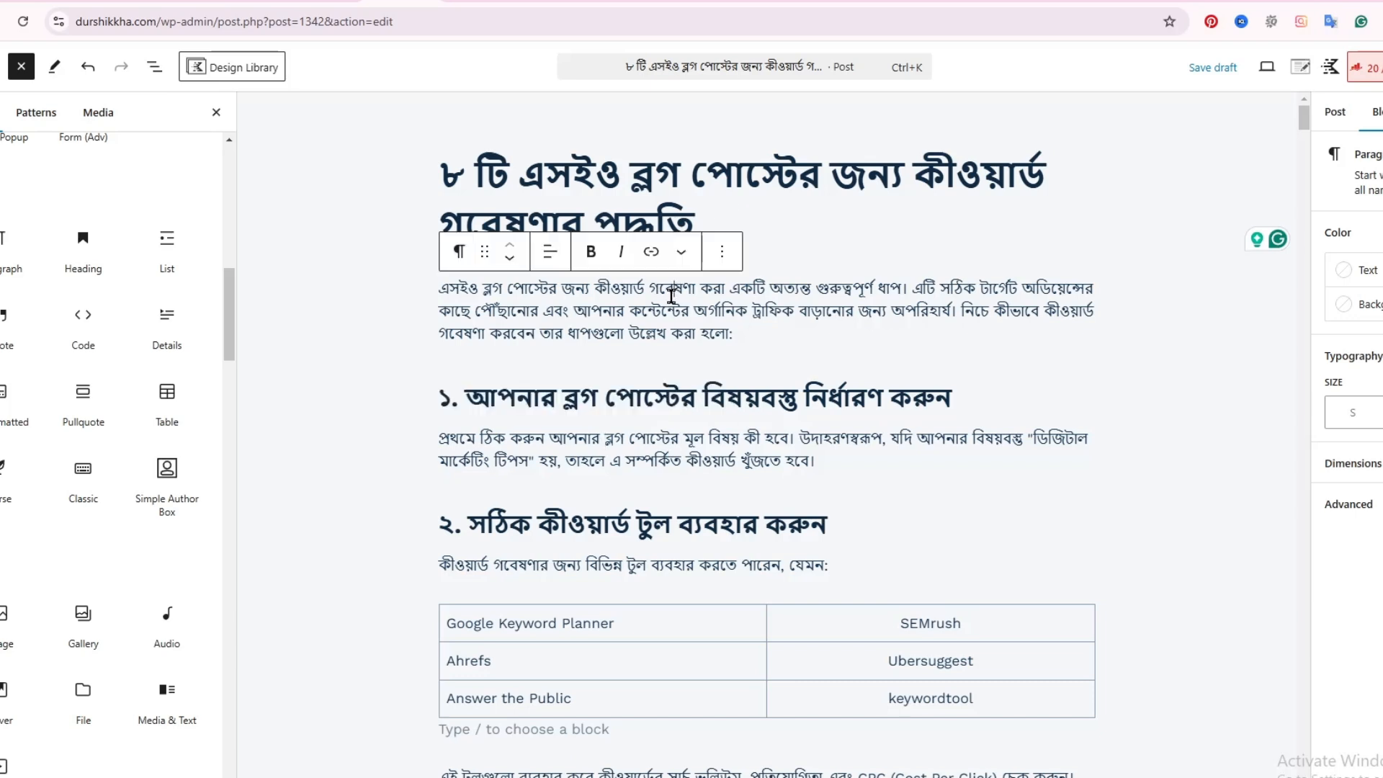
{"action": "left_click", "coordinate": [668, 436]}
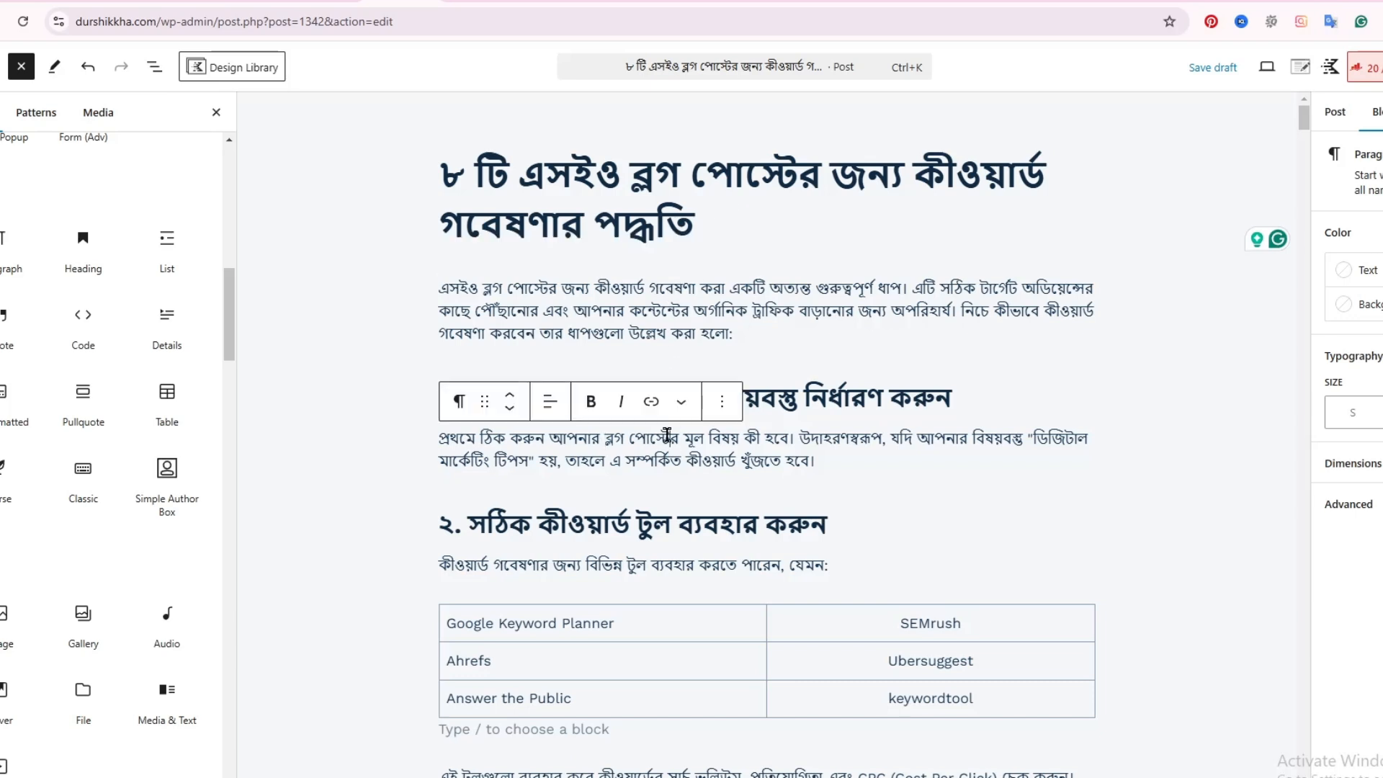
{"action": "scroll", "coordinate": [668, 435], "scroll_direction": "down", "scroll_amount": 5}
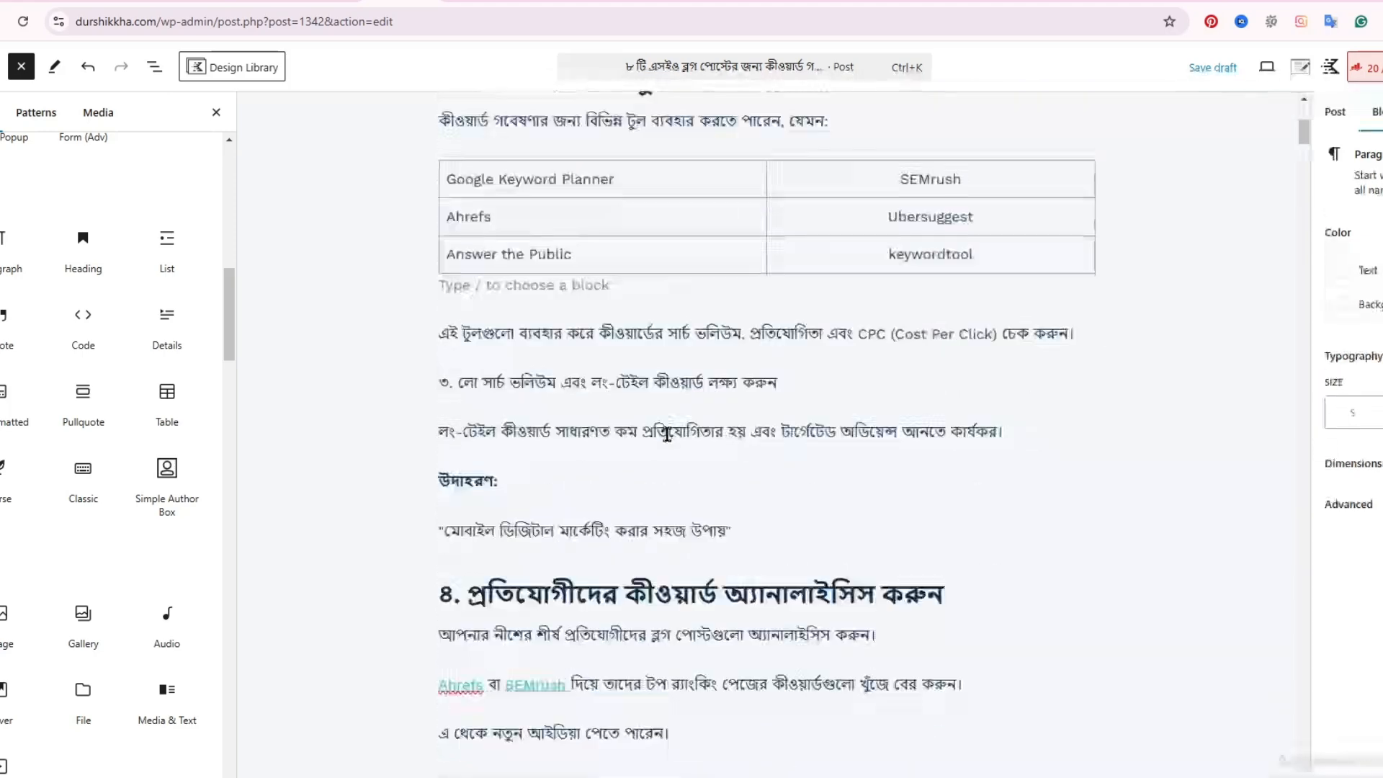
{"action": "left_click", "coordinate": [627, 380]}
{"action": "scroll", "coordinate": [628, 381], "scroll_direction": "up", "scroll_amount": 5}
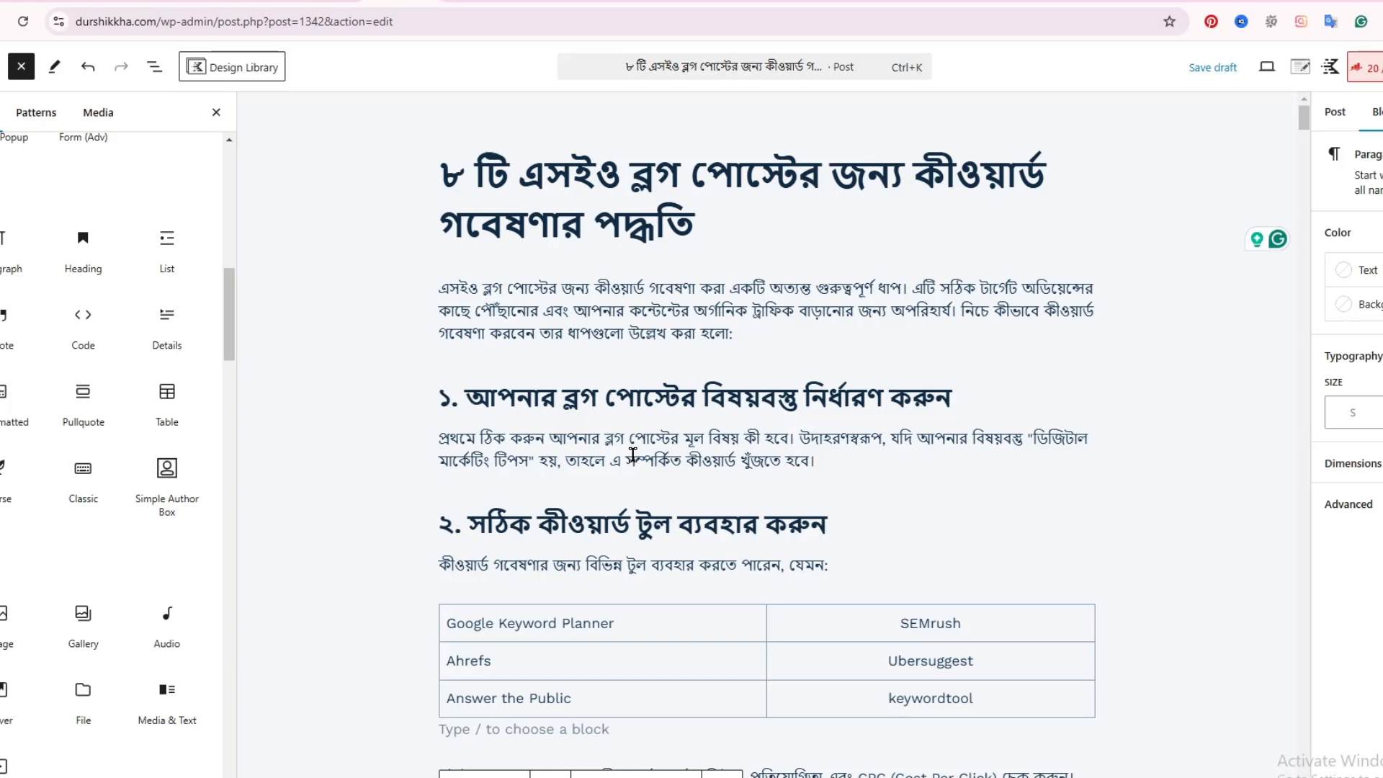
{"action": "scroll", "coordinate": [704, 432], "scroll_direction": "down", "scroll_amount": 15}
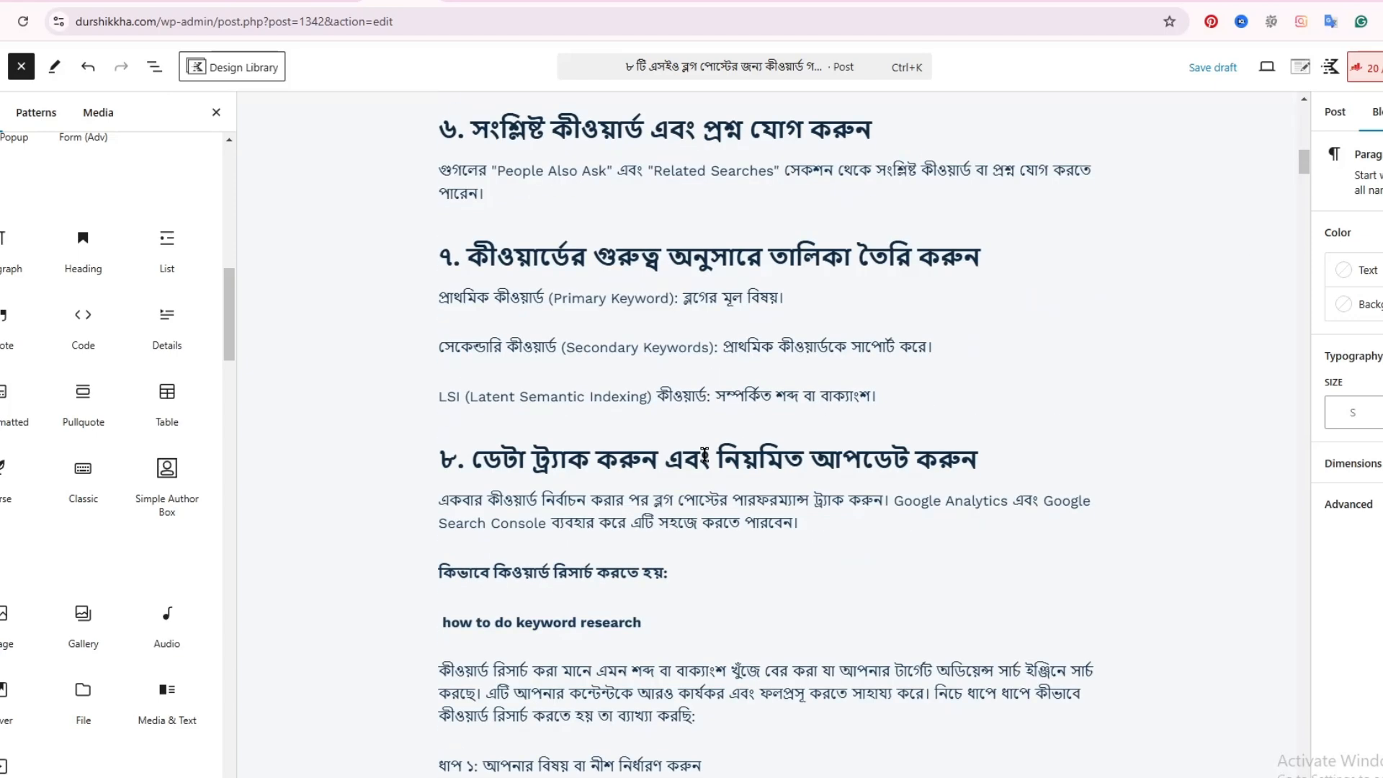
Examine the unformatted content below section ৮, from the keyword research steps through the best keyword research tool descriptions
{"action": "scroll", "coordinate": [704, 454], "scroll_direction": "down", "scroll_amount": 20}
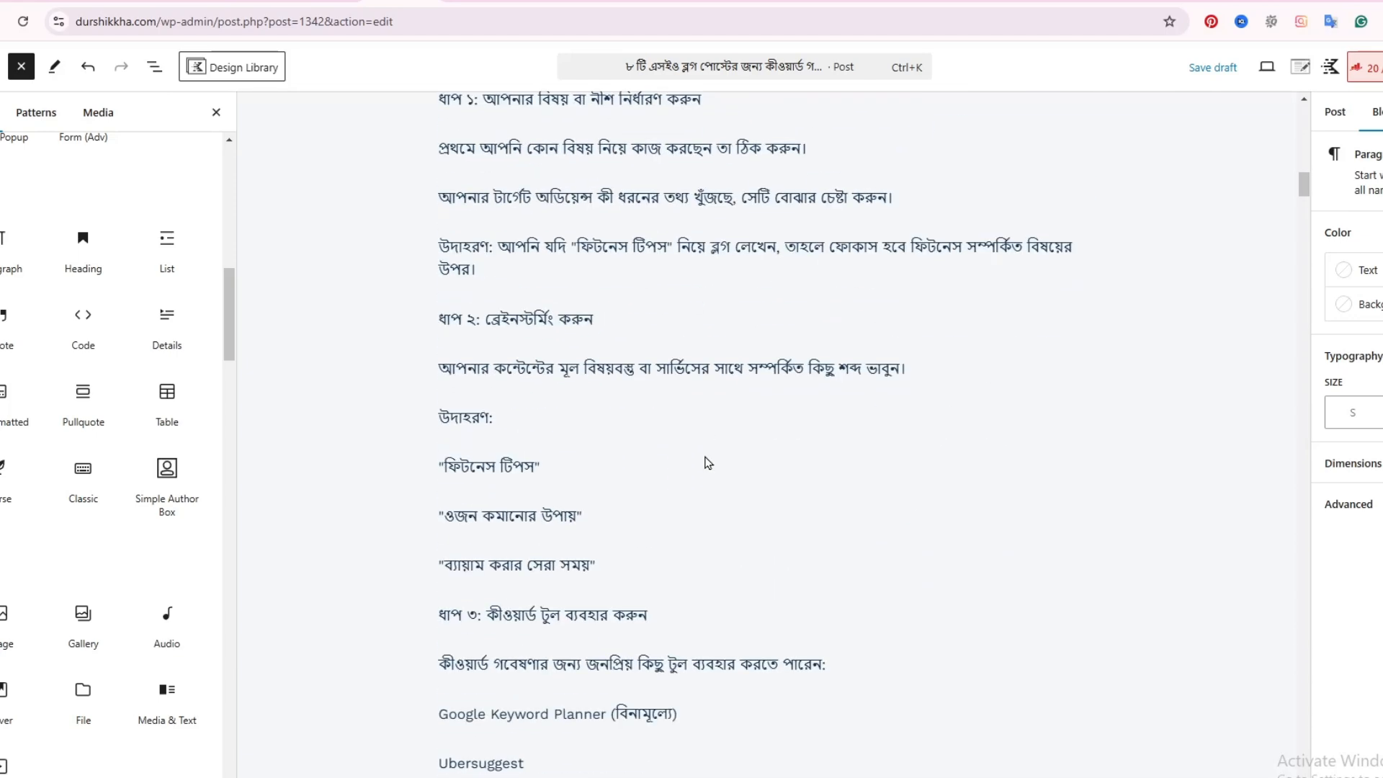
{"action": "scroll", "coordinate": [705, 454], "scroll_direction": "down", "scroll_amount": 10}
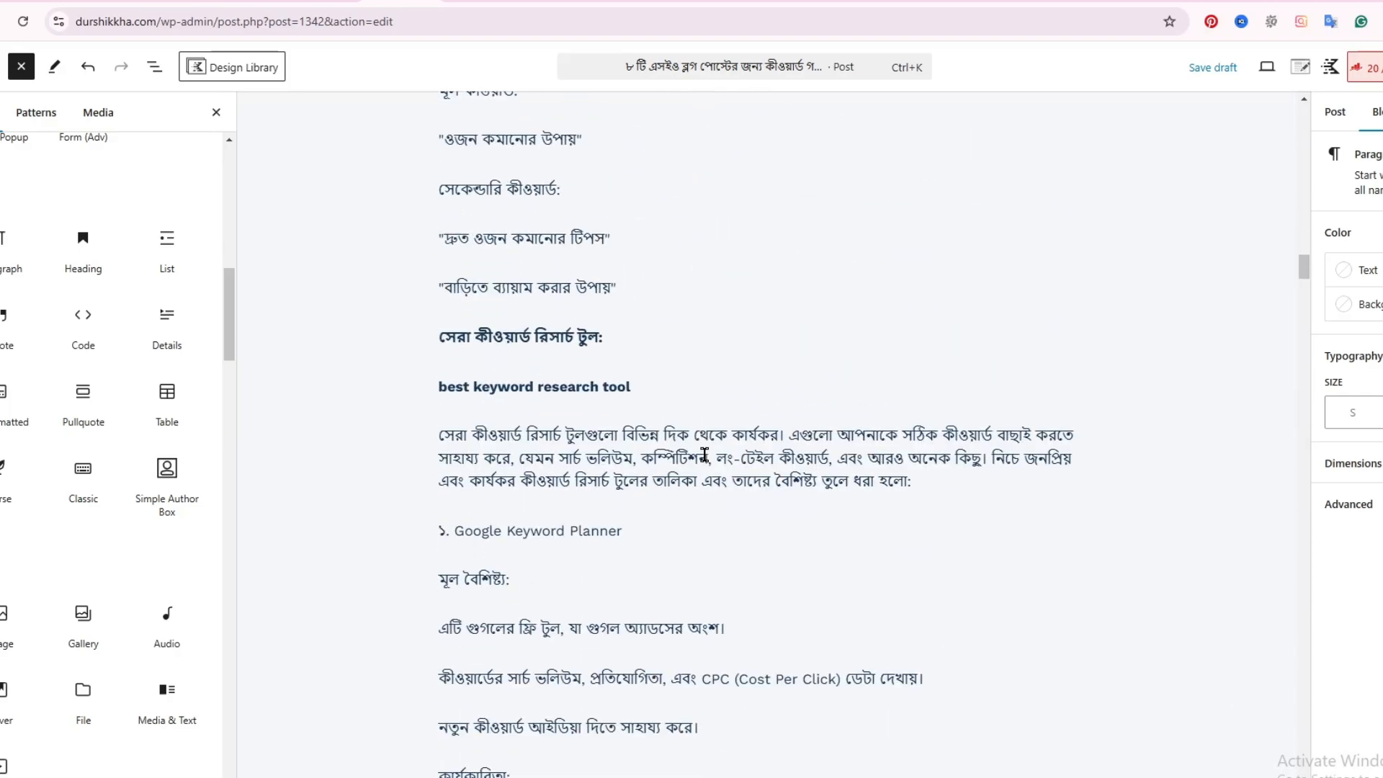
{"action": "scroll", "coordinate": [706, 469], "scroll_direction": "up", "scroll_amount": 3}
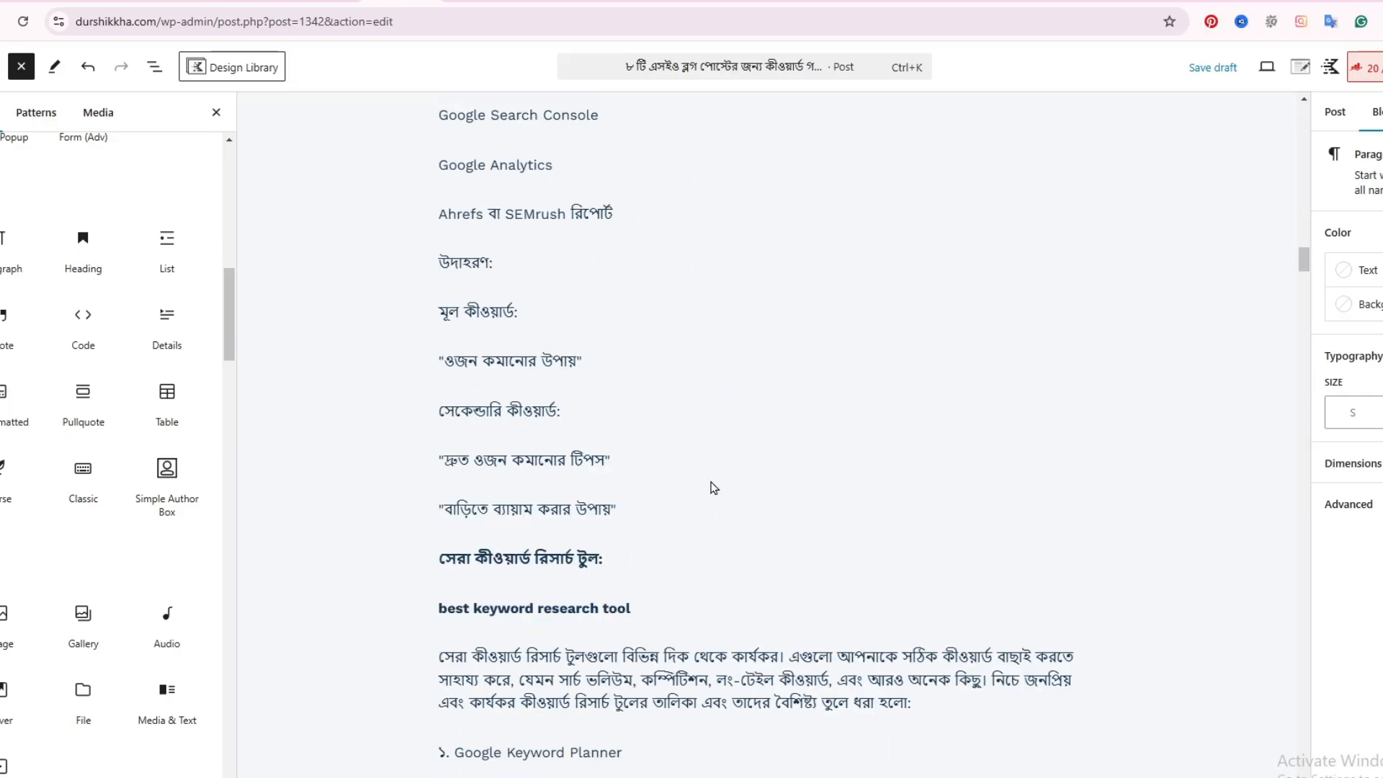
{"action": "scroll", "coordinate": [710, 483], "scroll_direction": "down", "scroll_amount": 9}
{"action": "scroll", "coordinate": [710, 479], "scroll_direction": "down", "scroll_amount": 20}
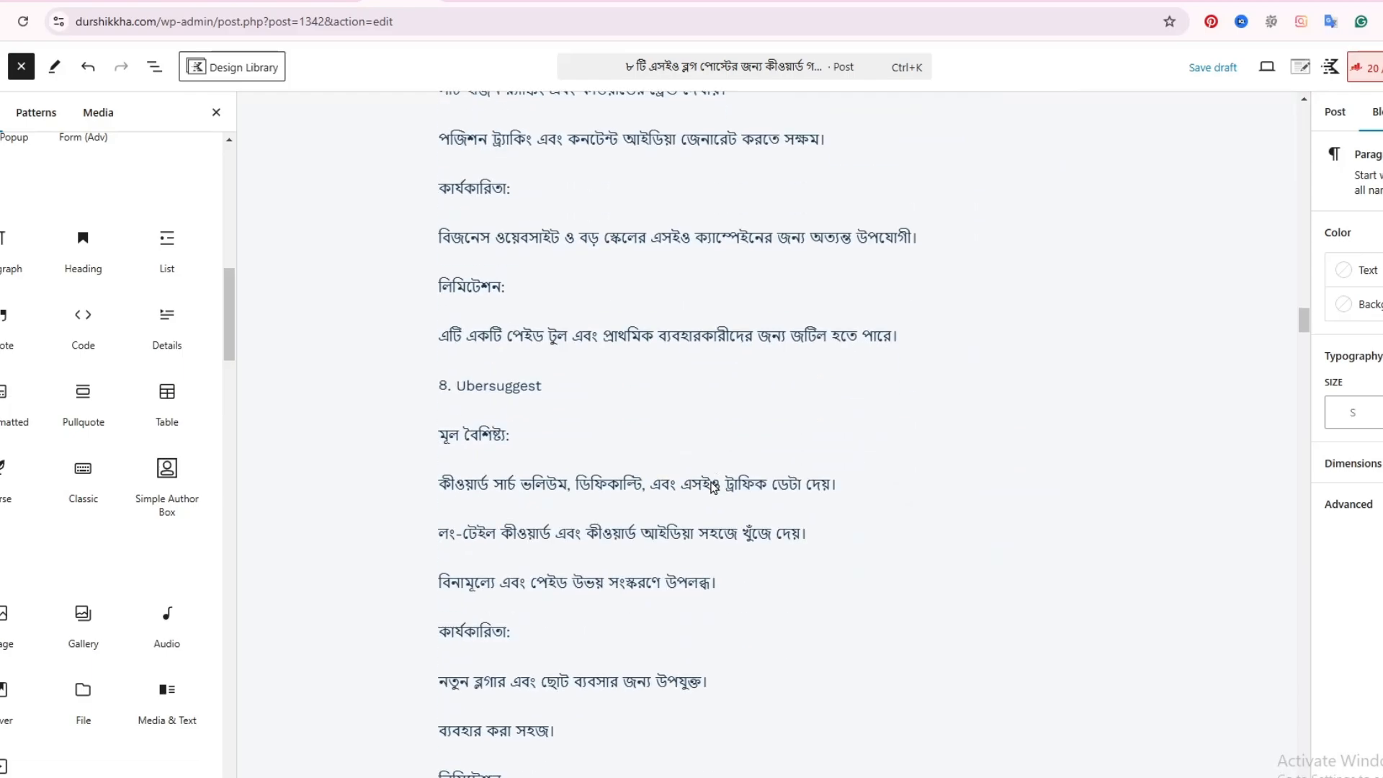
{"action": "scroll", "coordinate": [713, 479], "scroll_direction": "down", "scroll_amount": 10}
{"action": "left_click_drag", "start_coordinate": [1306, 364], "coordinate": [1303, 114]}
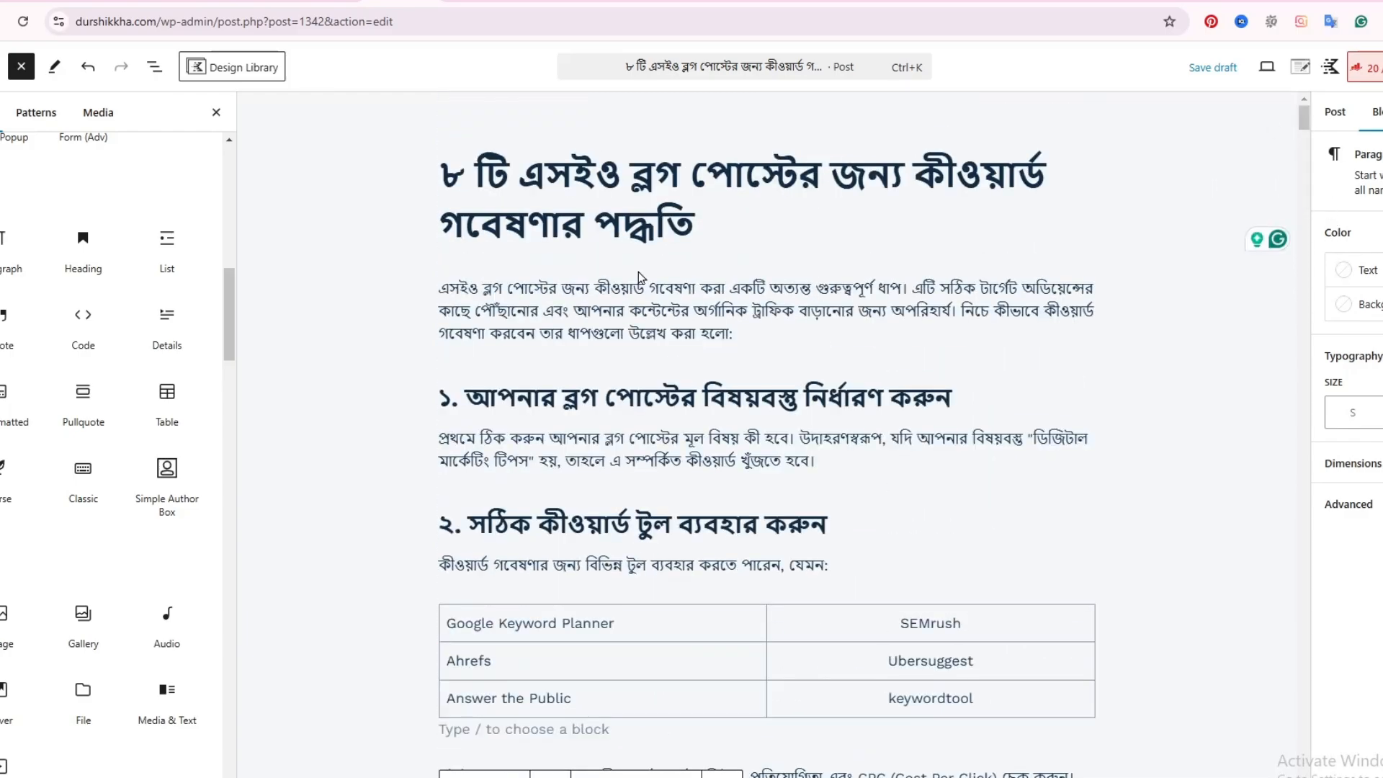
Recheck the structure of sections ১ to ৮, including the section ৪ links and the keyword-type paragraphs in section ৭
{"action": "scroll", "coordinate": [538, 443], "scroll_direction": "down", "scroll_amount": 3}
{"action": "scroll", "coordinate": [538, 442], "scroll_direction": "down", "scroll_amount": 6}
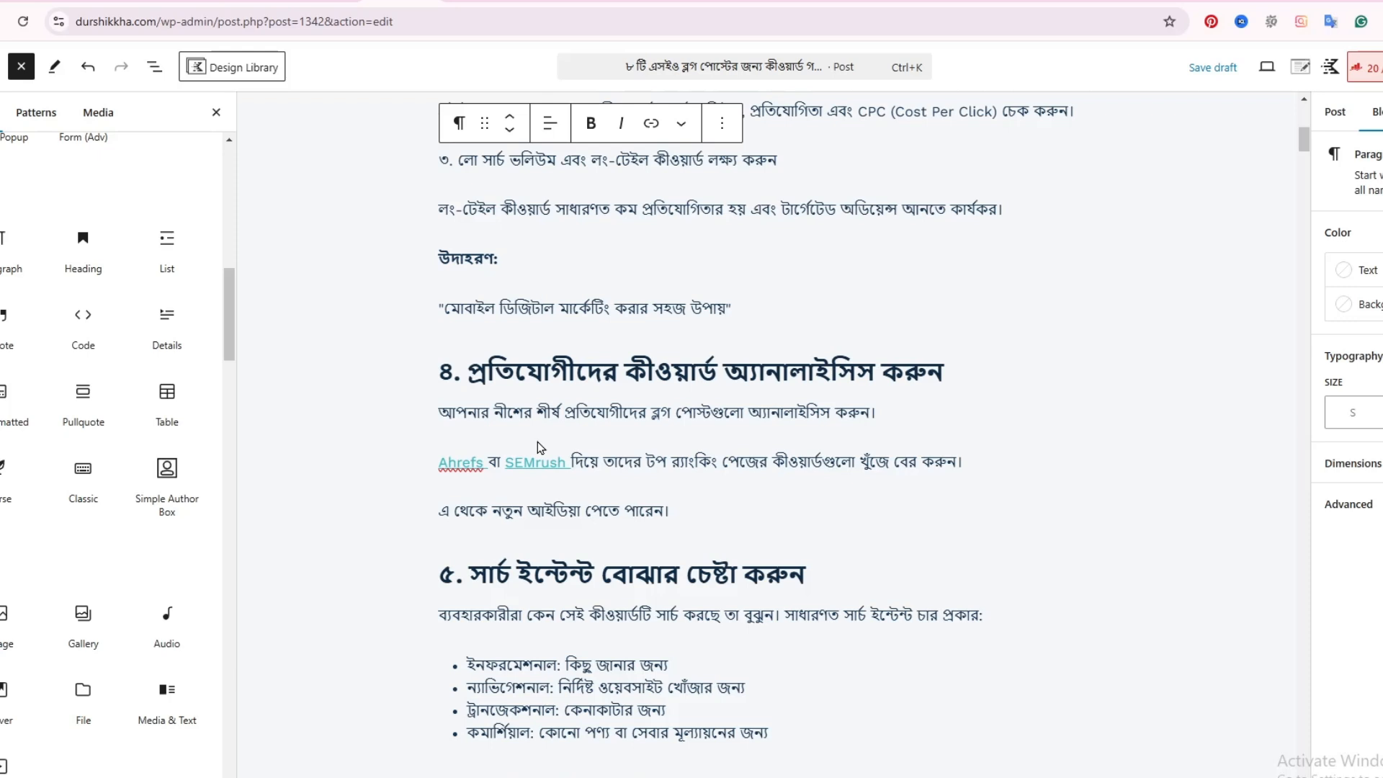
{"action": "left_click", "coordinate": [782, 409]}
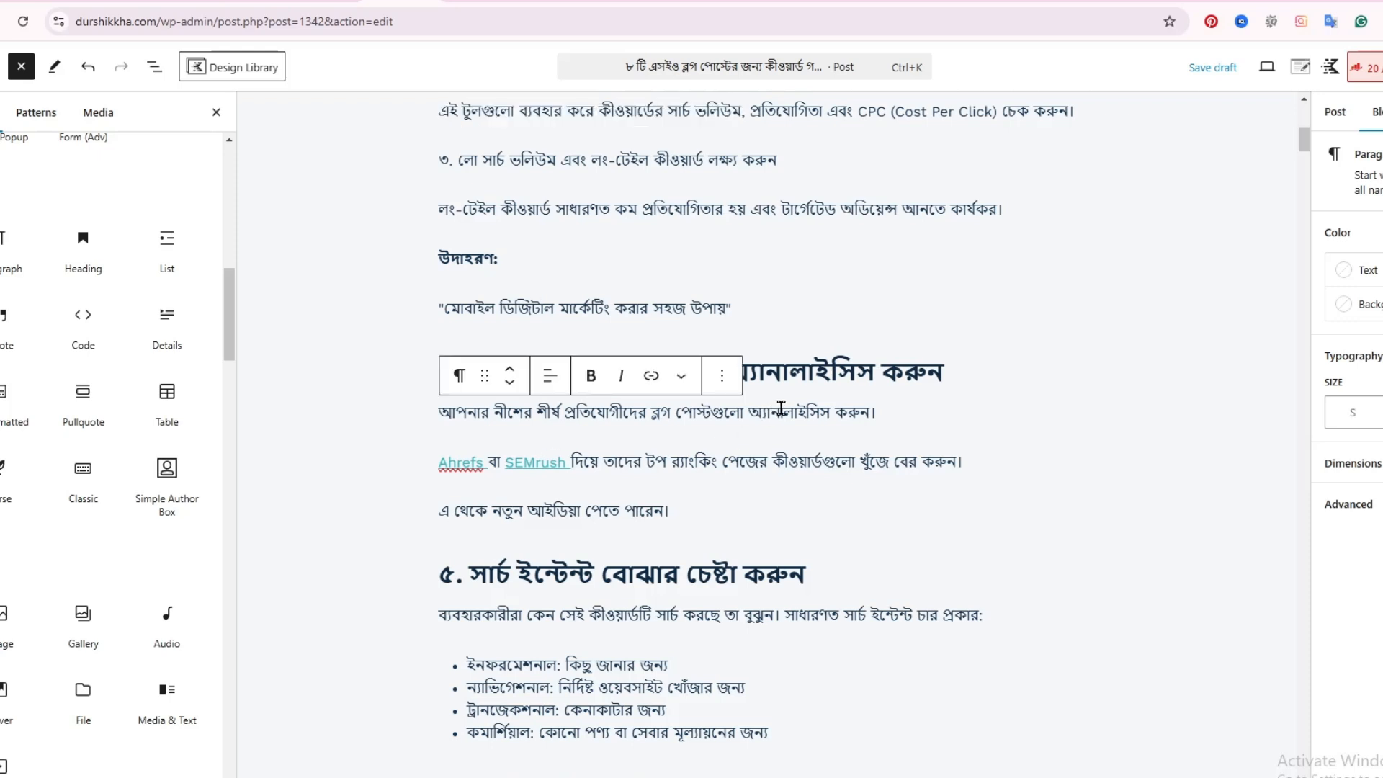
{"action": "scroll", "coordinate": [701, 614], "scroll_direction": "down", "scroll_amount": 6}
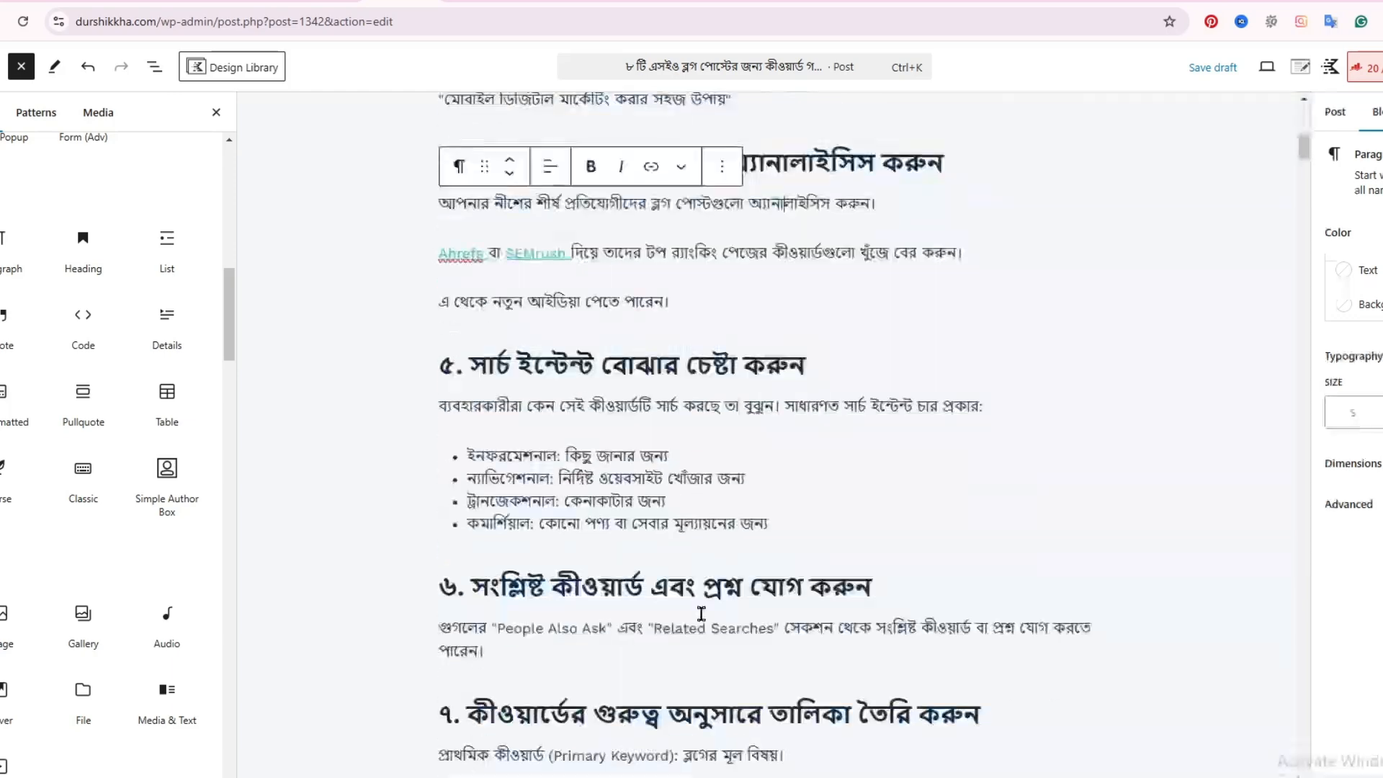
{"action": "scroll", "coordinate": [701, 614], "scroll_direction": "down", "scroll_amount": 3}
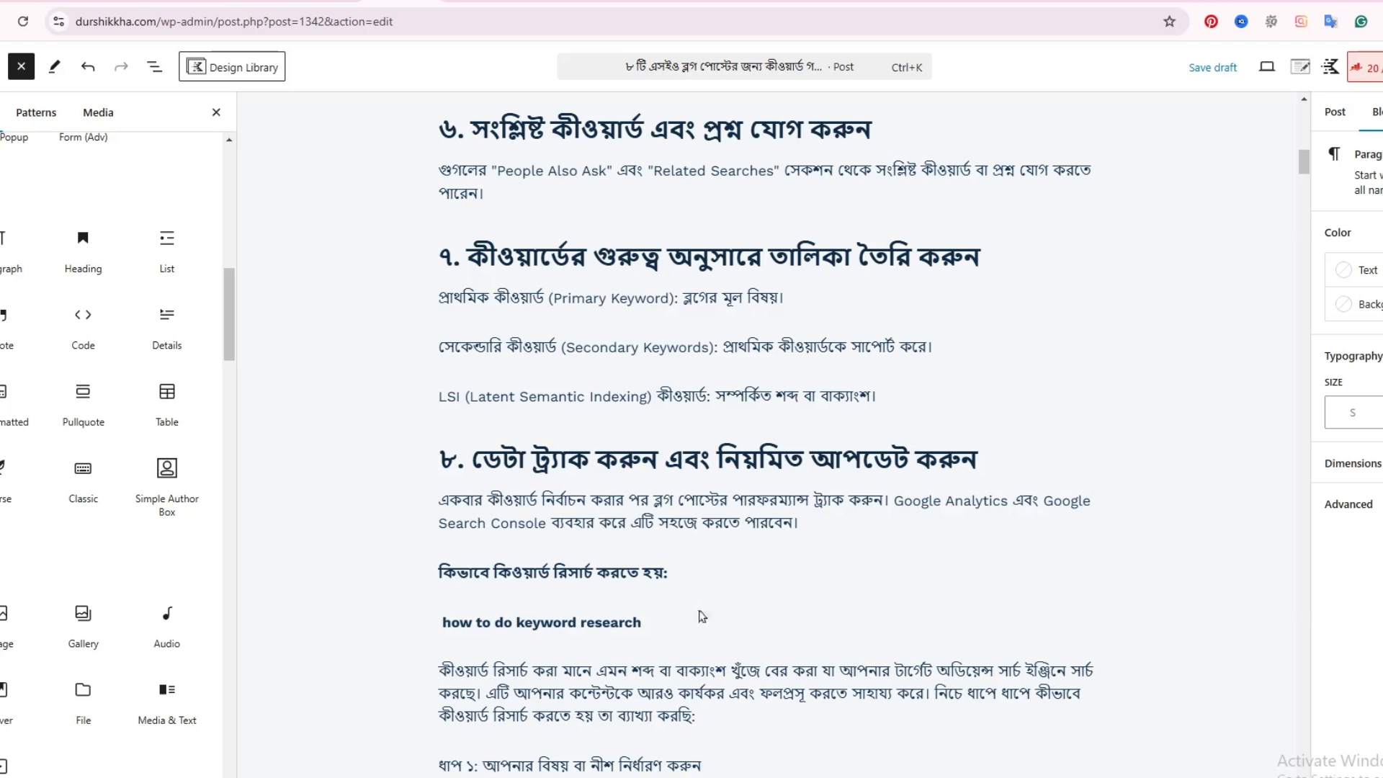
{"action": "mouse_move", "coordinate": [696, 613]}
{"action": "left_click", "coordinate": [592, 396]}
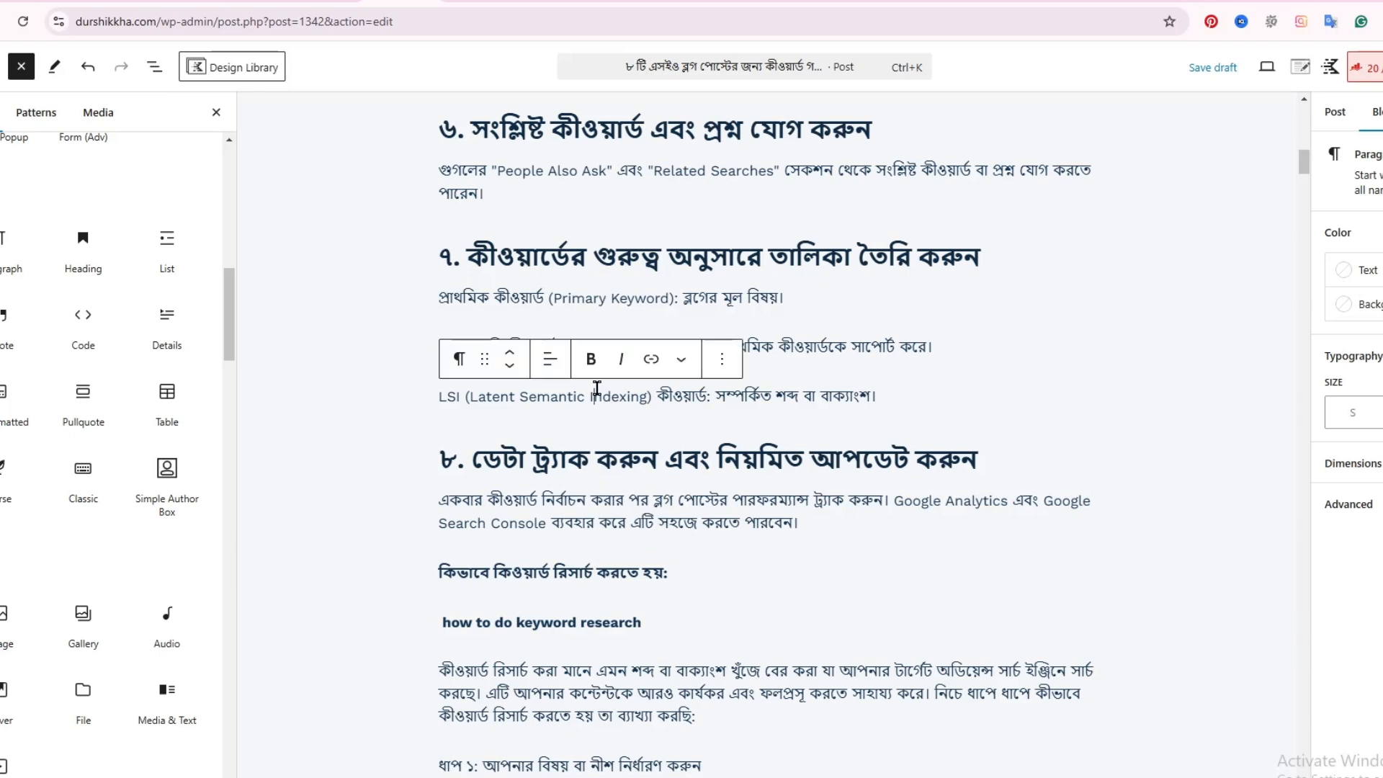
{"action": "left_click", "coordinate": [512, 302]}
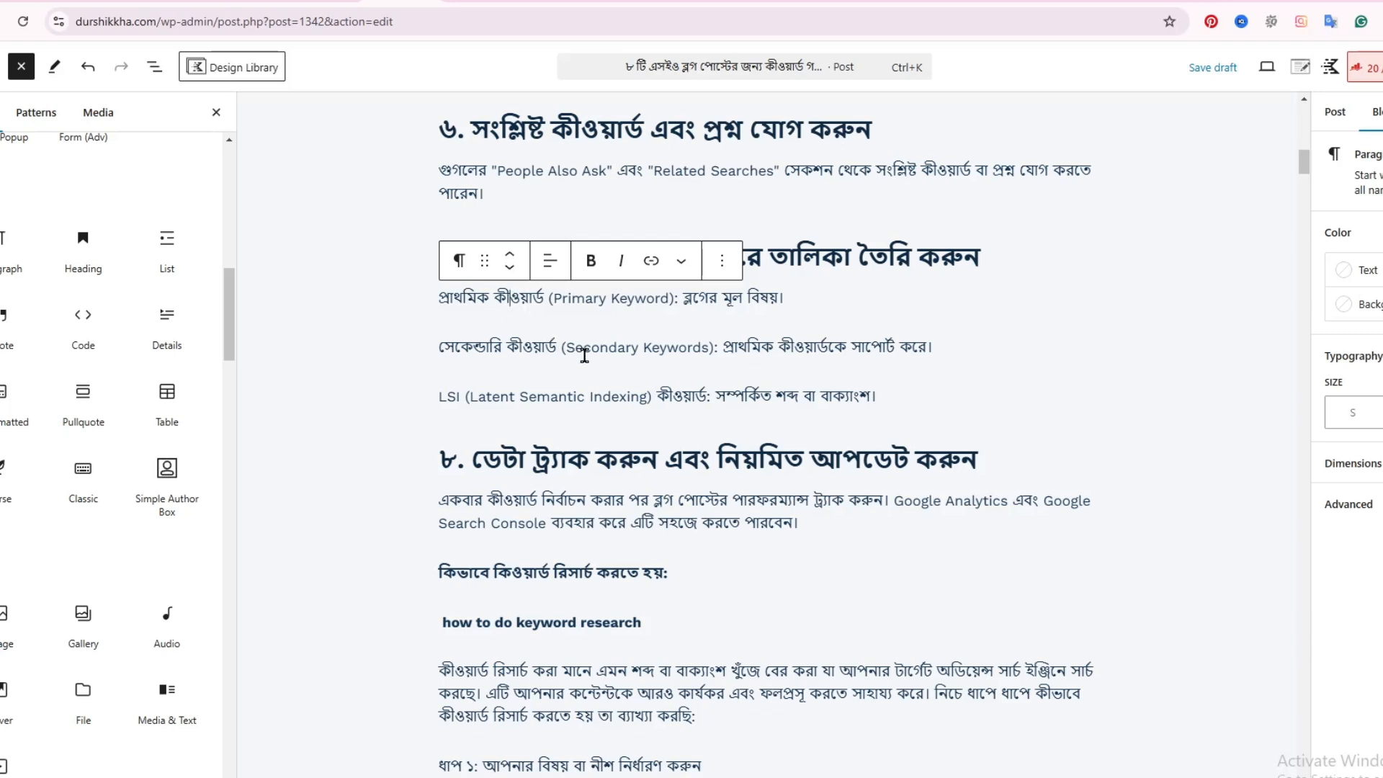
{"action": "left_click", "coordinate": [624, 349]}
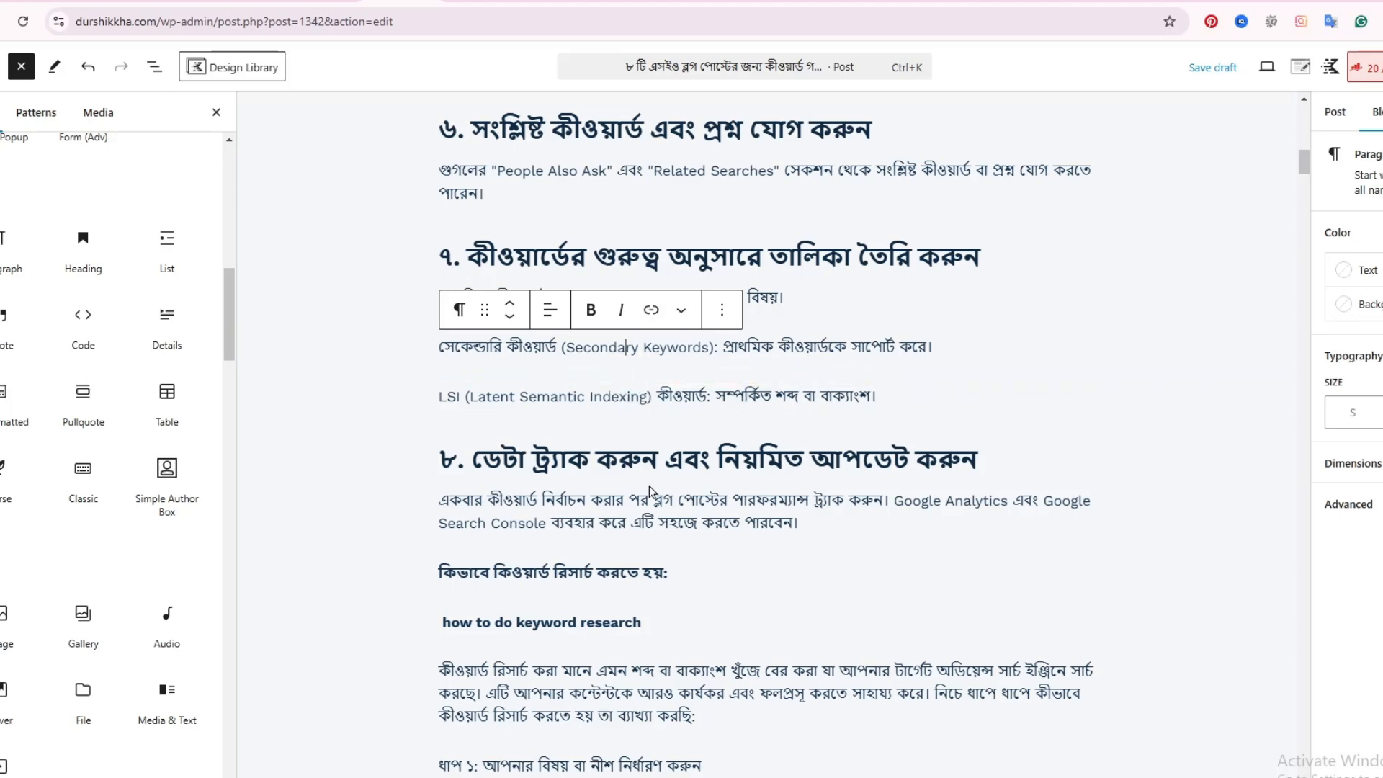
{"action": "left_click", "coordinate": [626, 507]}
{"action": "scroll", "coordinate": [634, 519], "scroll_direction": "up", "scroll_amount": 15}
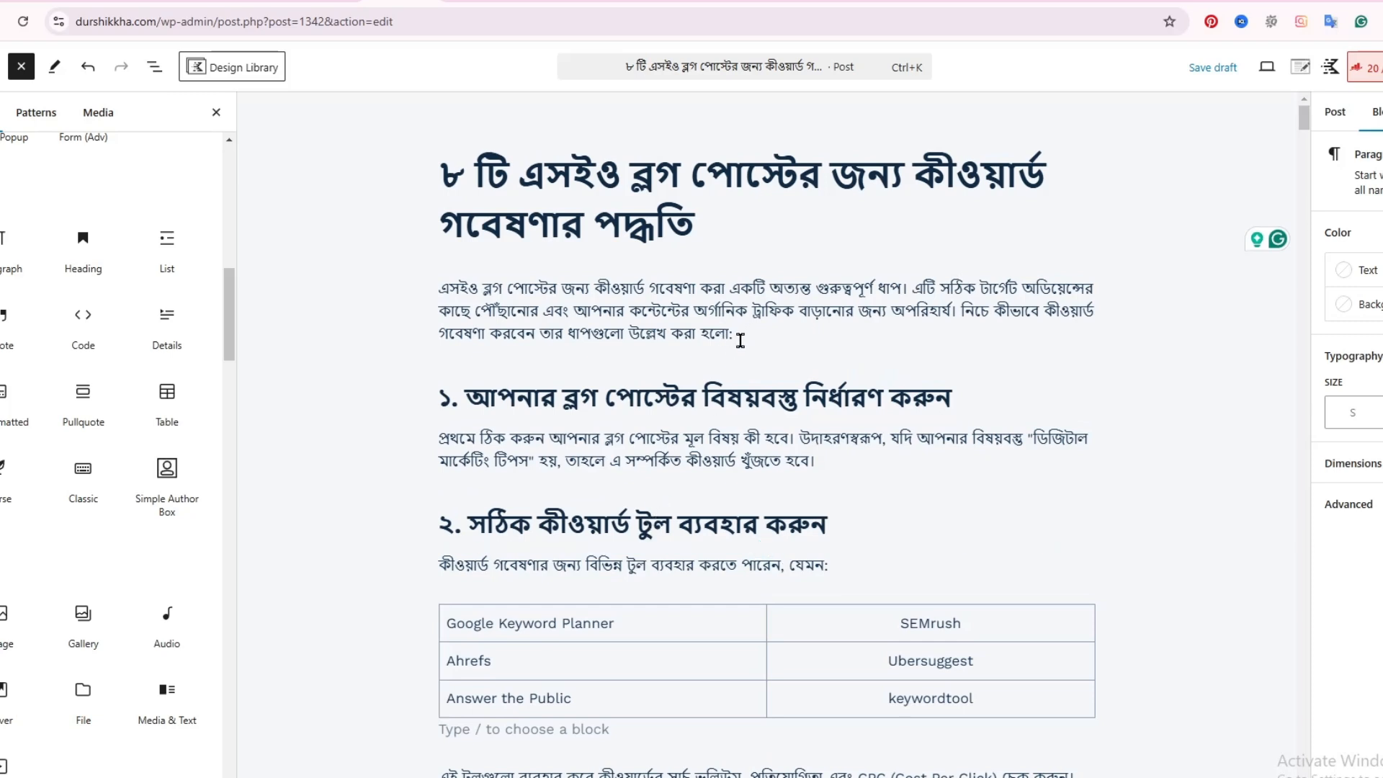
{"action": "mouse_move", "coordinate": [752, 361]}
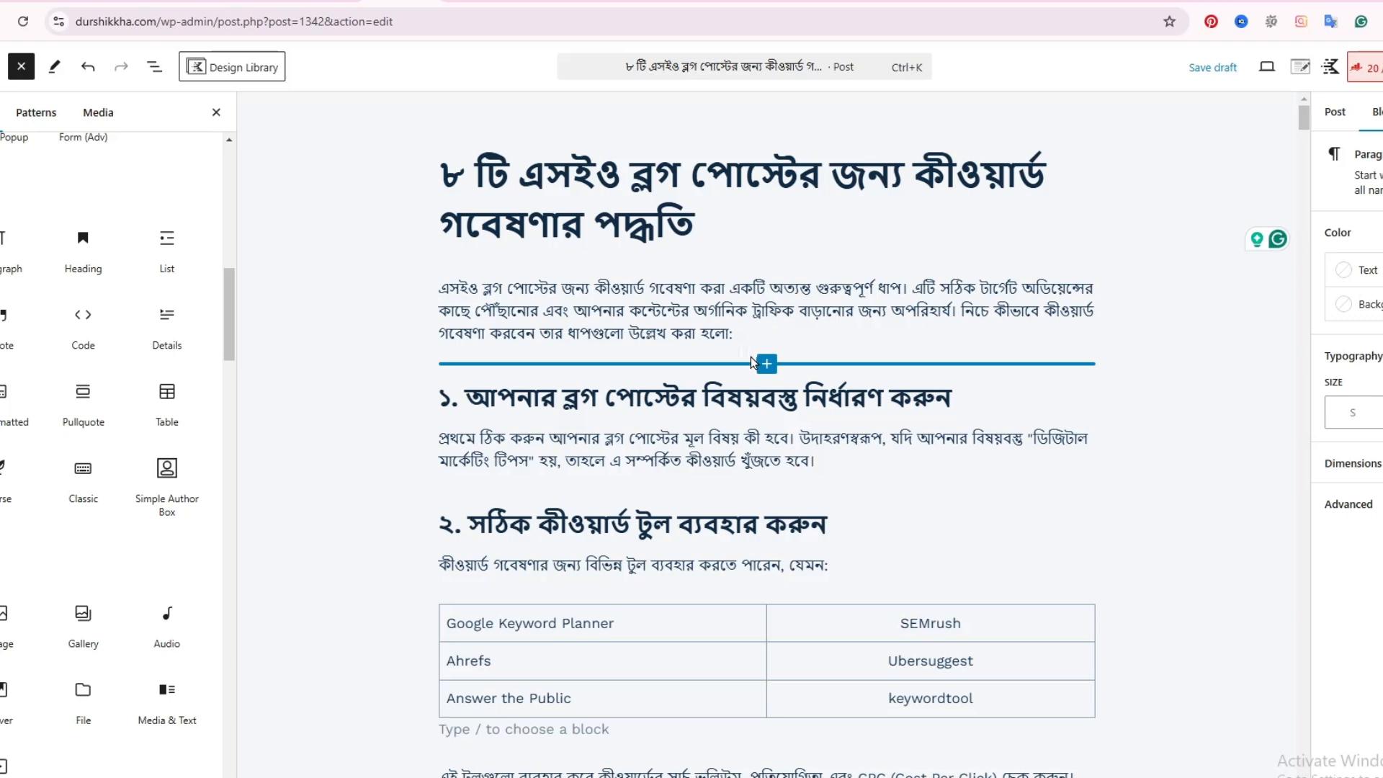